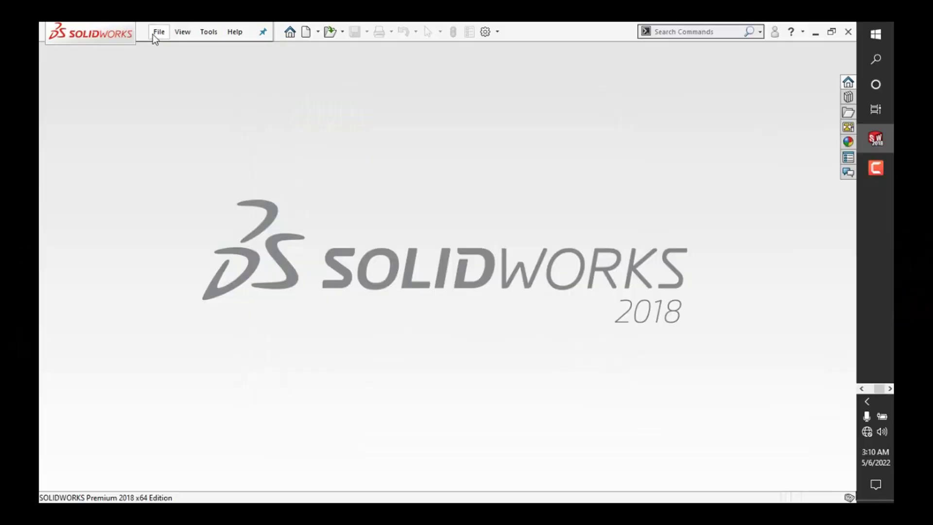
# Step: Create a new assembly document and dismiss the prompt to insert an existing part
pyautogui.click(162, 32)
pyautogui.click(172, 52)
pyautogui.click(536, 415)
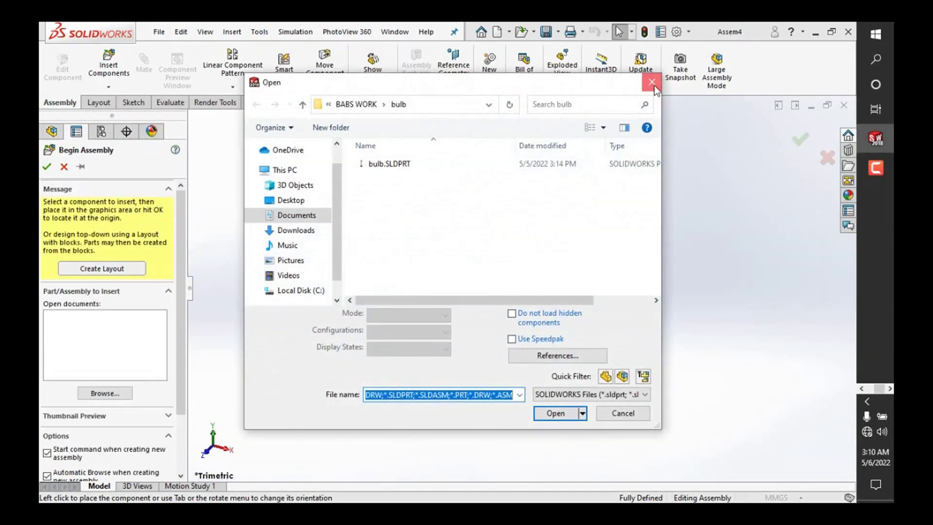
pyautogui.click(652, 82)
pyautogui.click(64, 166)
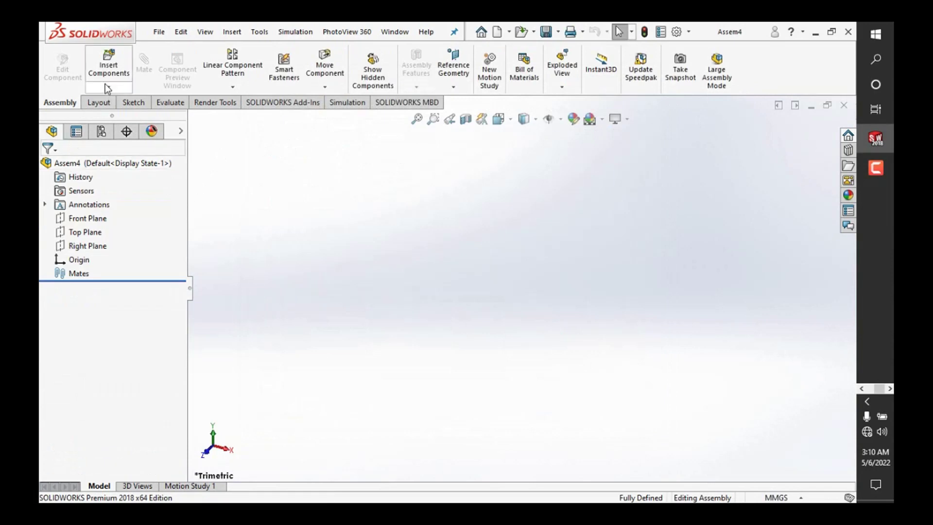
# Step: Insert a new blank part into the assembly, place it, and edit Part3
pyautogui.click(109, 87)
pyautogui.click(119, 115)
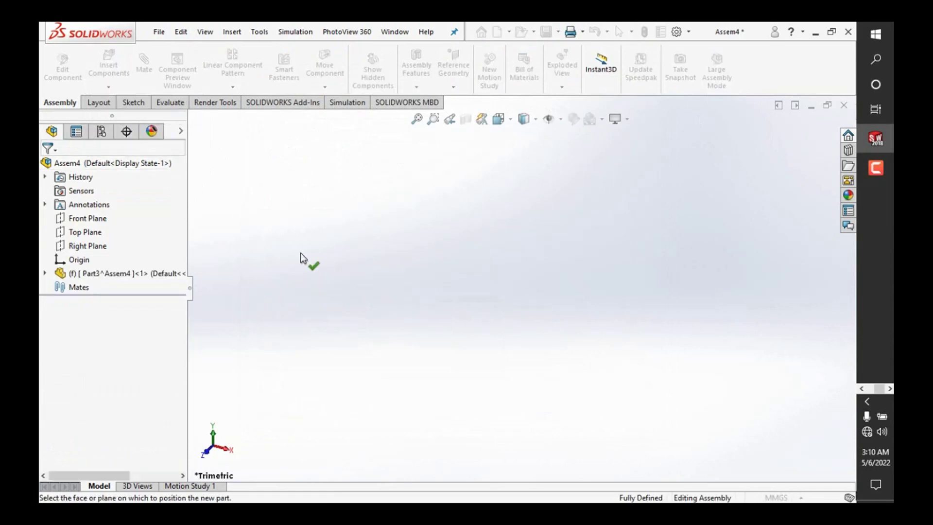
pyautogui.click(348, 279)
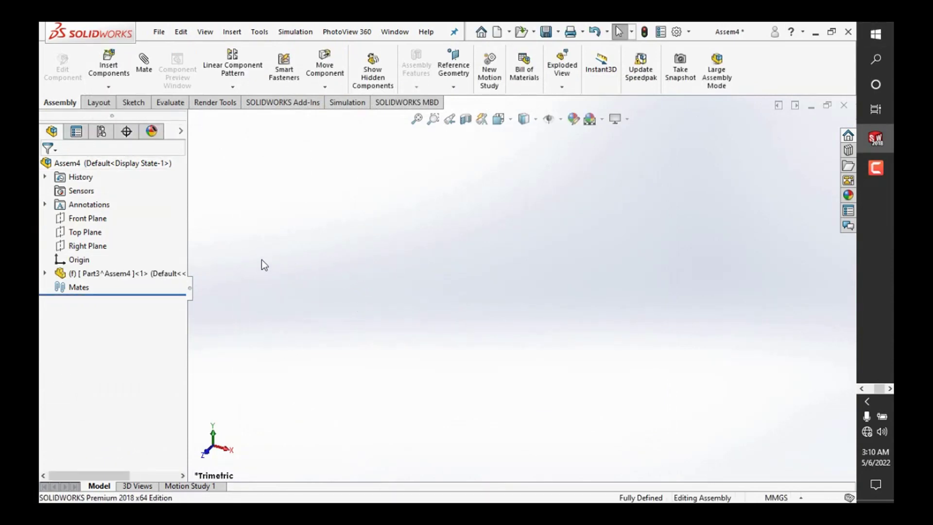
pyautogui.click(159, 276)
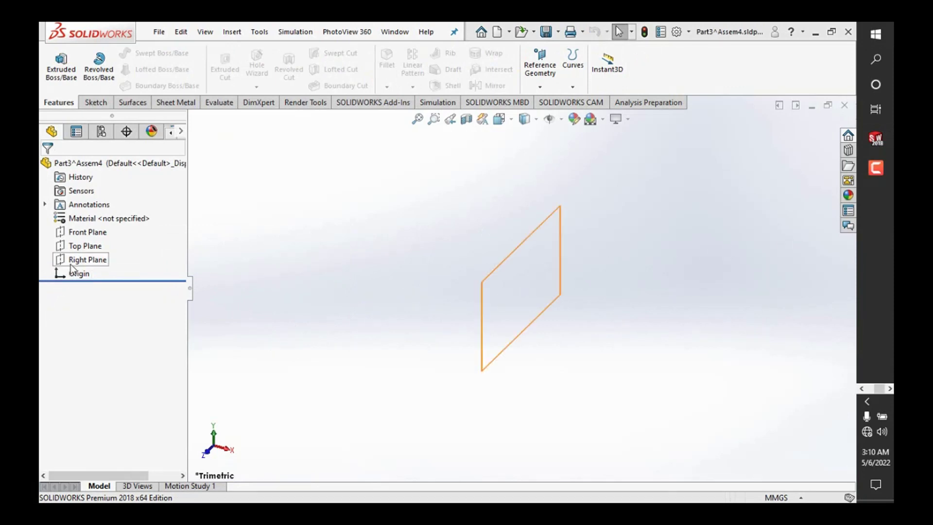
# Step: Start a new sketch on the Right Plane
pyautogui.click(876, 169)
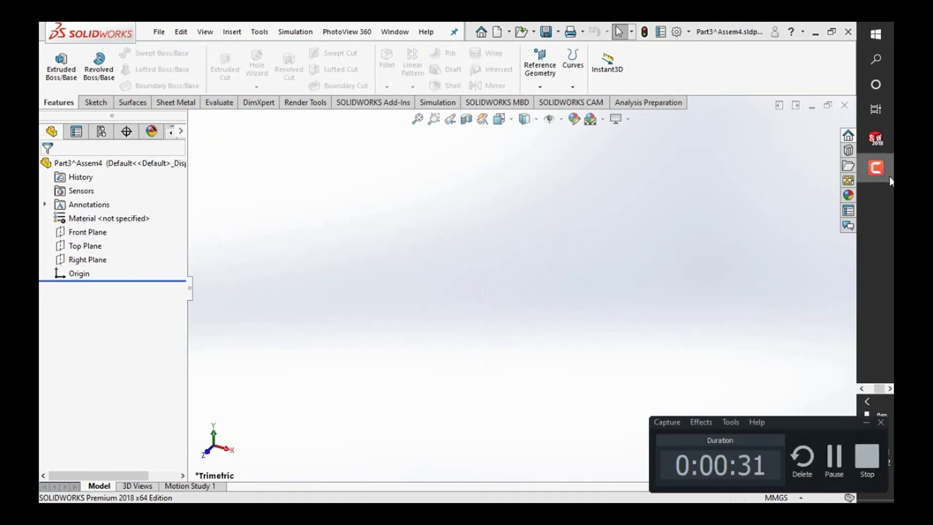
pyautogui.click(80, 259)
pyautogui.click(88, 240)
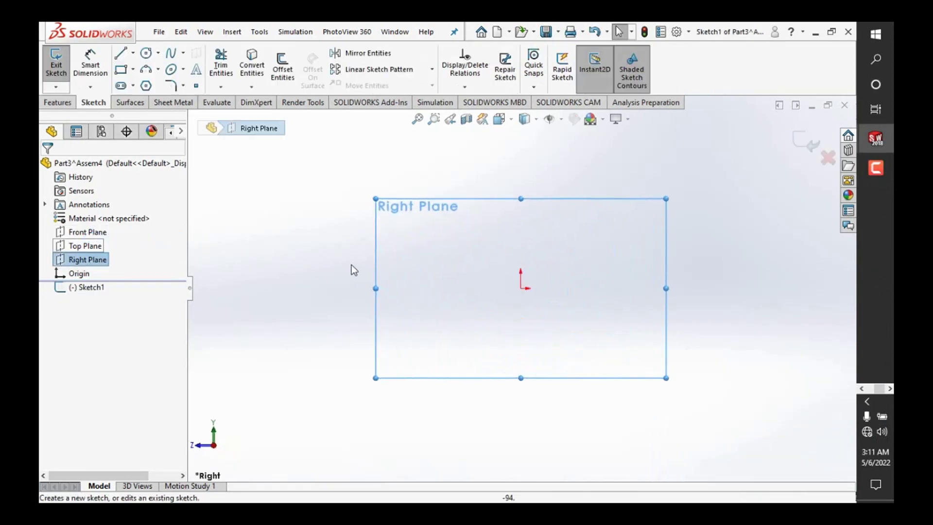
# Step: Draw a horizontal centerline from the origin to the right
pyautogui.click(133, 53)
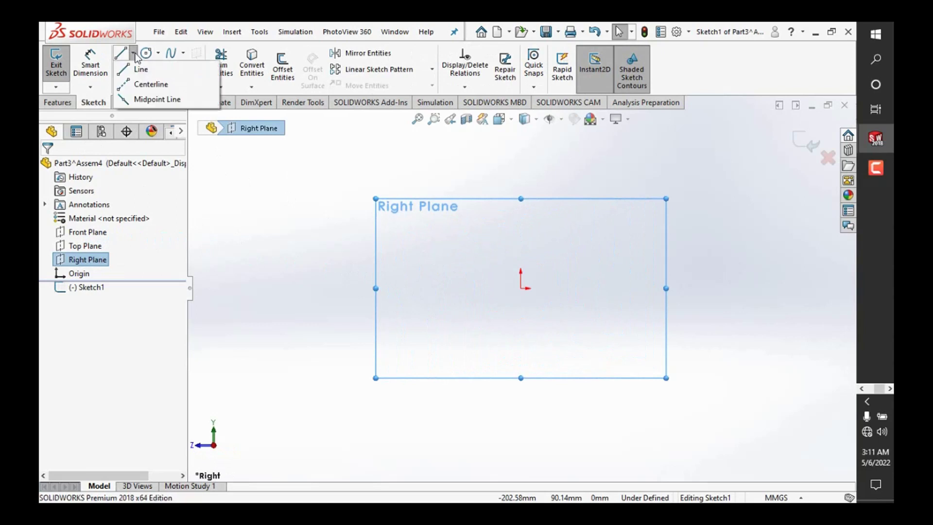
pyautogui.click(138, 83)
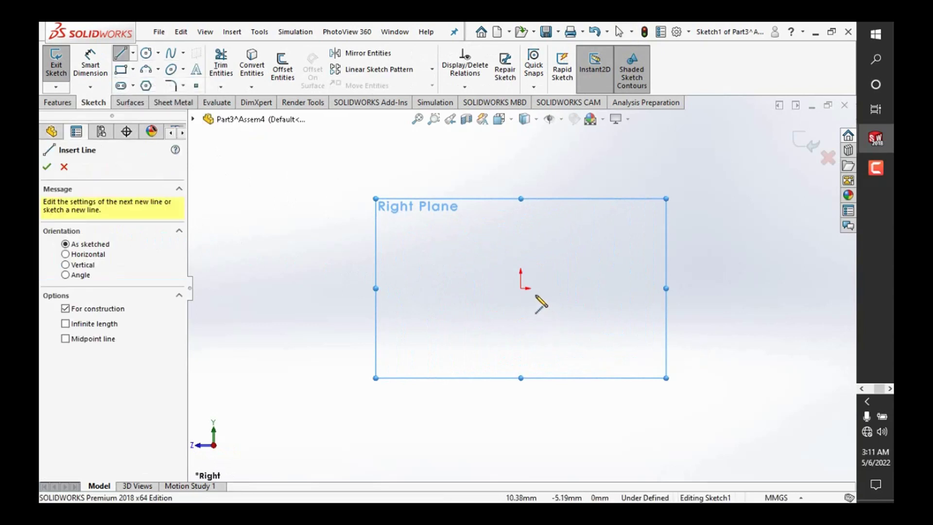
pyautogui.click(521, 288)
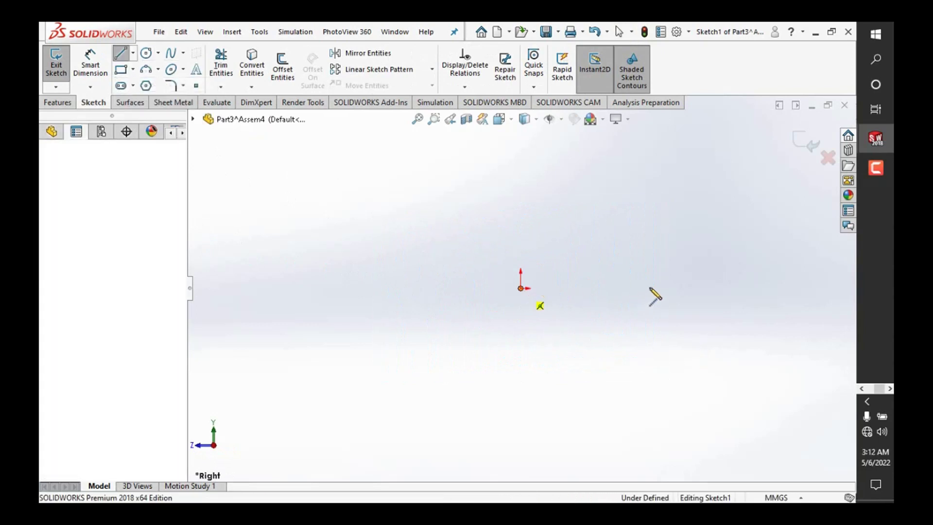
pyautogui.click(773, 288)
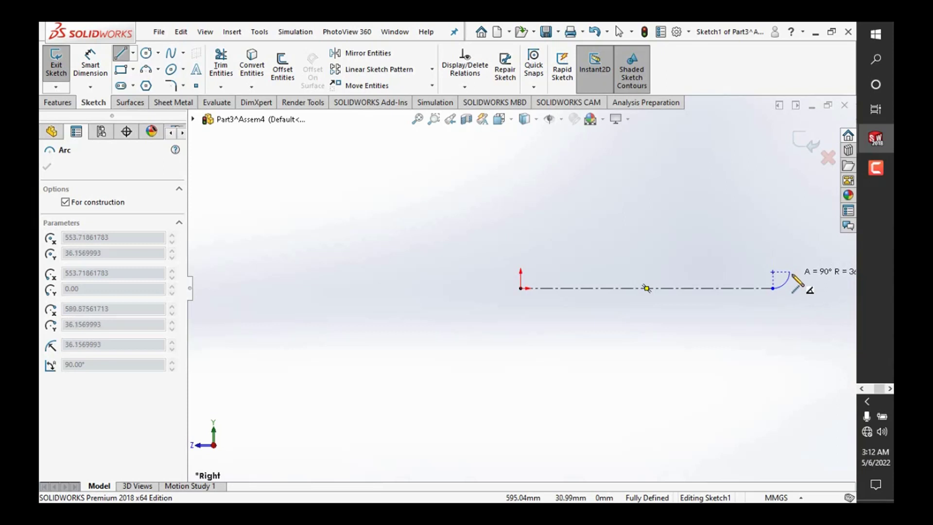
pyautogui.click(120, 56)
pyautogui.press('Escape')
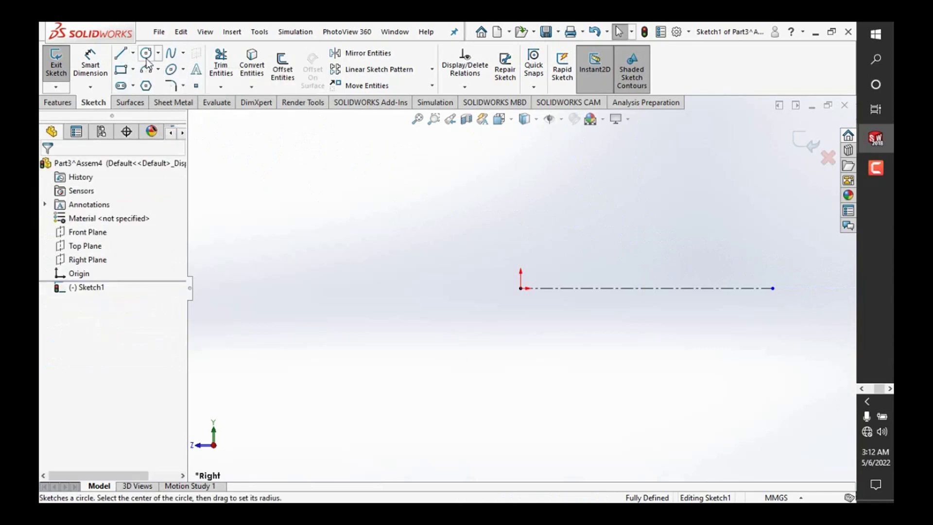
# Step: Draw a slanted line rising from the centerline's right end
pyautogui.click(123, 57)
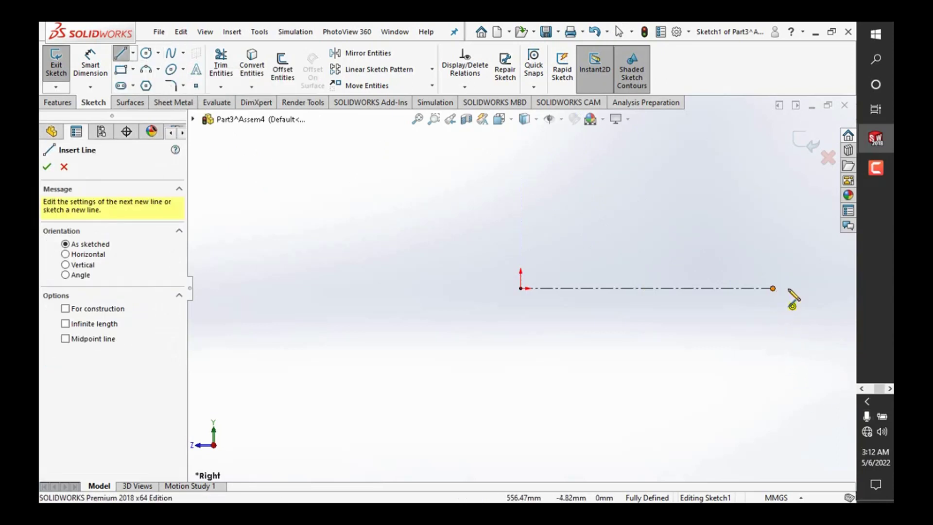
pyautogui.click(773, 288)
pyautogui.click(817, 262)
pyautogui.rightClick(726, 259)
pyautogui.click(748, 275)
pyautogui.press('Escape')
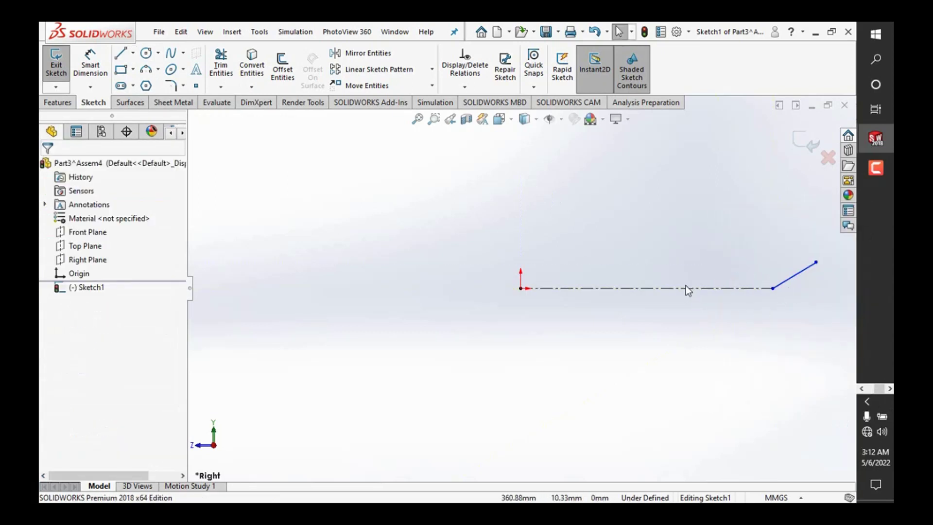
# Step: Convert the horizontal centerline into a solid line
pyautogui.click(688, 288)
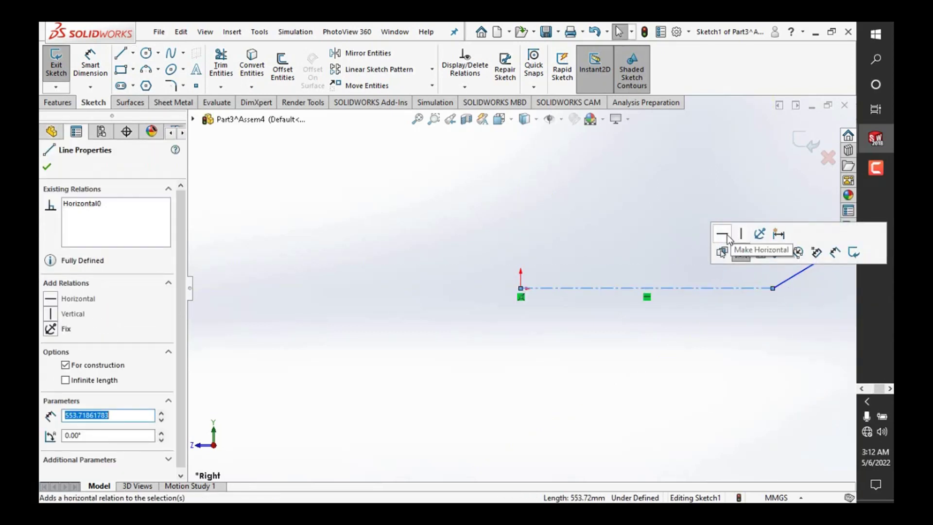
pyautogui.click(742, 252)
pyautogui.scroll(-1, 680, 296)
pyautogui.scroll(2, 675, 291)
# Step: Dimension the span from the origin to the slanted line's endpoint as 150+80 (230)
pyautogui.click(91, 63)
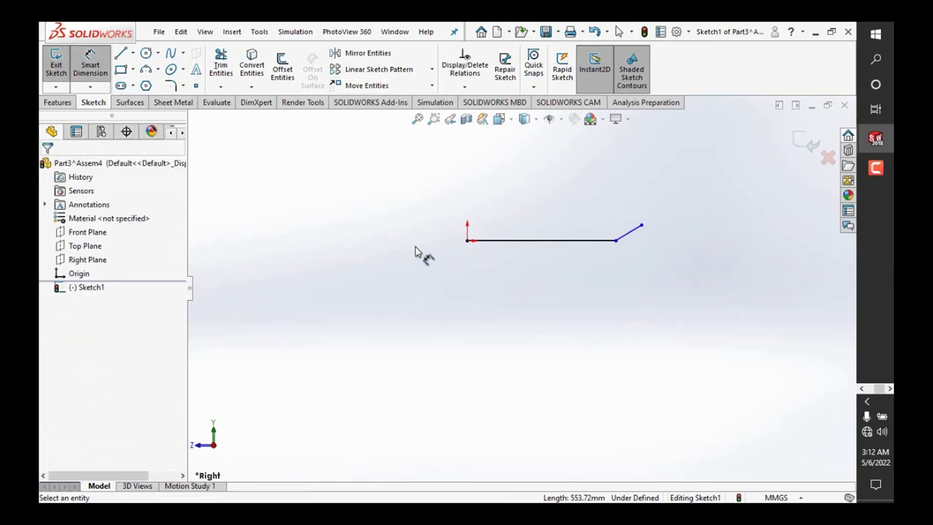
pyautogui.click(468, 242)
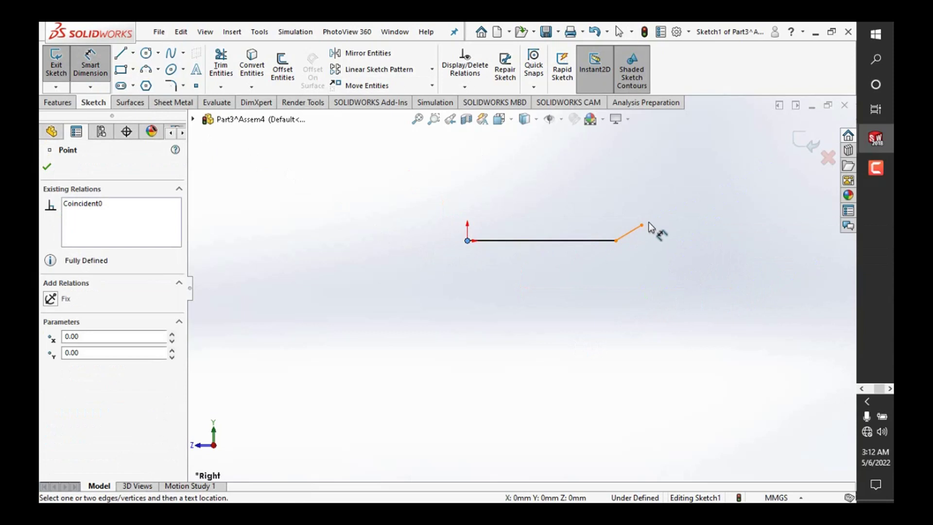
pyautogui.click(641, 225)
pyautogui.click(563, 319)
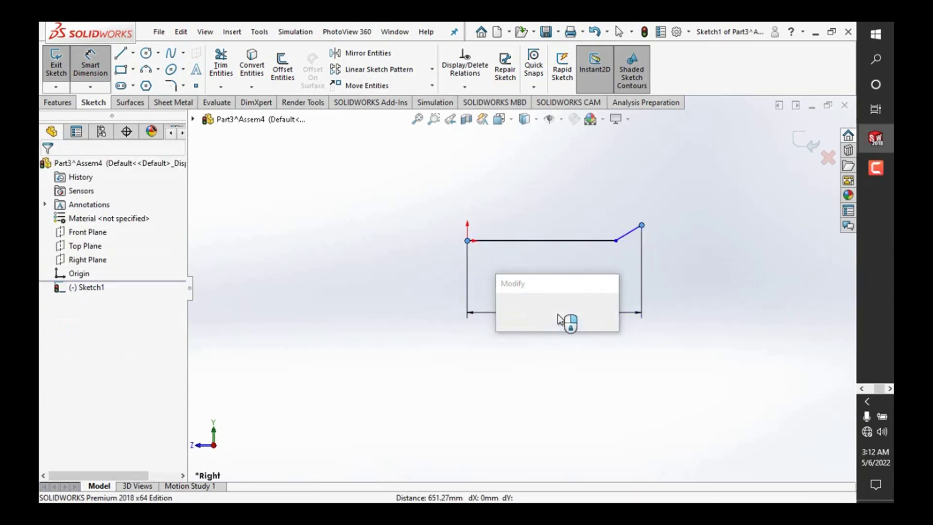
pyautogui.write('1')
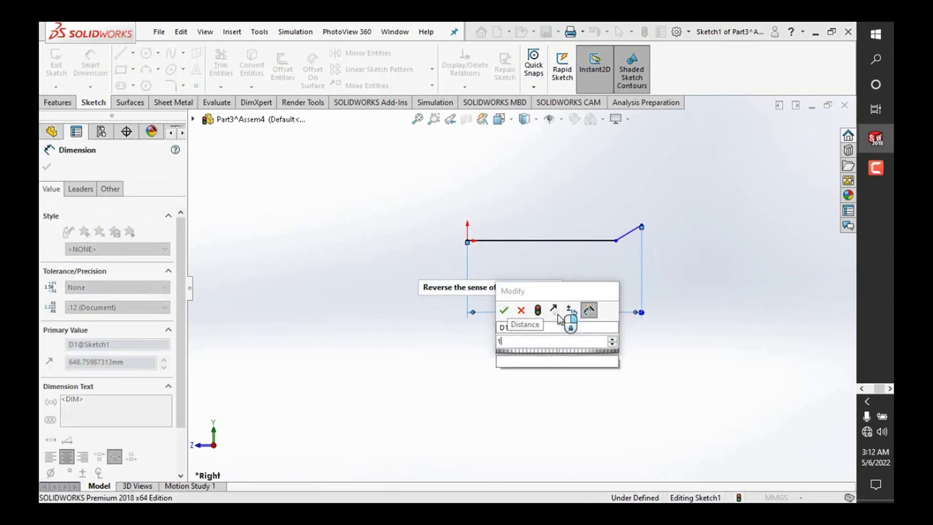
pyautogui.write('50+')
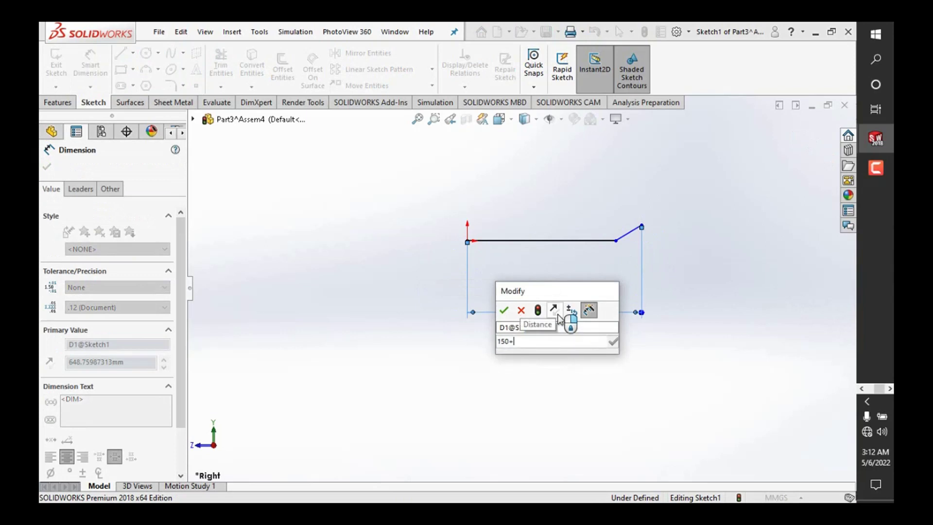
pyautogui.write('80')
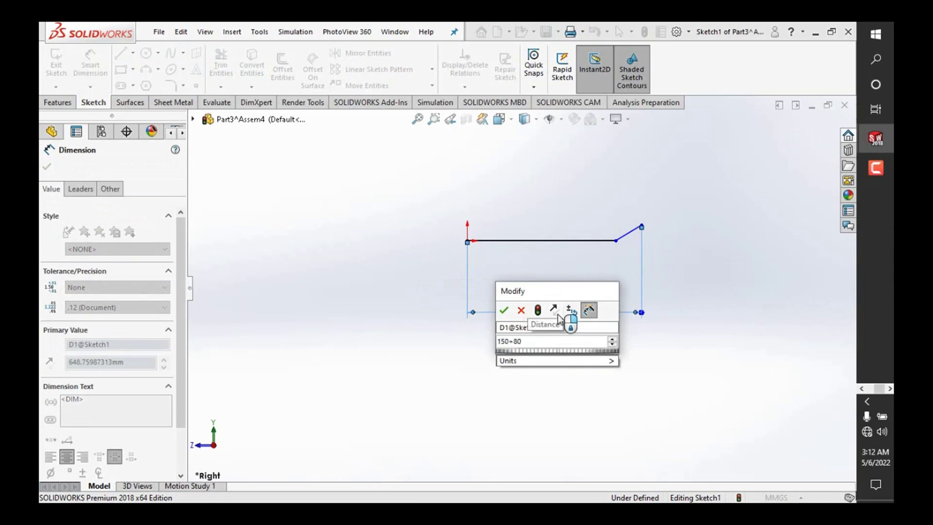
pyautogui.press('Return')
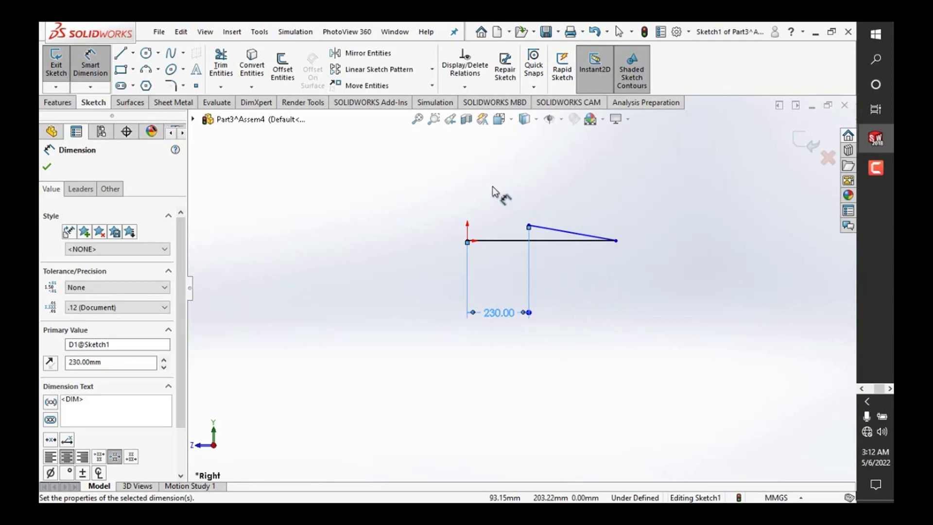
# Step: Drag the slanted line's endpoint around and delete the length dimension
pyautogui.rightClick(493, 191)
pyautogui.click(528, 226)
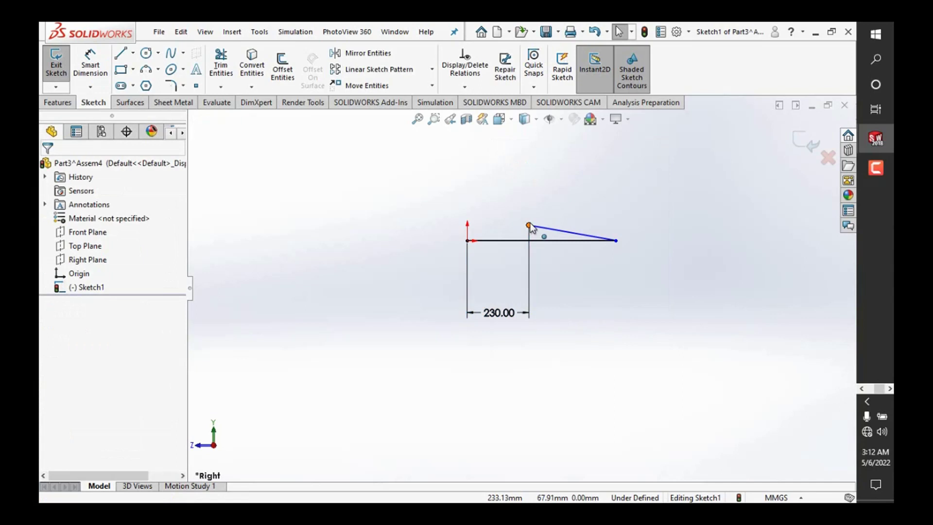
pyautogui.moveTo(530, 227); pyautogui.dragTo(729, 168)
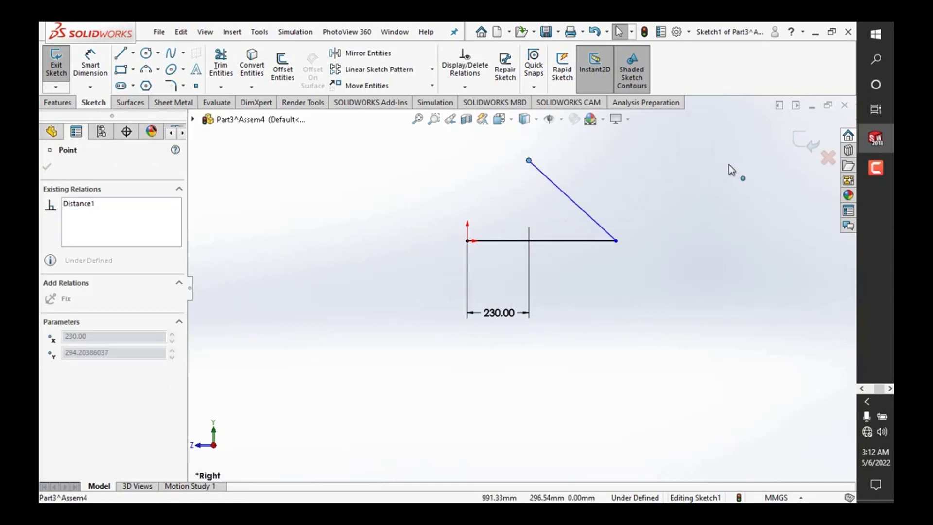
pyautogui.moveTo(729, 167); pyautogui.dragTo(630, 203)
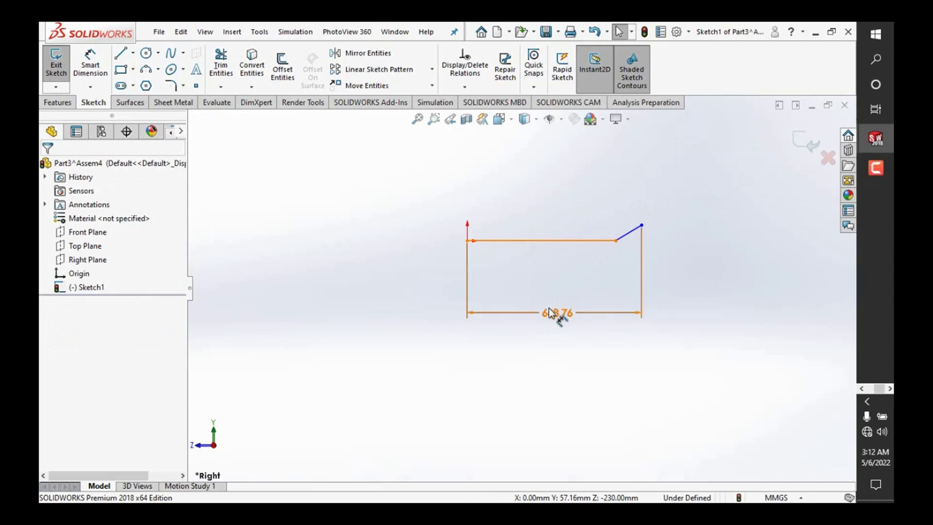
pyautogui.press('Delete')
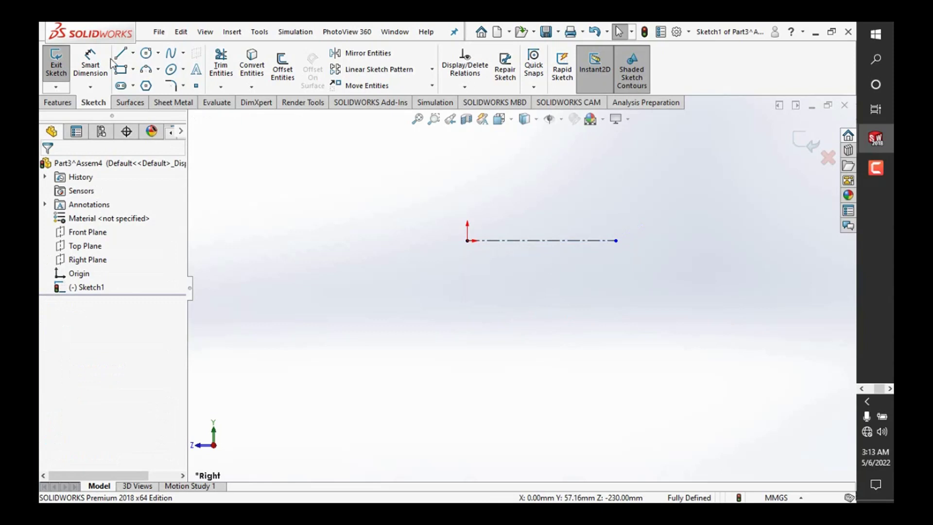
# Step: Dimension the centerline's length as 150+d1, giving 230 mm
pyautogui.click(90, 65)
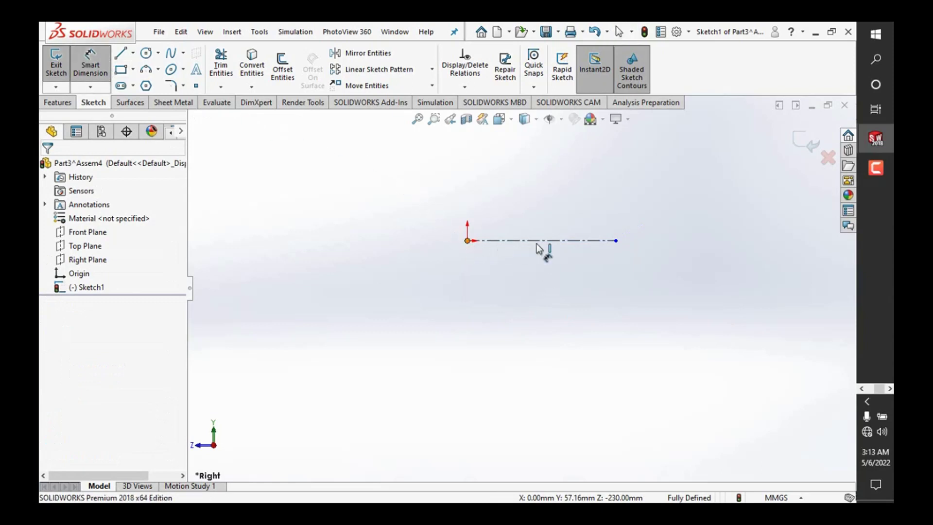
pyautogui.click(616, 240)
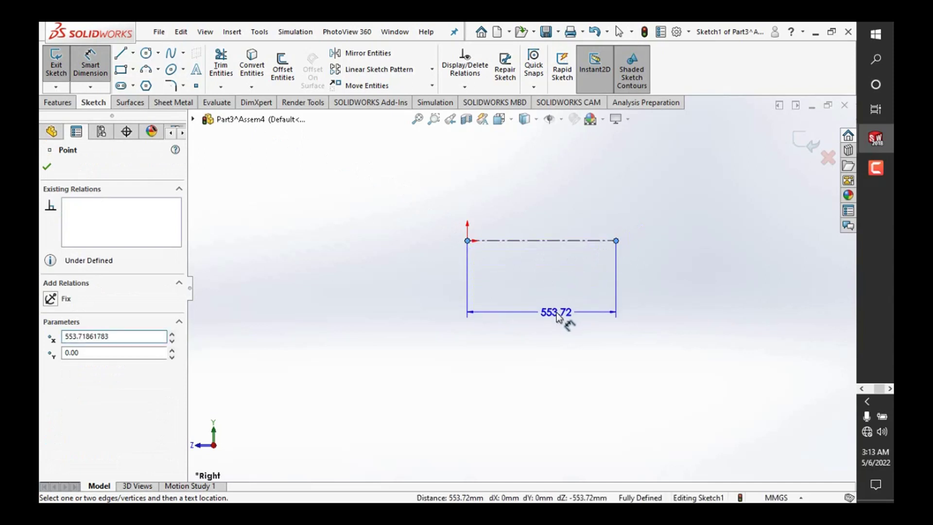
pyautogui.click(558, 317)
pyautogui.write('15')
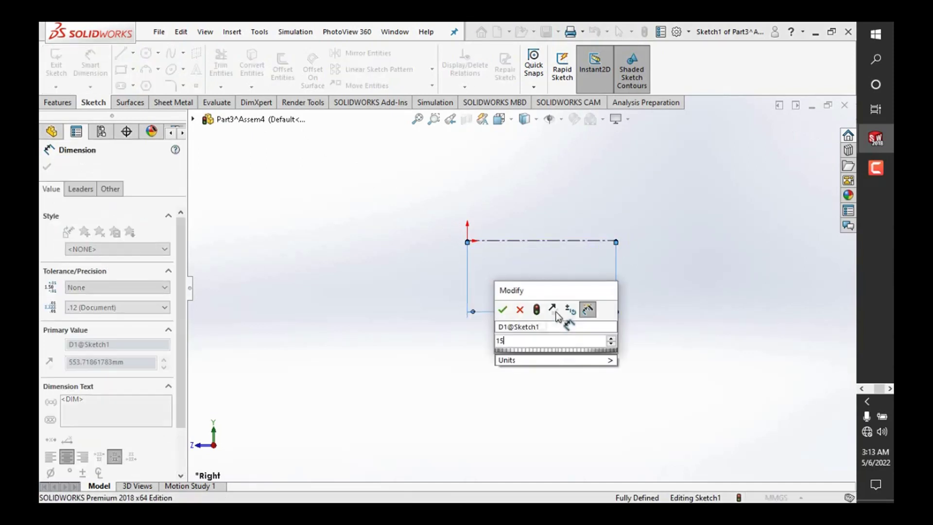
pyautogui.write('0+')
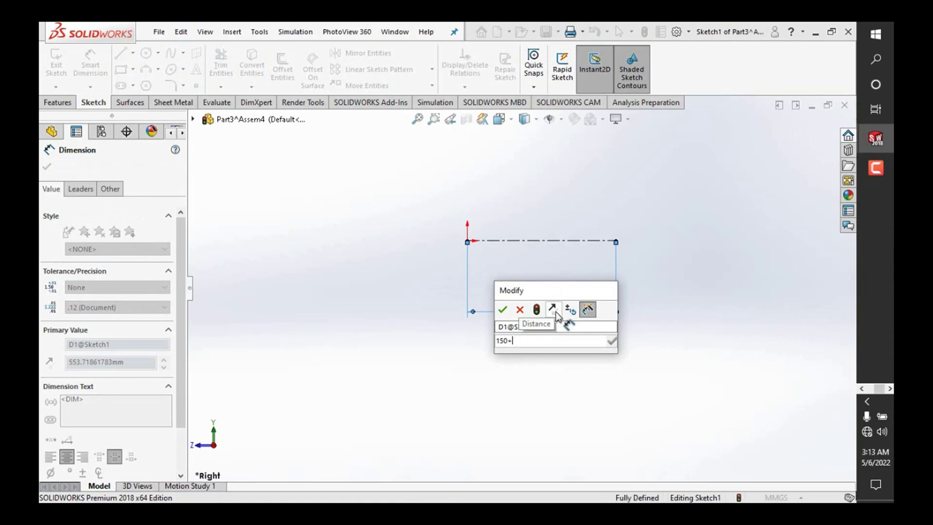
pyautogui.write('d1')
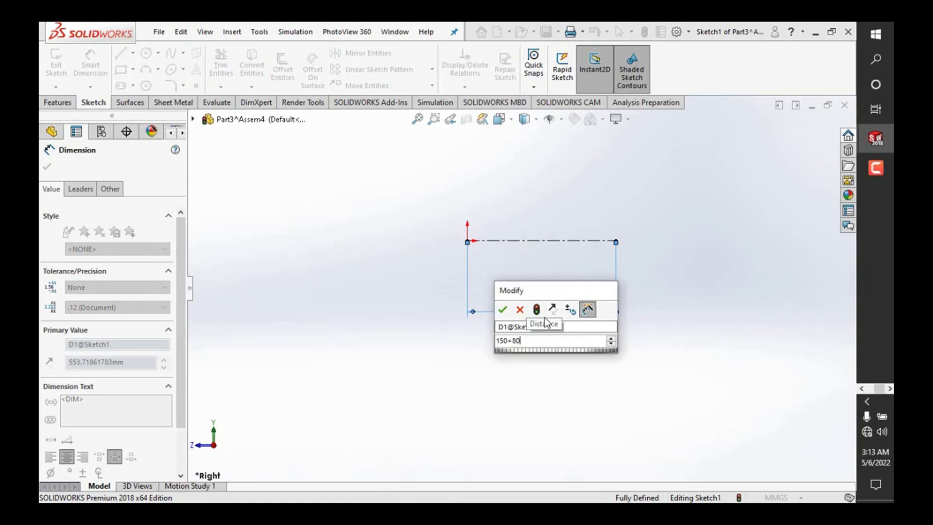
pyautogui.press('Escape')
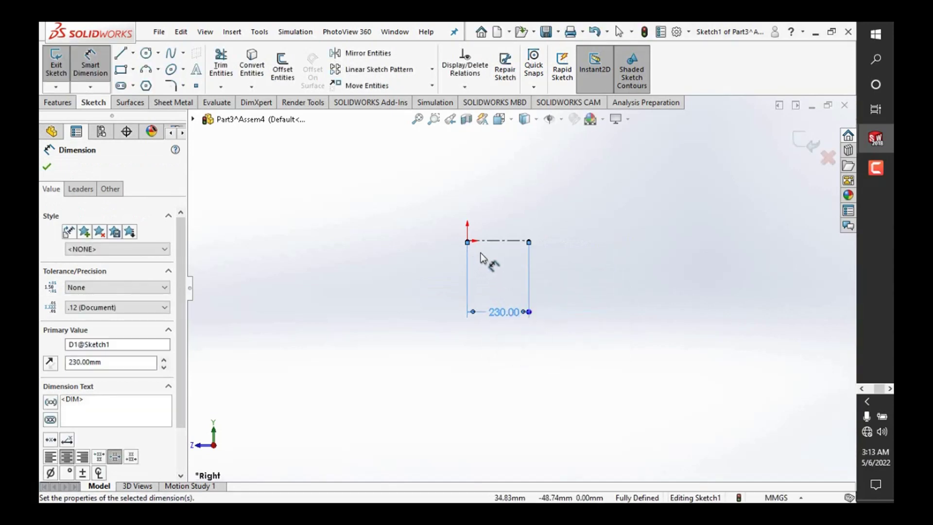
# Step: Exit Smart Dimension and switch to the Line tool
pyautogui.scroll(-2, 506, 243)
pyautogui.scroll(-3, 539, 250)
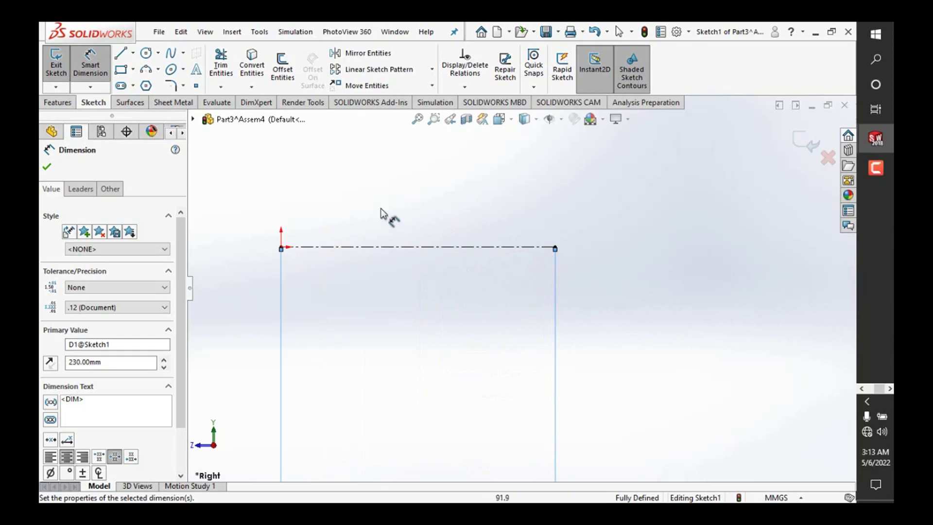
pyautogui.rightClick(369, 187)
pyautogui.press('Escape')
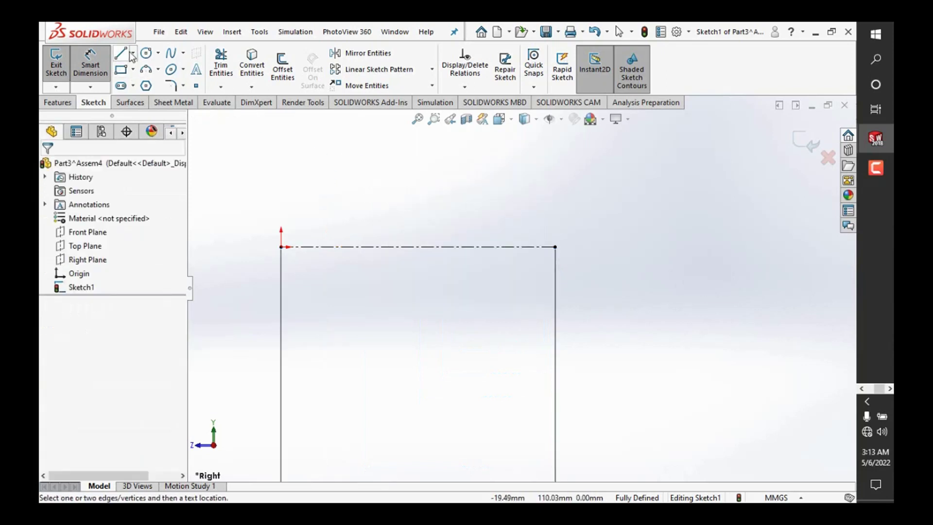
pyautogui.click(120, 54)
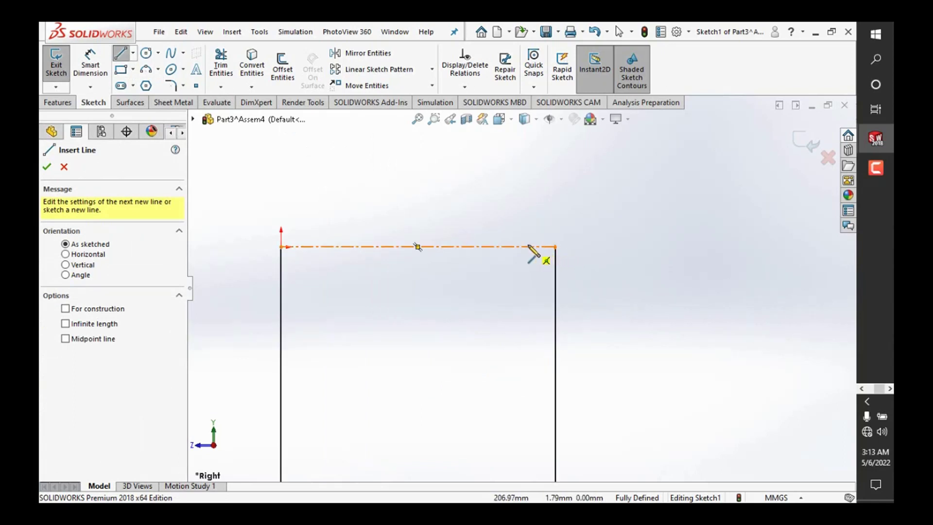
# Step: Sketch a short angled line rising from the top line and cancel the extra line
pyautogui.moveTo(527, 247); pyautogui.dragTo(569, 223)
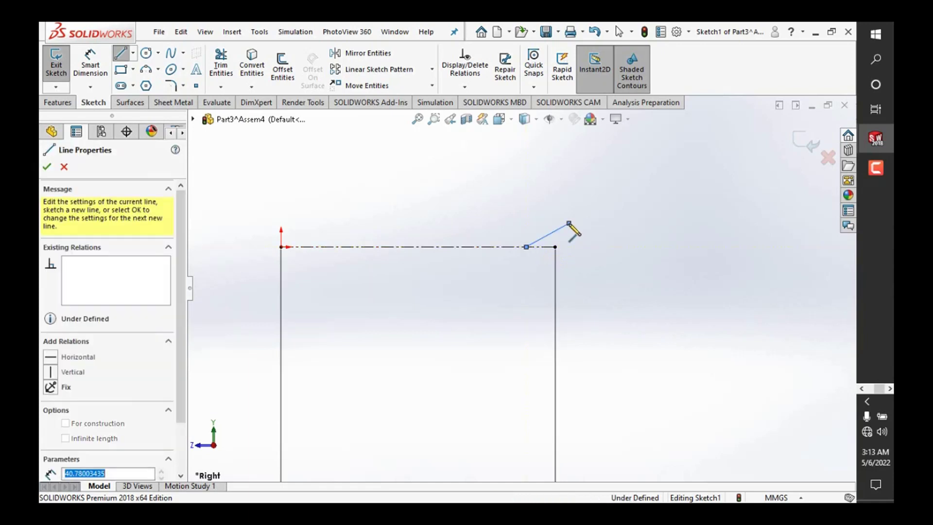
pyautogui.click(128, 58)
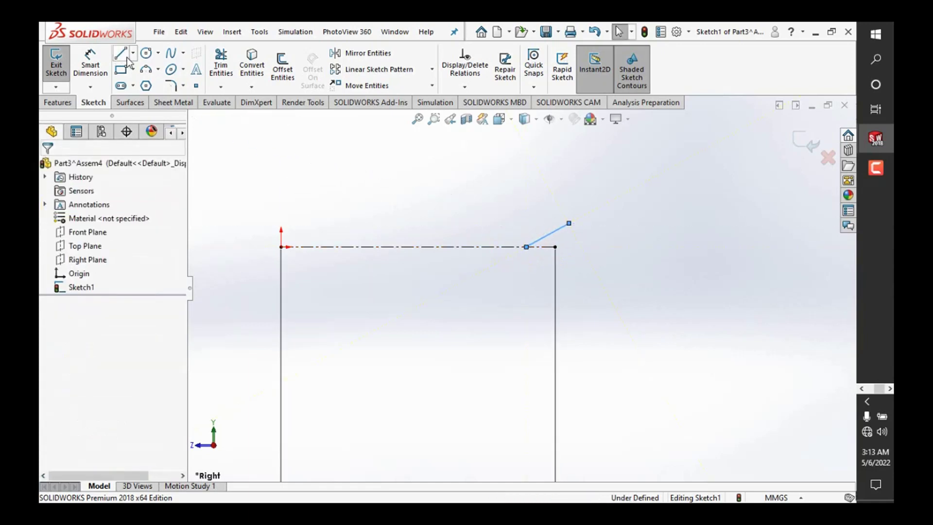
pyautogui.click(119, 57)
pyautogui.click(526, 247)
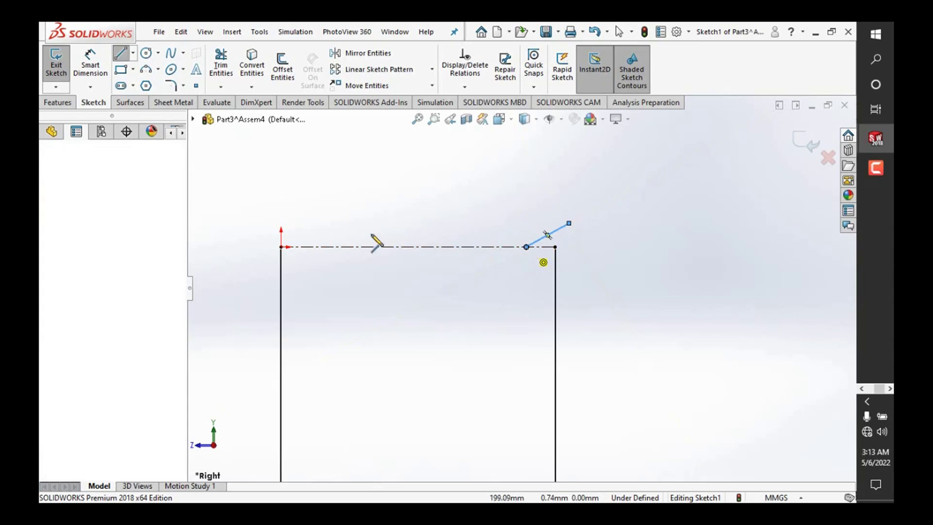
pyautogui.rightClick(340, 207)
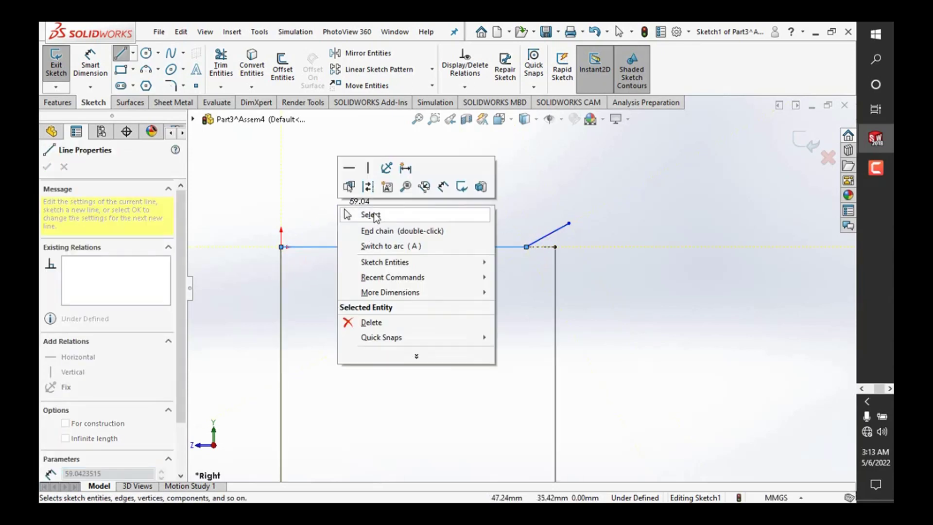
pyautogui.click(384, 215)
pyautogui.press('z')
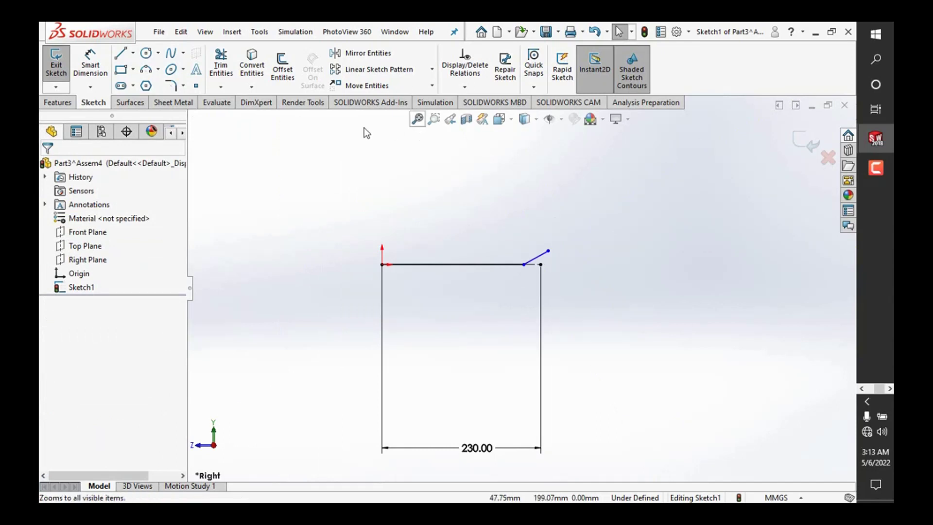
# Step: Dimension the angle between the angled line and the top line as 120°
pyautogui.click(91, 63)
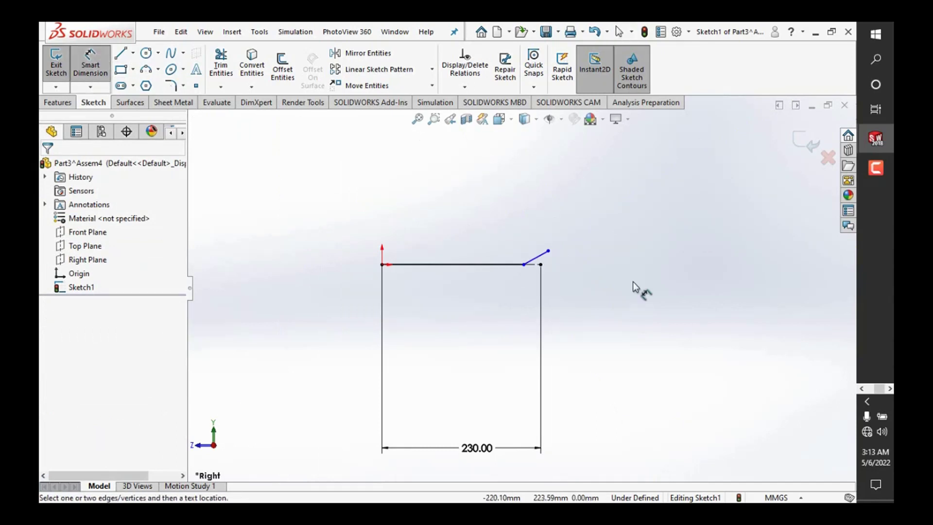
pyautogui.click(537, 257)
pyautogui.click(498, 265)
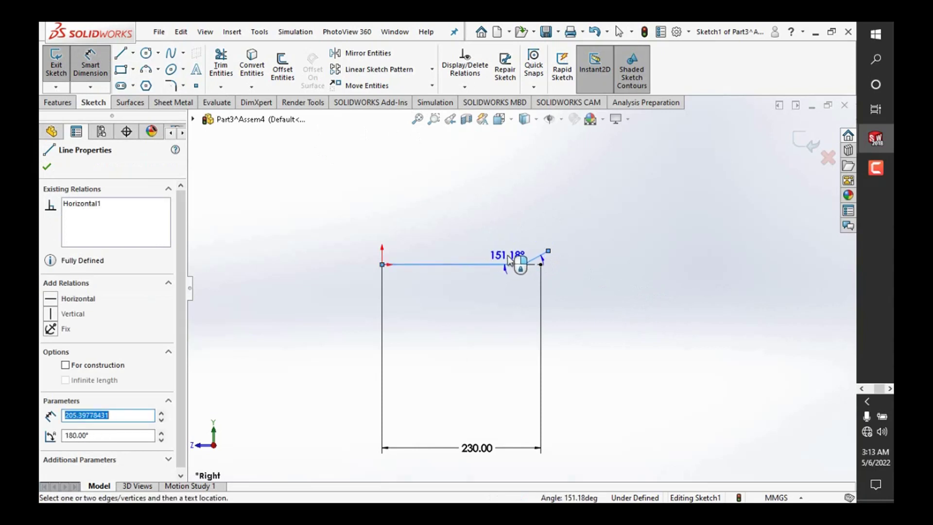
pyautogui.click(503, 253)
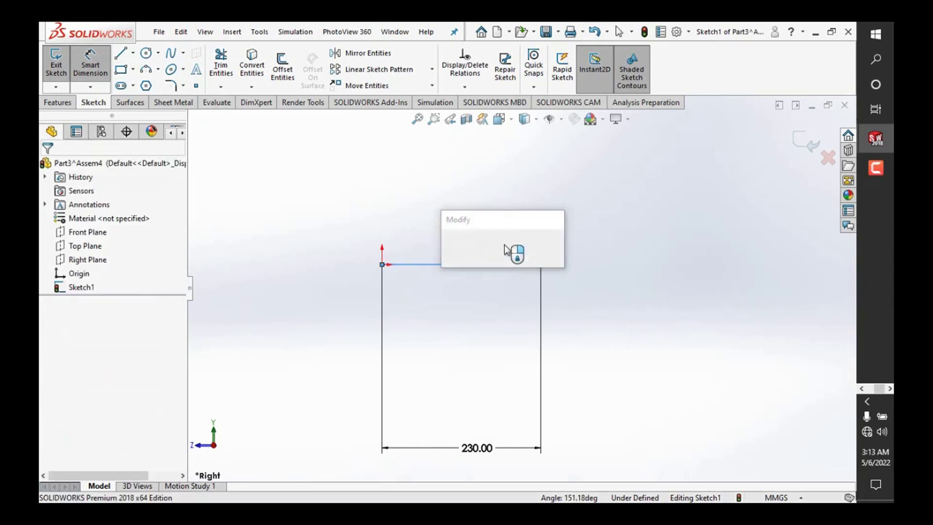
pyautogui.write('100')
pyautogui.press('Escape')
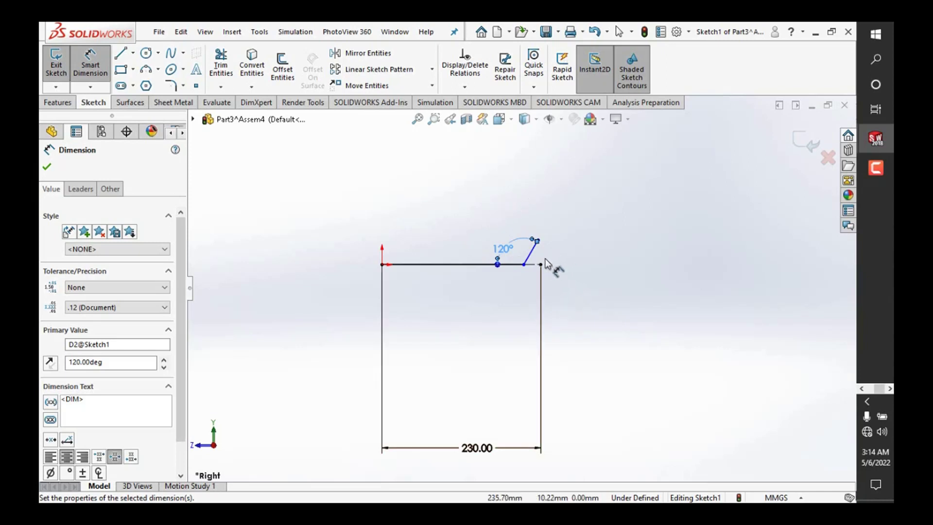
# Step: Select the angled line's top endpoint together with the right corner point
pyautogui.scroll(-3, 545, 263)
pyautogui.rightClick(576, 228)
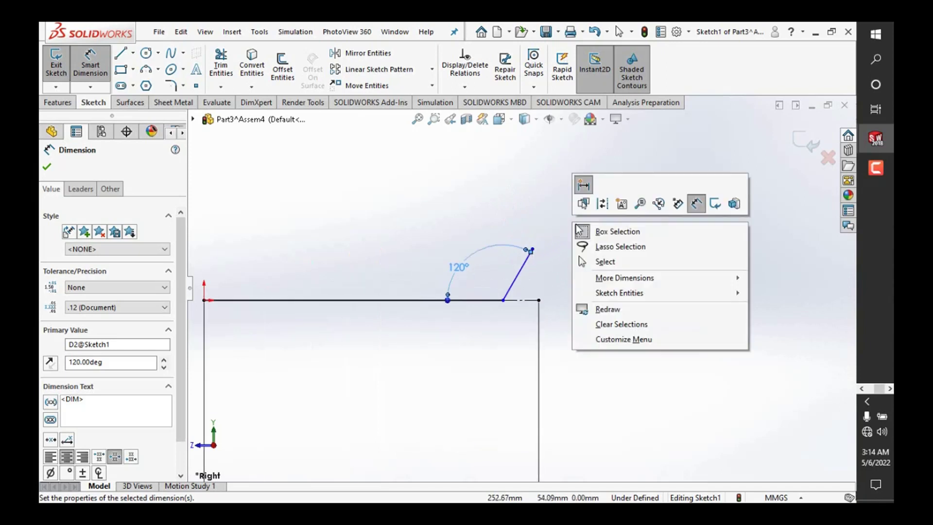
pyautogui.click(606, 251)
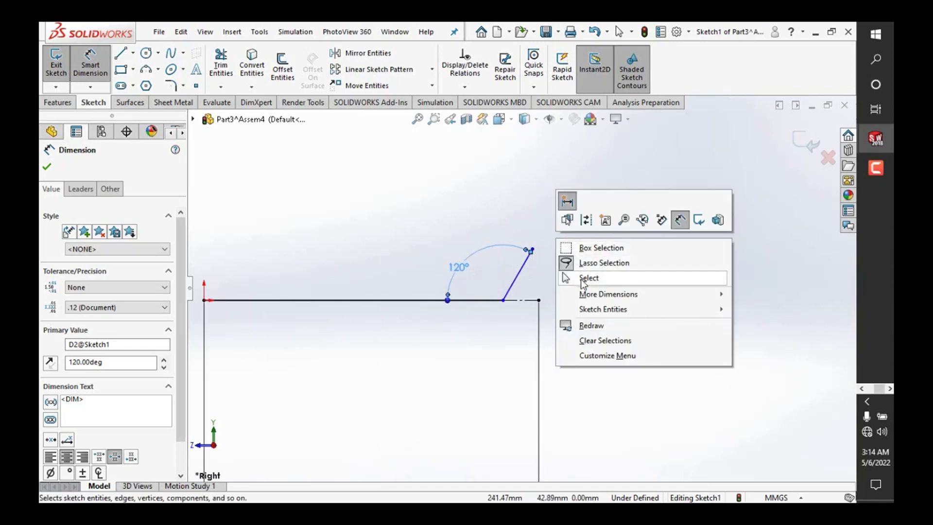
pyautogui.click(588, 277)
pyautogui.click(533, 250)
pyautogui.keyDown('ctrl'); pyautogui.click(539, 300); pyautogui.keyUp('ctrl')
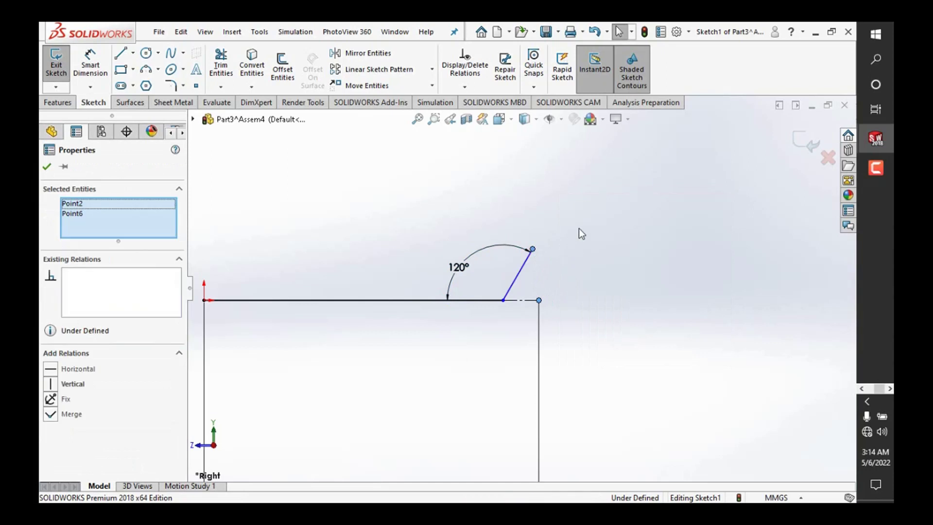
# Step: Apply a Vertical relation between the angled line's top endpoint and the right corner point
pyautogui.click(588, 193)
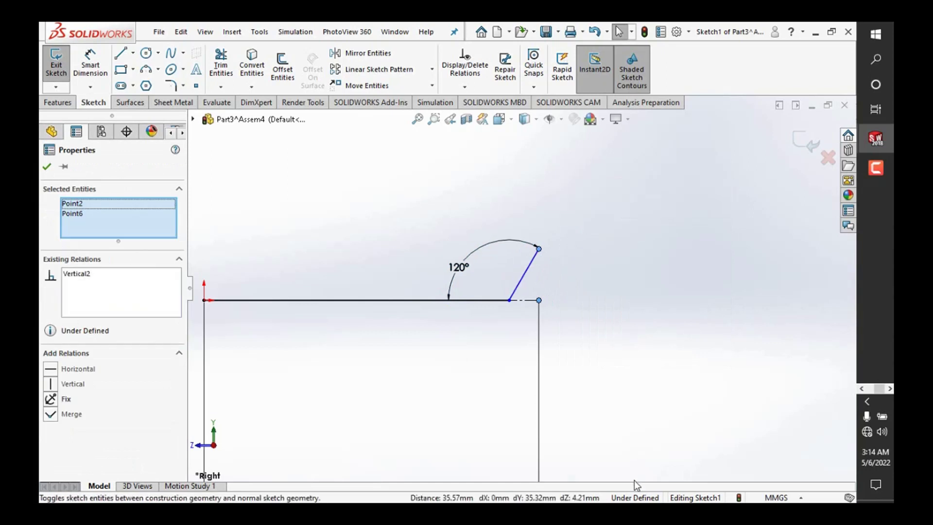
pyautogui.press('Escape')
pyautogui.press('z')
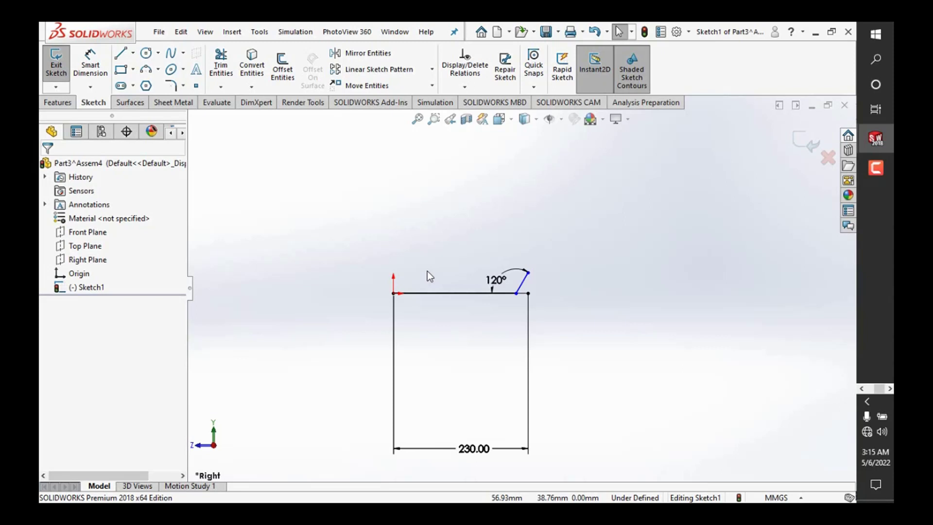
# Step: Step the angle dimension from 120° through 130° and 140° to 150°
pyautogui.doubleClick(496, 277)
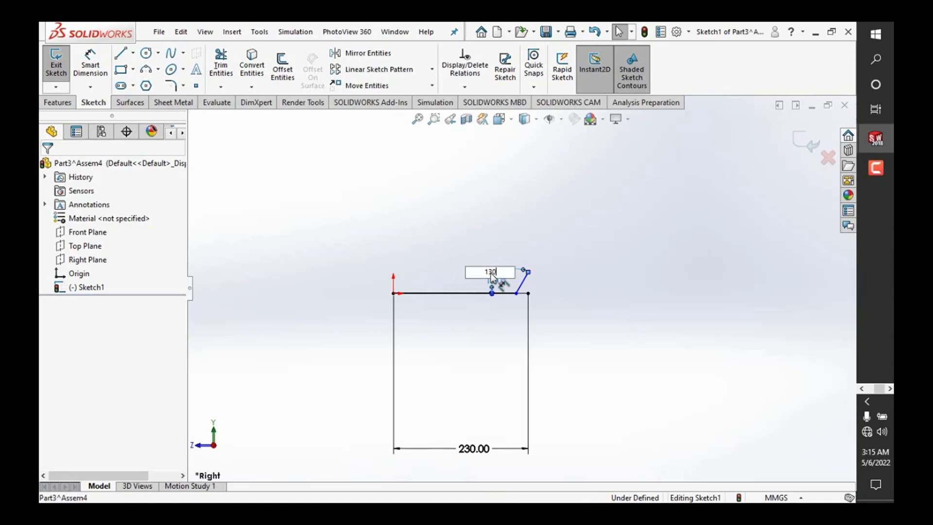
pyautogui.press('Return')
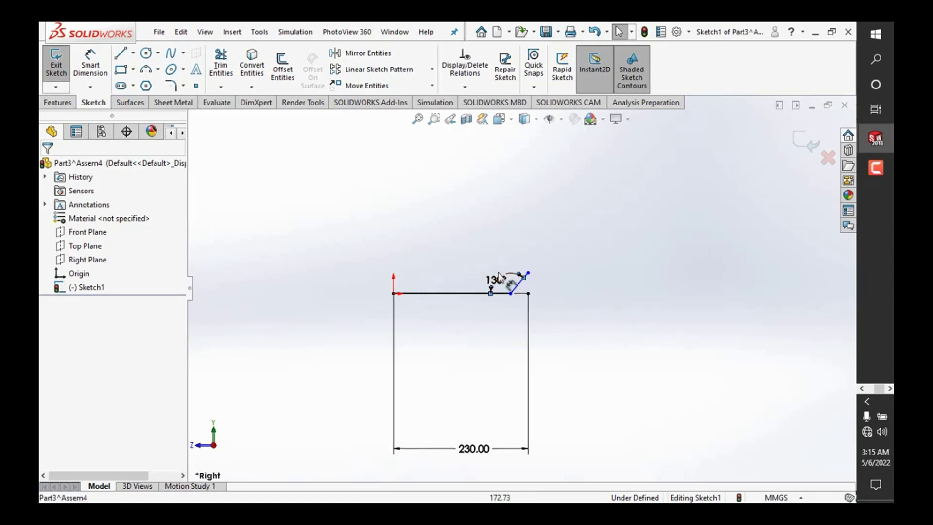
pyautogui.scroll(-3, 498, 264)
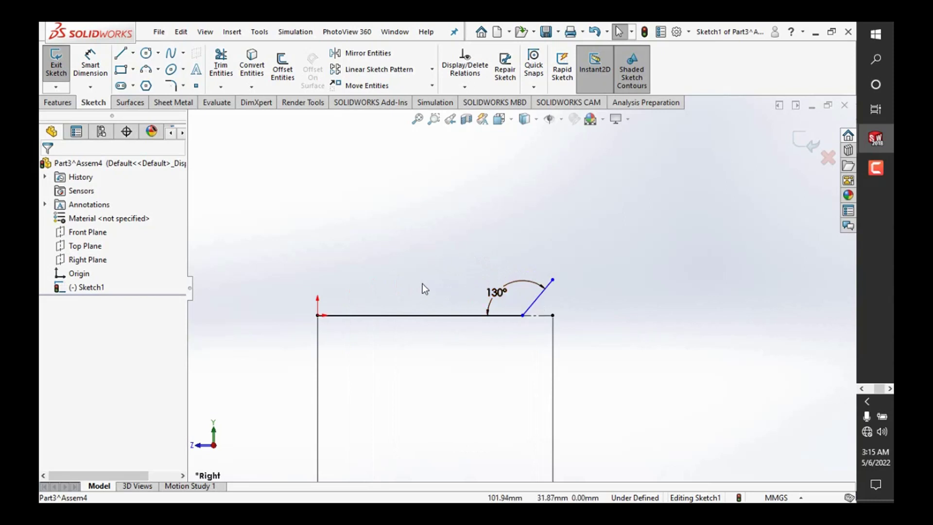
pyautogui.doubleClick(489, 293)
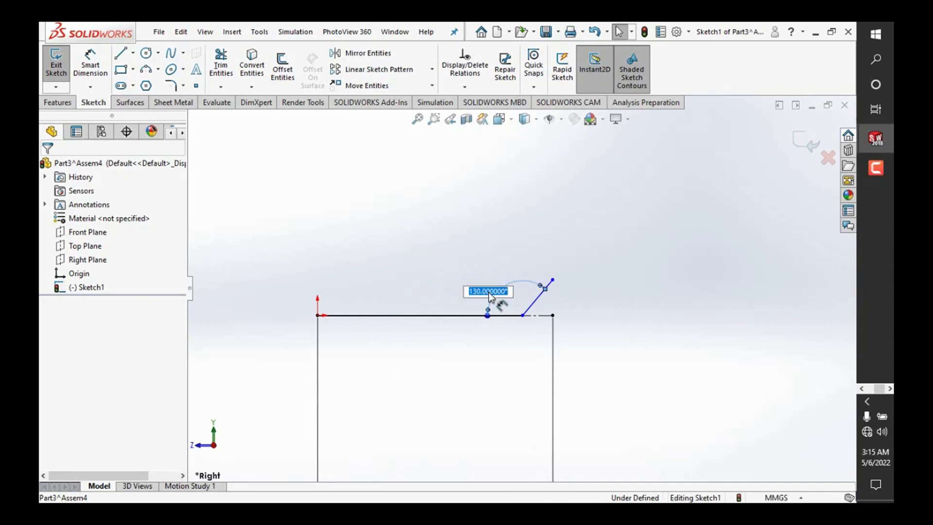
pyautogui.write('10')
pyautogui.press('Return')
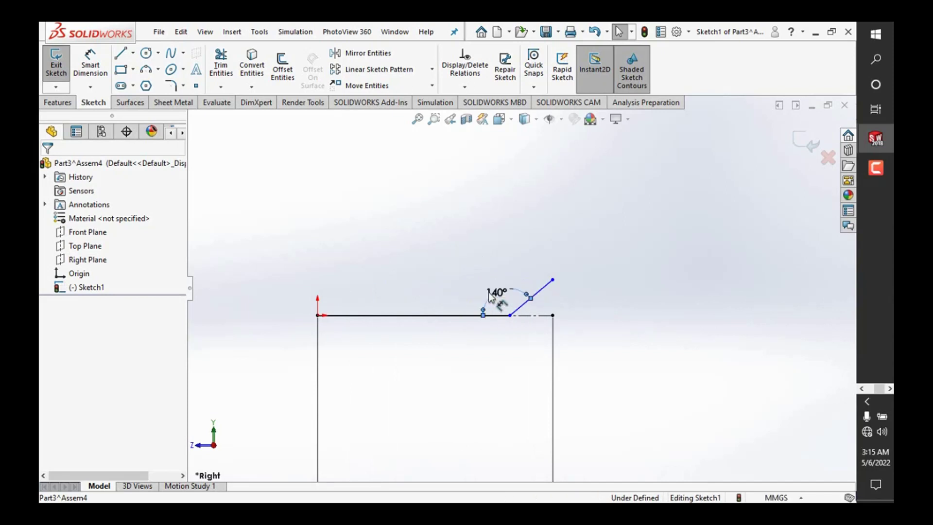
pyautogui.doubleClick(497, 293)
pyautogui.press('BackSpace')
pyautogui.press('Return')
pyautogui.scroll(3, 494, 292)
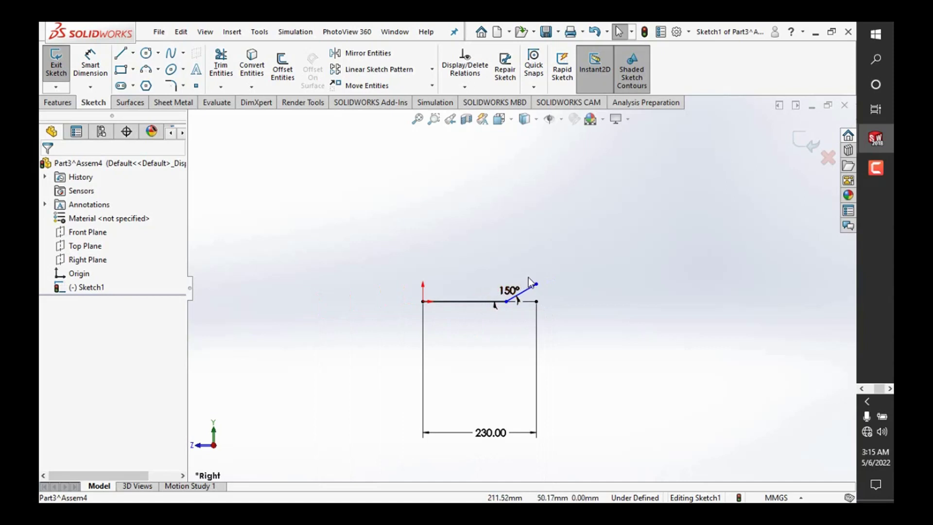
pyautogui.scroll(-1, 522, 292)
pyautogui.rightClick(392, 233)
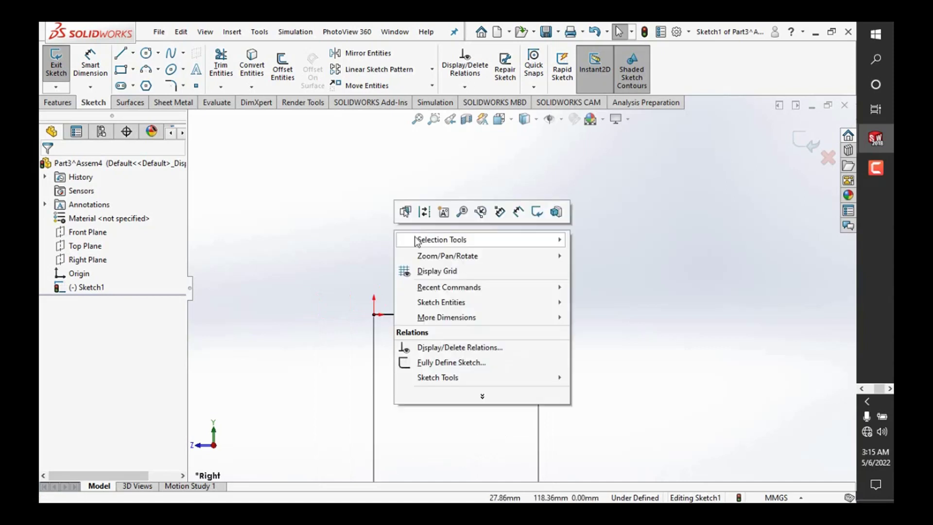
pyautogui.click(359, 240)
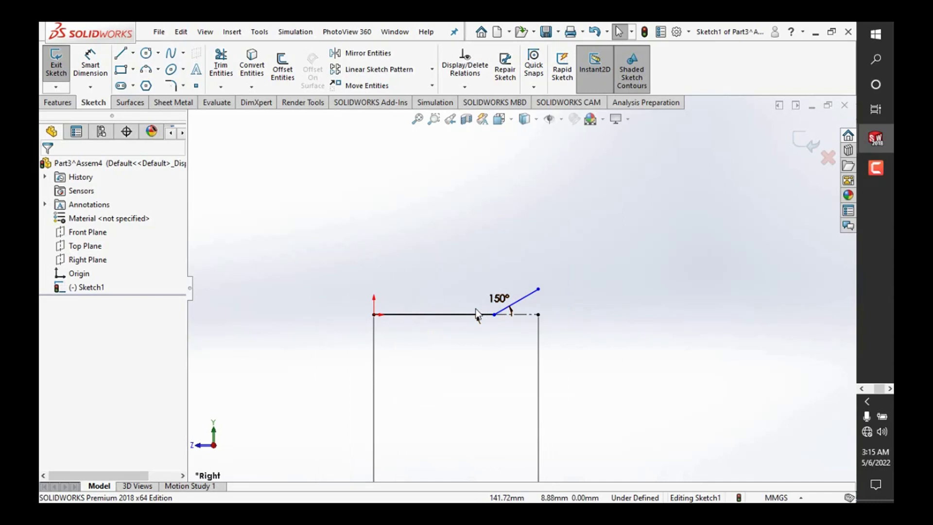
# Step: Dimension the angled line's horizontal run as 20 mm
pyautogui.click(91, 60)
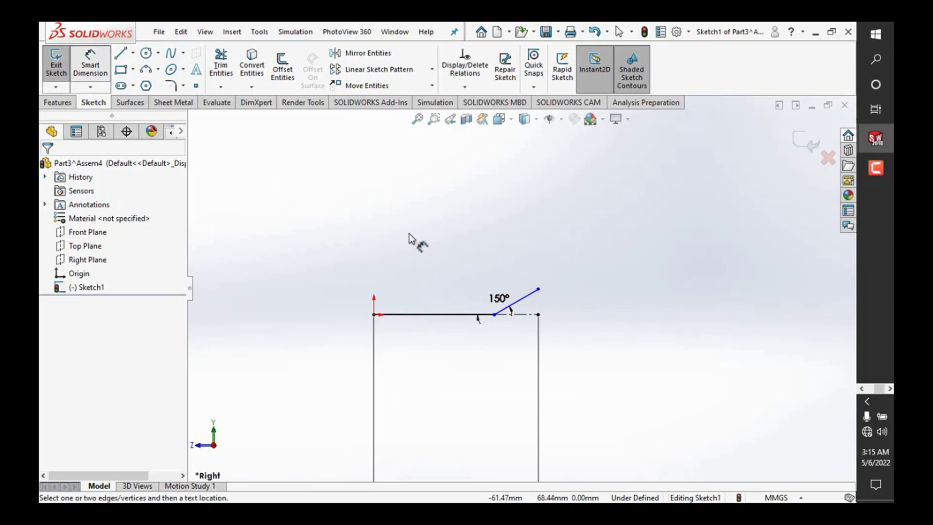
pyautogui.click(494, 315)
pyautogui.click(538, 290)
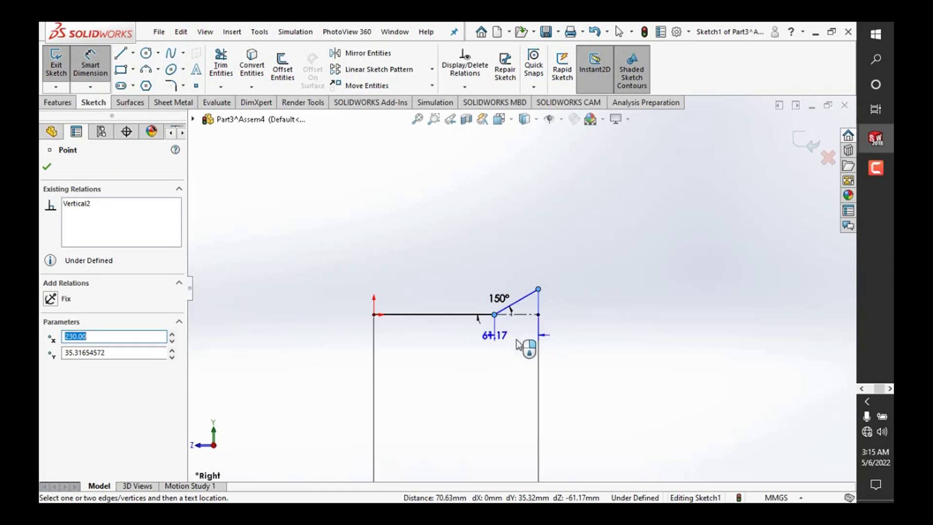
pyautogui.click(516, 358)
pyautogui.write('20')
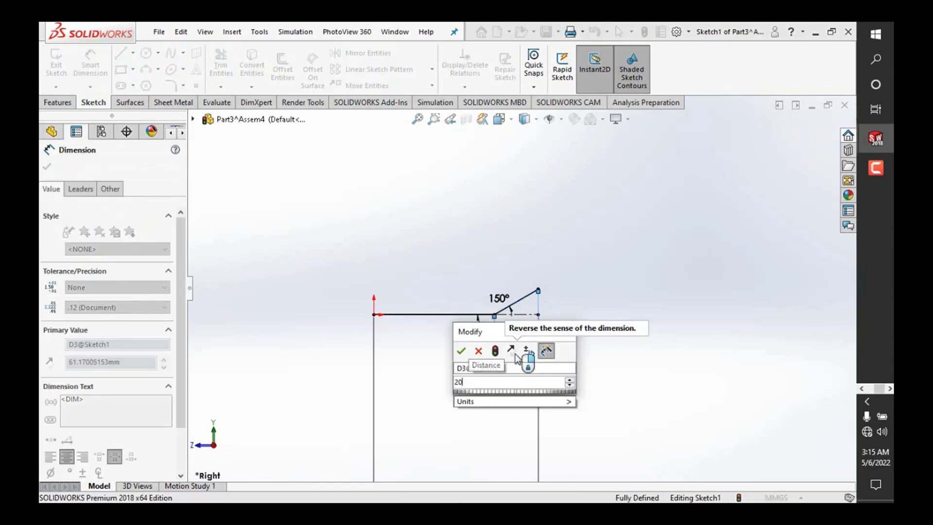
pyautogui.press('Return')
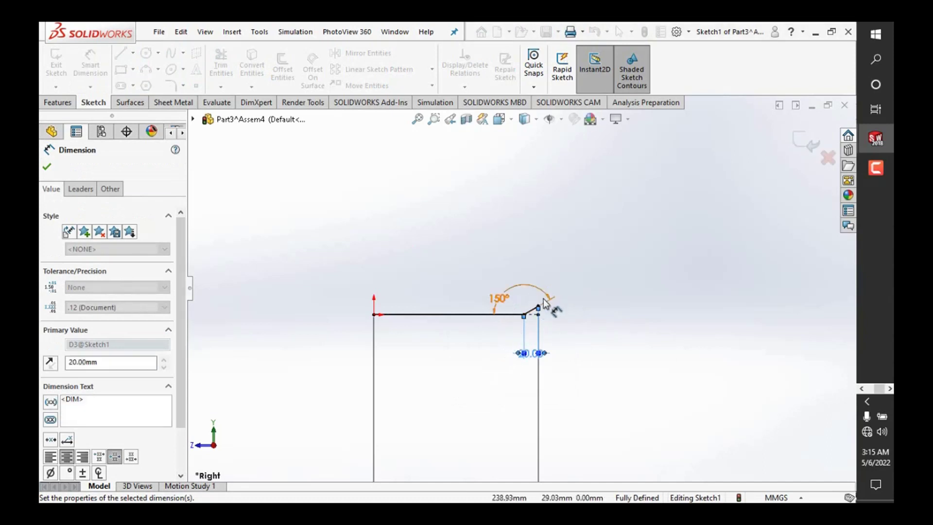
# Step: Cancel an over-defining 11.55 vertical dimension and select the 150° angle dimension
pyautogui.scroll(-5, 529, 299)
pyautogui.scroll(-1, 534, 294)
pyautogui.scroll(2, 551, 306)
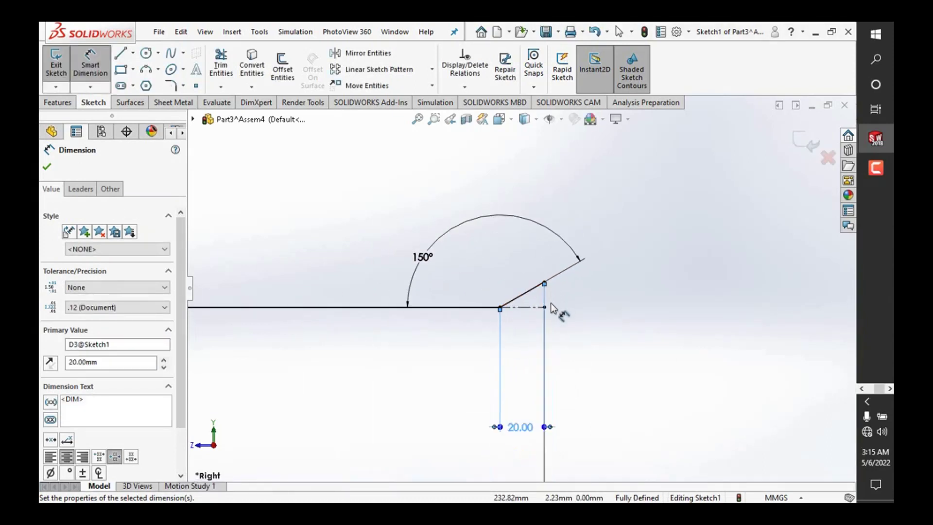
pyautogui.click(545, 308)
pyautogui.click(544, 284)
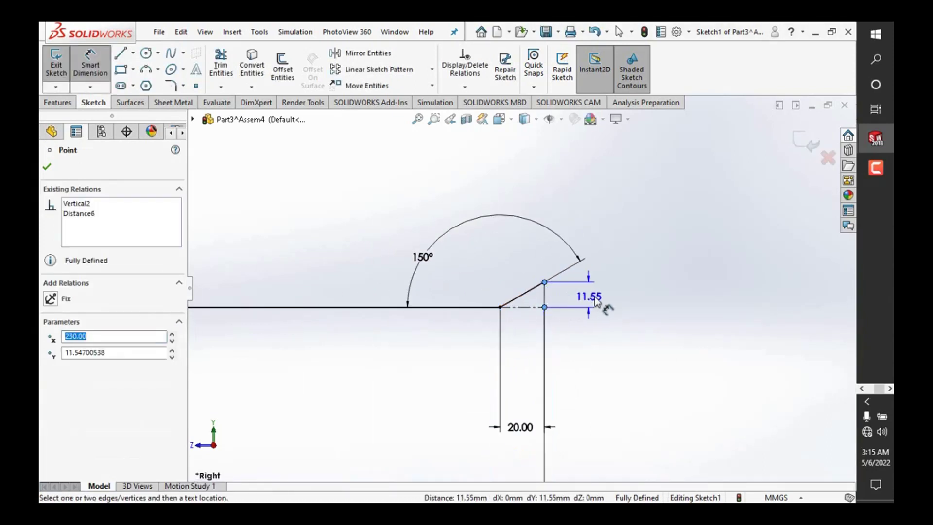
pyautogui.click(598, 298)
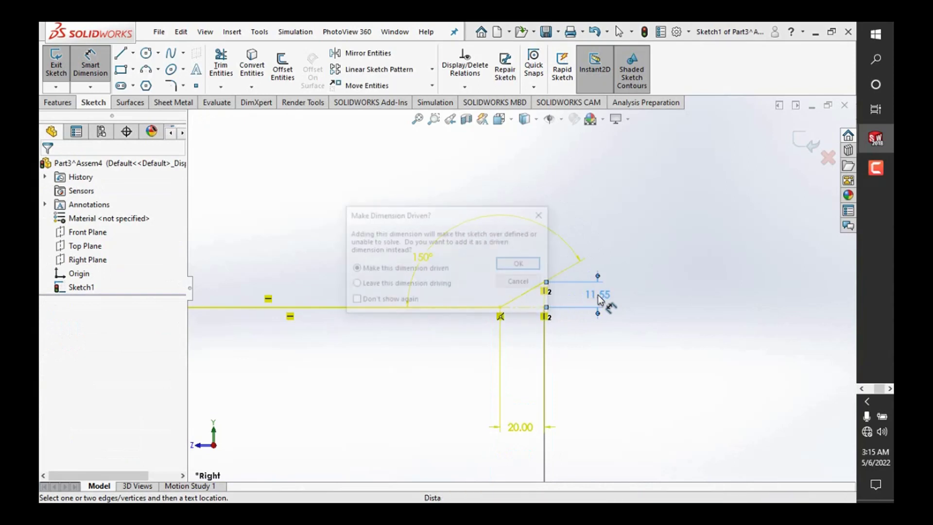
pyautogui.click(541, 214)
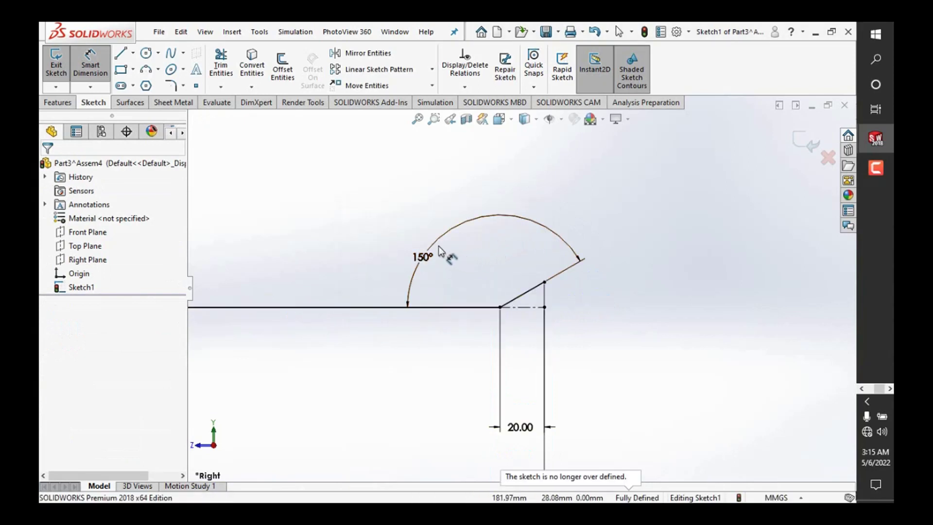
pyautogui.click(424, 257)
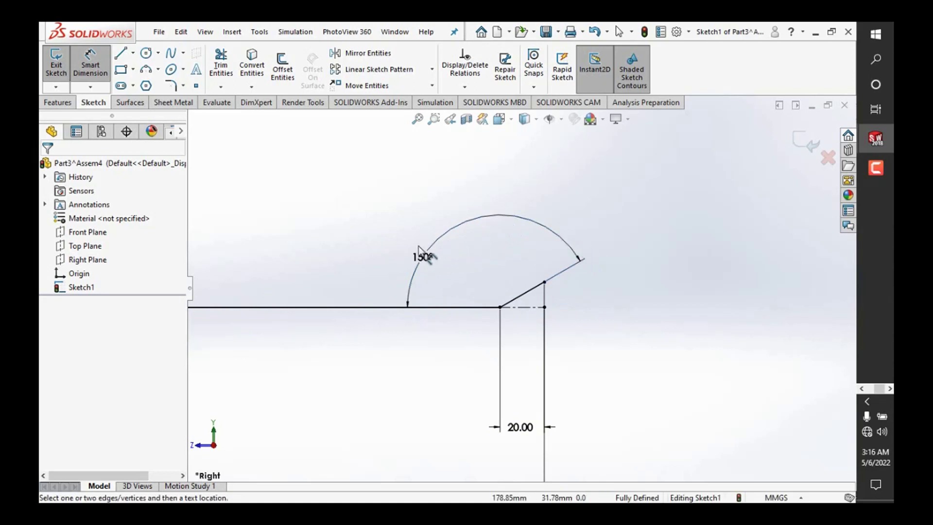
pyautogui.click(414, 275)
# Step: Replace the 150° angle with a vertical dimension between the angled line's endpoints
pyautogui.press('Delete')
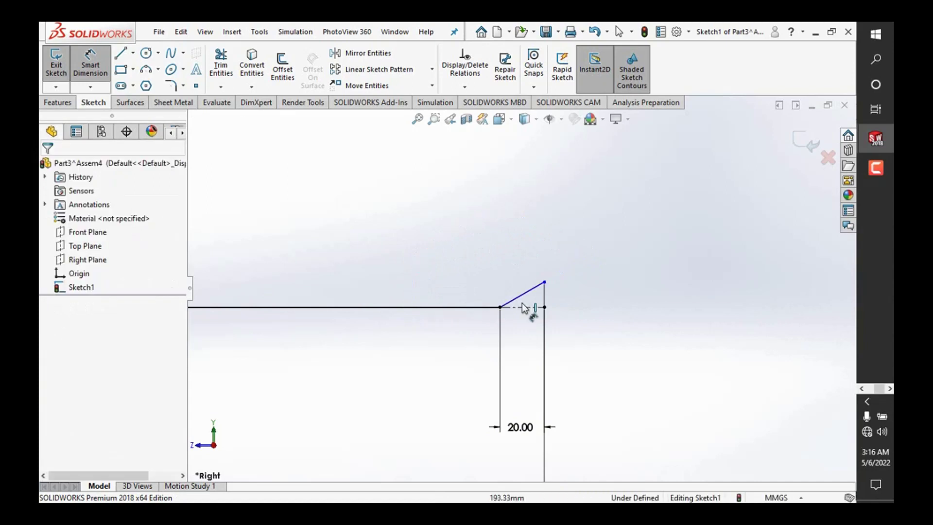
pyautogui.click(544, 307)
pyautogui.click(544, 282)
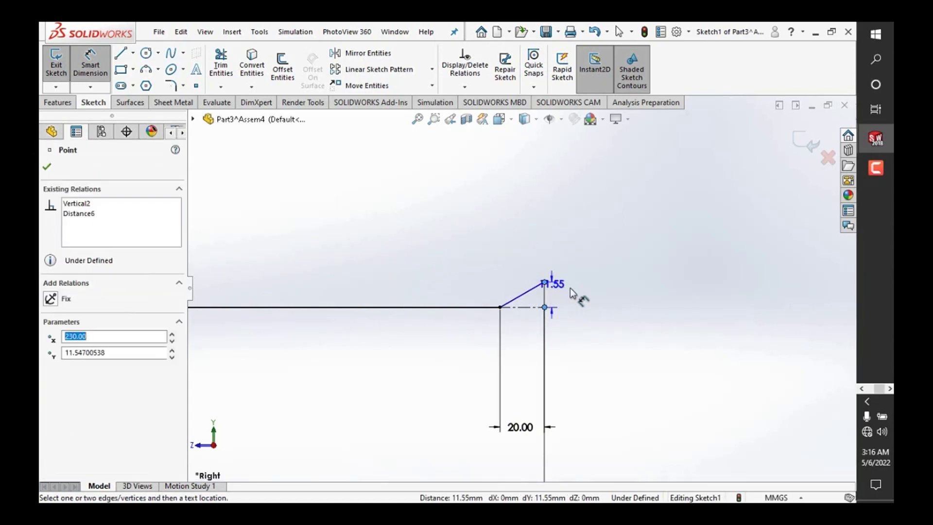
pyautogui.click(607, 299)
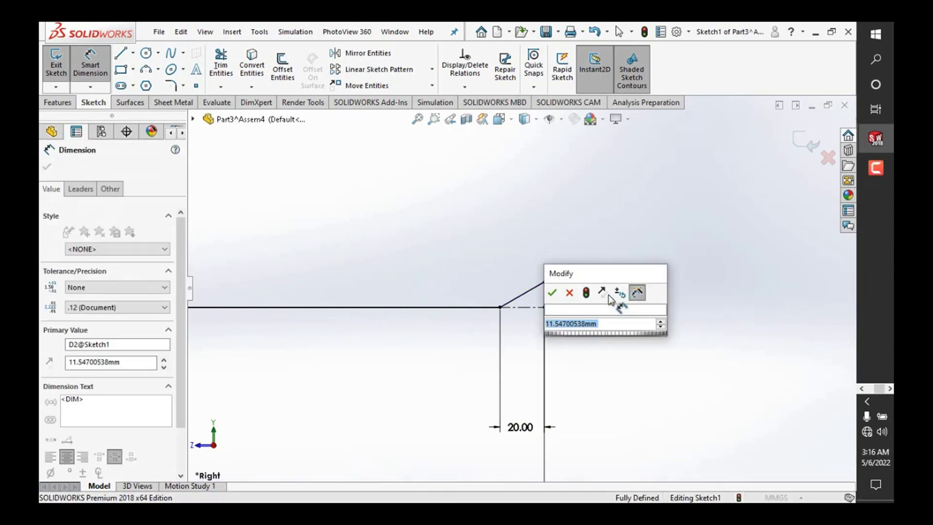
pyautogui.write('20')
pyautogui.press('Return')
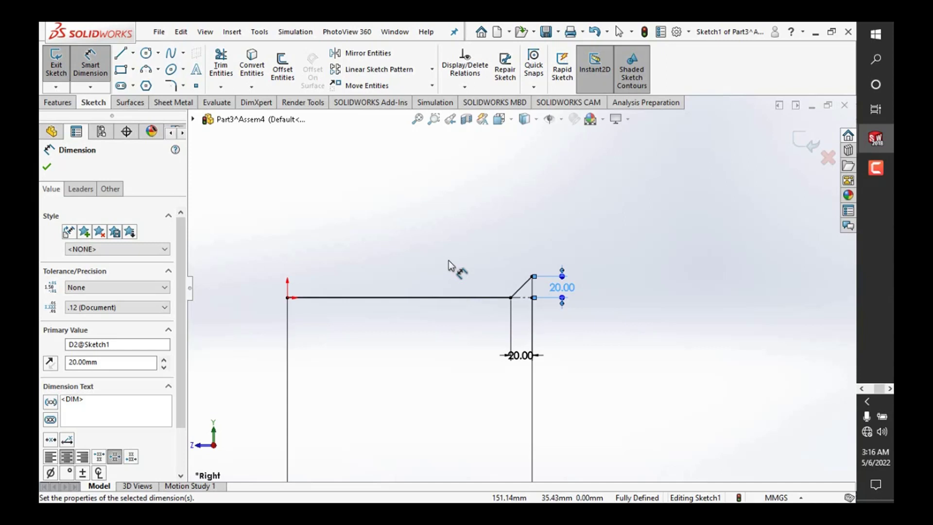
# Step: Change the vertical rise dimension to 15 mm
pyautogui.moveTo(568, 295); pyautogui.dragTo(560, 293)
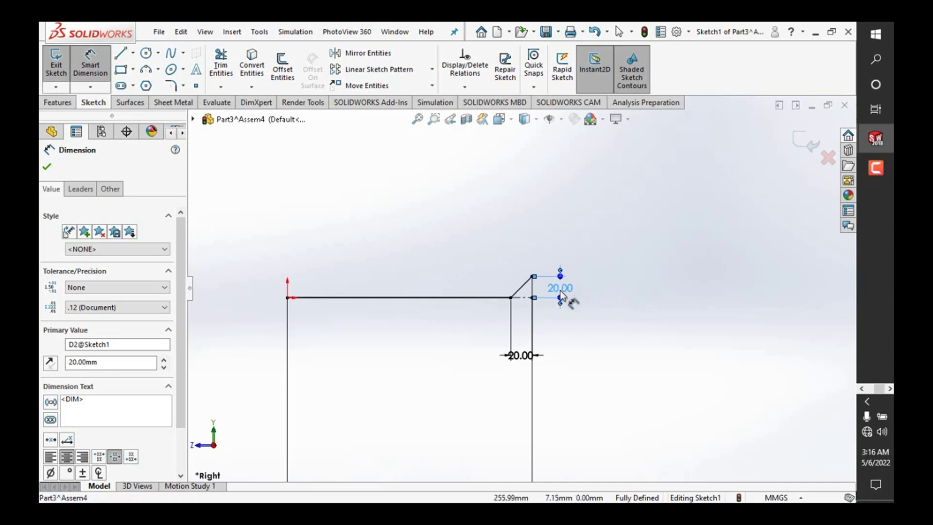
pyautogui.doubleClick(559, 291)
pyautogui.write('15')
pyautogui.press('Return')
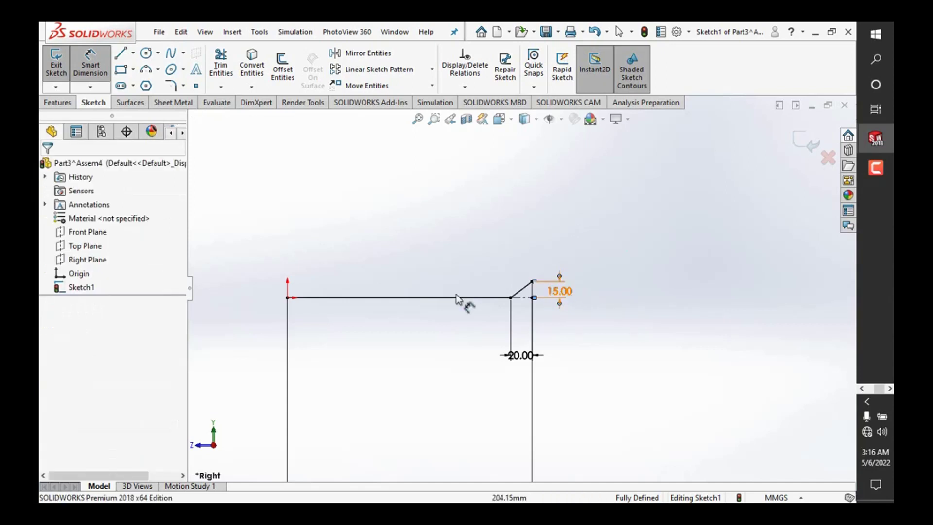
pyautogui.rightClick(432, 249)
# Step: Cancel an over-defining 143.13° angle dimension between the horizontal and angled lines
pyautogui.click(452, 266)
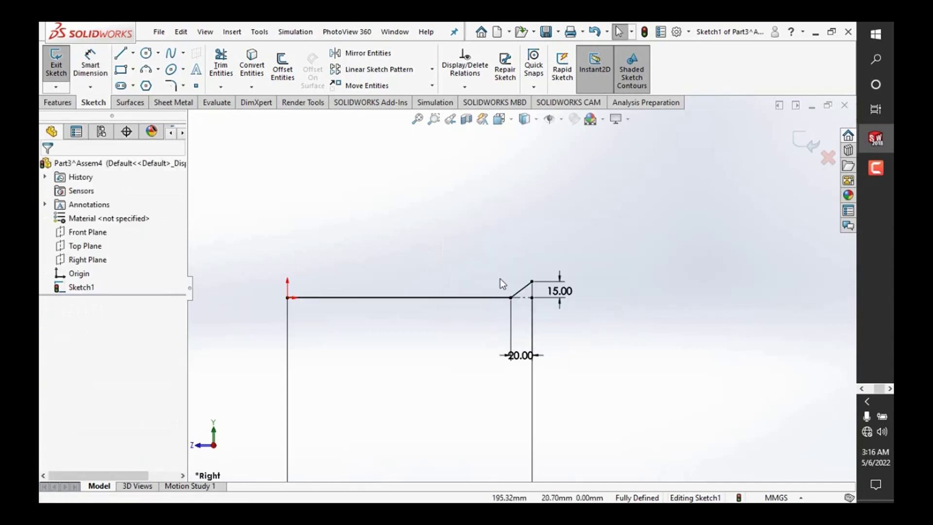
pyautogui.scroll(-2, 498, 276)
pyautogui.click(95, 70)
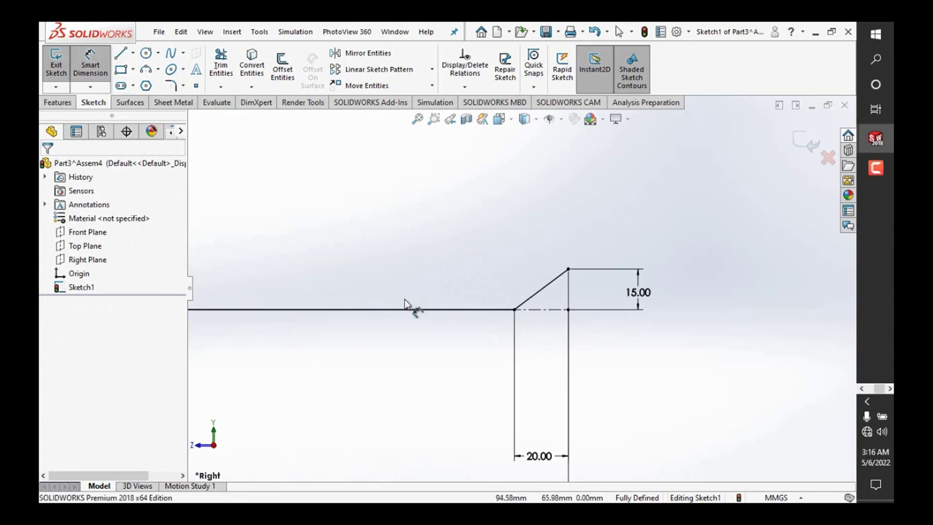
pyautogui.click(428, 310)
pyautogui.click(544, 290)
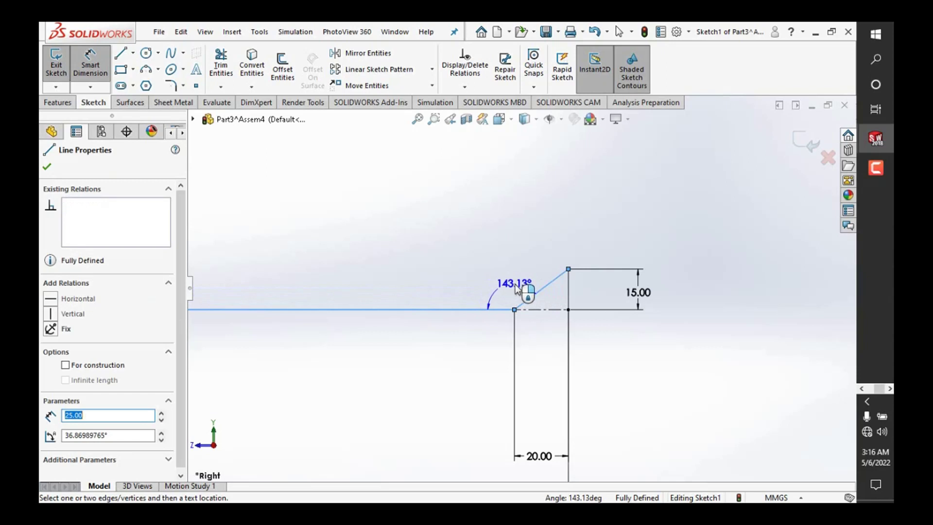
pyautogui.click(507, 275)
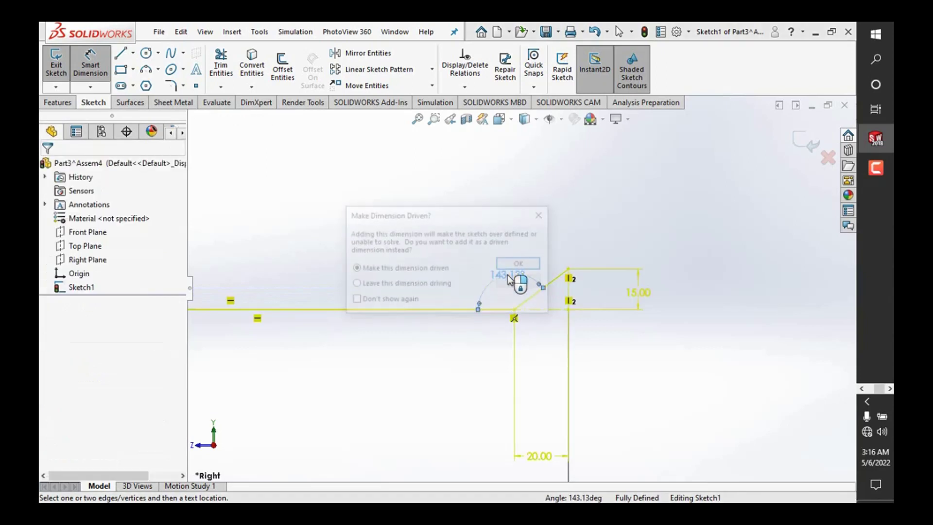
pyautogui.click(542, 216)
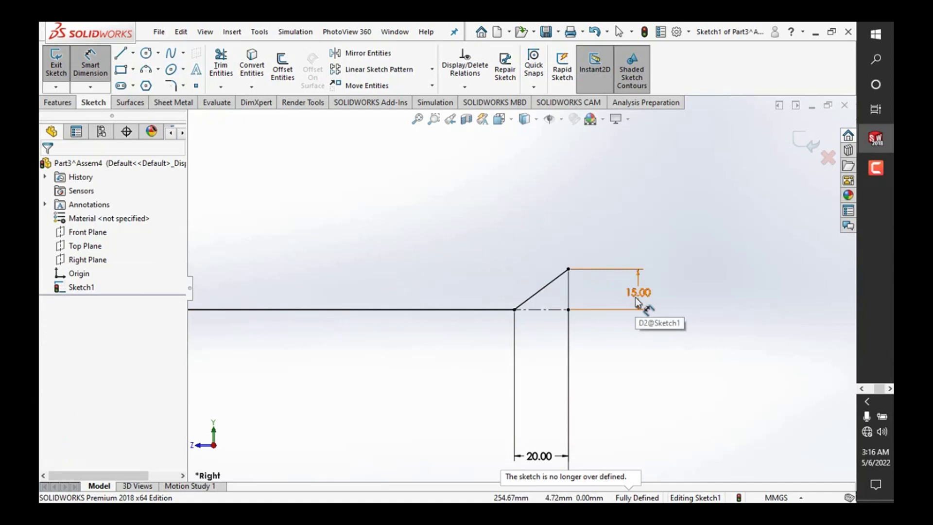
# Step: Change the 20 mm horizontal run to 15 mm for a 45° slope
pyautogui.scroll(3, 584, 326)
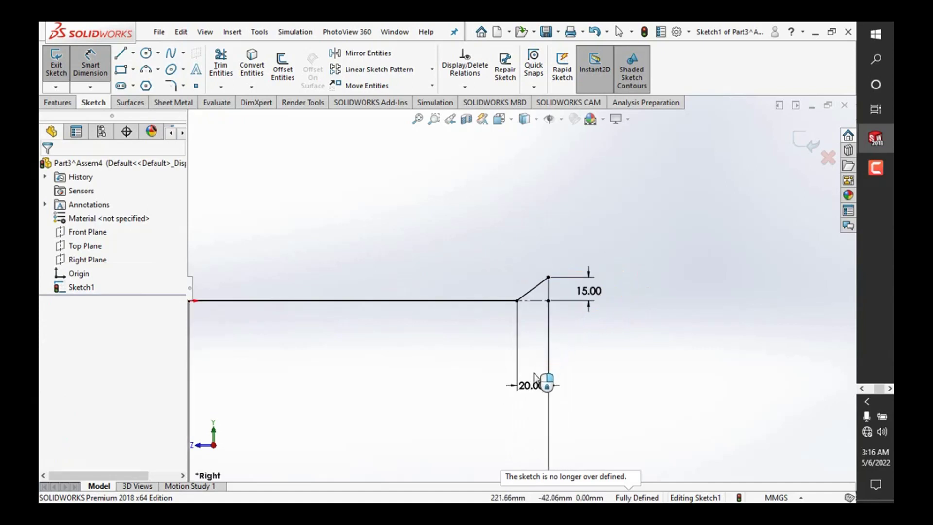
pyautogui.doubleClick(533, 387)
pyautogui.press('BackSpace')
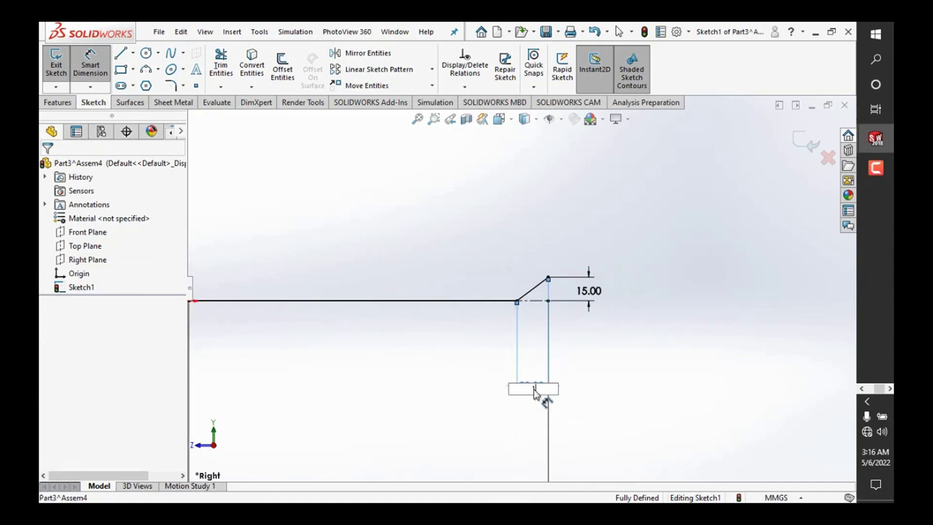
pyautogui.press('Return')
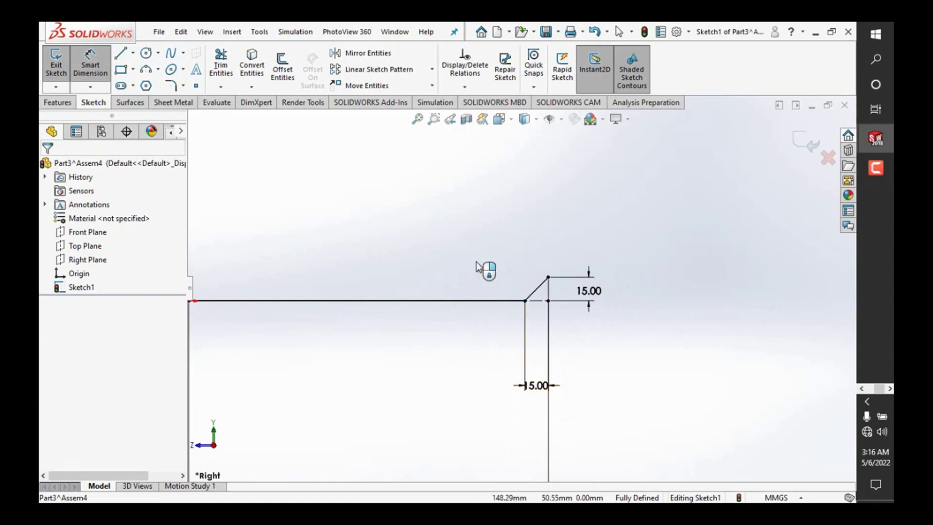
pyautogui.scroll(-3, 487, 261)
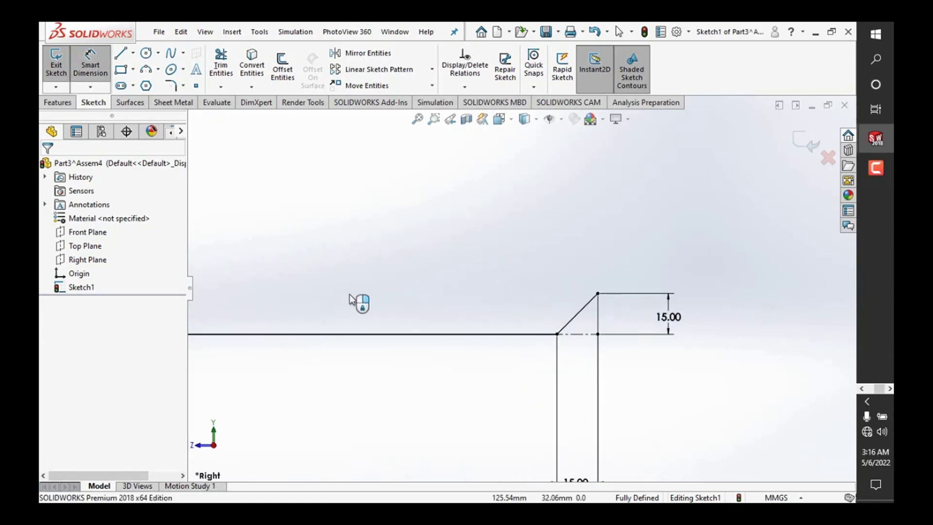
# Step: Cancel a driven 135° angle dimension, exit dimensioning, and open Sketch Fillet
pyautogui.click(515, 334)
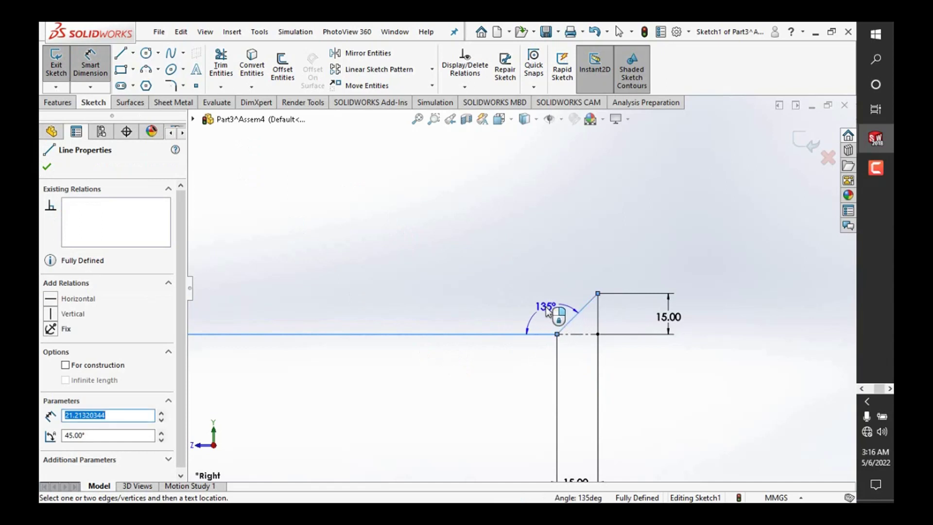
pyautogui.click(560, 309)
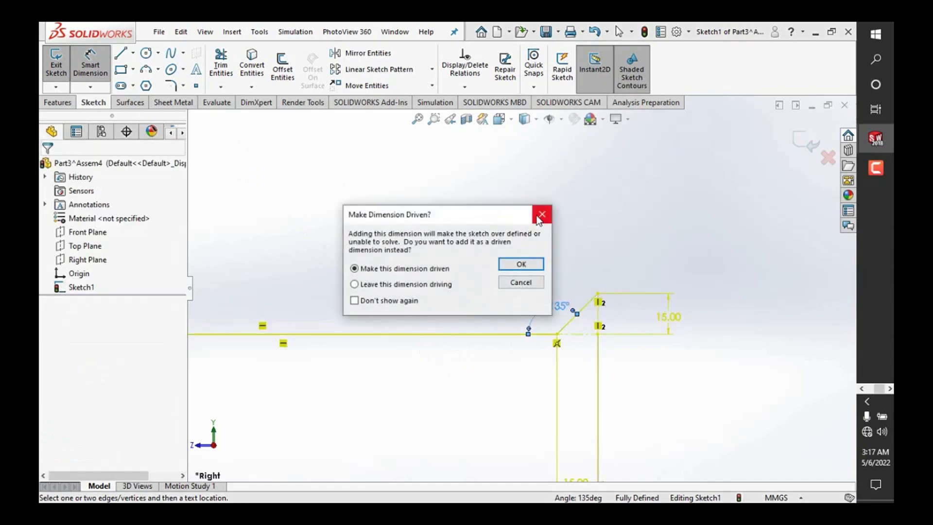
pyautogui.click(537, 209)
pyautogui.scroll(3, 534, 258)
pyautogui.scroll(-2, 460, 273)
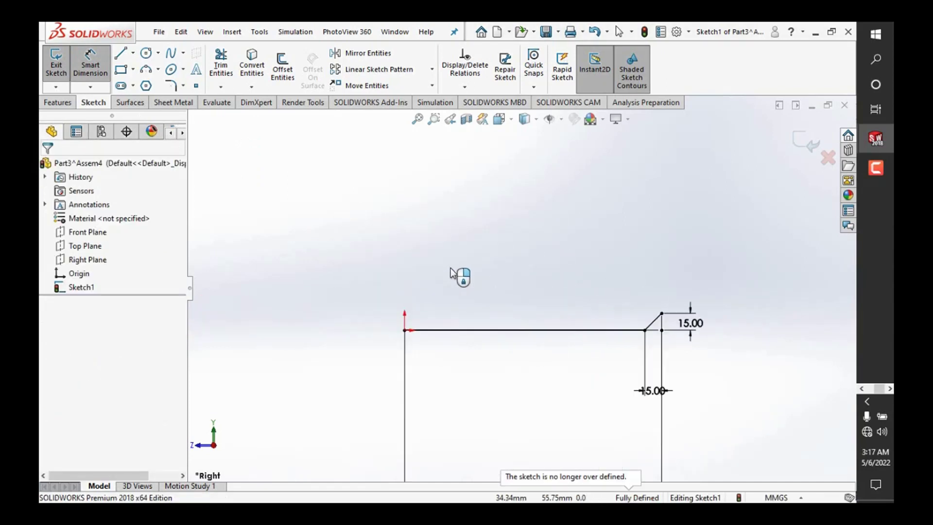
pyautogui.rightClick(490, 230)
pyautogui.click(522, 269)
pyautogui.scroll(2, 524, 276)
pyautogui.scroll(-3, 628, 328)
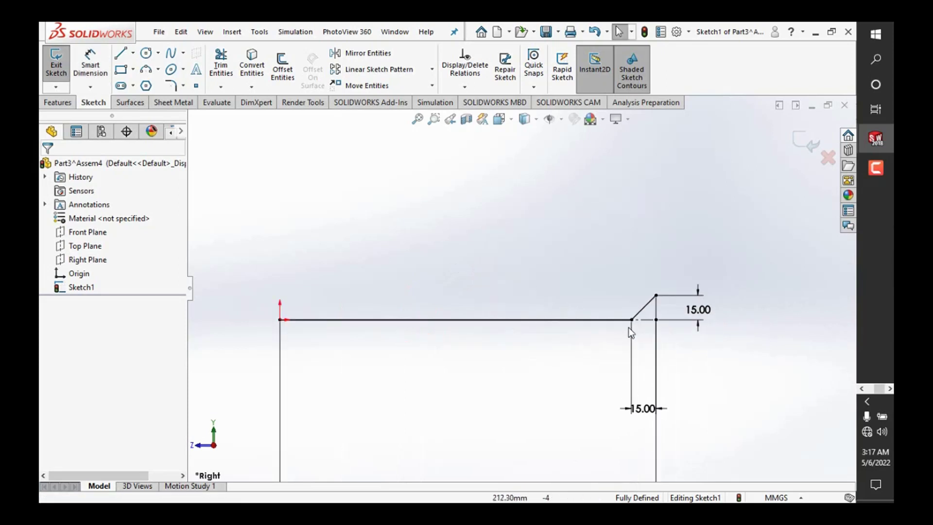
pyautogui.scroll(-1, 637, 323)
pyautogui.click(170, 86)
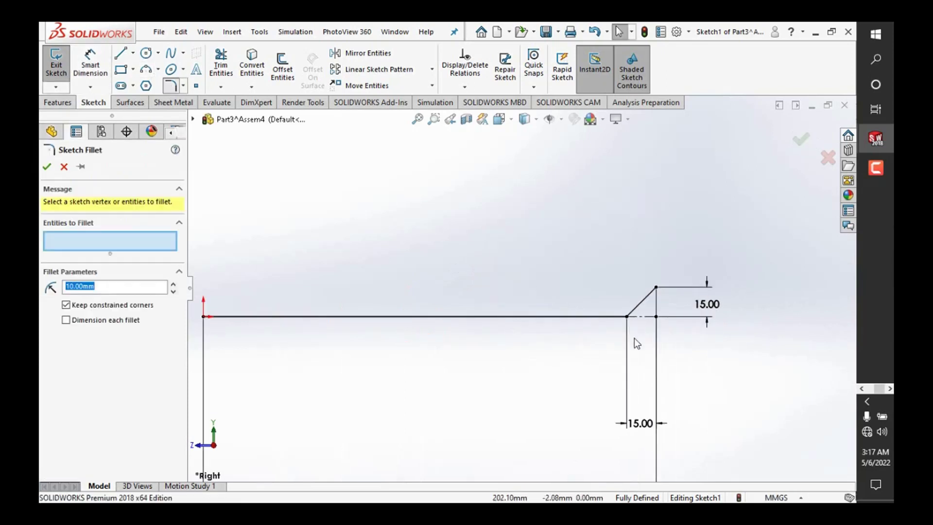
# Step: Round the corner between the long horizontal line and the angled line with a 20 mm sketch fillet
pyautogui.click(629, 319)
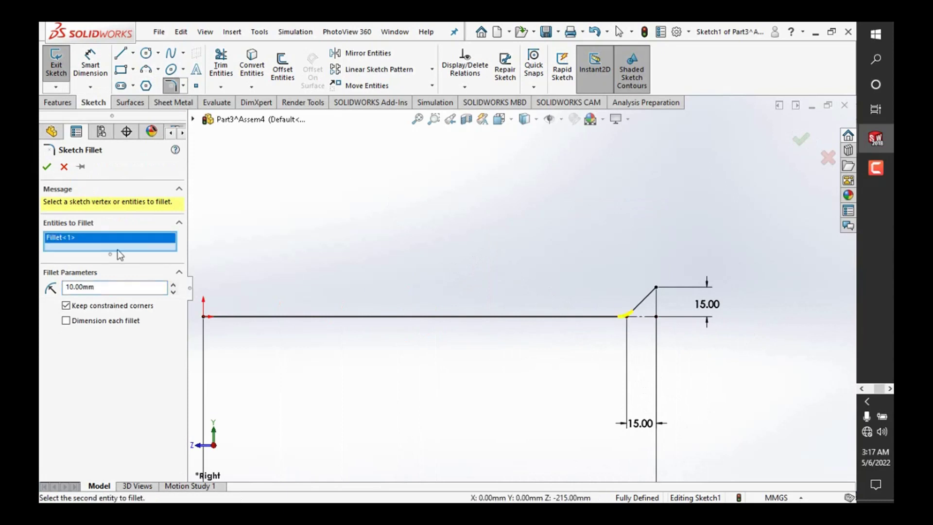
pyautogui.click(173, 285)
pyautogui.click(46, 167)
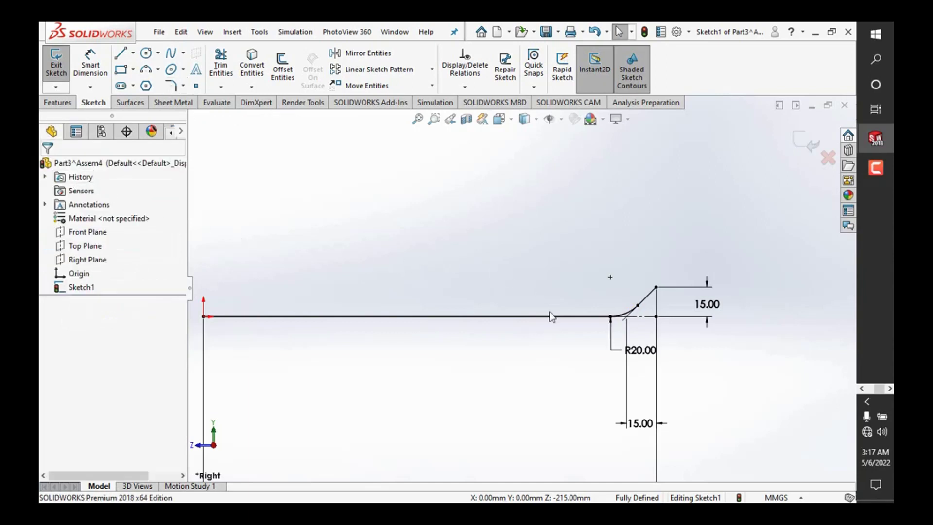
# Step: Start an Extruded Boss/Base from the Features commands
pyautogui.scroll(2, 468, 241)
pyautogui.scroll(2, 476, 264)
pyautogui.scroll(-5, 521, 298)
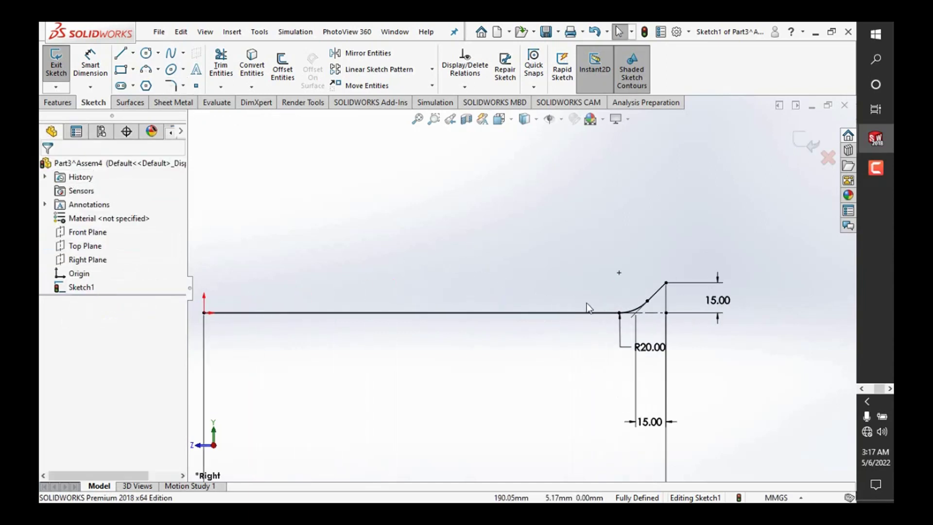
pyautogui.scroll(3, 505, 277)
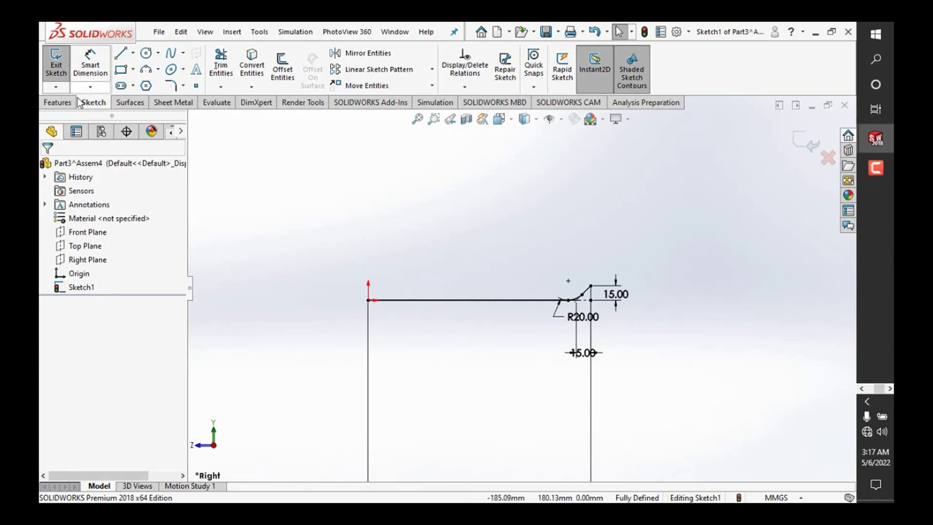
pyautogui.click(57, 102)
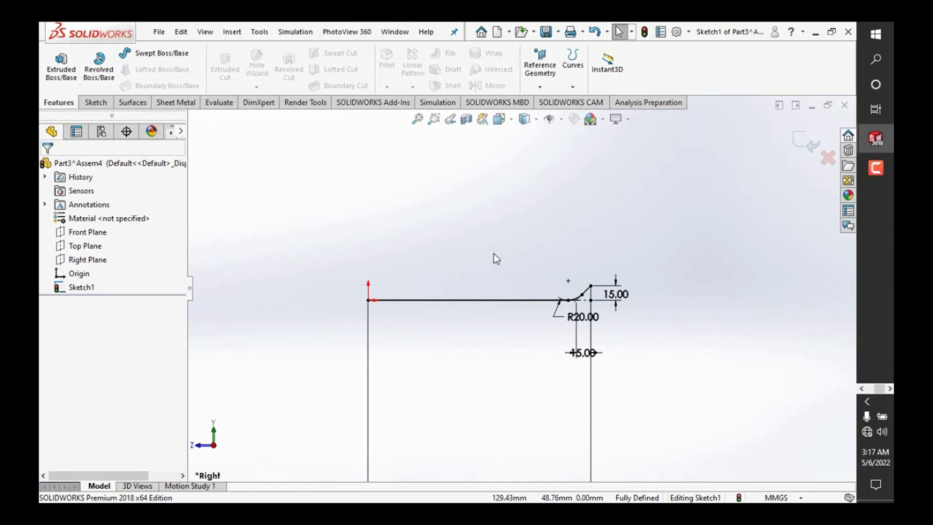
pyautogui.click(61, 67)
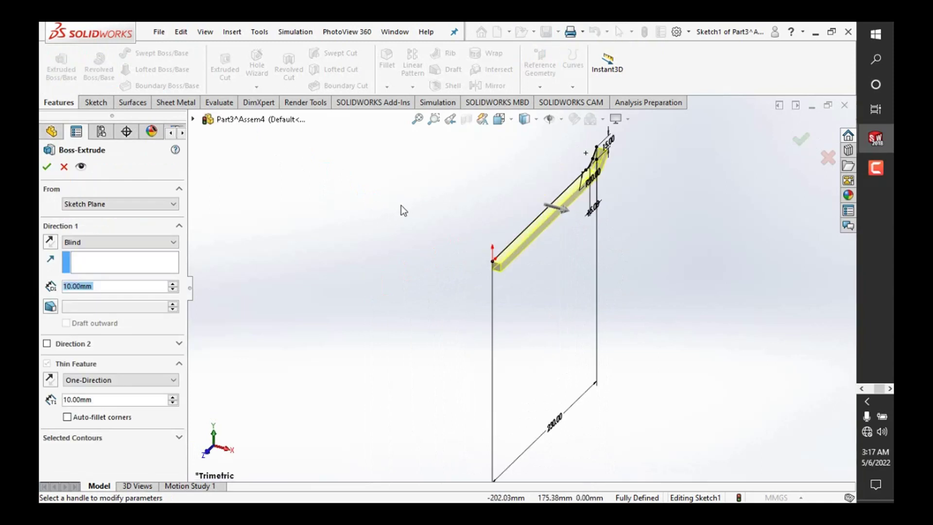
# Step: Set the extrusion end condition to Mid Plane with a 20 mm depth
pyautogui.click(175, 243)
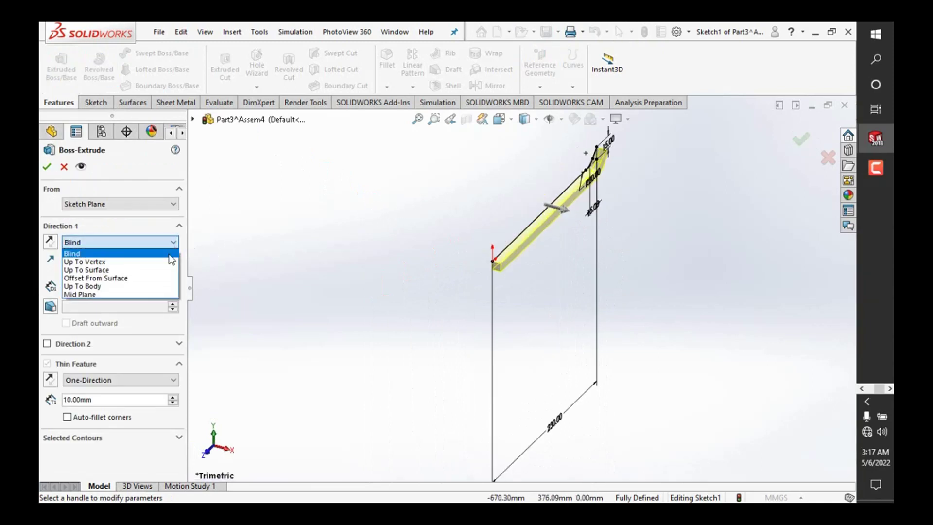
pyautogui.click(150, 294)
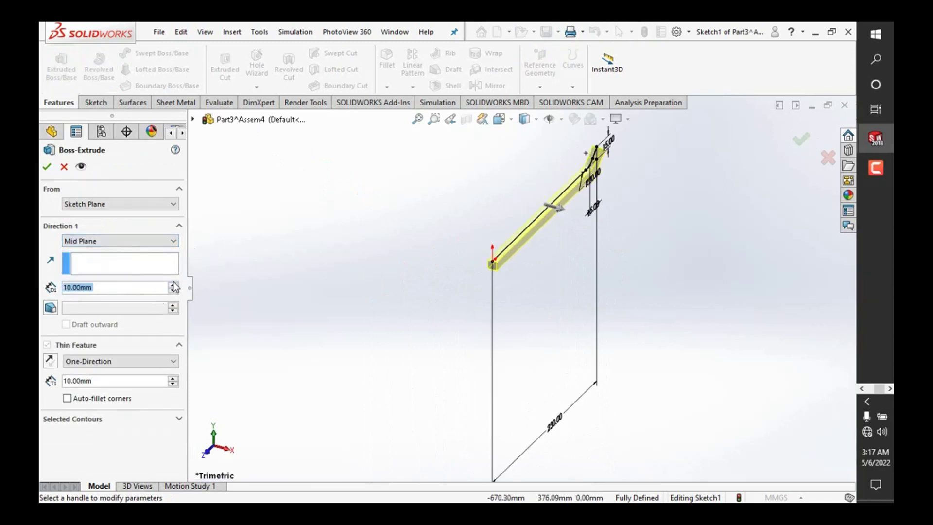
pyautogui.click(173, 283)
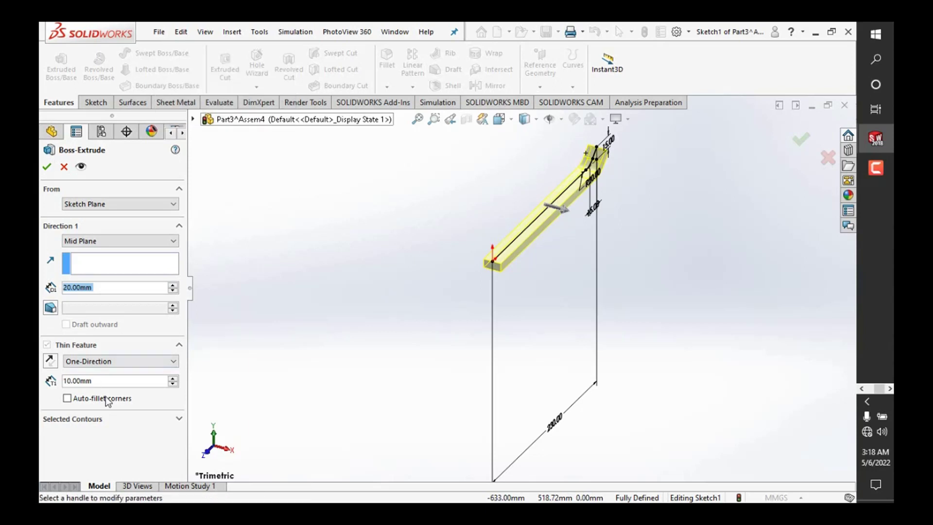
pyautogui.doubleClick(98, 379)
# Step: Replace the 10 mm thin-feature thickness with 0.40 mm
pyautogui.press('BackSpace')
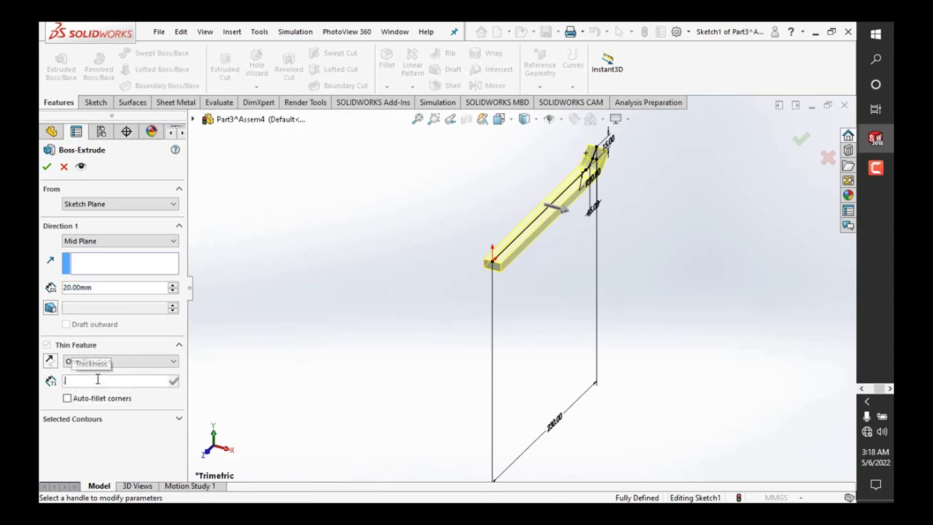
pyautogui.write('4')
pyautogui.press('Return')
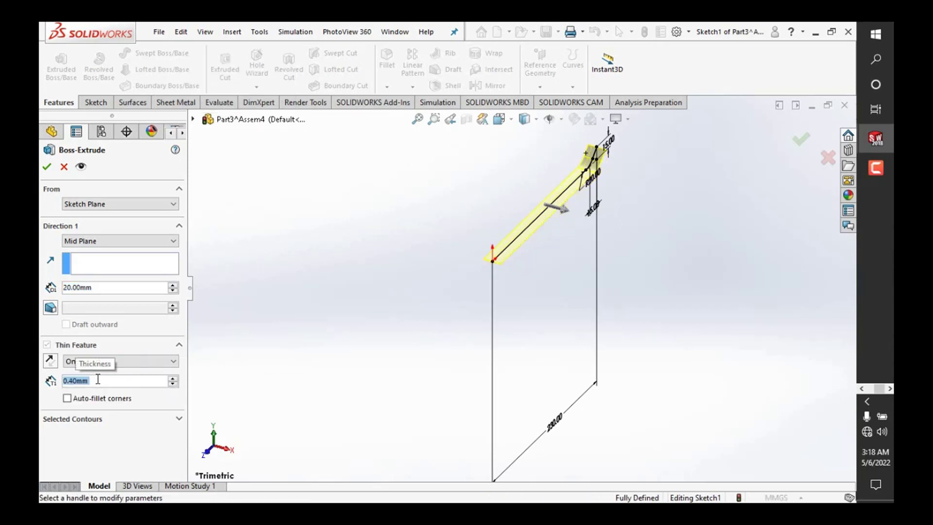
pyautogui.scroll(-3, 549, 232)
pyautogui.scroll(-2, 555, 247)
pyautogui.scroll(-2, 544, 274)
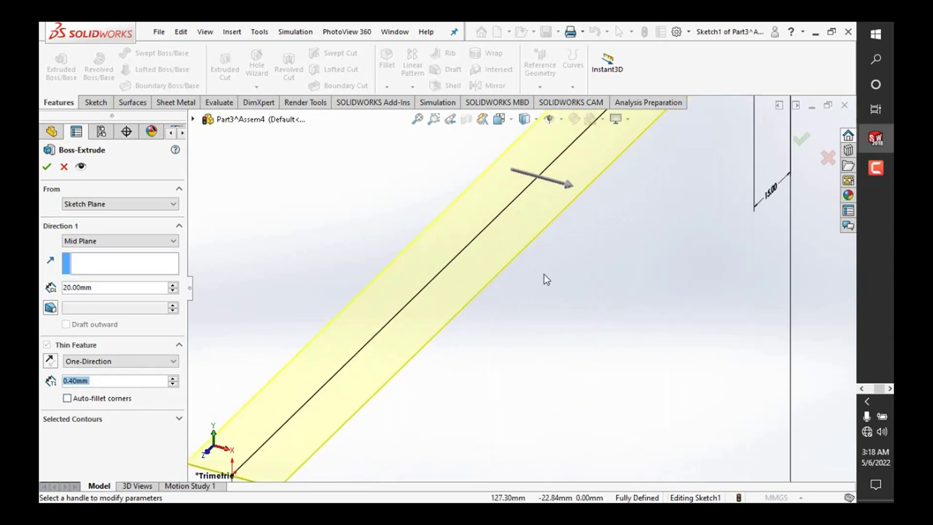
pyautogui.scroll(-1, 598, 190)
pyautogui.scroll(-2, 608, 178)
pyautogui.scroll(-1, 601, 181)
pyautogui.scroll(2, 601, 175)
pyautogui.scroll(1, 612, 155)
pyautogui.scroll(-1, 597, 170)
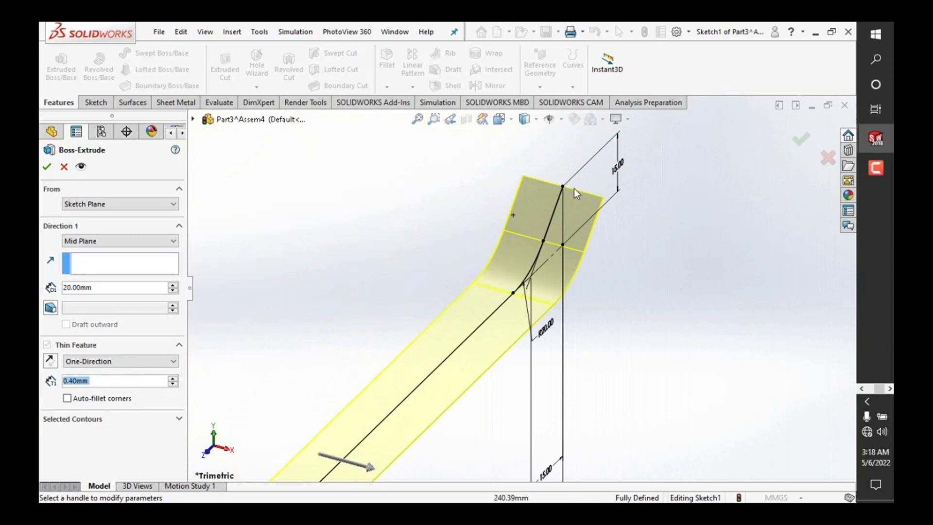
pyautogui.scroll(-2, 568, 195)
pyautogui.scroll(3, 438, 287)
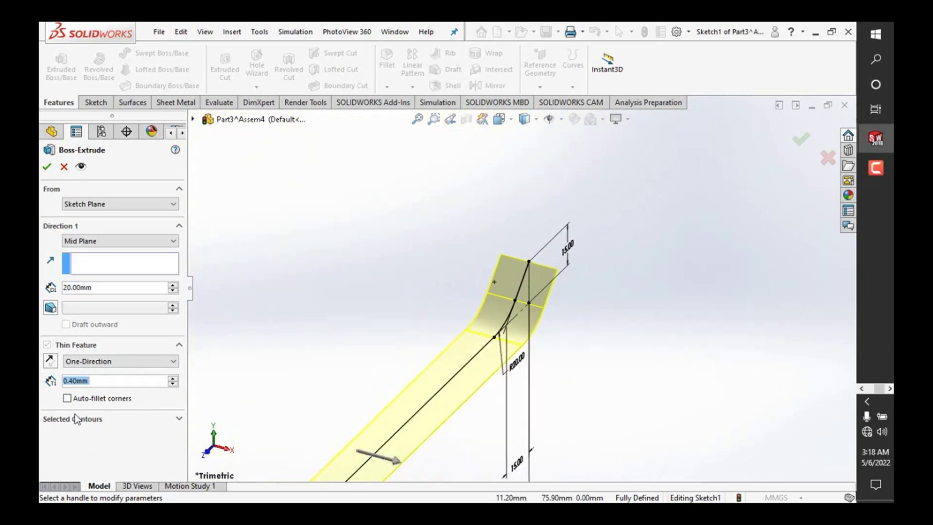
# Step: Turn on Auto-fillet corners with a 5.00 mm radius
pyautogui.click(68, 399)
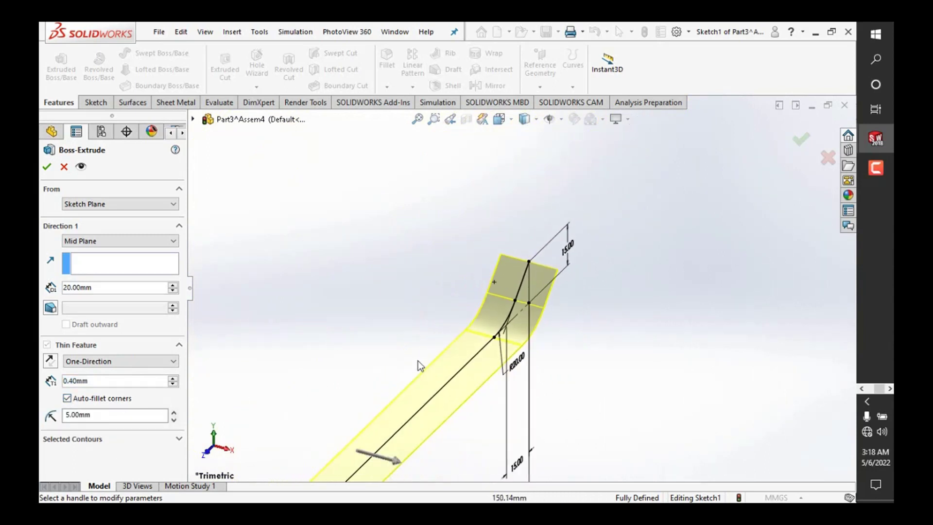
pyautogui.scroll(2, 418, 379)
pyautogui.scroll(-1, 422, 404)
pyautogui.scroll(-2, 413, 408)
pyautogui.scroll(-2, 414, 409)
pyautogui.scroll(-1, 425, 404)
pyautogui.scroll(2, 435, 395)
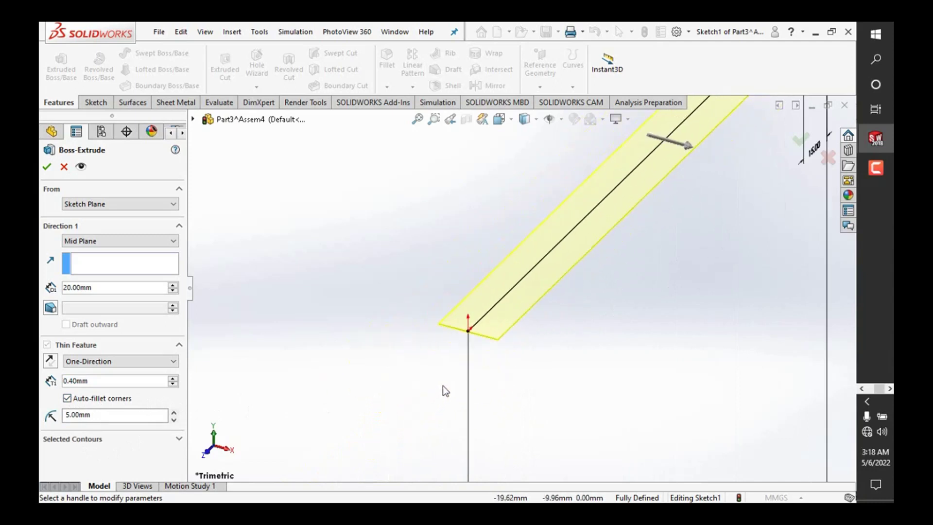
pyautogui.scroll(2, 452, 384)
pyautogui.scroll(1, 461, 363)
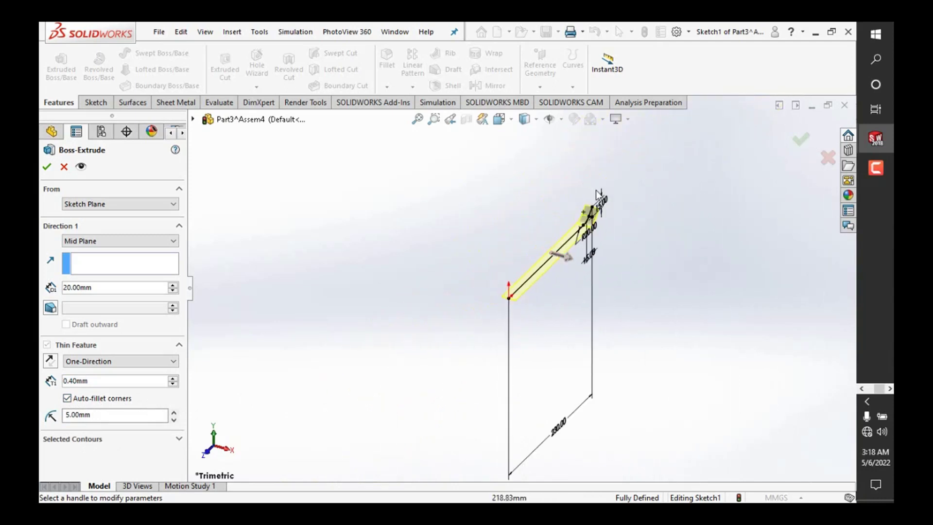
pyautogui.scroll(-1, 545, 265)
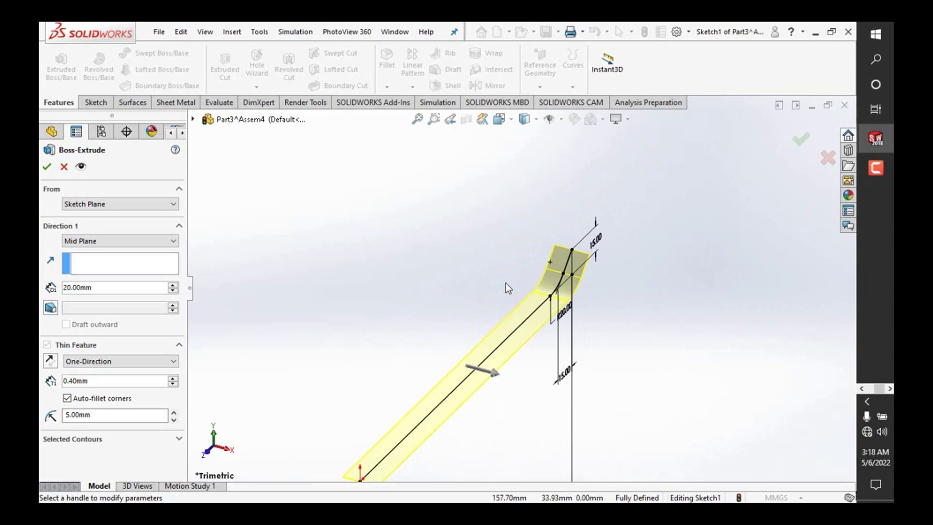
pyautogui.scroll(1, 424, 331)
pyautogui.scroll(1, 449, 313)
pyautogui.scroll(-1, 475, 306)
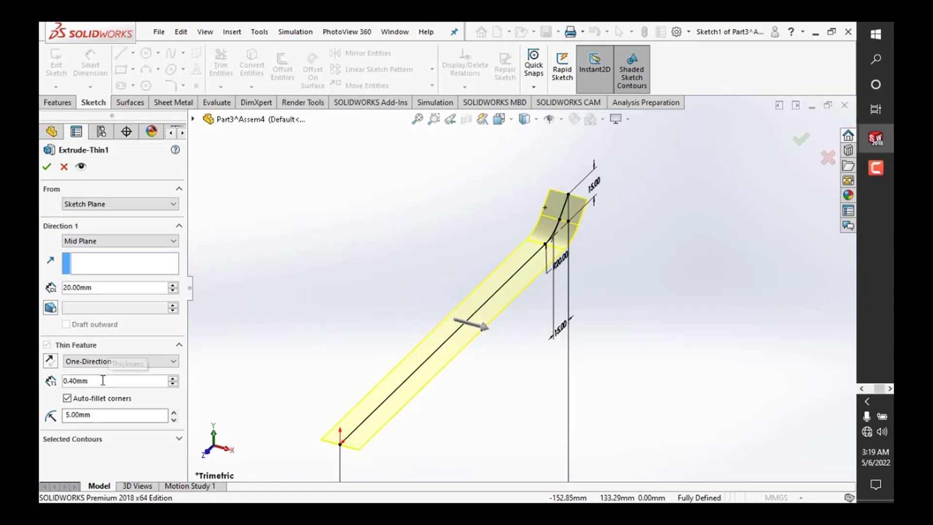
# Step: Change the thin-wall thickness to 0.5 mm, then 5 mm; the extrude preview then closes
pyautogui.doubleClick(102, 380)
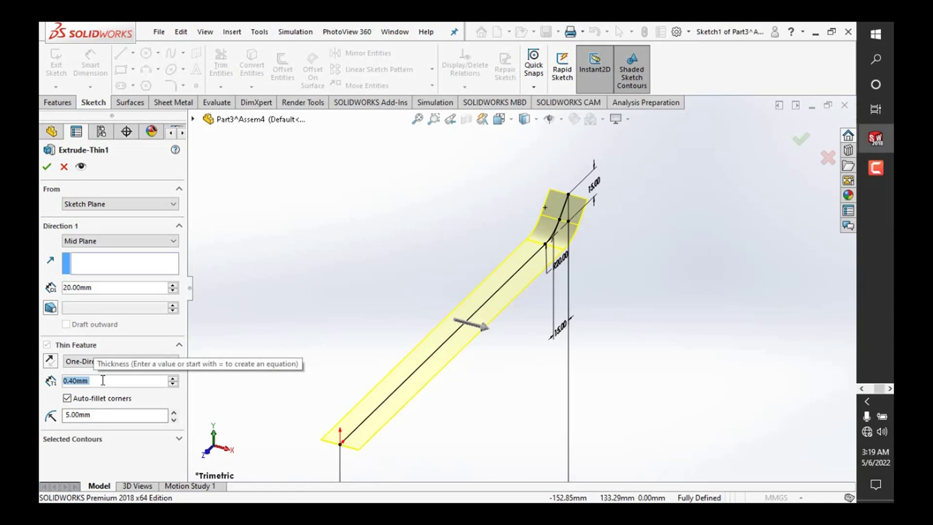
pyautogui.write('.5')
pyautogui.press('Return')
pyautogui.scroll(-2, 474, 391)
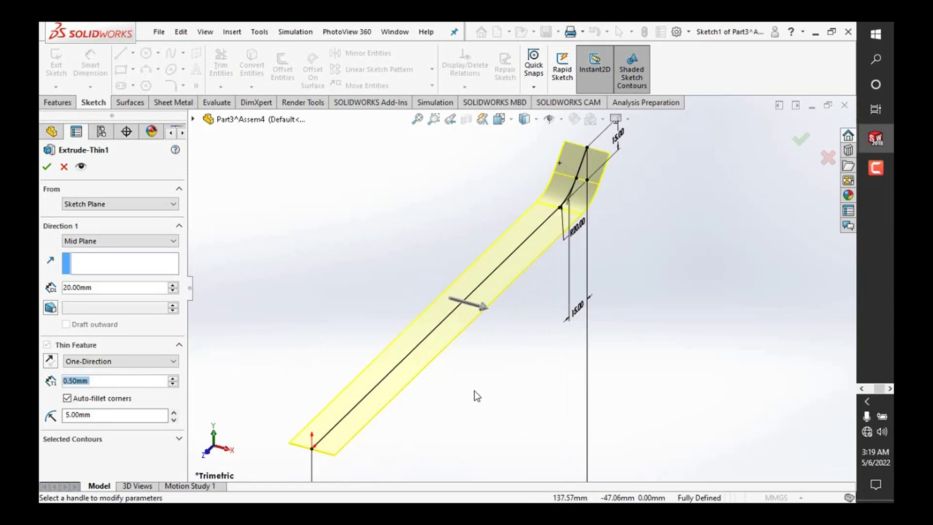
pyautogui.scroll(-3, 429, 392)
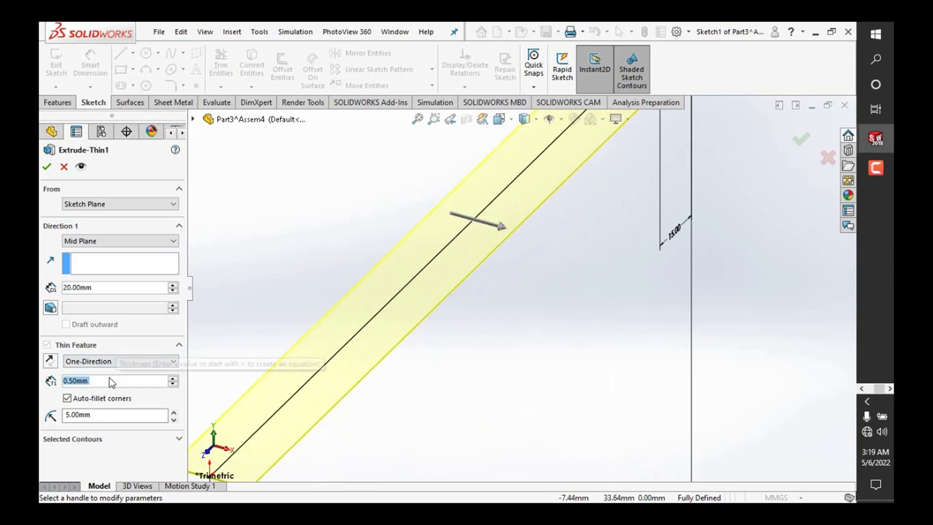
pyautogui.write('5')
pyautogui.press('Return')
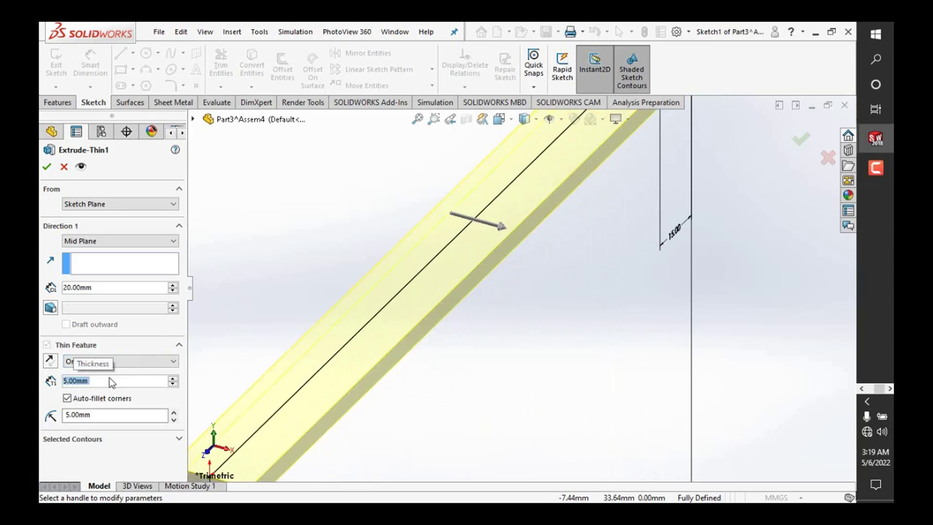
pyautogui.scroll(3, 409, 403)
pyautogui.scroll(1, 409, 393)
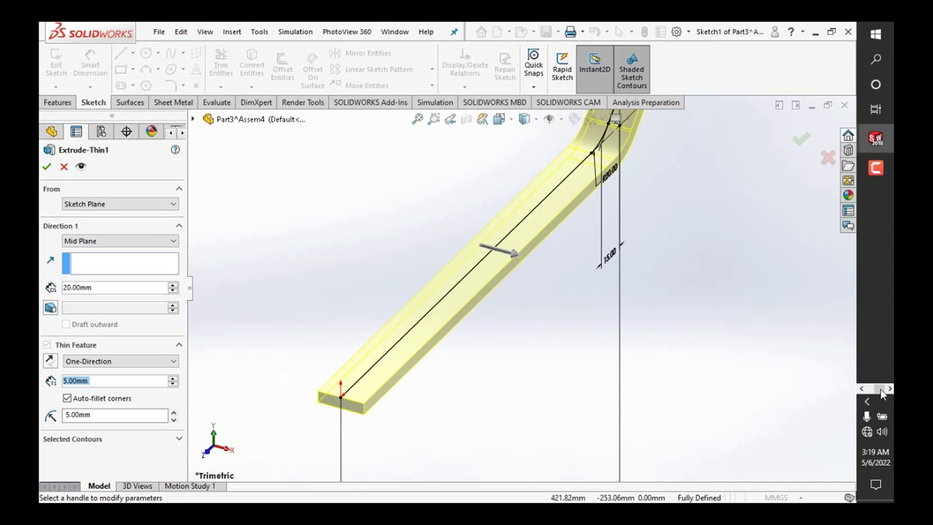
pyautogui.click(876, 168)
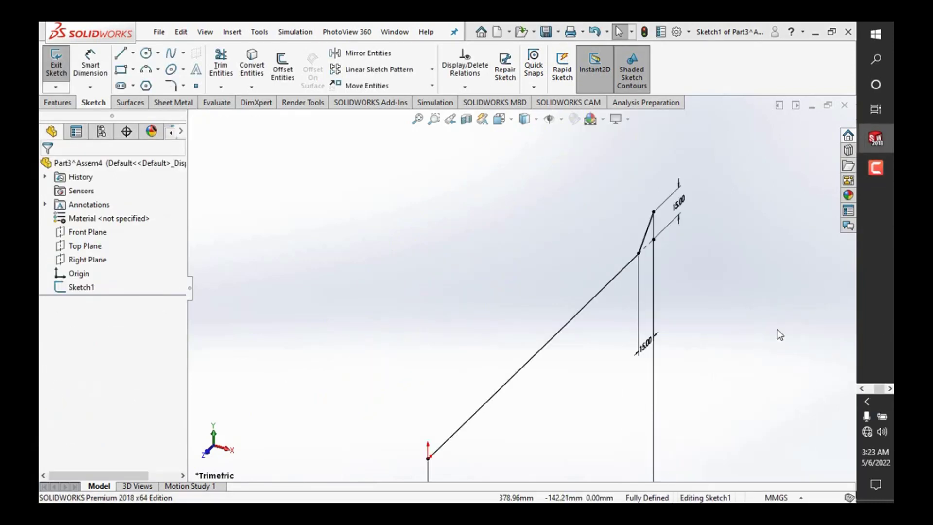
pyautogui.scroll(1, 734, 314)
pyautogui.scroll(5, 647, 286)
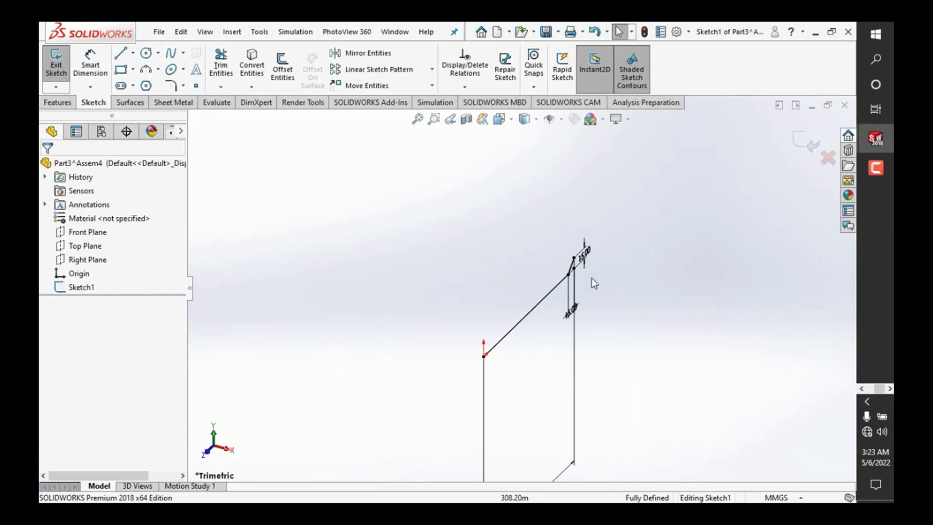
# Step: Extrude Sketch1 as a Mid Plane 20 mm thin feature with 5 mm walls
pyautogui.click(71, 103)
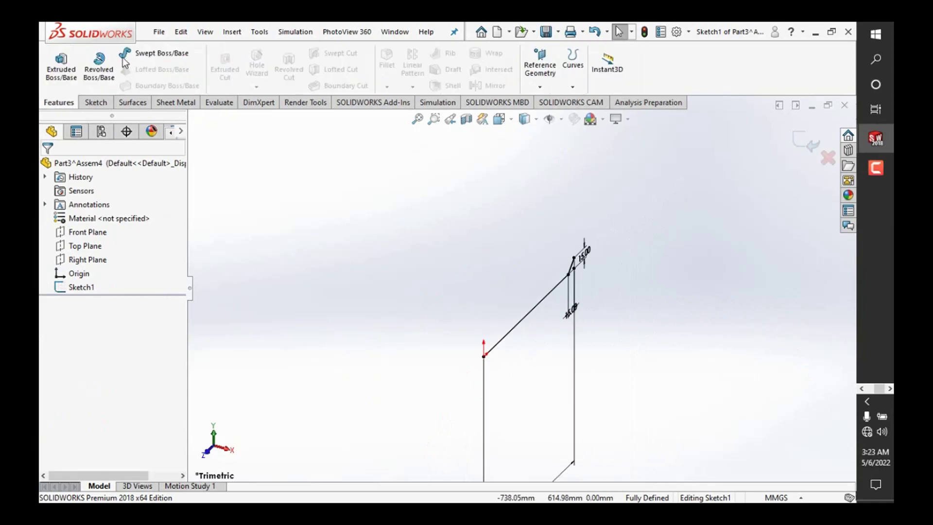
pyautogui.click(73, 71)
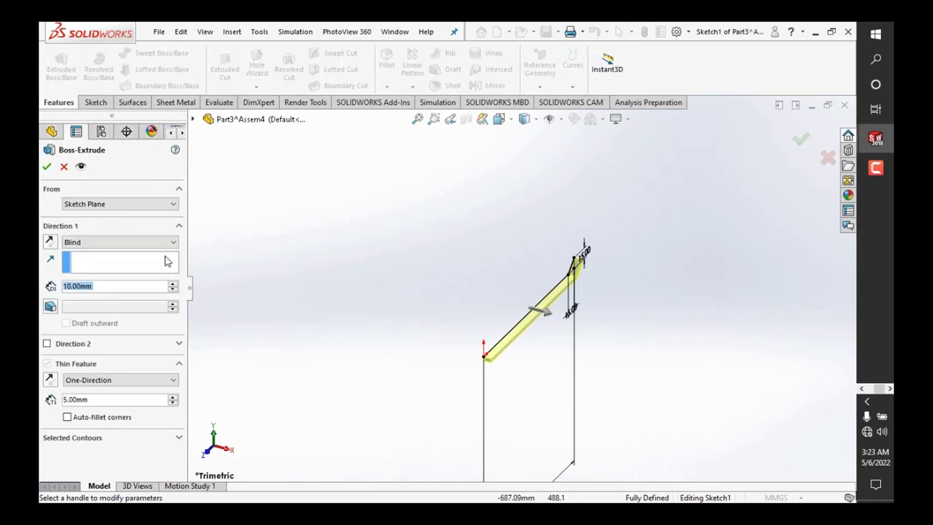
pyautogui.click(175, 283)
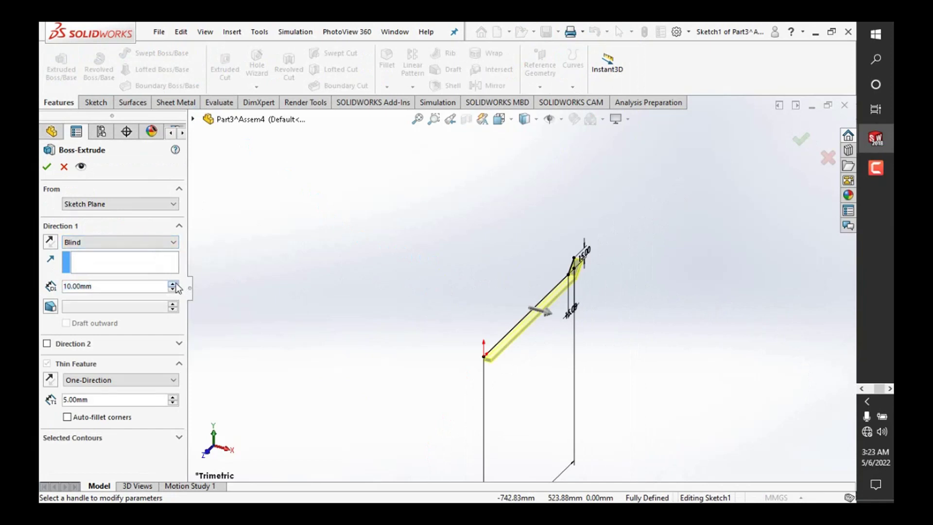
pyautogui.click(166, 242)
pyautogui.click(134, 293)
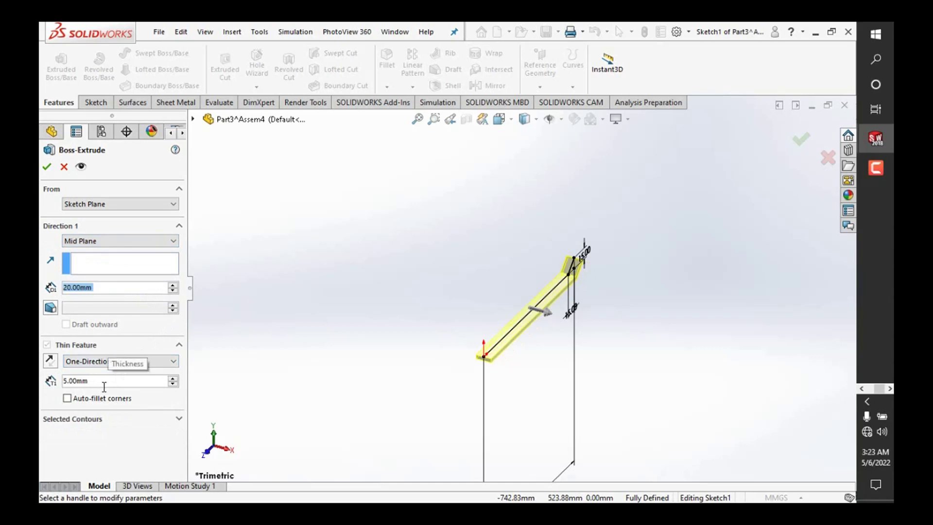
pyautogui.click(47, 167)
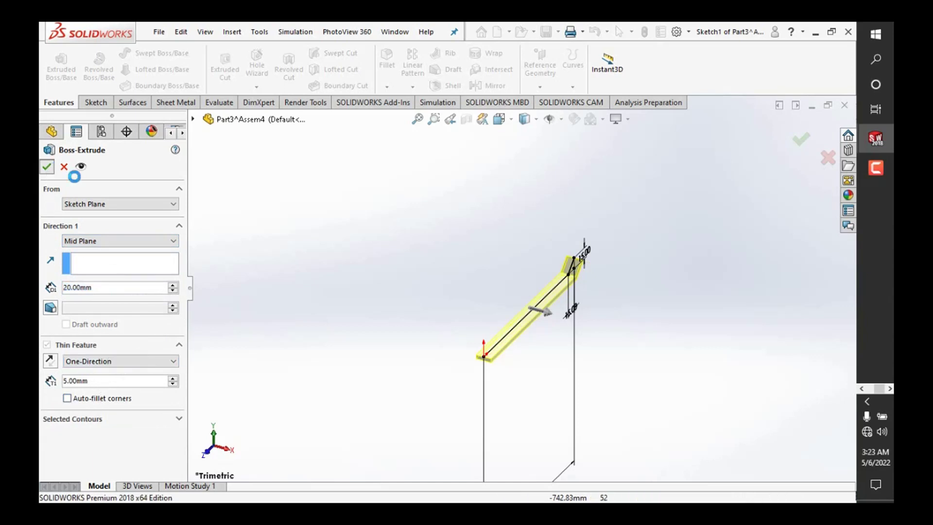
pyautogui.scroll(-2, 583, 273)
pyautogui.scroll(-2, 593, 238)
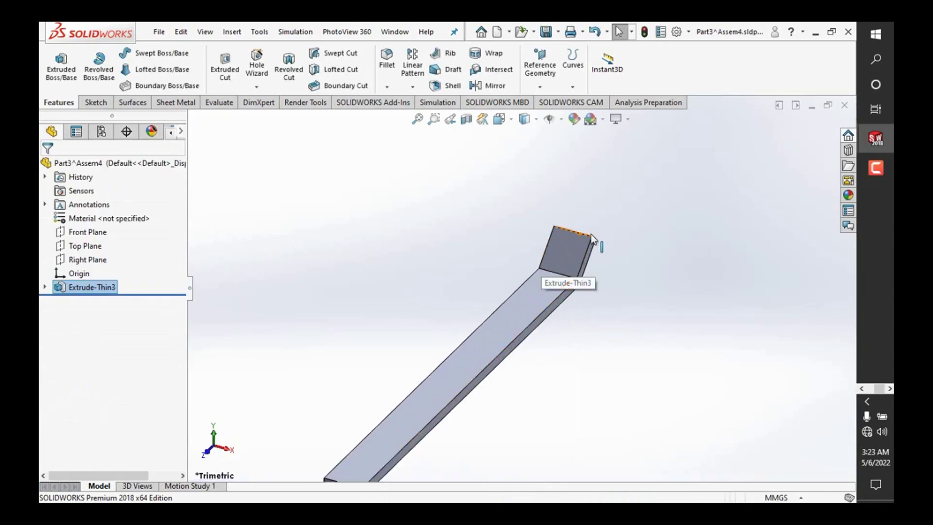
# Step: Start a fillet on the short edge at the strip's bent end
pyautogui.scroll(-2, 592, 238)
pyautogui.click(566, 241)
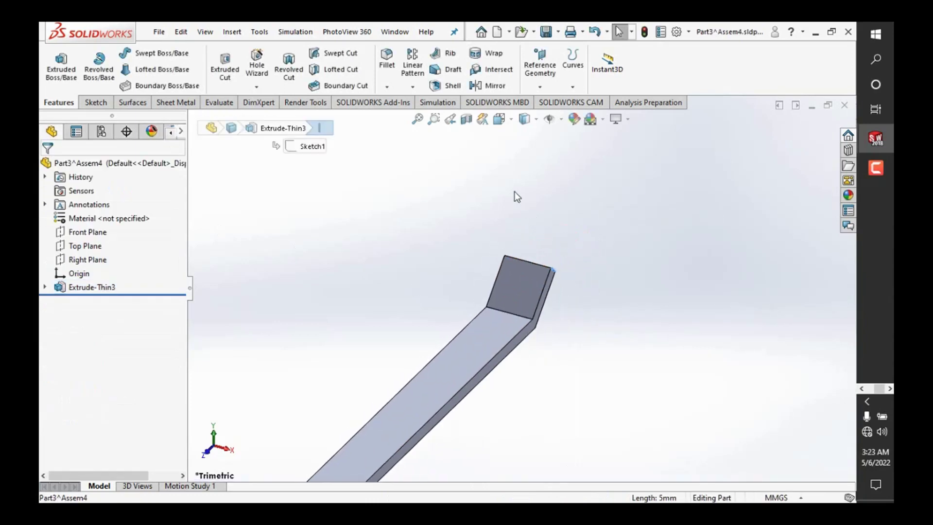
pyautogui.click(386, 63)
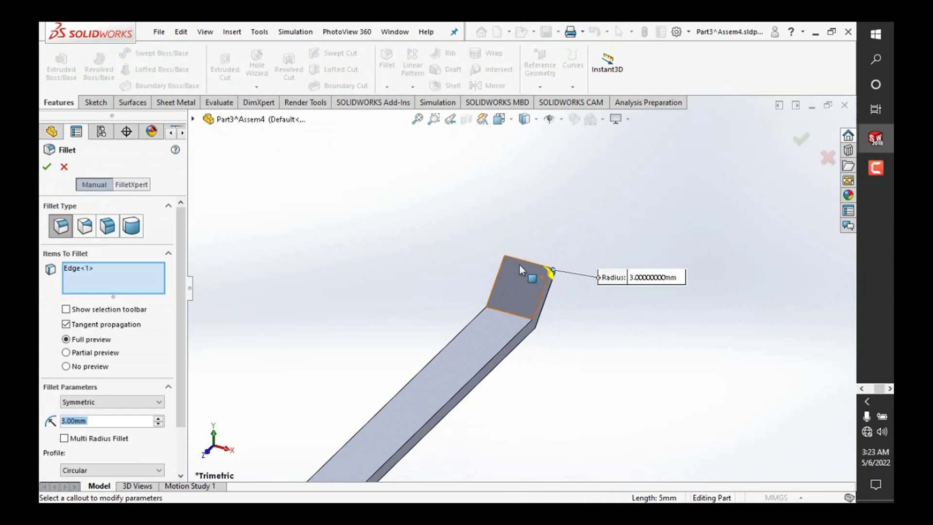
pyautogui.scroll(-2, 523, 269)
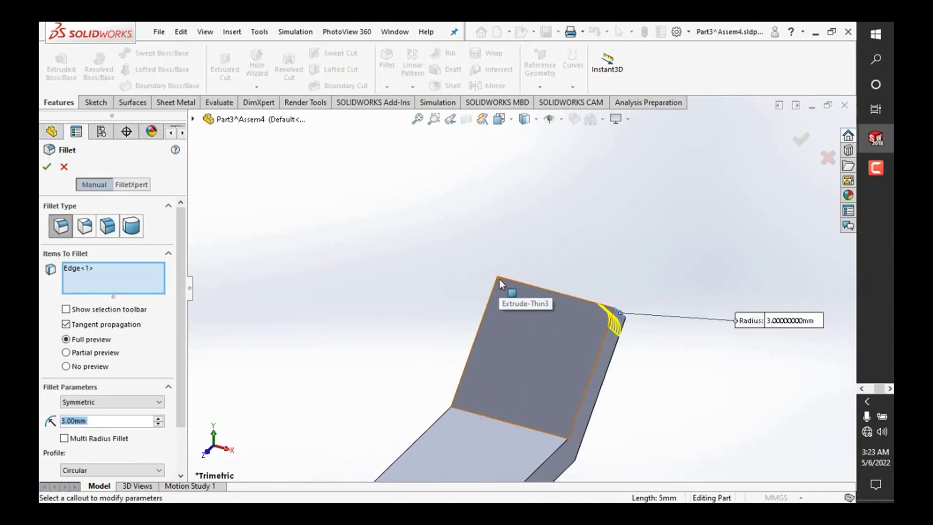
pyautogui.scroll(2, 489, 257)
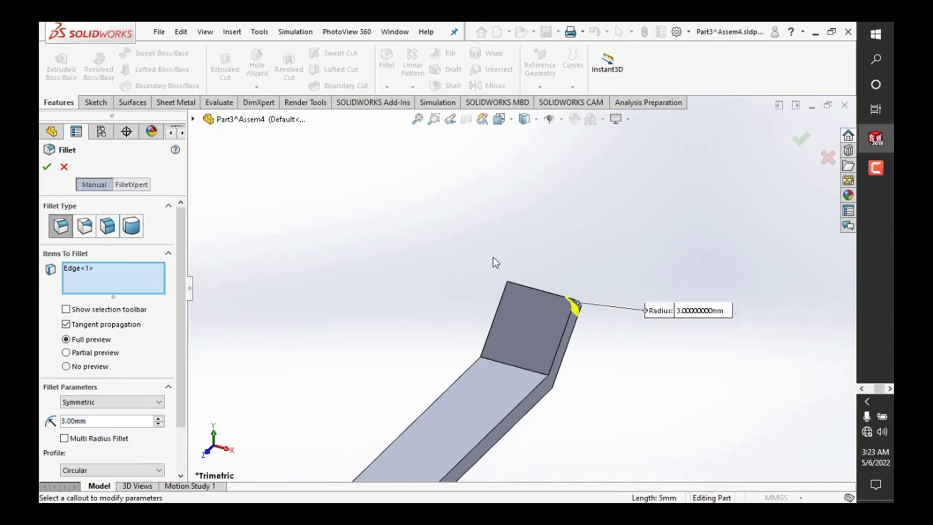
pyautogui.scroll(2, 498, 255)
pyautogui.scroll(-6, 399, 452)
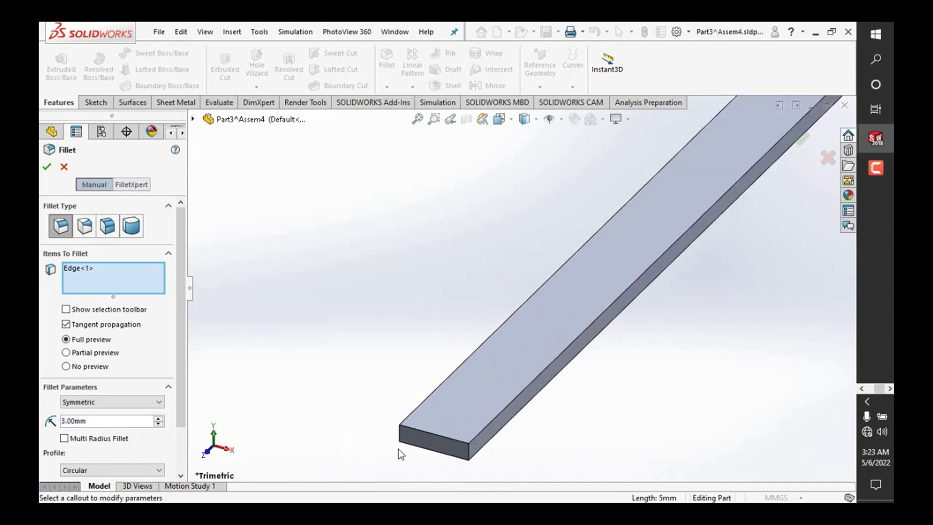
# Step: Add the other three short end edges and apply the 3 mm fillet
pyautogui.click(471, 448)
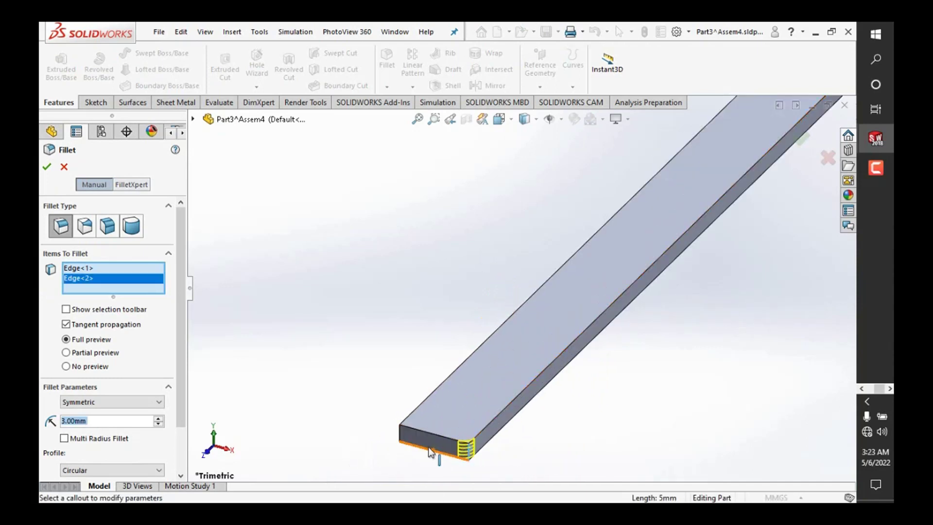
pyautogui.click(402, 436)
pyautogui.scroll(2, 387, 356)
pyautogui.scroll(2, 491, 255)
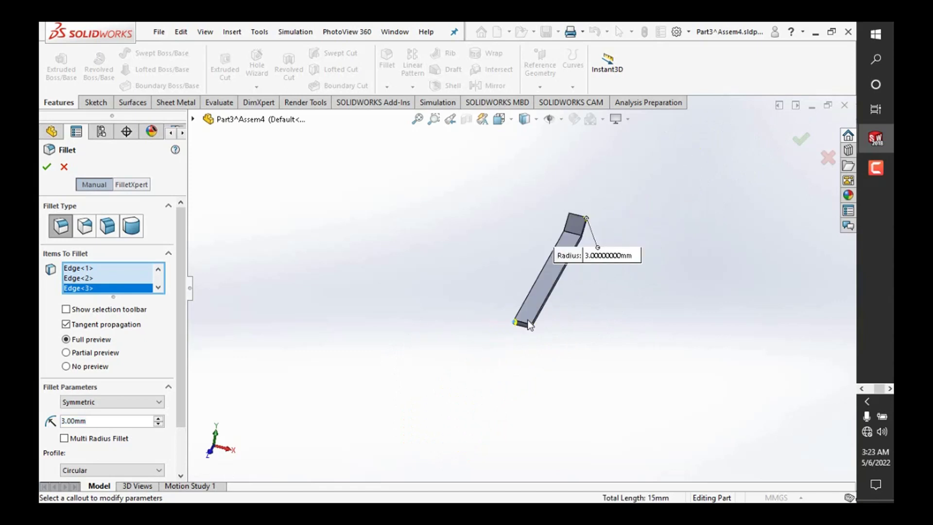
pyautogui.moveTo(528, 320); pyautogui.dragTo(471, 228, button='middle')
pyautogui.scroll(-3, 515, 215)
pyautogui.scroll(-3, 517, 287)
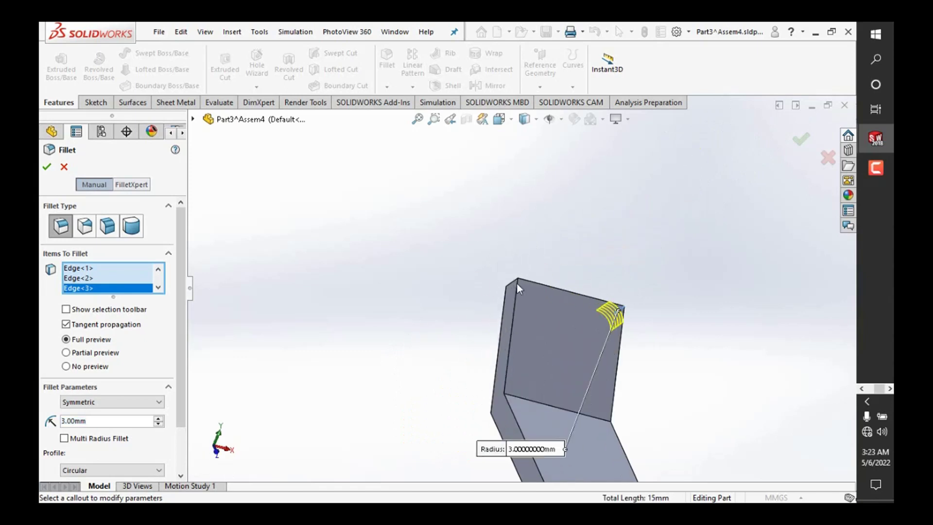
pyautogui.click(515, 281)
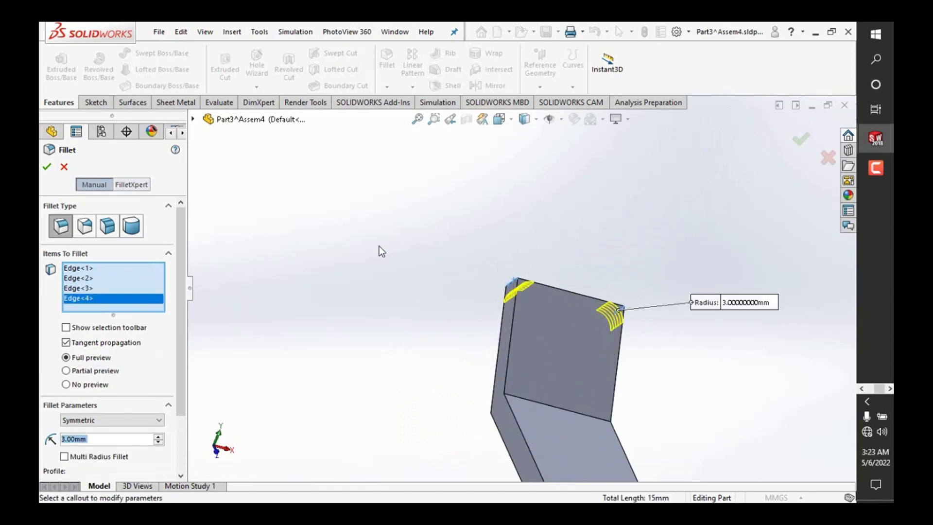
pyautogui.click(50, 168)
pyautogui.scroll(2, 471, 316)
pyautogui.scroll(2, 632, 335)
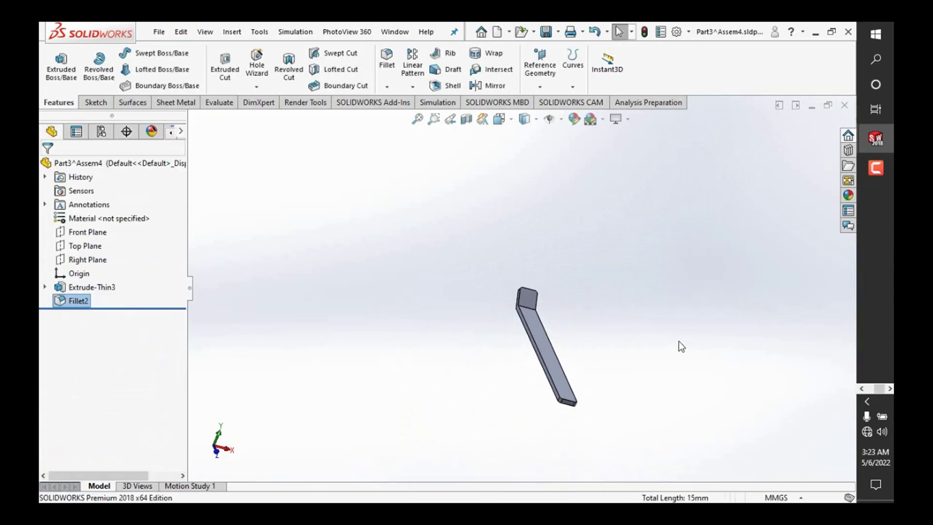
pyautogui.click(693, 326)
# Step: Start a fillet on the bend's underside edge, trying radii of 5 and 10 mm
pyautogui.hotkey('ctrl', '7')
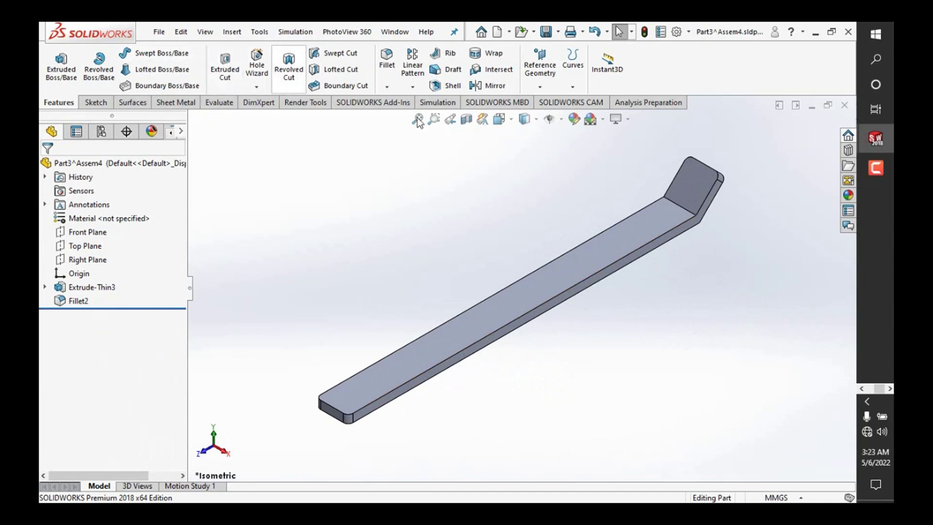
pyautogui.click(622, 265)
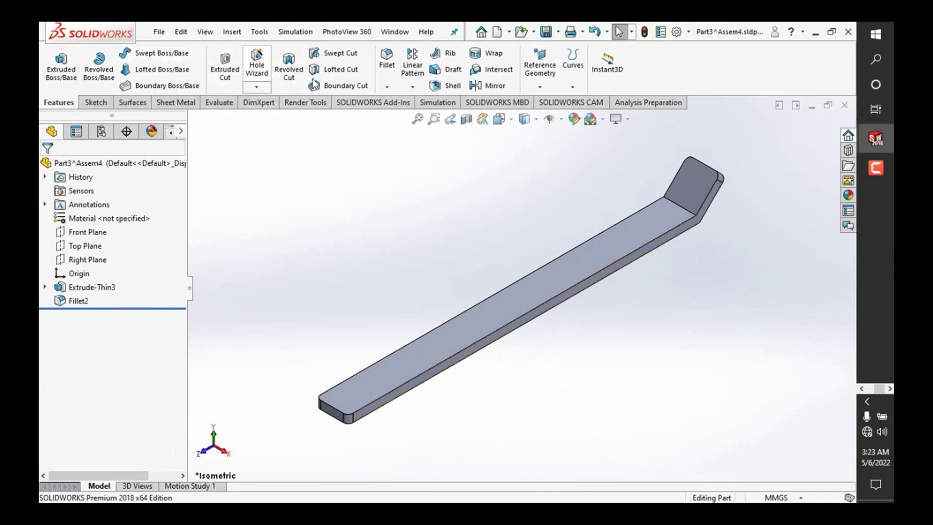
pyautogui.click(393, 68)
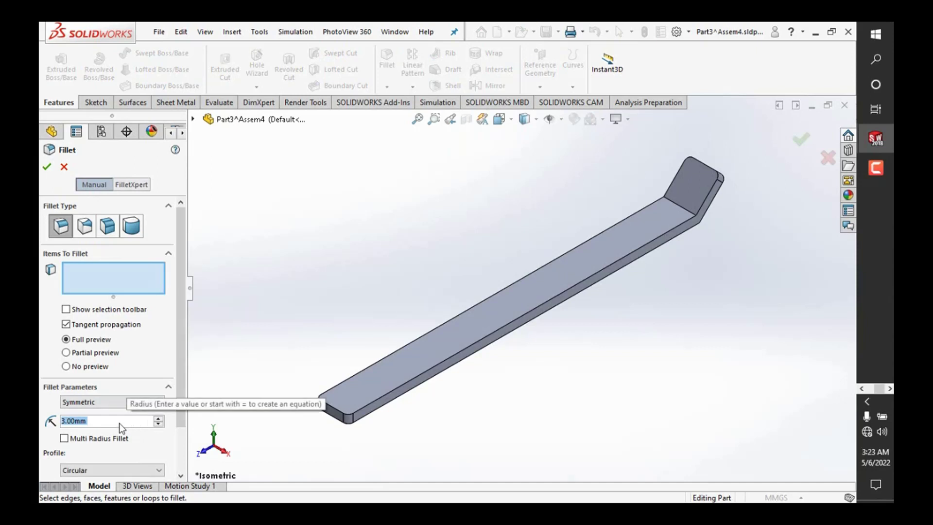
pyautogui.write('5')
pyautogui.press('Return')
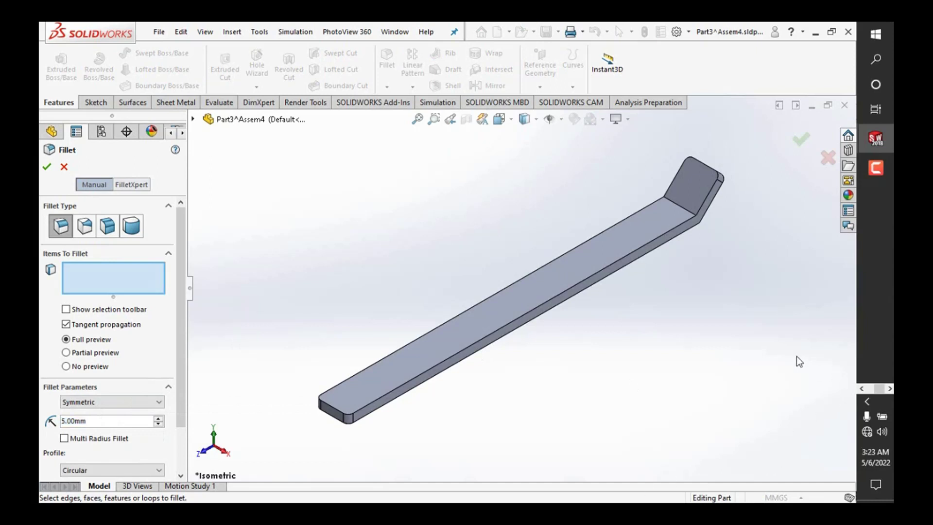
pyautogui.moveTo(797, 357); pyautogui.dragTo(776, 339, button='middle')
pyautogui.scroll(-3, 705, 404)
pyautogui.scroll(-3, 661, 394)
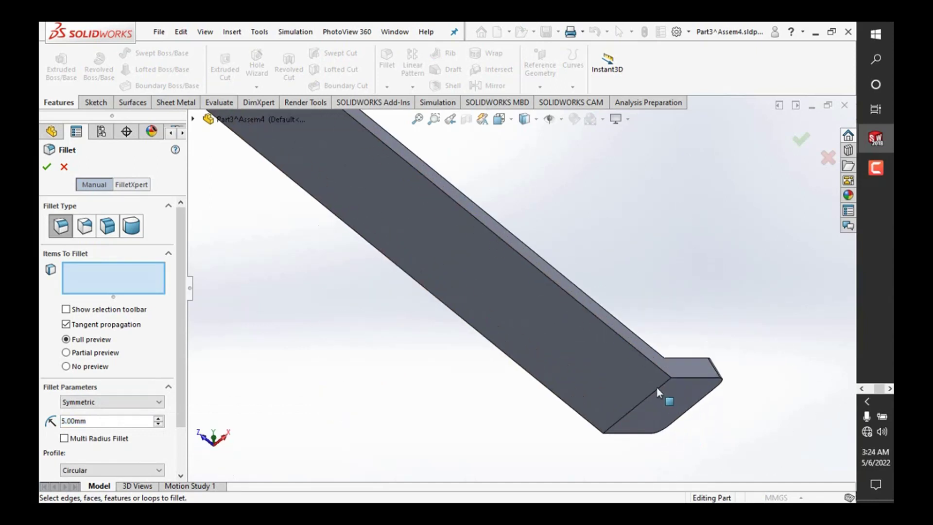
pyautogui.click(661, 389)
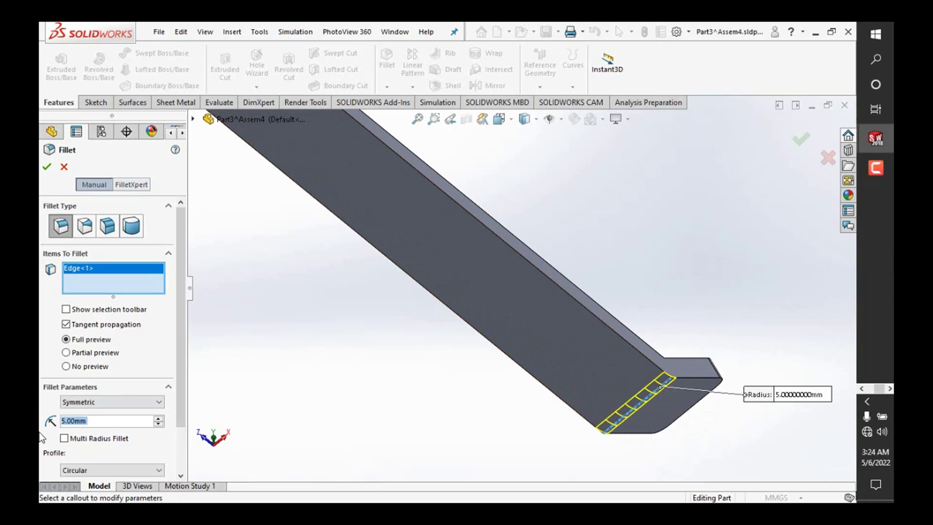
pyautogui.write('10')
pyautogui.press('Return')
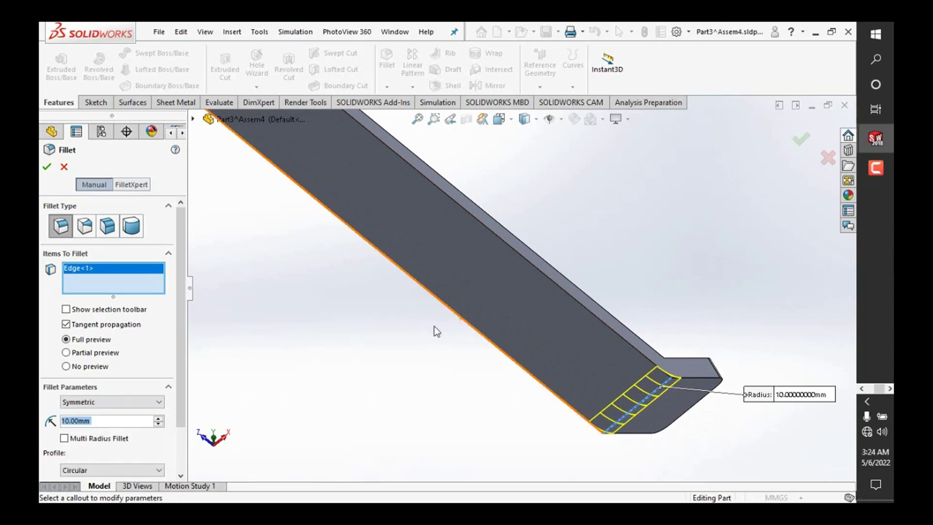
# Step: Add the bend's top edge and apply the fillet at a 20 mm radius
pyautogui.scroll(3, 554, 289)
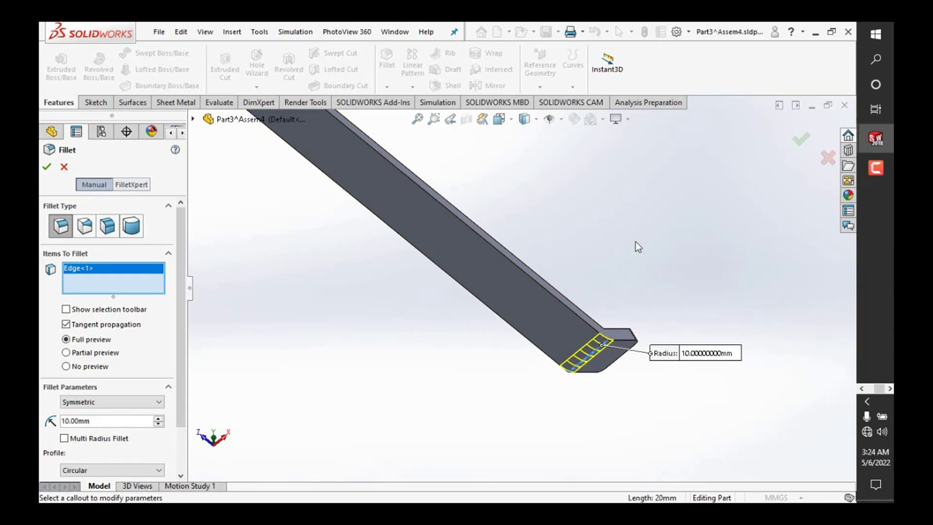
pyautogui.press('Up')
pyautogui.press('Up')
pyautogui.scroll(-3, 605, 142)
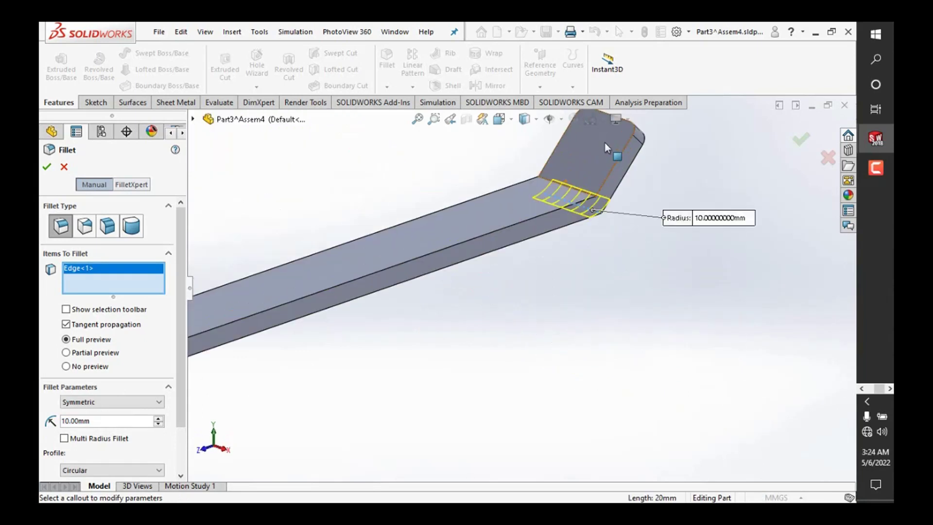
pyautogui.scroll(-3, 499, 216)
pyautogui.click(507, 214)
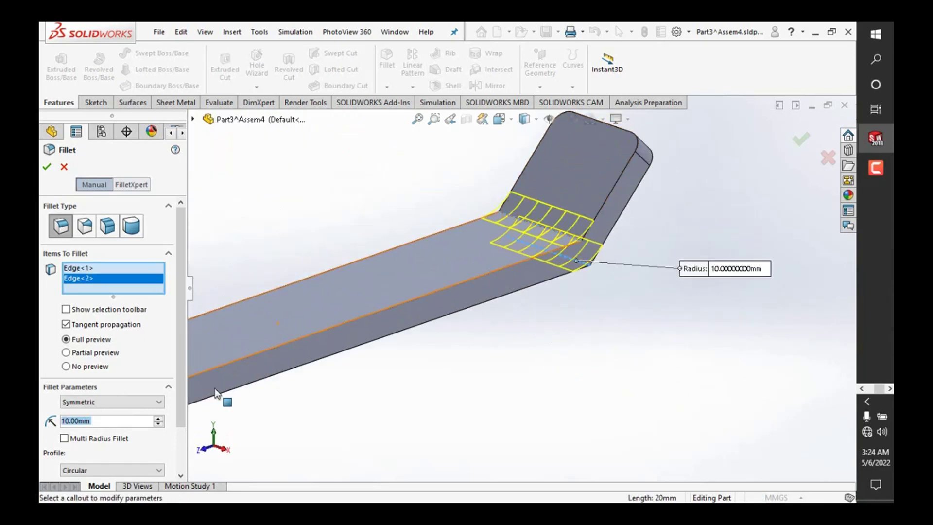
pyautogui.click(159, 419)
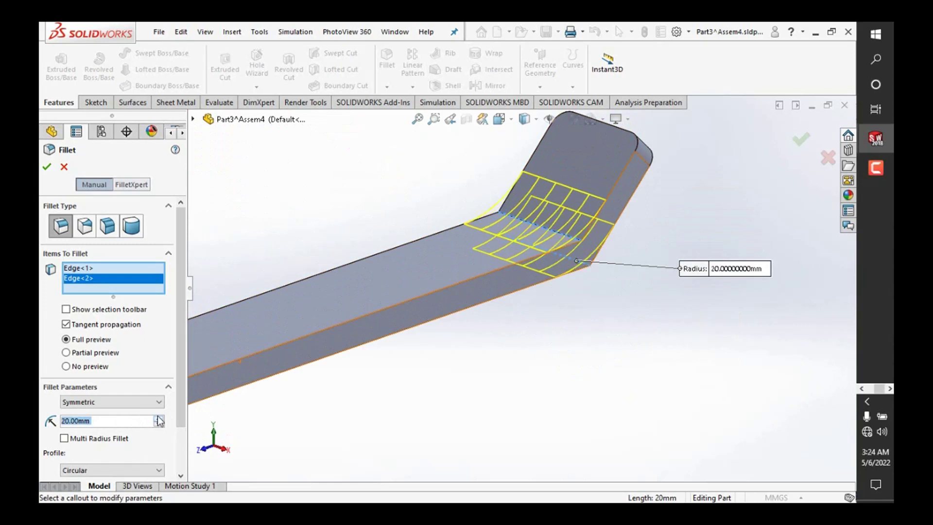
pyautogui.click(159, 418)
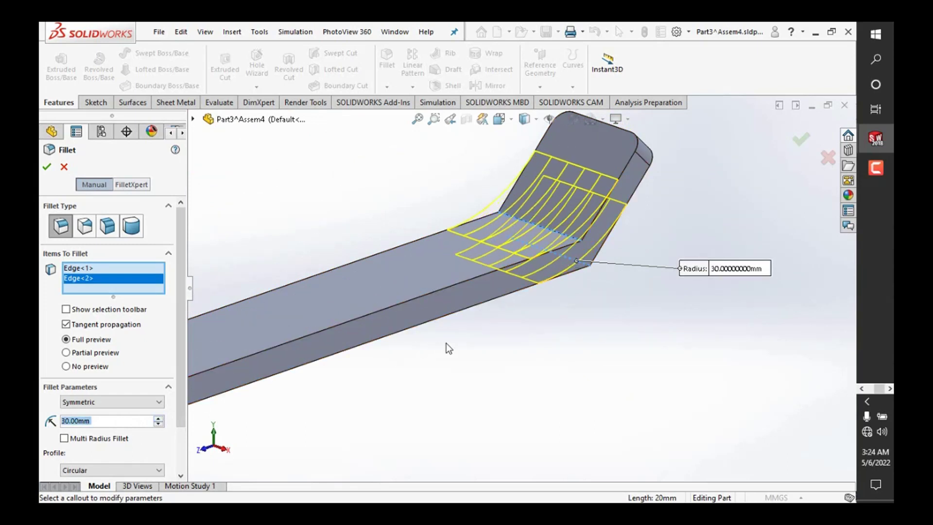
pyautogui.scroll(3, 446, 343)
pyautogui.scroll(3, 481, 334)
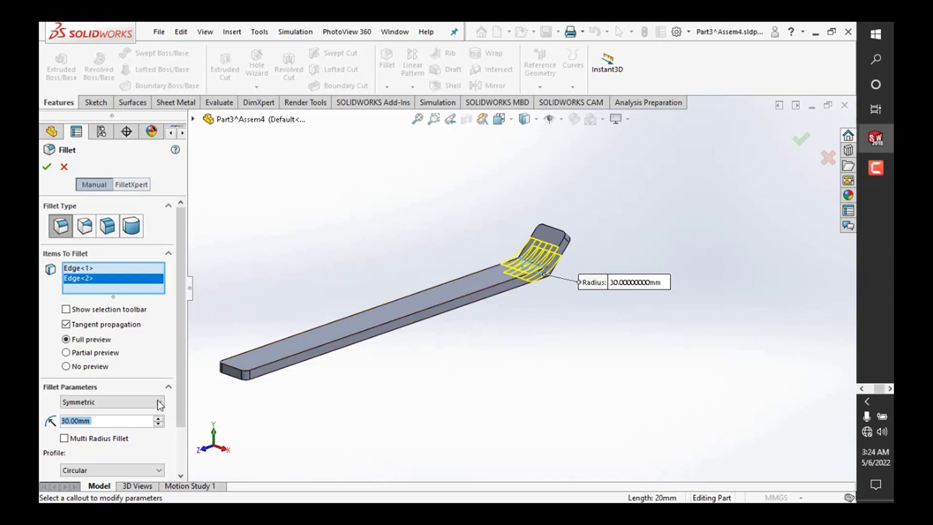
pyautogui.click(160, 424)
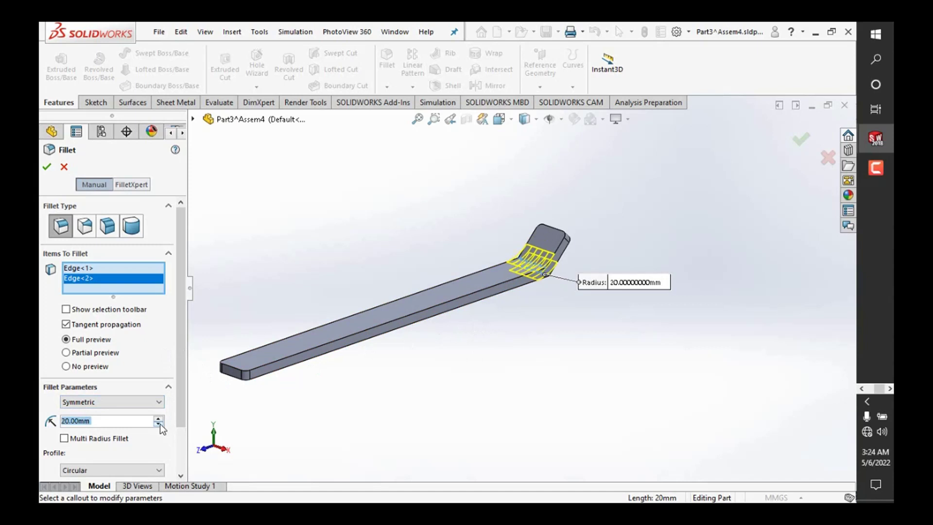
pyautogui.click(46, 167)
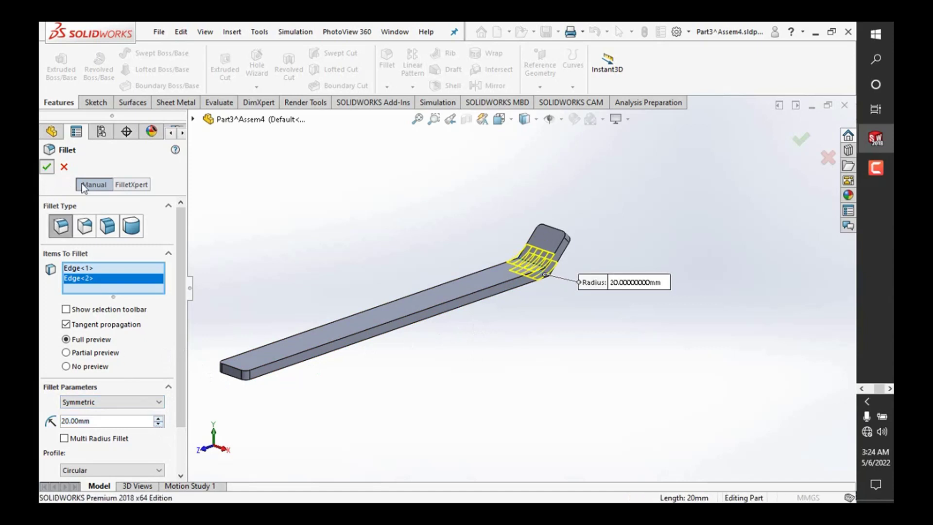
pyautogui.click(515, 307)
# Step: Return to isometric view and choose Chamfer from the Fillet/Chamfer dropdown
pyautogui.scroll(2, 540, 282)
pyautogui.scroll(-4, 495, 244)
pyautogui.scroll(-1, 511, 264)
pyautogui.scroll(3, 515, 273)
pyautogui.moveTo(627, 361); pyautogui.dragTo(590, 329, button='middle')
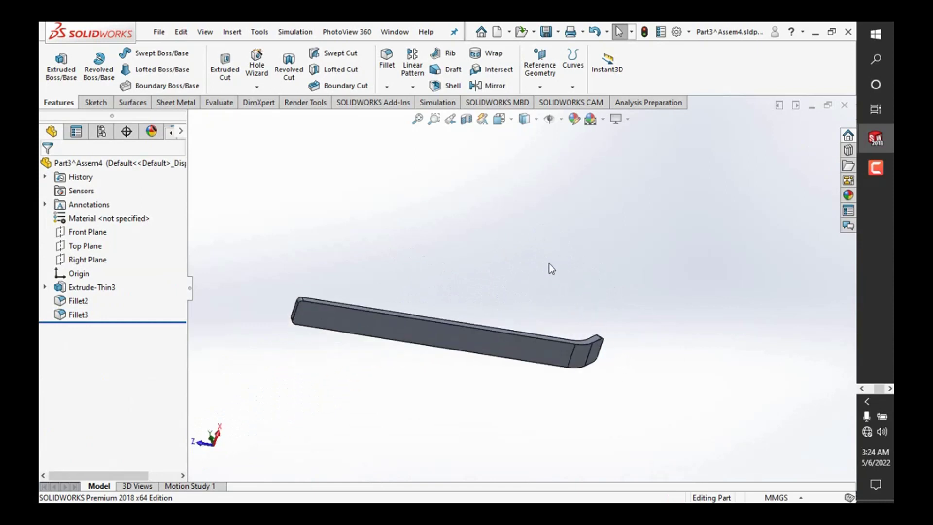
pyautogui.hotkey('ctrl', '7')
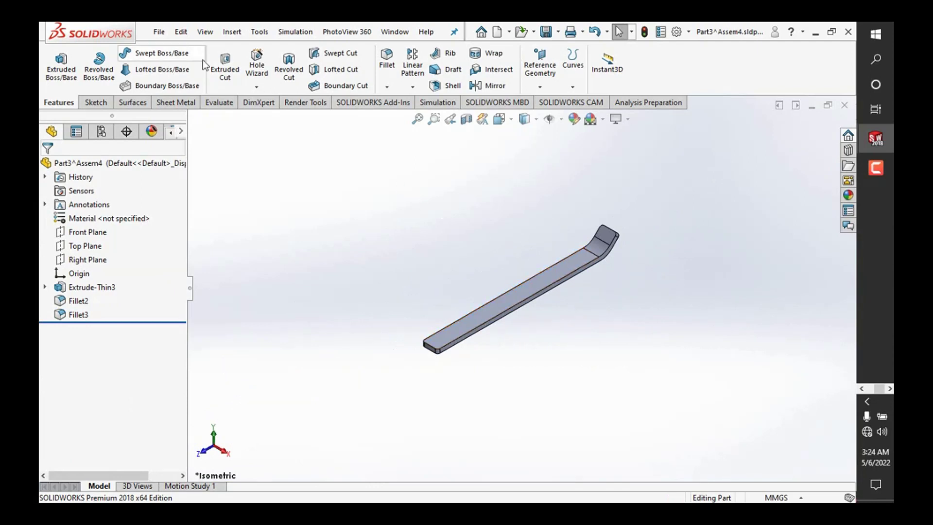
pyautogui.click(387, 87)
pyautogui.click(404, 117)
# Step: Pick the strip's long edge and try a 0.30 mm chamfer distance
pyautogui.scroll(-5, 595, 262)
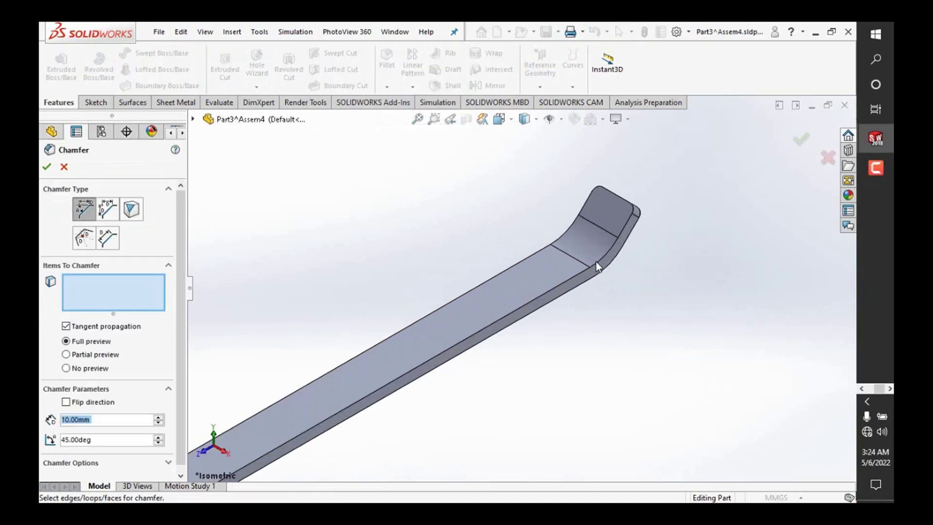
pyautogui.click(567, 280)
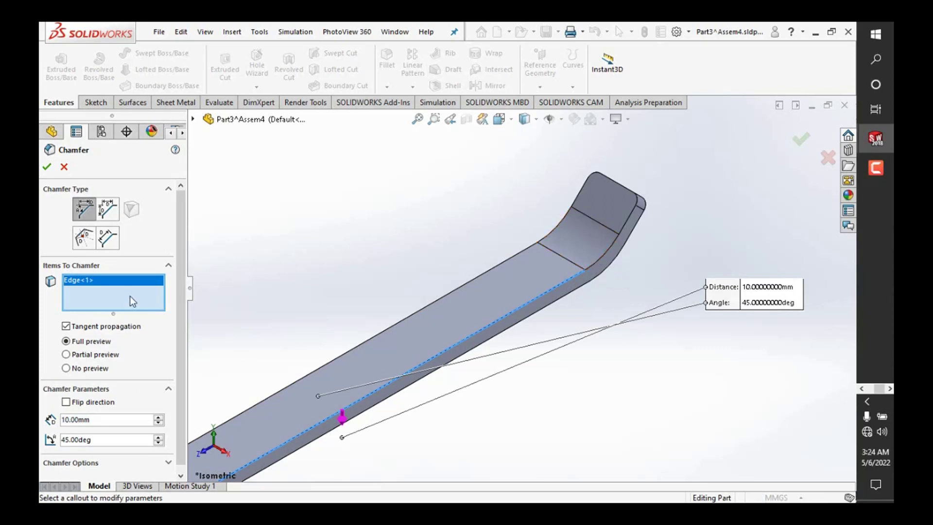
pyautogui.click(104, 418)
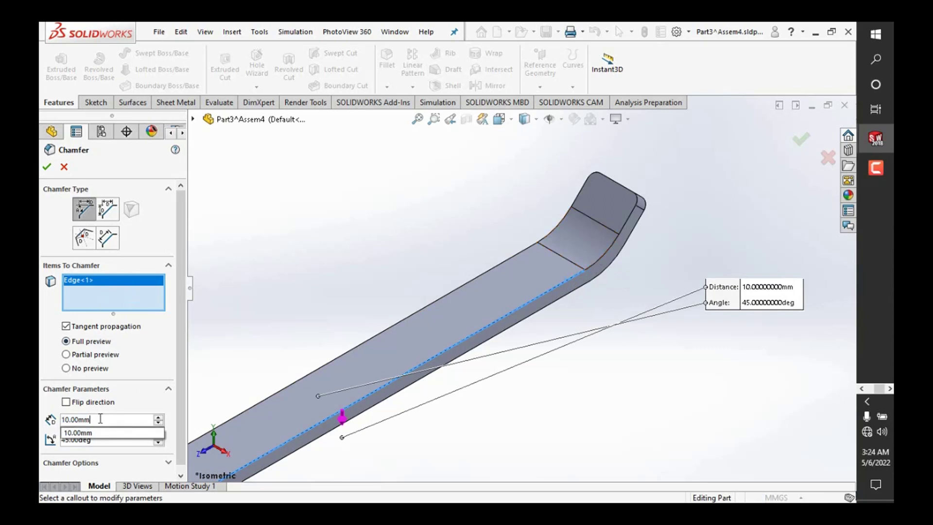
pyautogui.write('0.3')
pyautogui.press('Return')
pyautogui.scroll(-3, 660, 219)
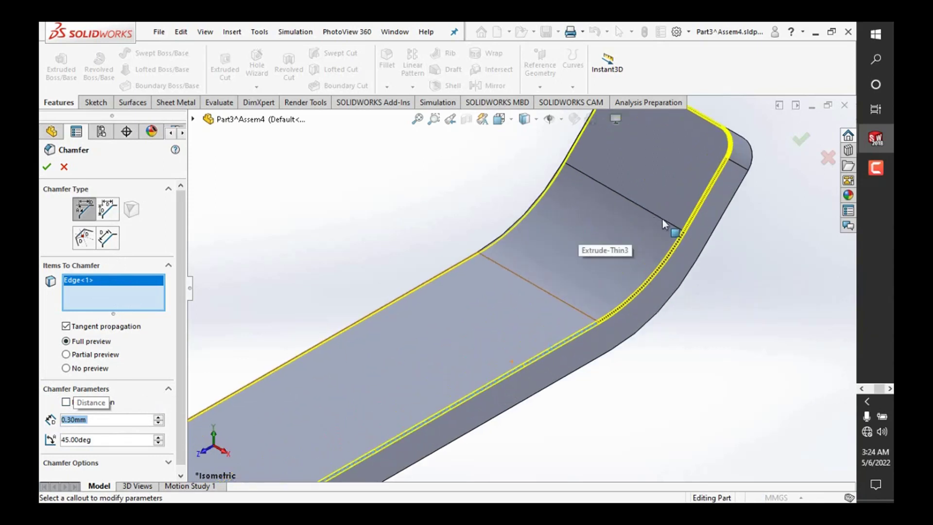
pyautogui.scroll(-3, 696, 244)
# Step: Add a second edge and apply the chamfer at 1.00 mm and 45°
pyautogui.click(693, 267)
pyautogui.scroll(2, 698, 275)
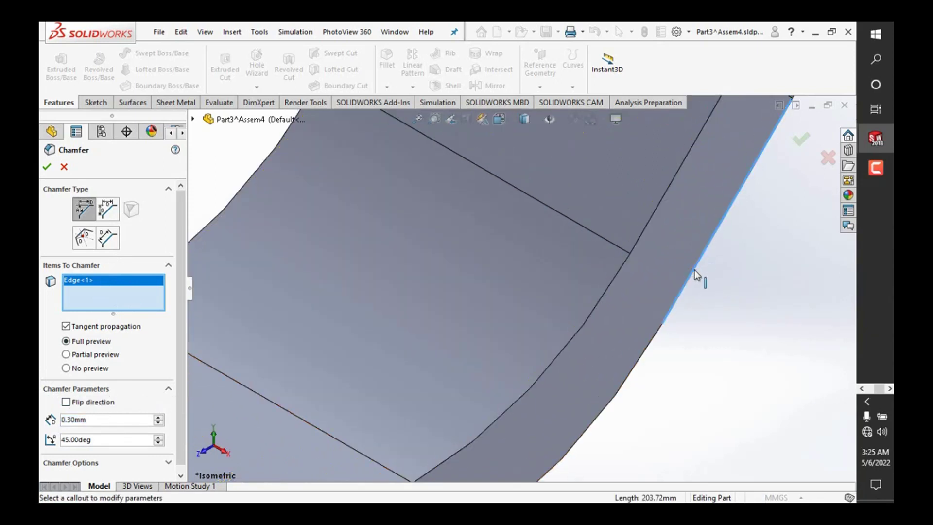
pyautogui.scroll(2, 695, 279)
pyautogui.scroll(3, 632, 275)
pyautogui.scroll(3, 608, 277)
pyautogui.scroll(2, 522, 249)
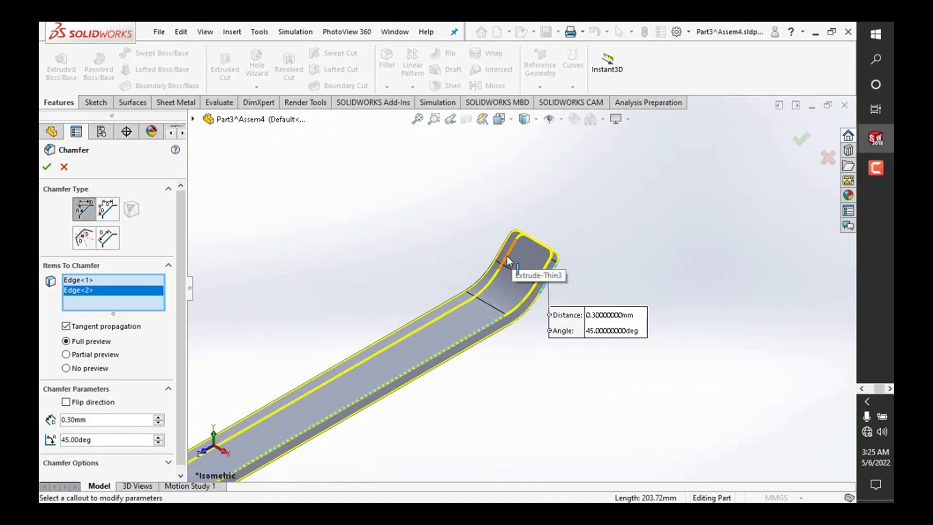
pyautogui.scroll(2, 484, 281)
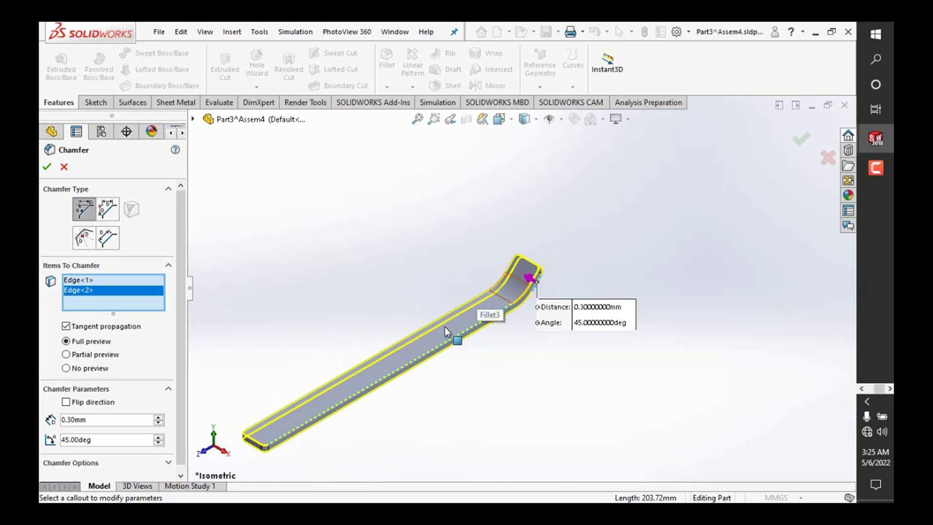
pyautogui.scroll(-1, 443, 326)
pyautogui.scroll(2, 438, 326)
pyautogui.scroll(1, 404, 326)
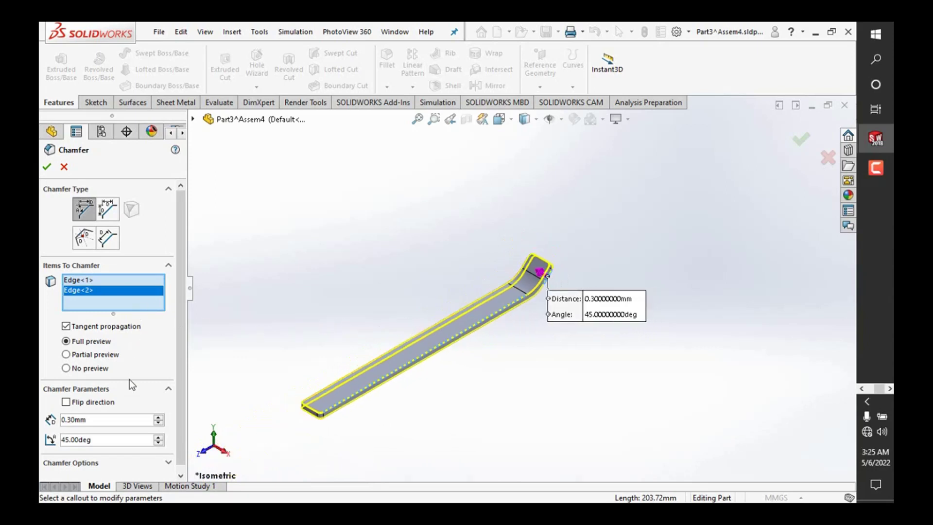
pyautogui.doubleClick(98, 421)
pyautogui.write('5')
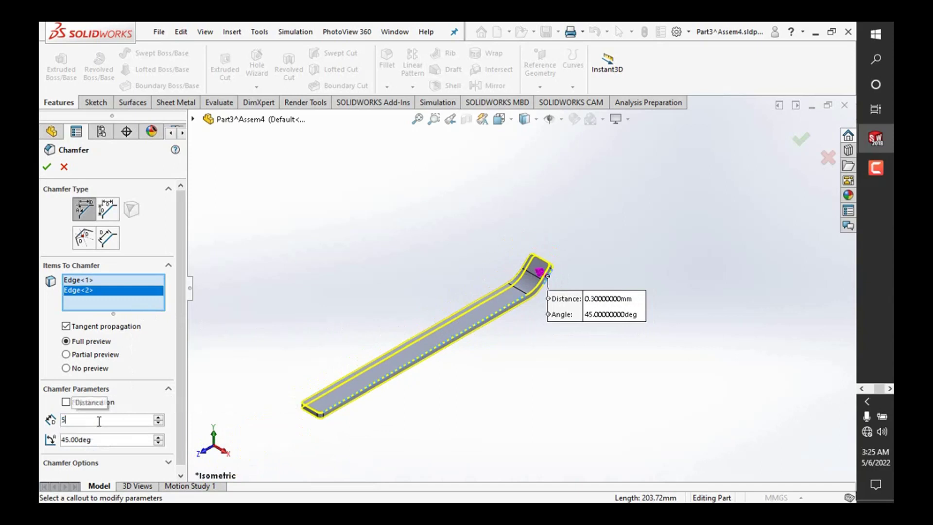
pyautogui.press('Return')
pyautogui.write('1')
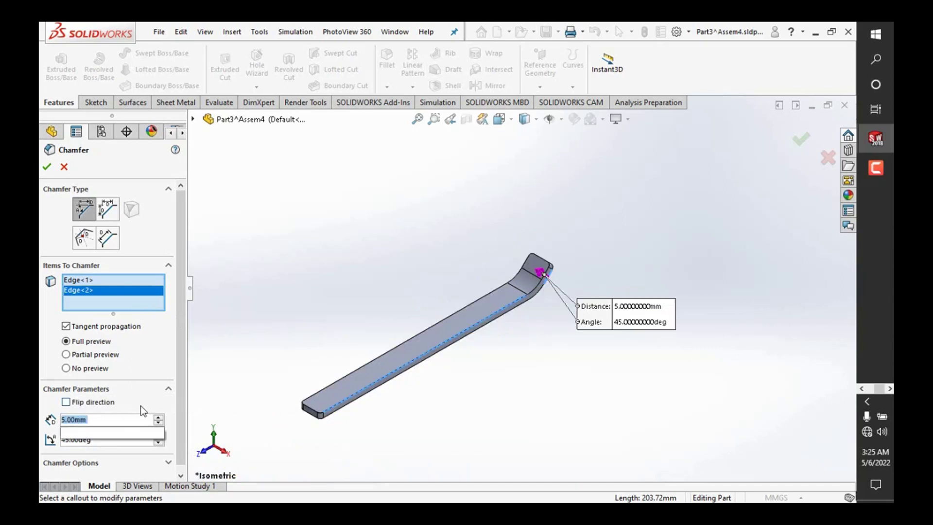
pyautogui.press('Return')
pyautogui.scroll(-2, 559, 267)
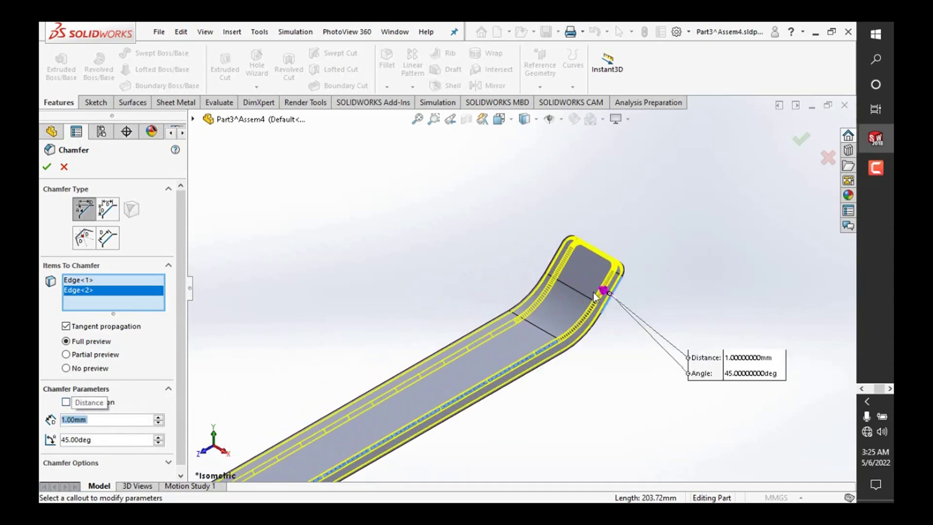
pyautogui.scroll(-2, 596, 265)
pyautogui.scroll(-3, 595, 265)
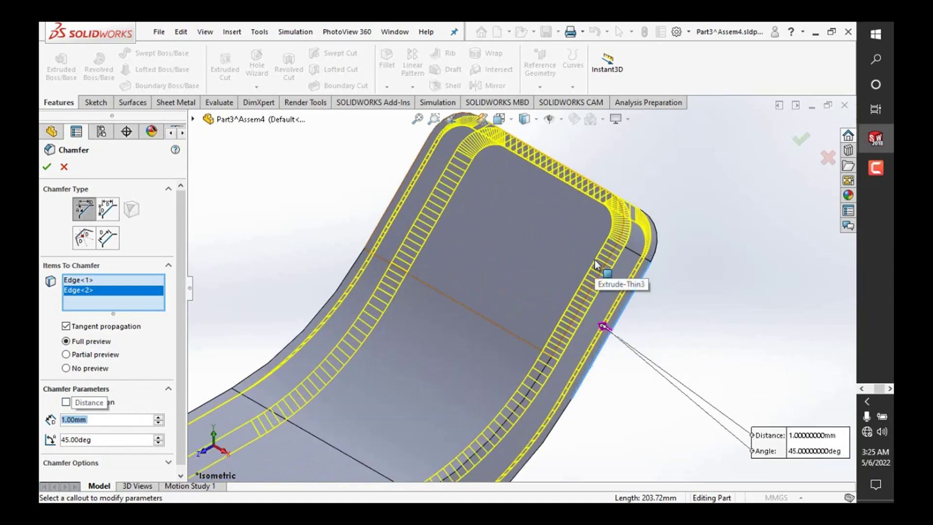
pyautogui.scroll(2, 534, 258)
pyautogui.scroll(2, 520, 264)
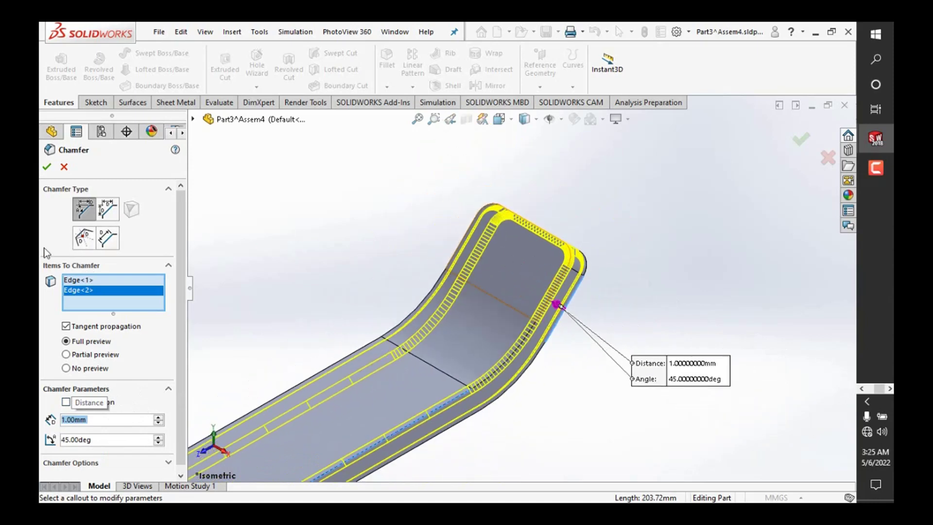
pyautogui.click(47, 167)
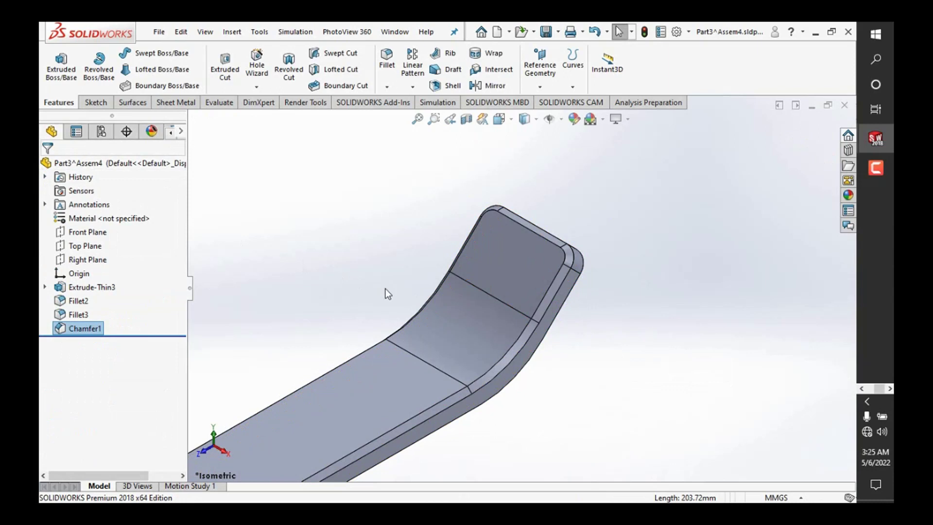
# Step: Undo Chamfer1, leaving the strip as Extrude-Thin3 with Fillet2 and Fillet3
pyautogui.scroll(3, 386, 289)
pyautogui.scroll(2, 424, 295)
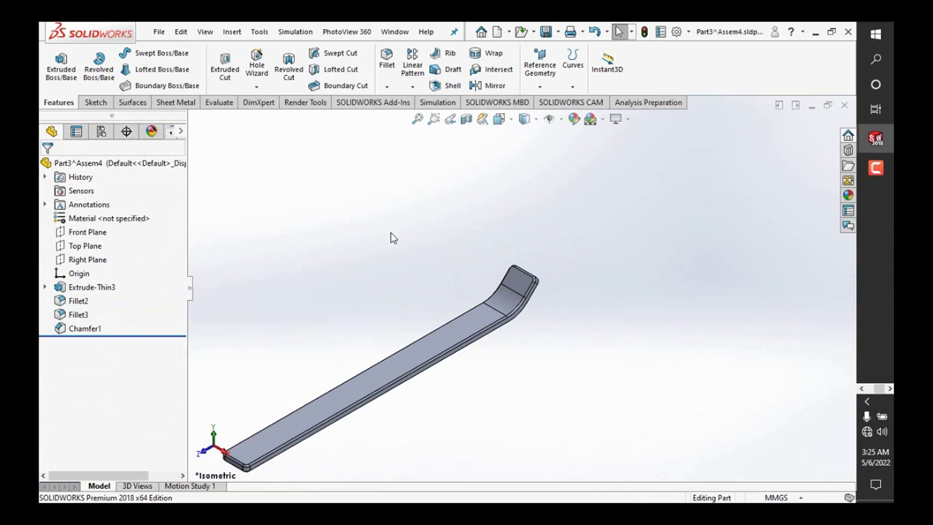
pyautogui.scroll(-2, 480, 321)
pyautogui.hotkey('ctrl', 'z')
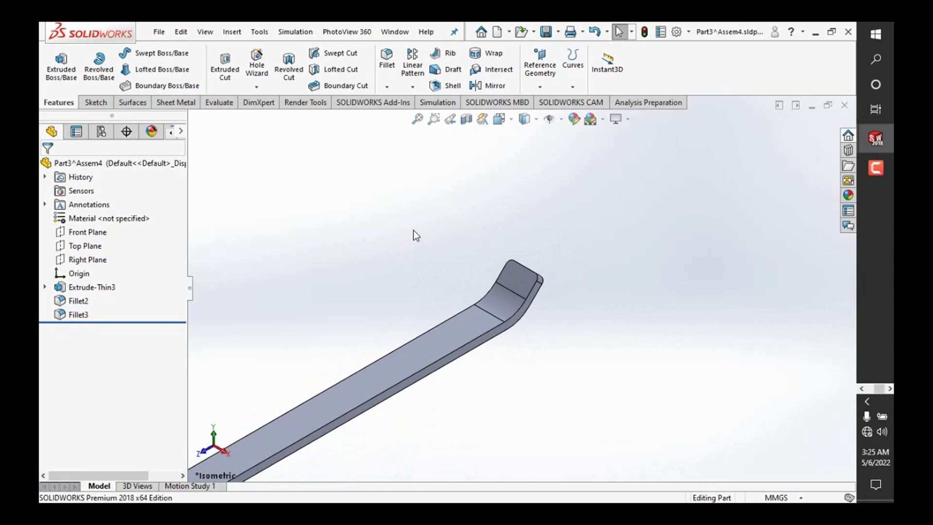
pyautogui.scroll(4, 535, 301)
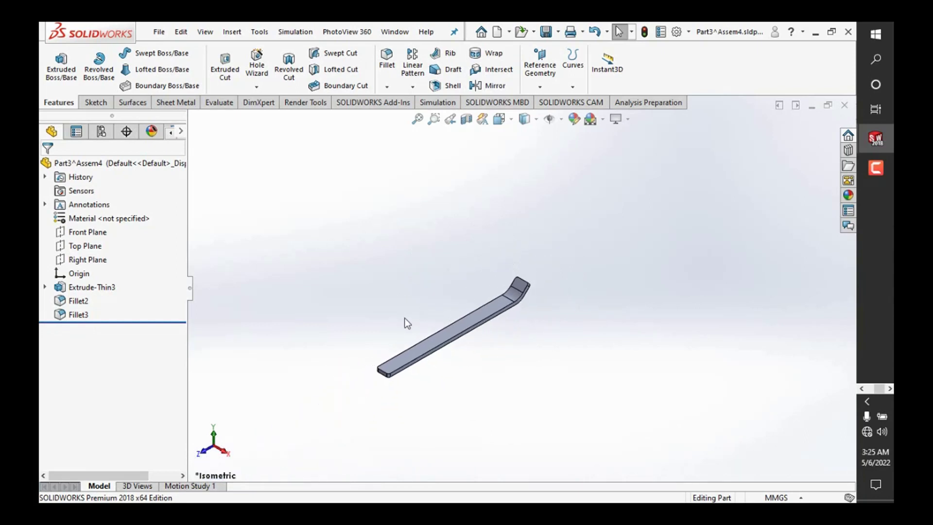
pyautogui.scroll(-2, 405, 318)
pyautogui.scroll(2, 425, 310)
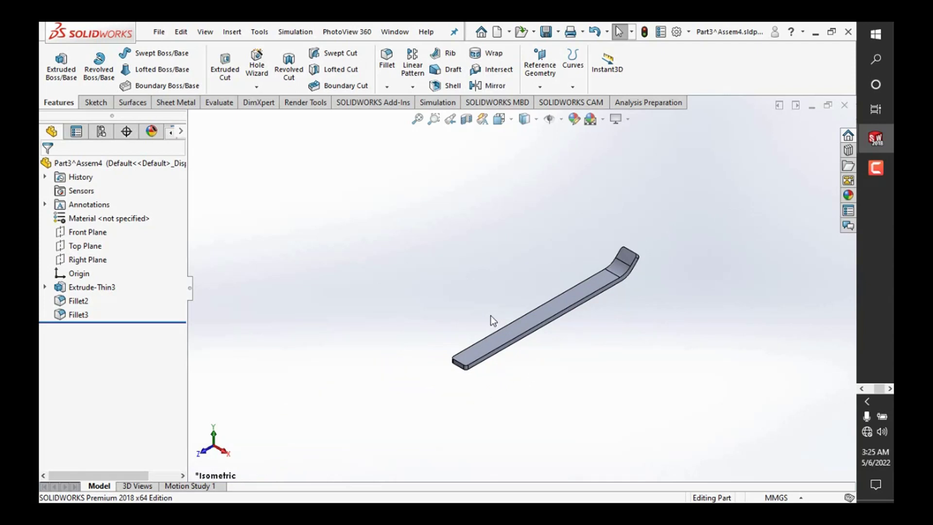
pyautogui.scroll(-2, 529, 340)
pyautogui.scroll(-2, 521, 335)
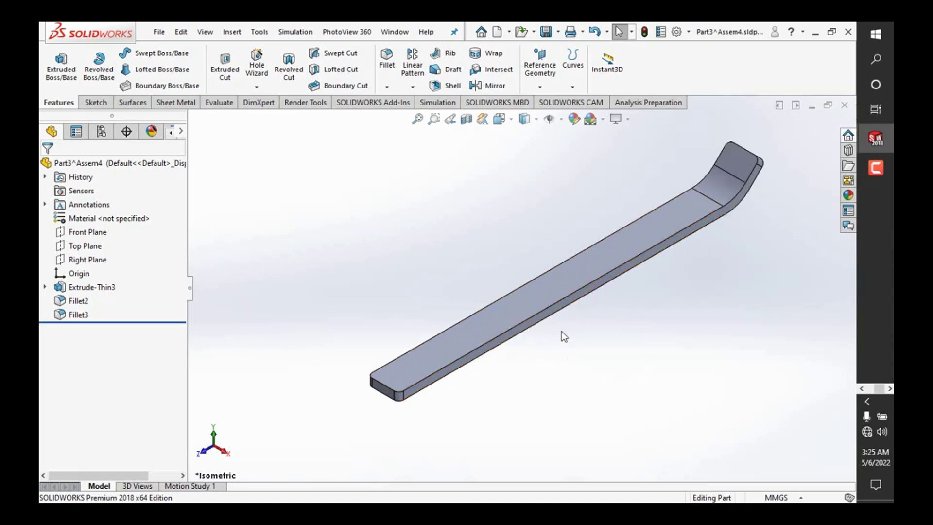
pyautogui.click(564, 281)
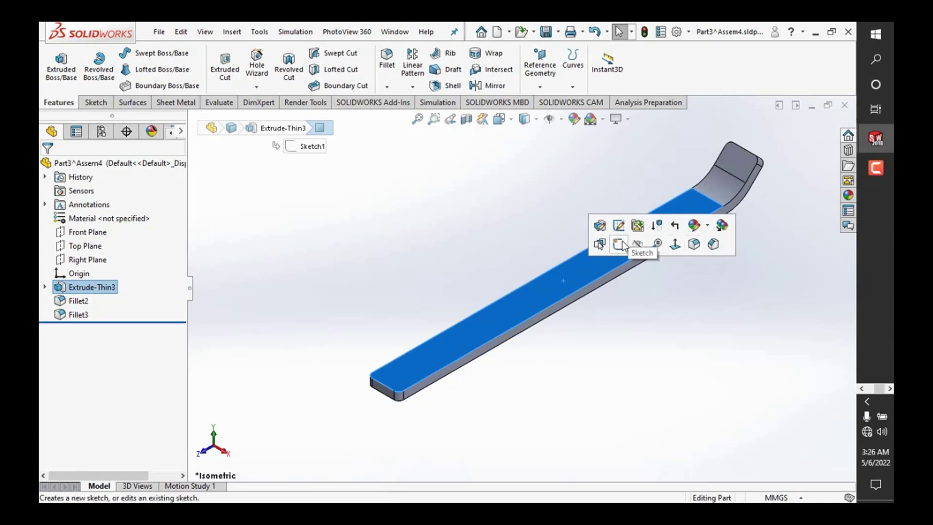
# Step: Turn the view Normal To the strip's top face and zoom to frame it
pyautogui.click(675, 245)
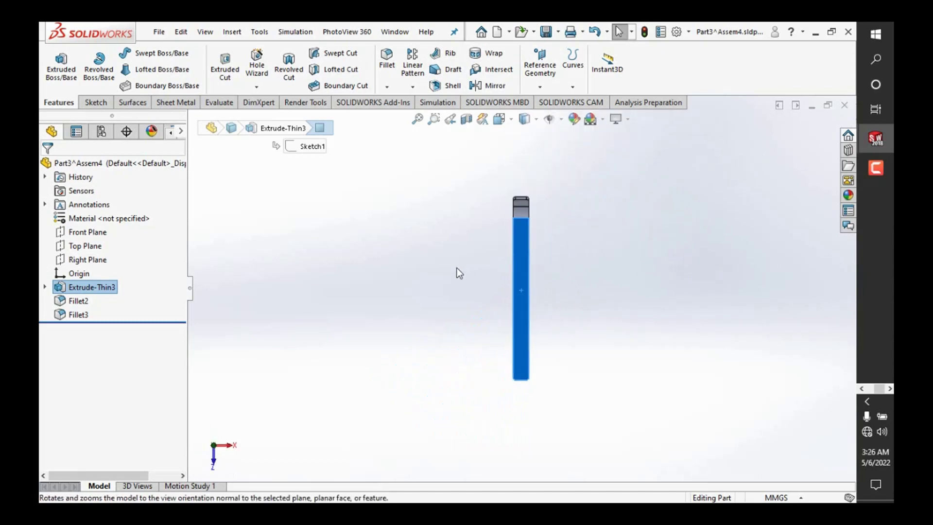
pyautogui.scroll(4, 520, 240)
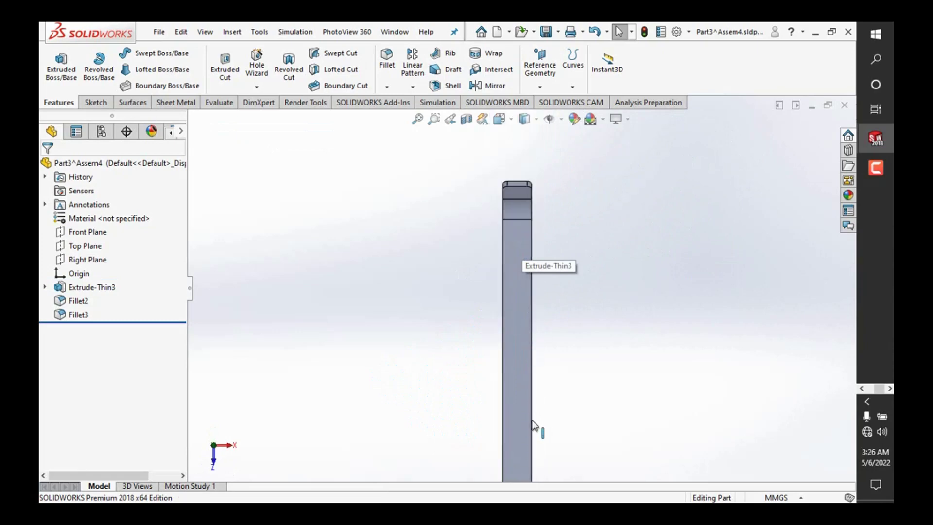
pyautogui.scroll(2, 530, 418)
pyautogui.scroll(-2, 531, 418)
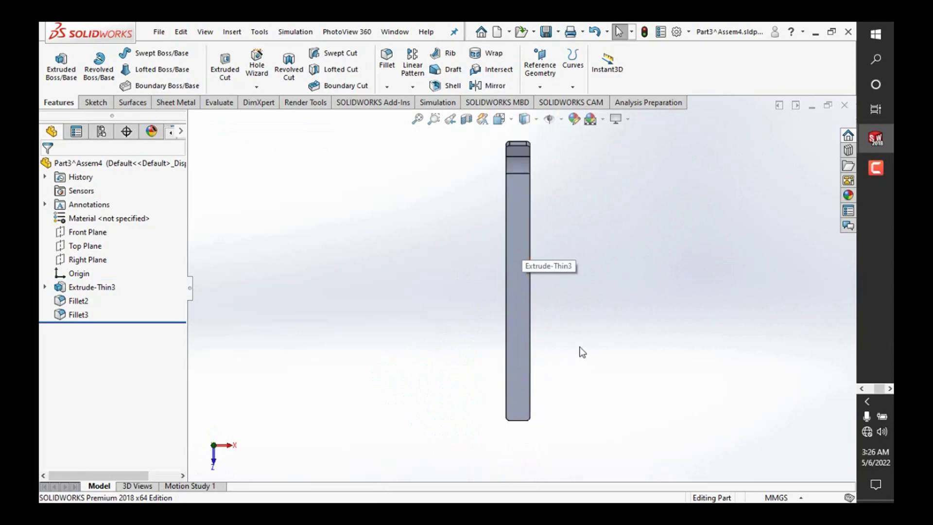
pyautogui.scroll(-2, 505, 292)
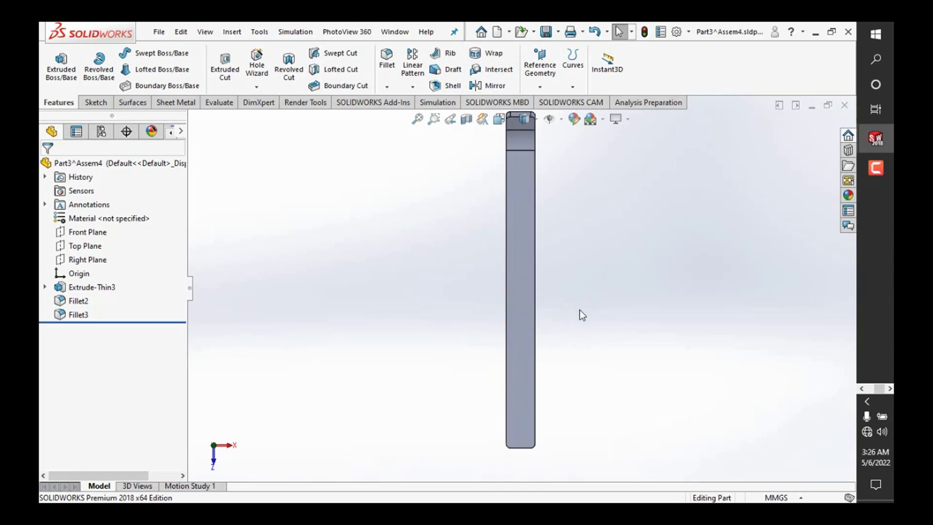
pyautogui.scroll(1, 579, 312)
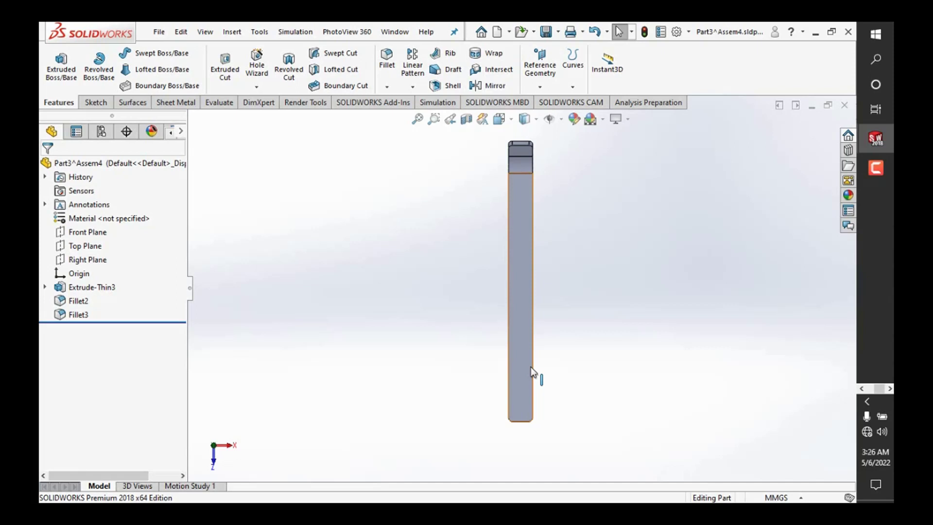
pyautogui.scroll(-2, 534, 257)
pyautogui.scroll(2, 533, 257)
pyautogui.click(515, 284)
# Step: Start a new sketch, Sketch2, on the strip's top face
pyautogui.click(560, 249)
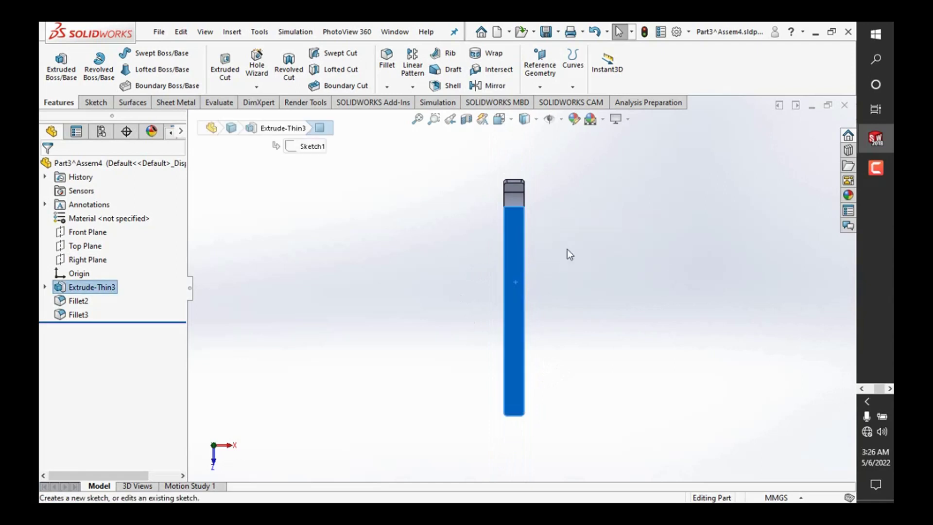
pyautogui.click(654, 292)
pyautogui.scroll(-2, 521, 307)
pyautogui.scroll(2, 521, 302)
pyautogui.scroll(-1, 503, 270)
pyautogui.scroll(-5, 503, 272)
pyautogui.scroll(-1, 508, 238)
pyautogui.scroll(-1, 515, 238)
pyautogui.scroll(1, 527, 237)
pyautogui.scroll(1, 526, 236)
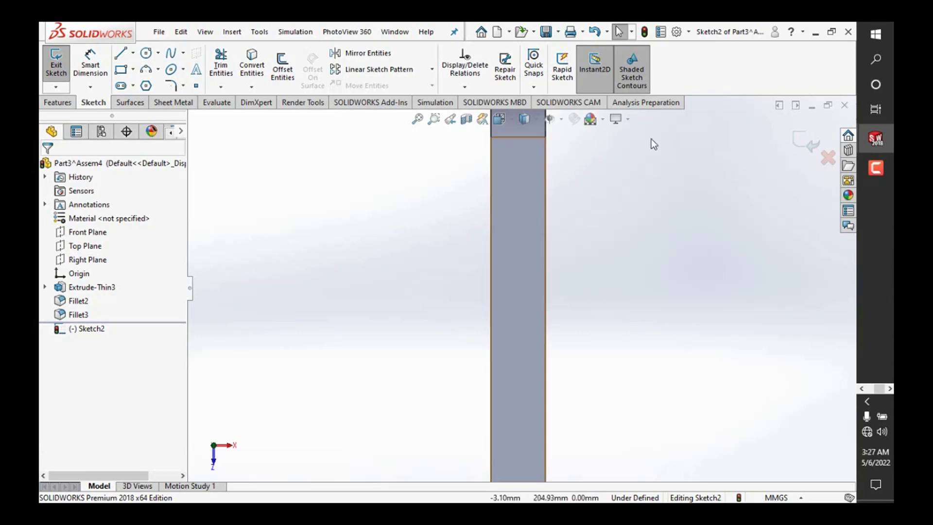
pyautogui.scroll(3, 524, 288)
pyautogui.scroll(3, 530, 299)
pyautogui.scroll(-3, 532, 308)
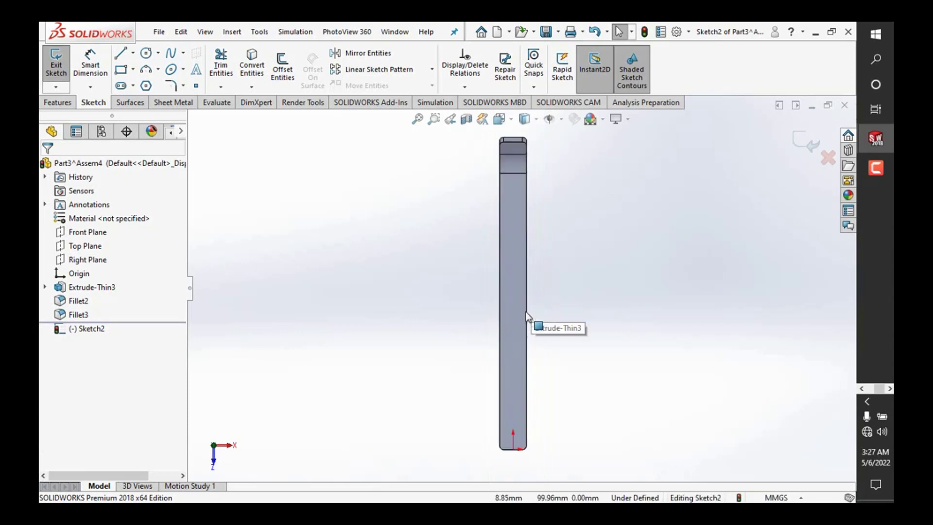
# Step: Draw a vertical construction centerline from the strip's bottom end to near its top
pyautogui.click(134, 54)
pyautogui.click(145, 83)
pyautogui.scroll(-1, 516, 448)
pyautogui.scroll(-1, 510, 432)
pyautogui.click(504, 423)
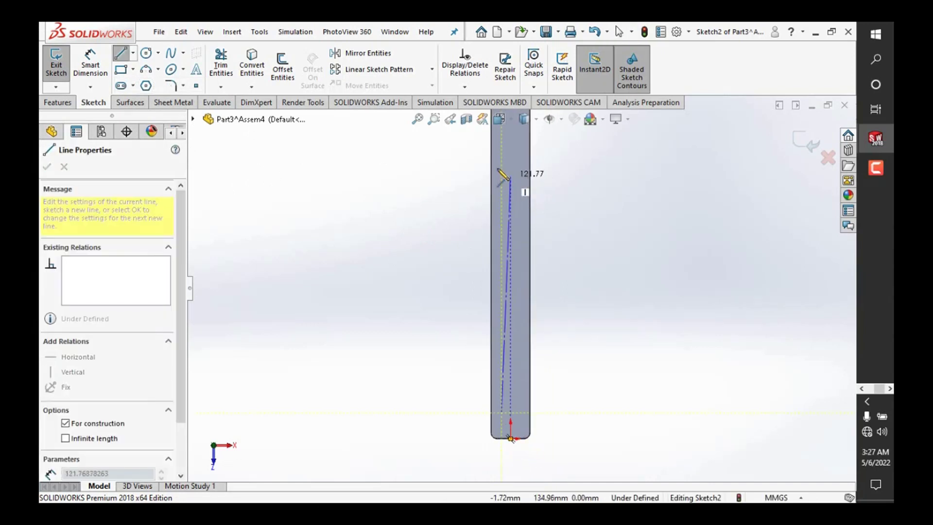
pyautogui.click(502, 162)
pyautogui.press('Escape')
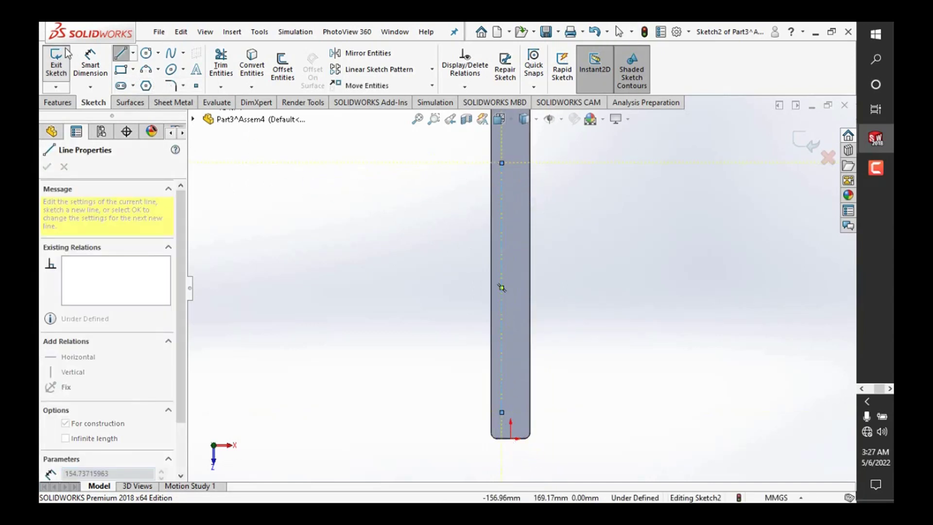
pyautogui.click(502, 163)
# Step: Dimension the centerline's length to 110 mm
pyautogui.click(502, 413)
pyautogui.click(637, 313)
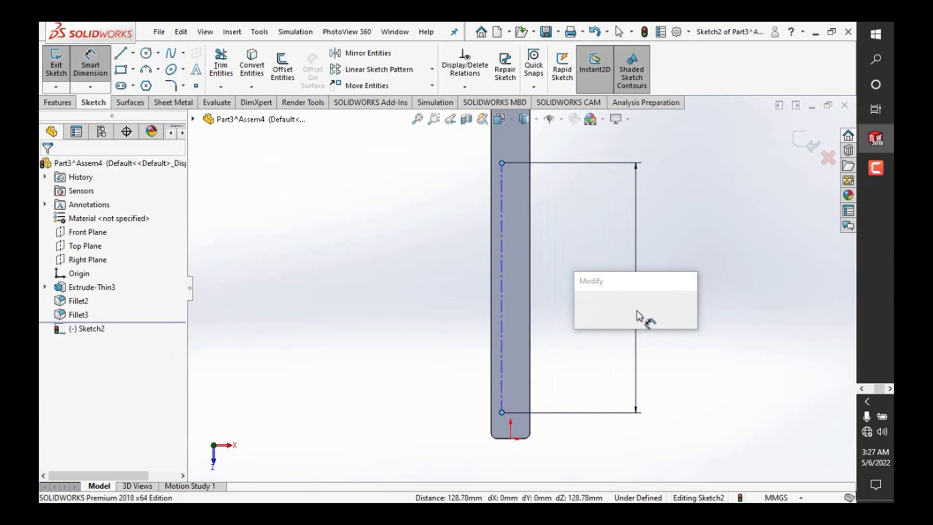
pyautogui.write('110')
pyautogui.press('Return')
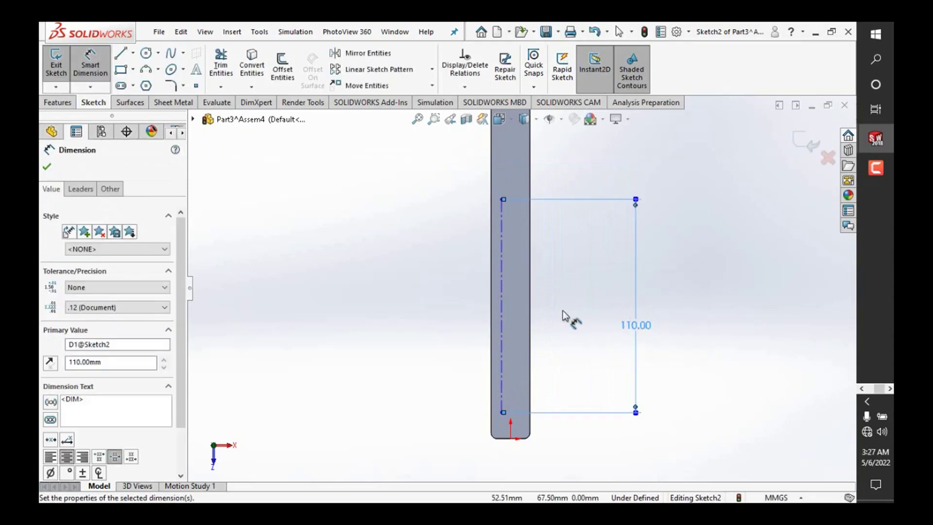
pyautogui.scroll(1, 500, 253)
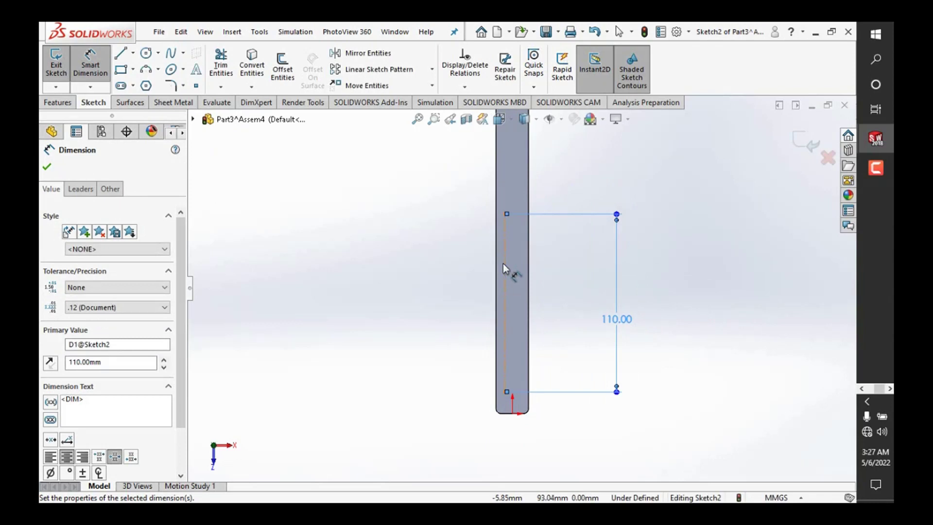
pyautogui.scroll(-1, 490, 254)
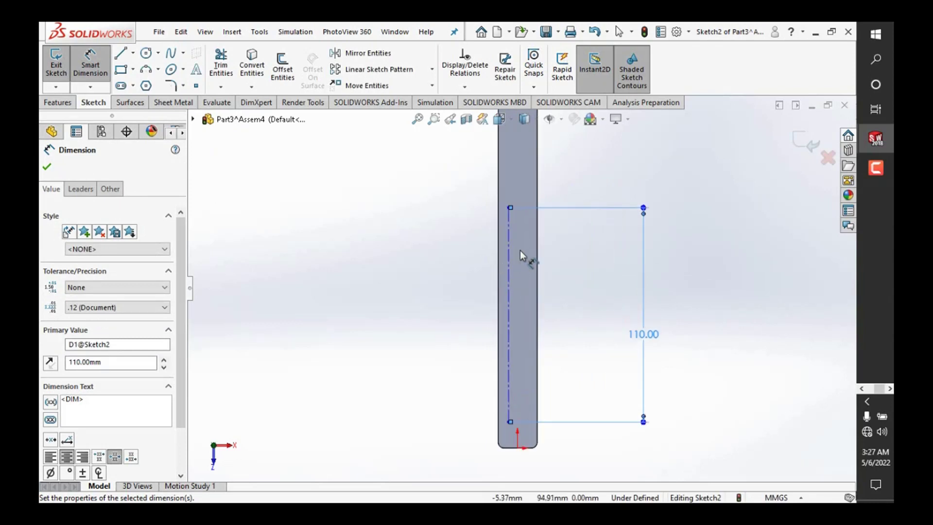
pyautogui.scroll(-1, 523, 238)
pyautogui.scroll(-1, 504, 229)
pyautogui.scroll(1, 502, 219)
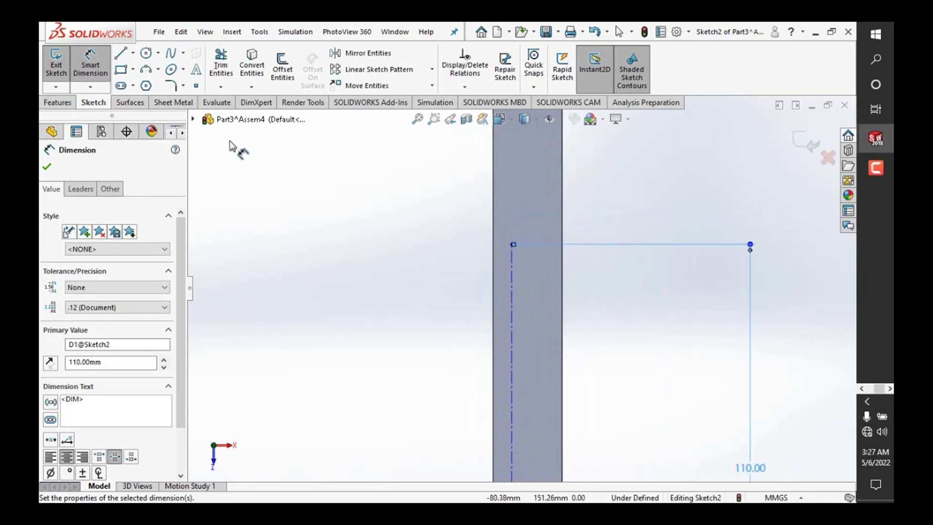
# Step: Dimension the centerline 5 mm from the strip's left edge, fully defining the sketch
pyautogui.click(514, 285)
pyautogui.click(494, 268)
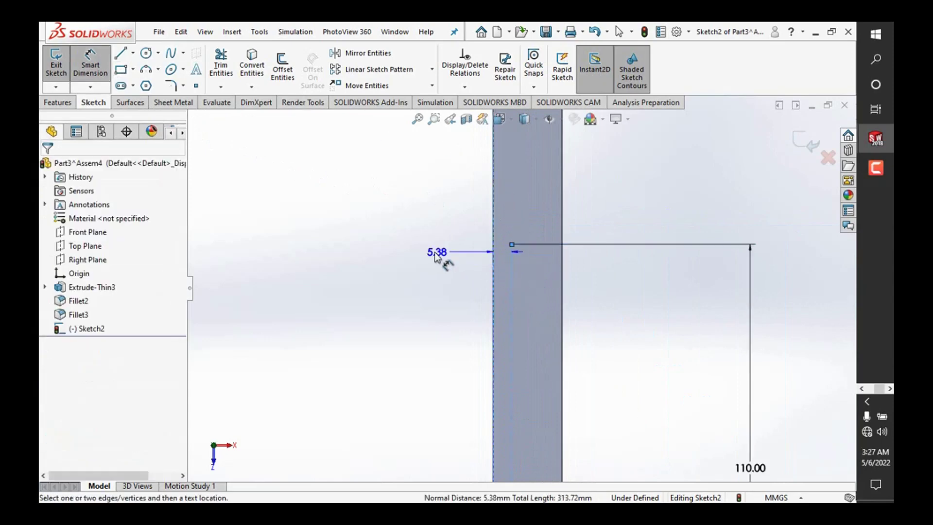
pyautogui.click(430, 243)
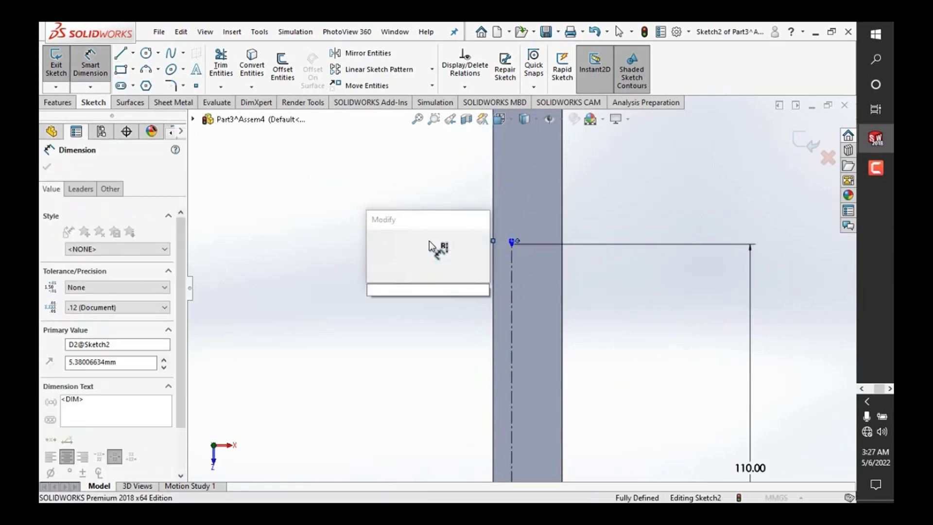
pyautogui.write('10')
pyautogui.press('Return')
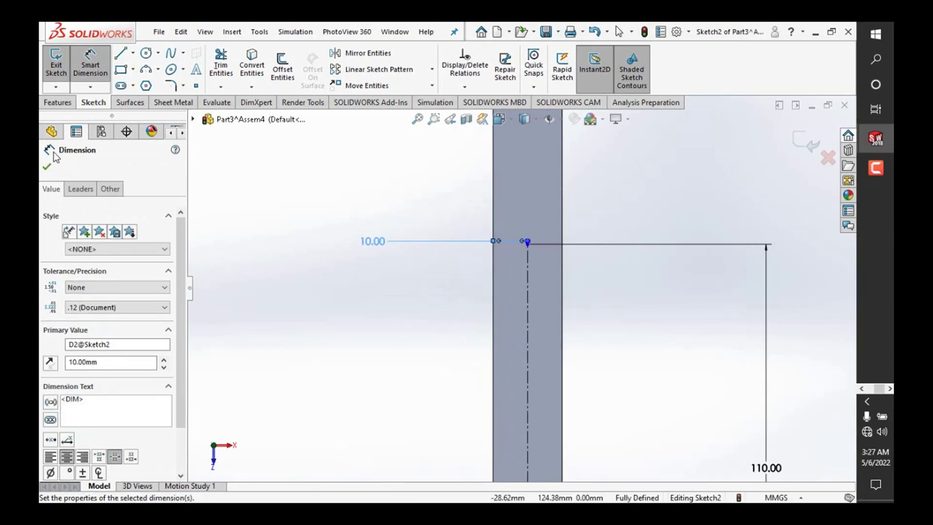
pyautogui.click(52, 169)
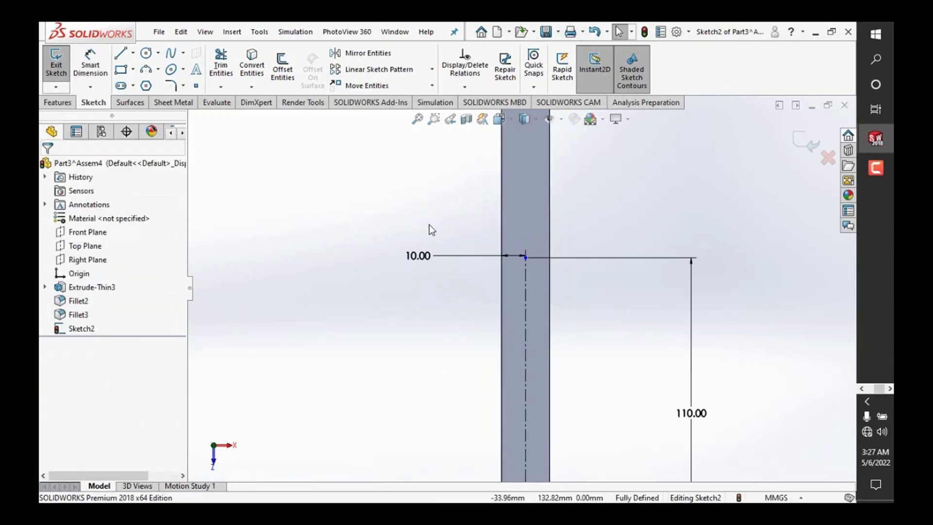
pyautogui.doubleClick(412, 256)
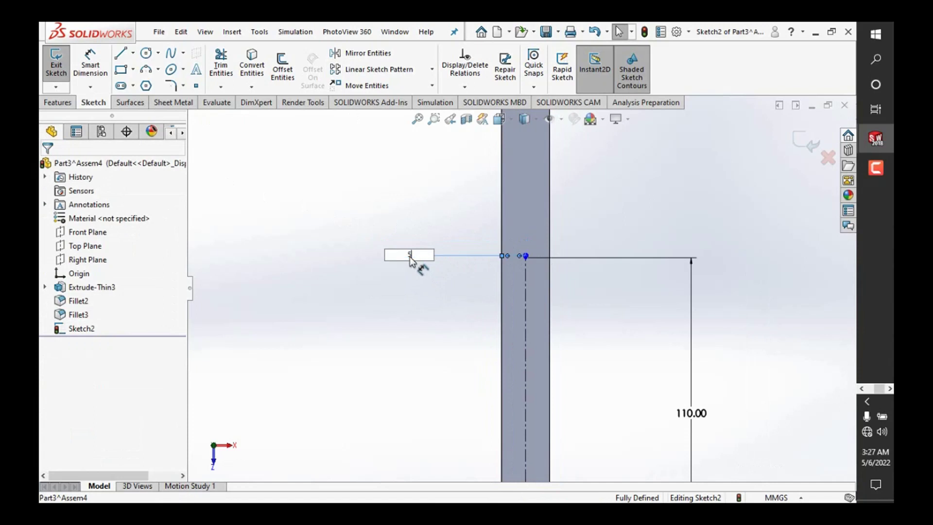
pyautogui.press('Return')
pyautogui.click(346, 204)
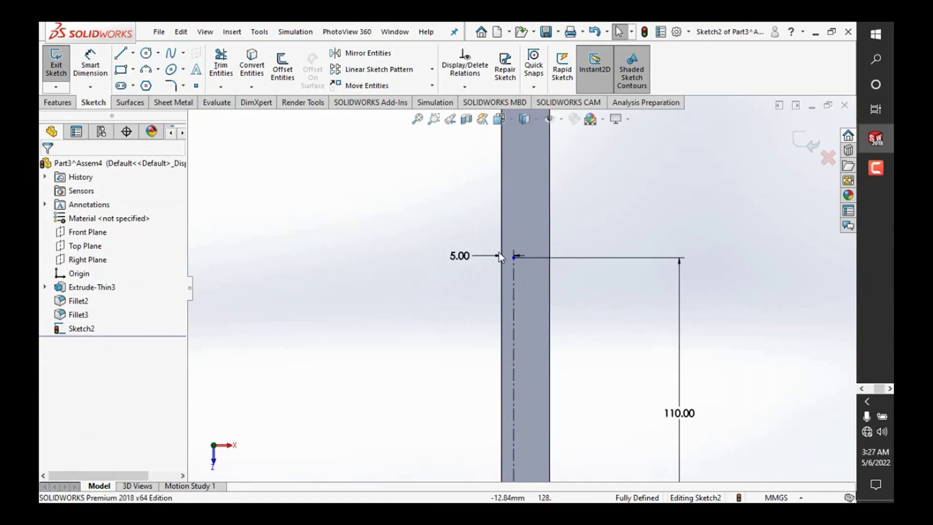
pyautogui.scroll(-1, 501, 255)
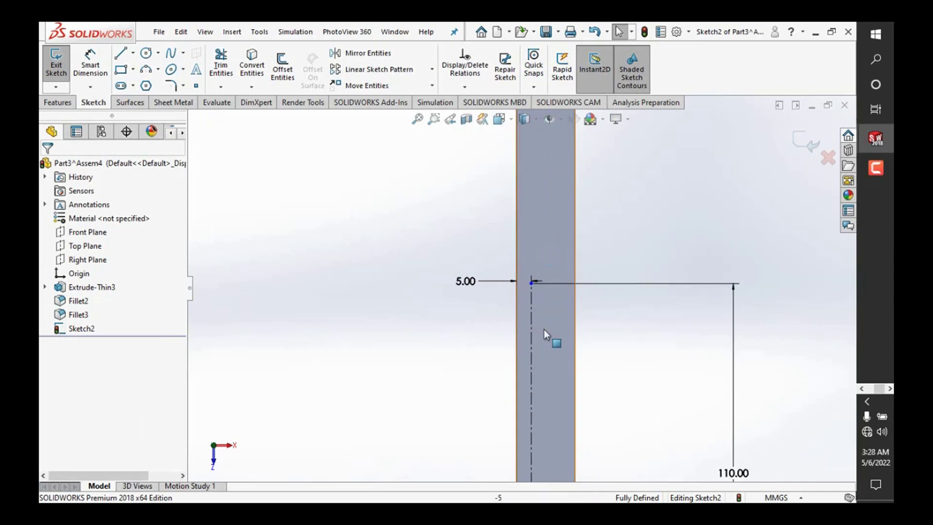
pyautogui.scroll(-3, 548, 331)
pyautogui.scroll(-3, 532, 263)
pyautogui.click(121, 69)
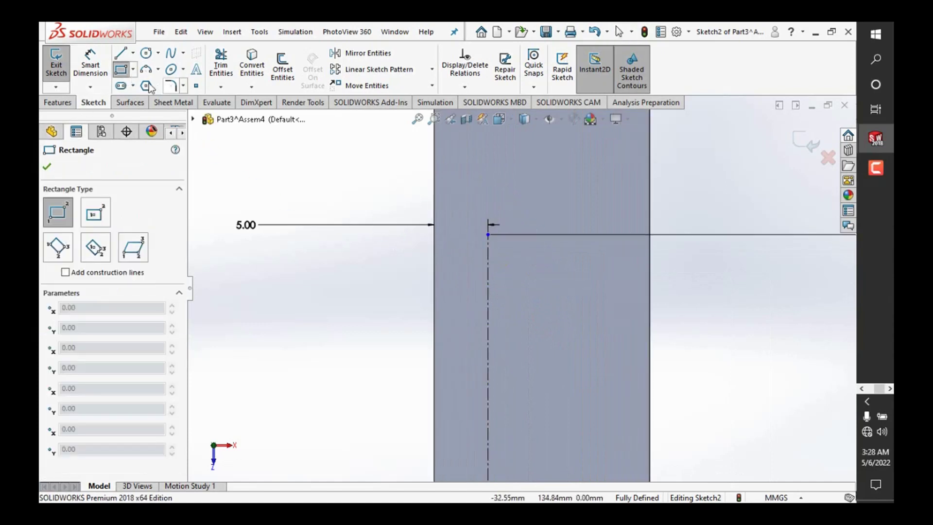
# Step: Sketch a small center rectangle centred on the centerline near its top end
pyautogui.click(133, 70)
pyautogui.click(150, 100)
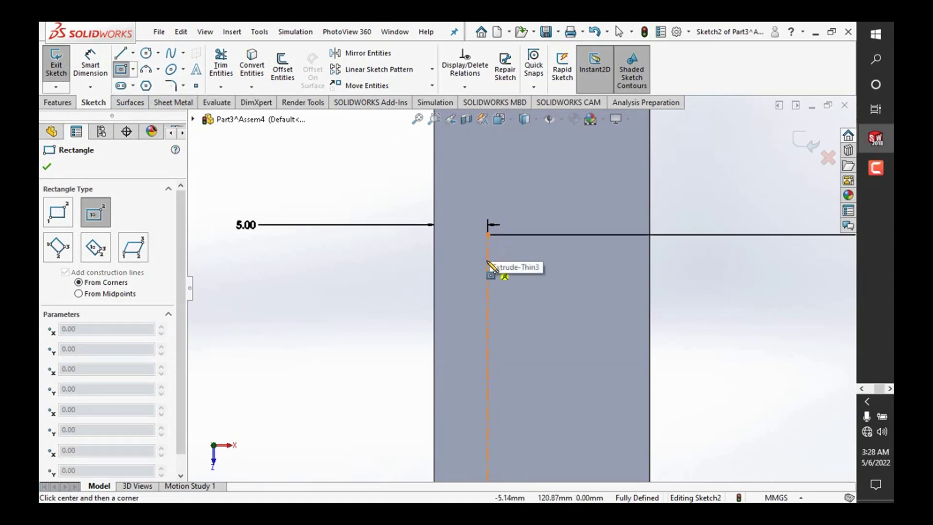
pyautogui.click(488, 236)
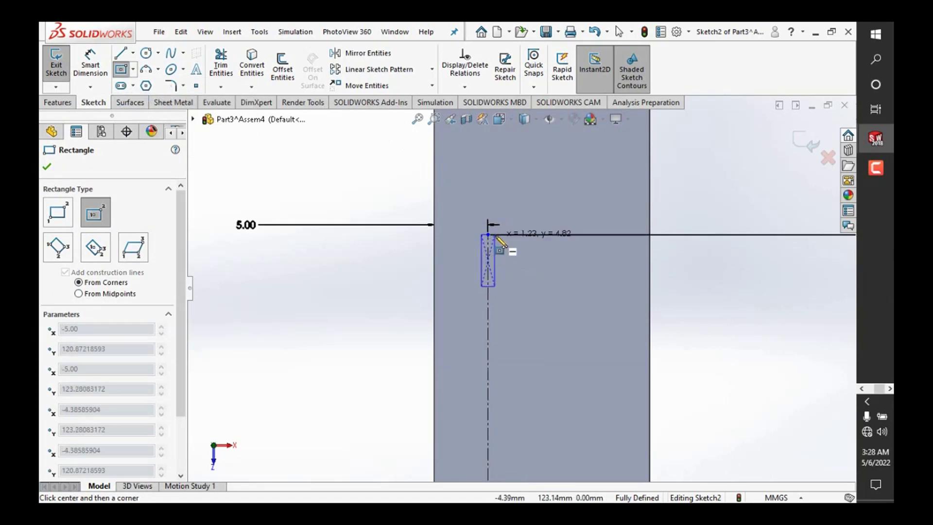
pyautogui.click(499, 235)
pyautogui.rightClick(293, 152)
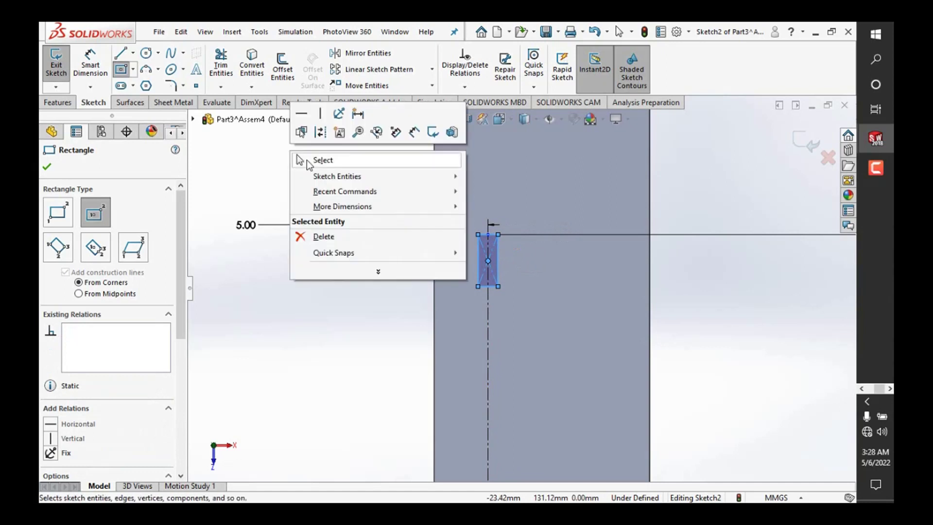
pyautogui.click(321, 160)
# Step: Dimension the rectangle's height, changing it from 5 to 1 mm
pyautogui.click(90, 63)
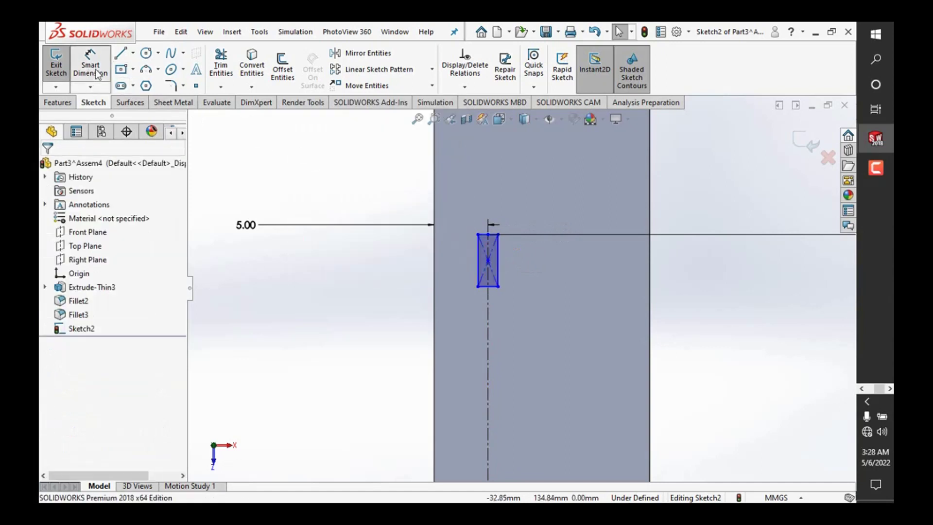
pyautogui.click(480, 261)
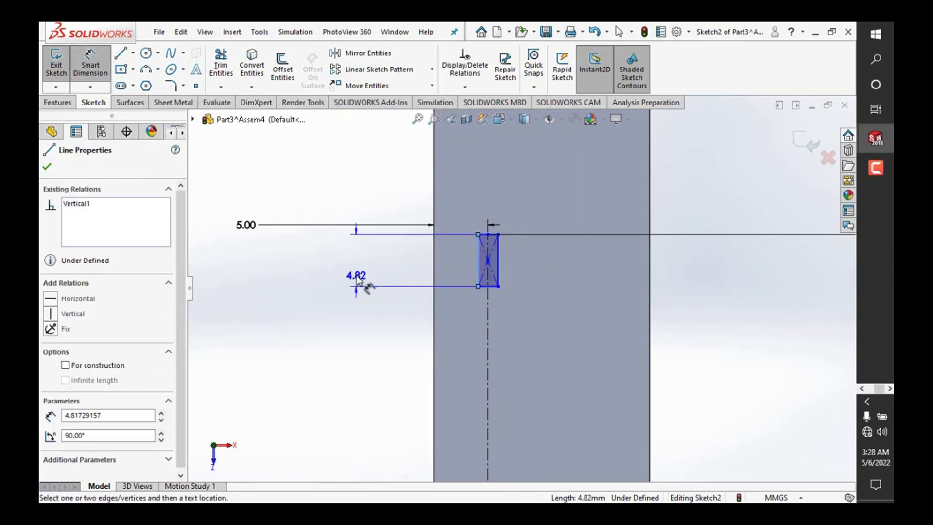
pyautogui.click(357, 280)
pyautogui.write('5')
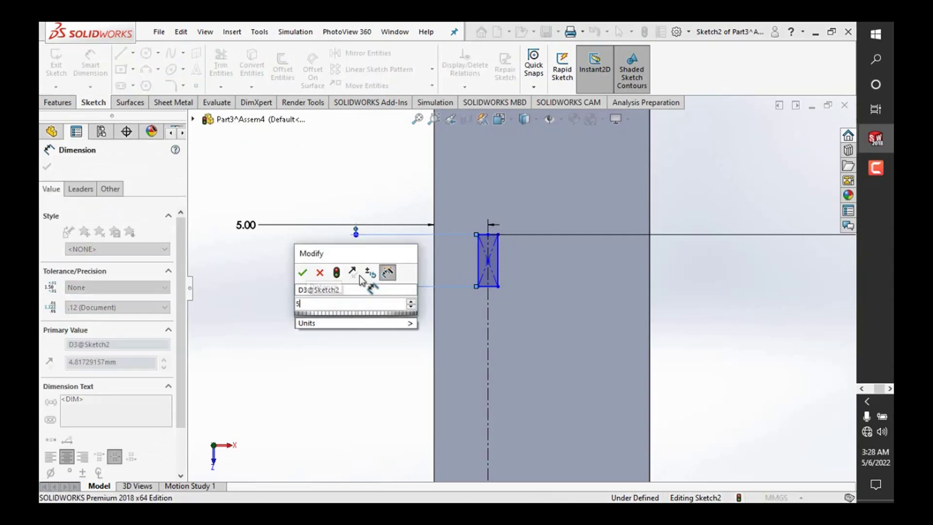
pyautogui.press('Return')
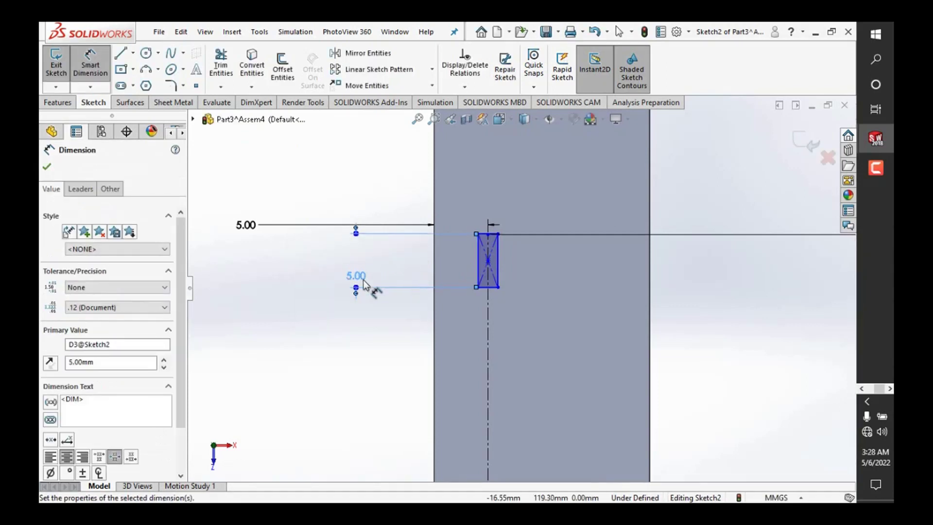
pyautogui.doubleClick(362, 278)
pyautogui.write('1')
pyautogui.press('Return')
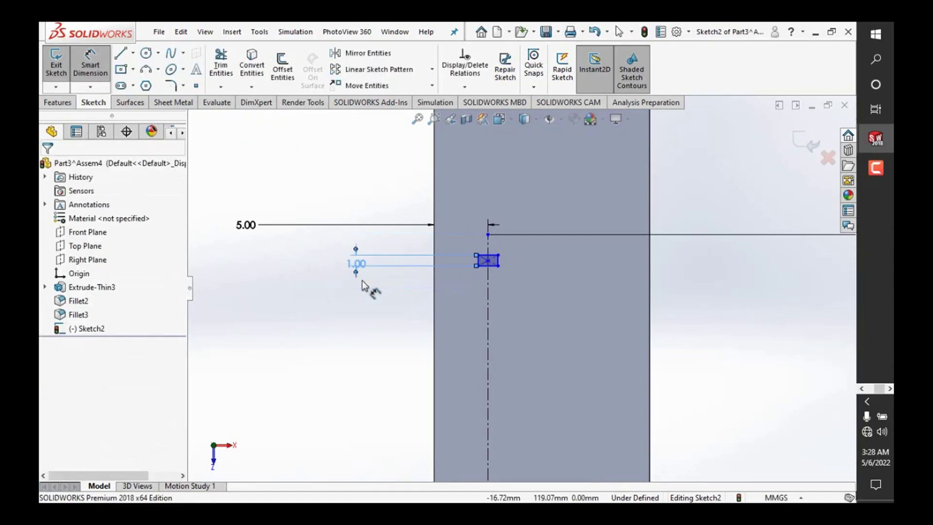
pyautogui.scroll(-1, 485, 264)
pyautogui.scroll(-3, 485, 264)
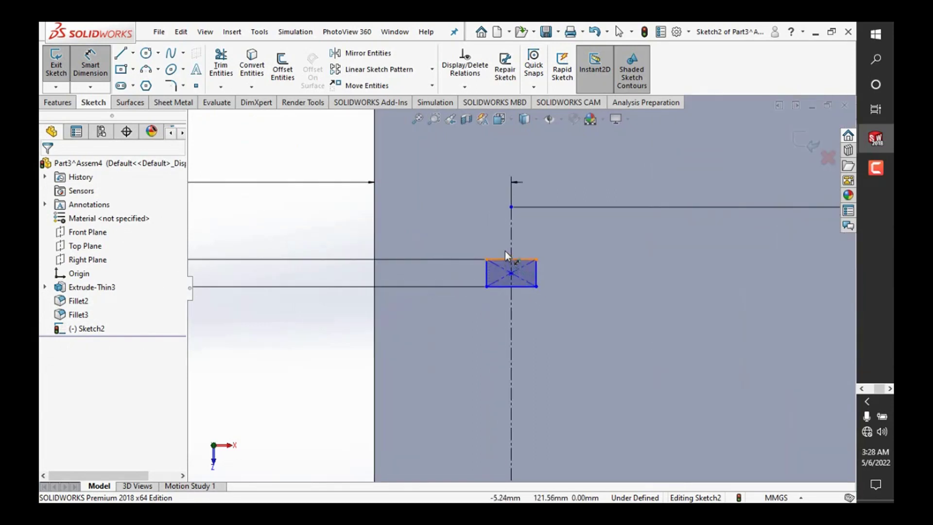
# Step: Relate the rectangle's top edge to the centerline's top endpoint, centring it there
pyautogui.rightClick(304, 228)
pyautogui.click(331, 252)
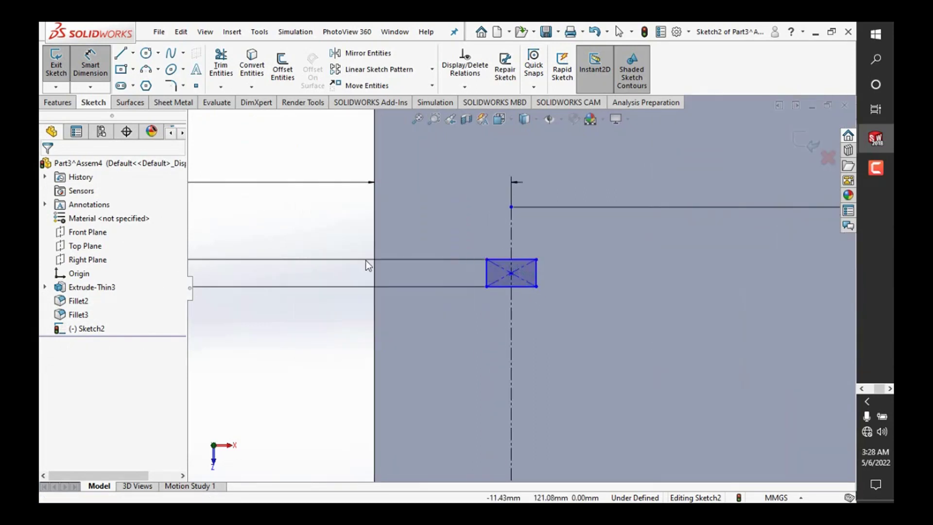
pyautogui.press('Escape')
pyautogui.click(511, 207)
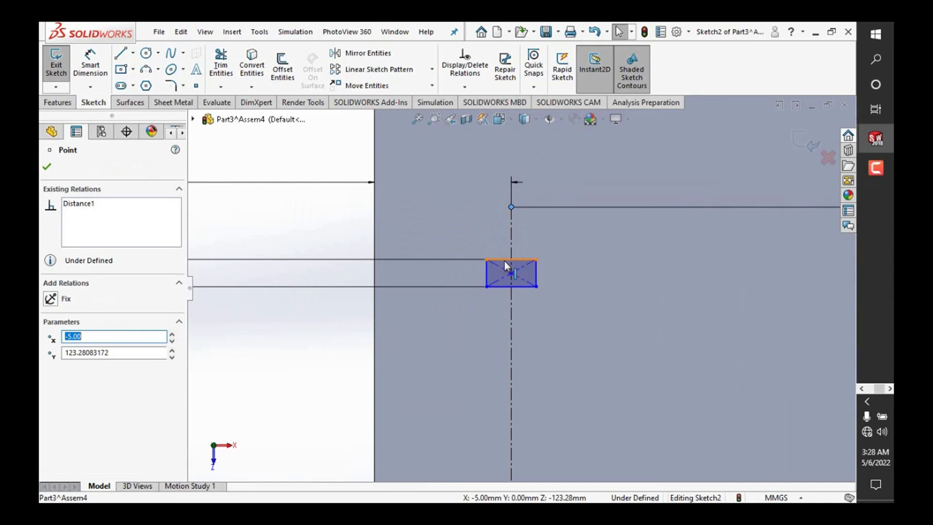
pyautogui.keyDown('ctrl'); pyautogui.click(505, 261); pyautogui.keyUp('ctrl')
pyautogui.click(542, 207)
pyautogui.scroll(-5, 499, 207)
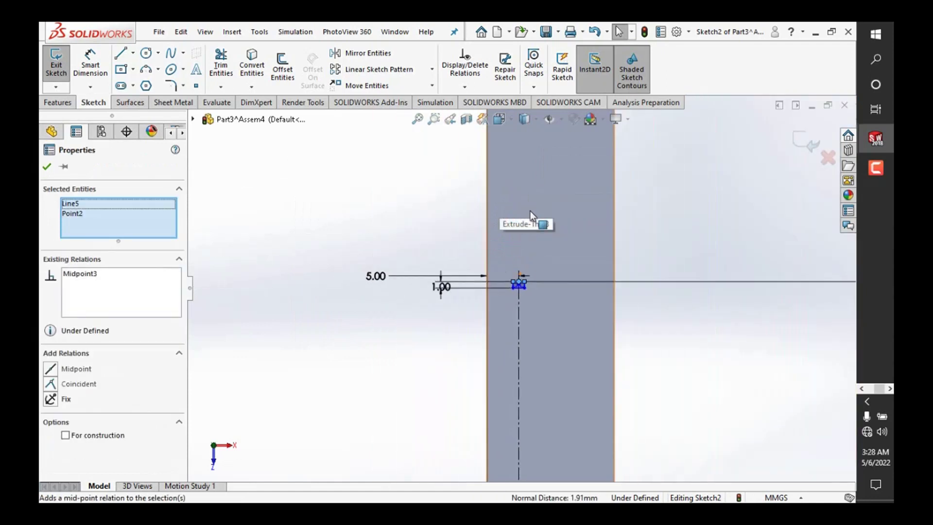
pyautogui.scroll(-3, 529, 208)
pyautogui.scroll(-2, 463, 234)
pyautogui.scroll(-2, 511, 225)
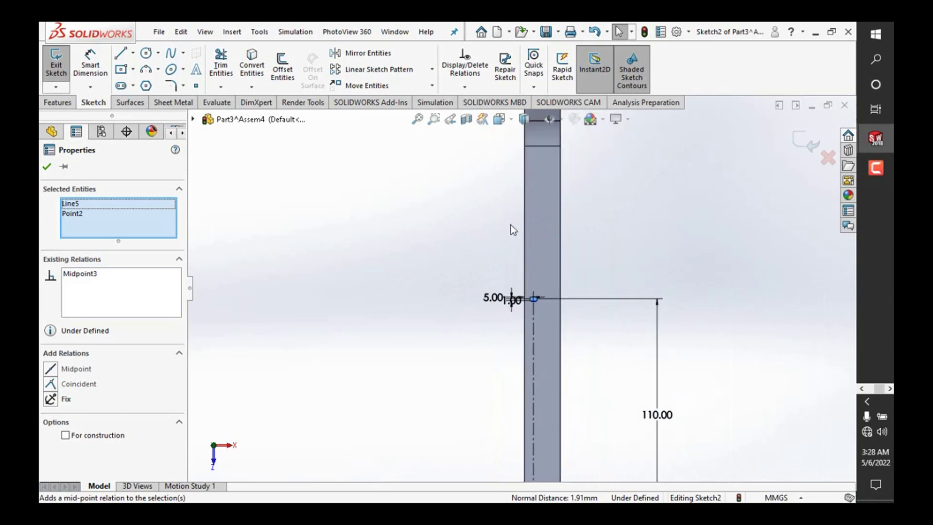
pyautogui.scroll(2, 512, 224)
pyautogui.scroll(-3, 549, 255)
pyautogui.scroll(-3, 583, 355)
pyautogui.scroll(-1, 535, 414)
pyautogui.scroll(-2, 495, 410)
pyautogui.scroll(-2, 407, 299)
pyautogui.scroll(-2, 438, 287)
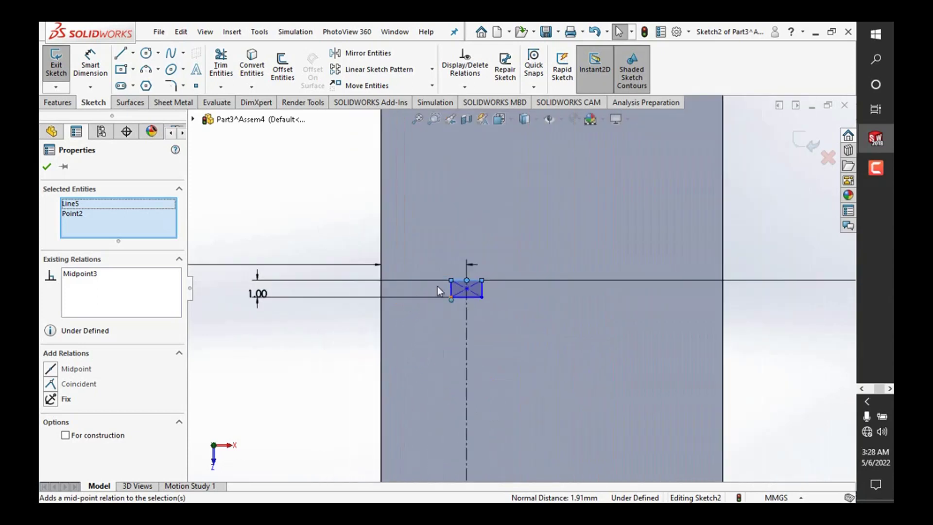
pyautogui.click(258, 232)
pyautogui.scroll(-2, 467, 284)
pyautogui.scroll(1, 471, 291)
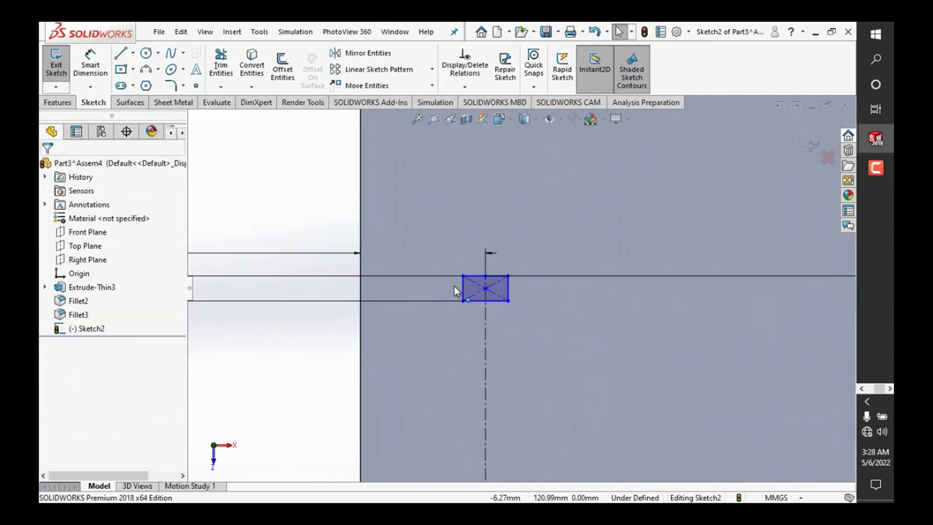
# Step: Add an Equal relation between two rectangle edges, making it a 1 mm square
pyautogui.click(465, 286)
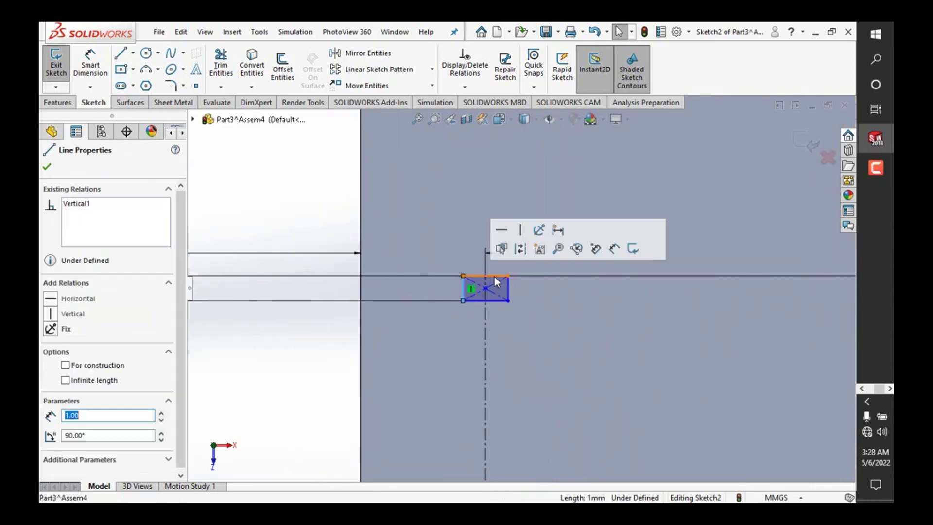
pyautogui.keyDown('ctrl'); pyautogui.click(495, 275); pyautogui.keyUp('ctrl')
pyautogui.click(626, 219)
pyautogui.click(588, 238)
pyautogui.scroll(-1, 506, 299)
pyautogui.scroll(-1, 507, 299)
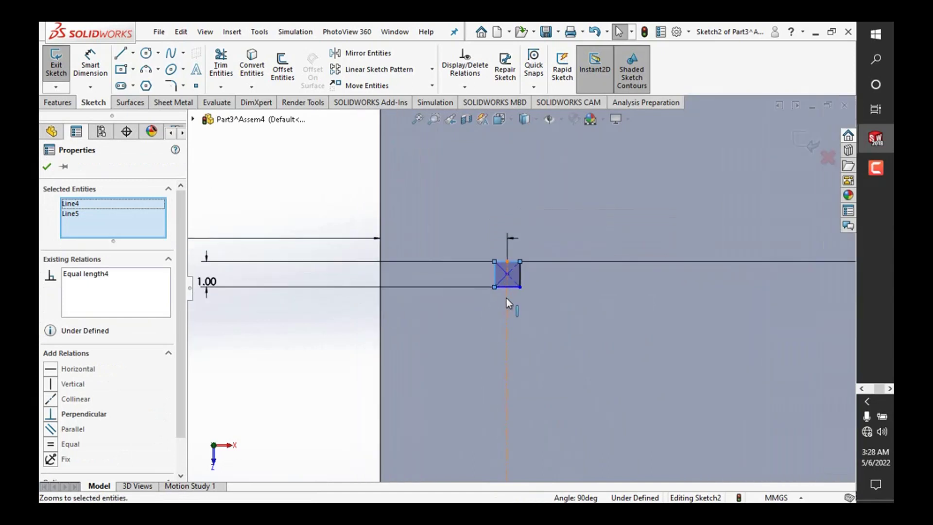
pyautogui.scroll(2, 506, 298)
pyautogui.scroll(-2, 518, 298)
pyautogui.scroll(-2, 520, 297)
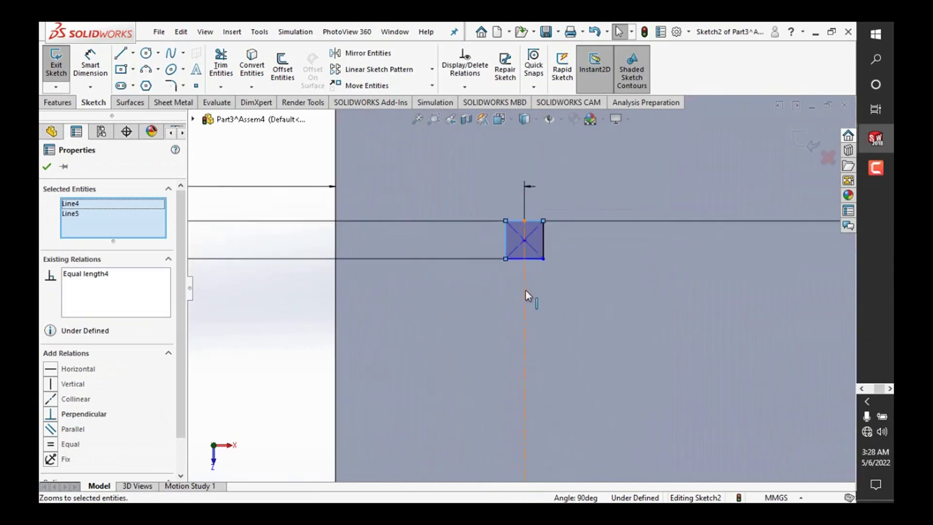
pyautogui.click(875, 178)
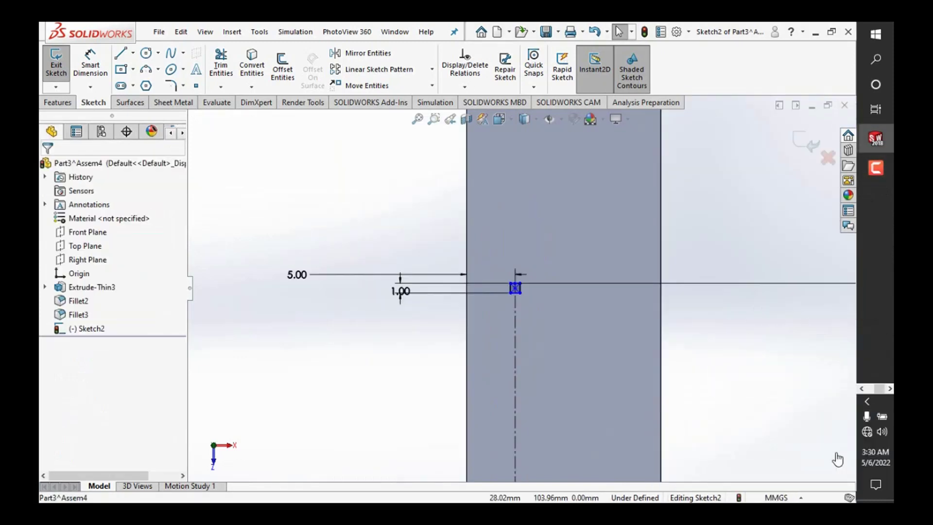
pyautogui.scroll(-3, 564, 381)
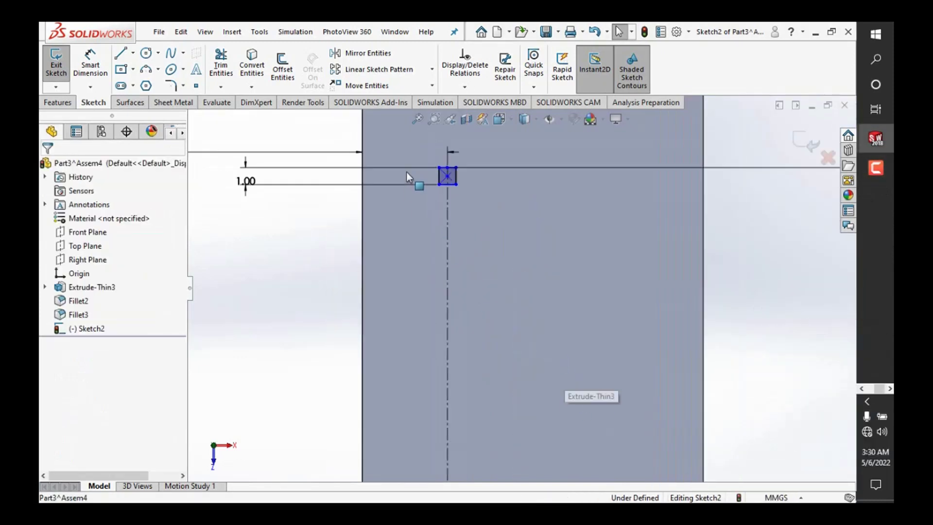
pyautogui.scroll(-3, 457, 215)
pyautogui.scroll(1, 366, 192)
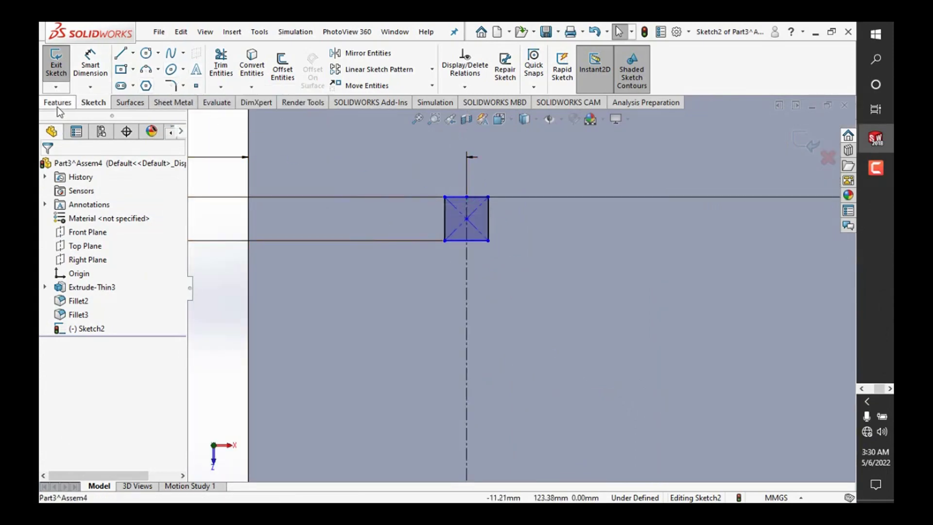
# Step: Launch Linear Sketch Pattern from the Sketch tab's pattern dropdown
pyautogui.click(58, 103)
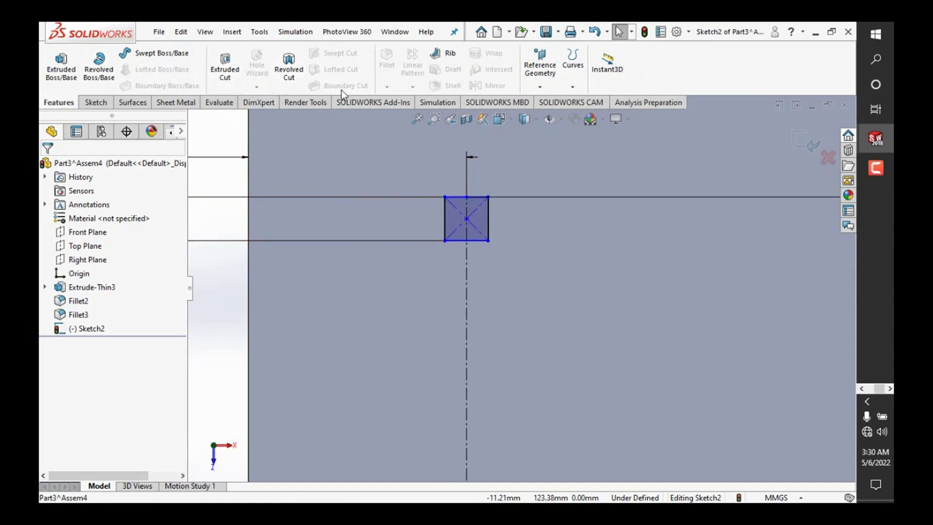
pyautogui.scroll(2, 354, 142)
pyautogui.scroll(2, 429, 168)
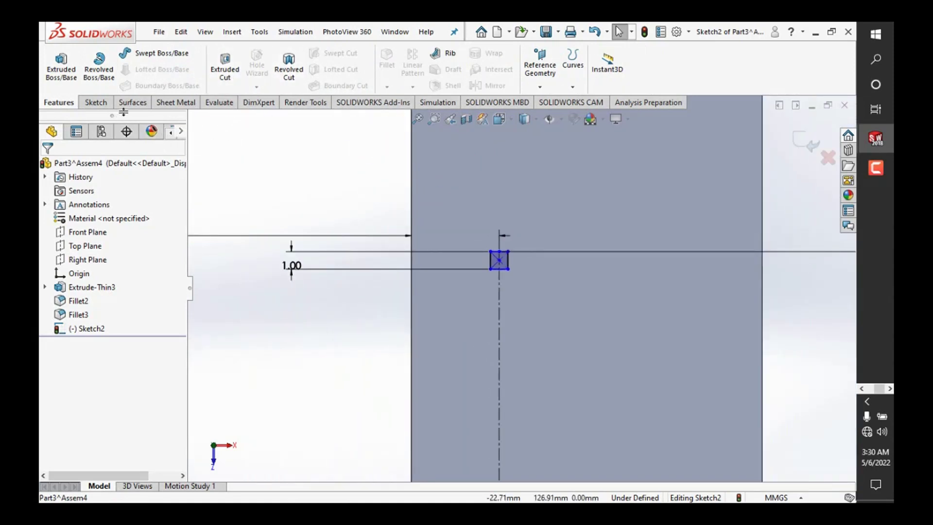
pyautogui.click(96, 103)
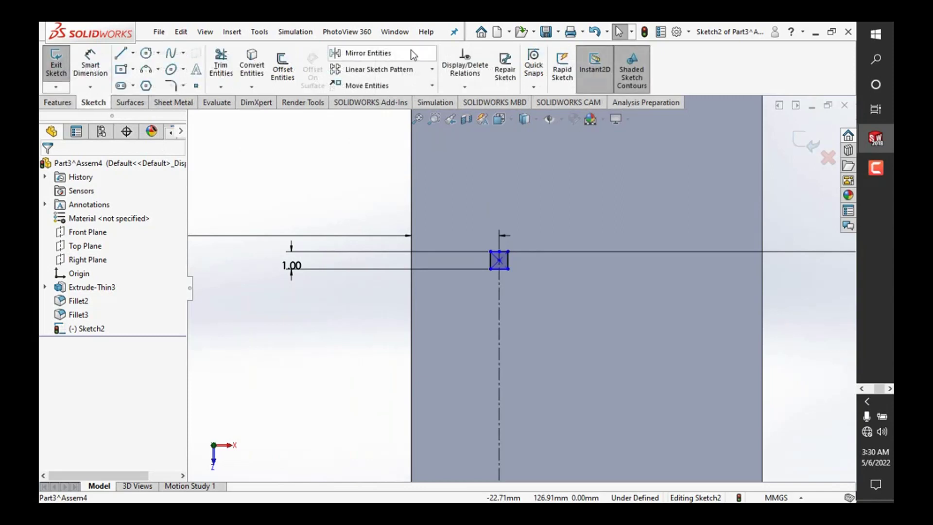
pyautogui.click(431, 71)
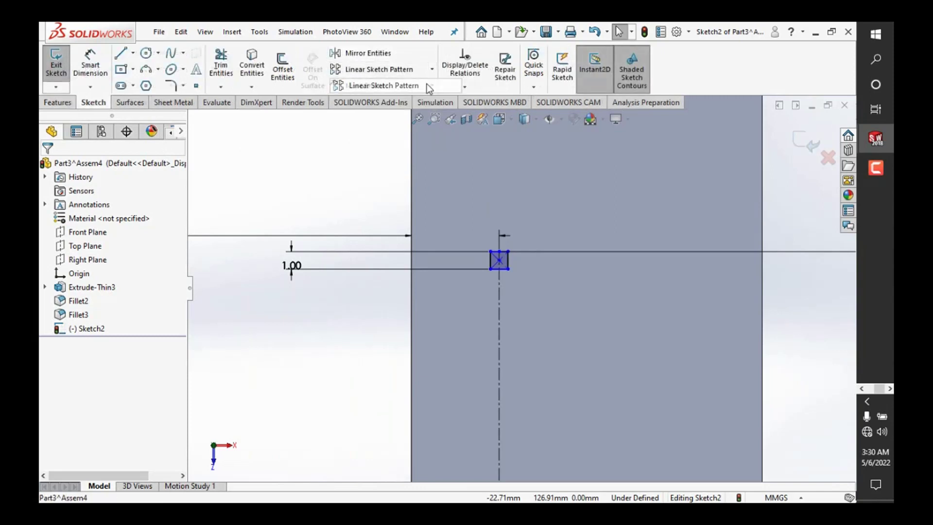
pyautogui.click(427, 84)
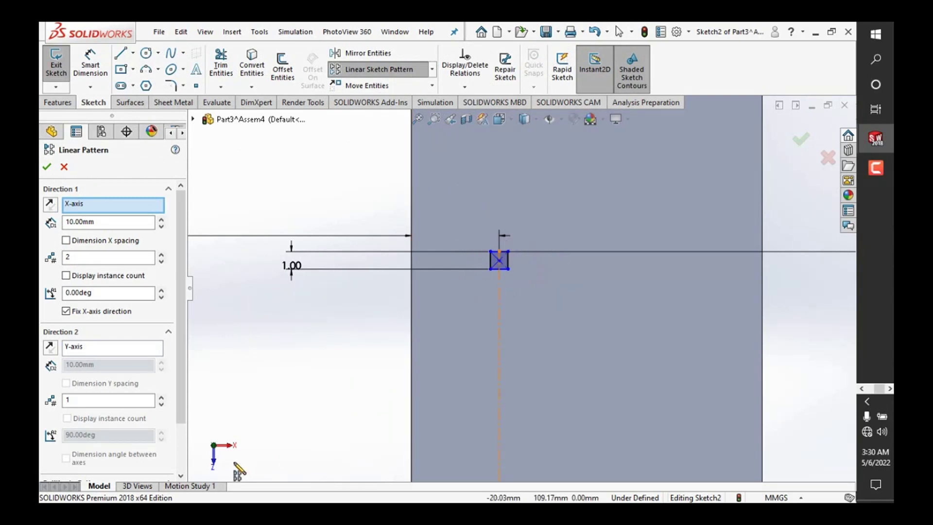
# Step: Add the small square's four edges to the pattern's Entities to Pattern list
pyautogui.scroll(-2, 182, 431)
pyautogui.click(135, 450)
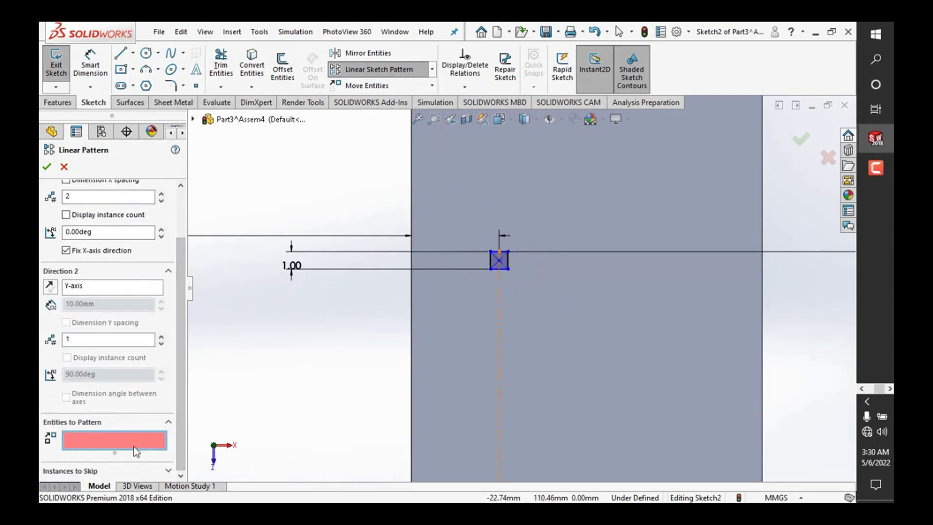
pyautogui.click(507, 260)
pyautogui.scroll(-3, 503, 261)
pyautogui.scroll(-2, 496, 263)
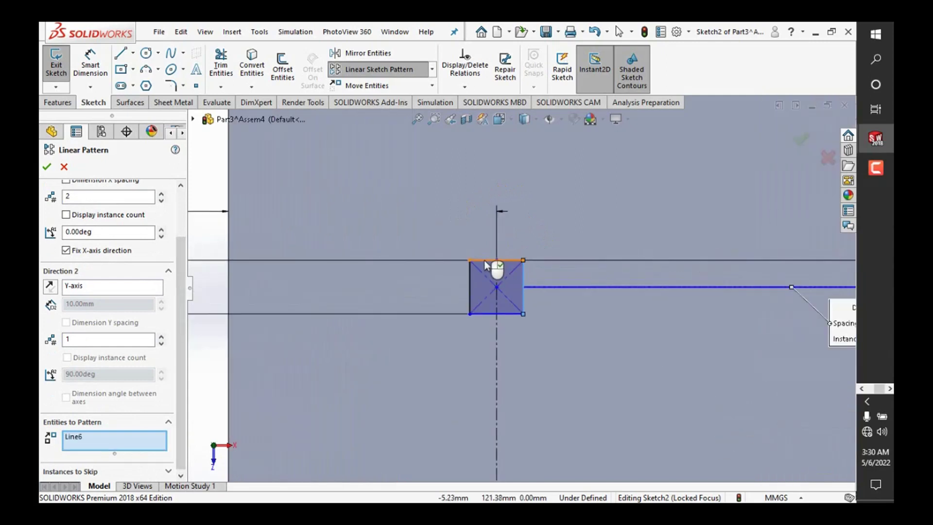
pyautogui.click(486, 261)
pyautogui.click(469, 278)
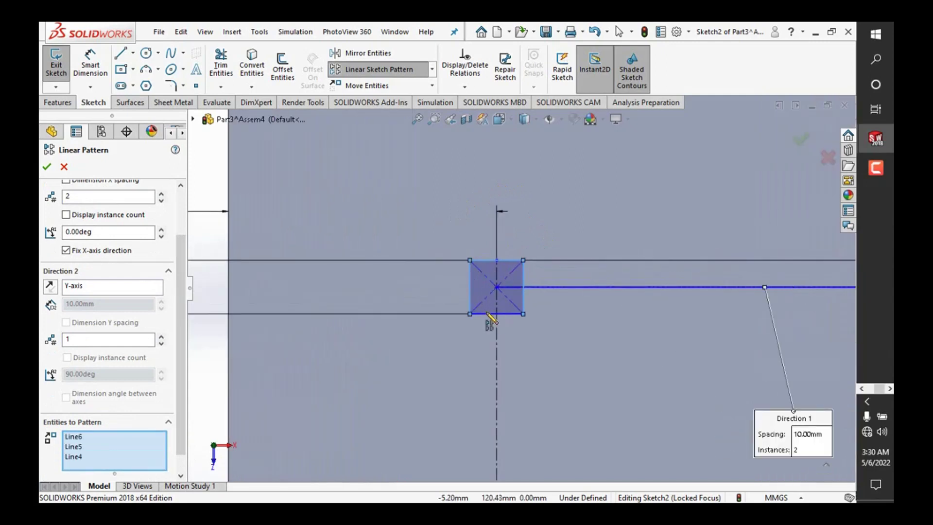
pyautogui.click(488, 313)
pyautogui.scroll(2, 500, 292)
pyautogui.scroll(2, 506, 279)
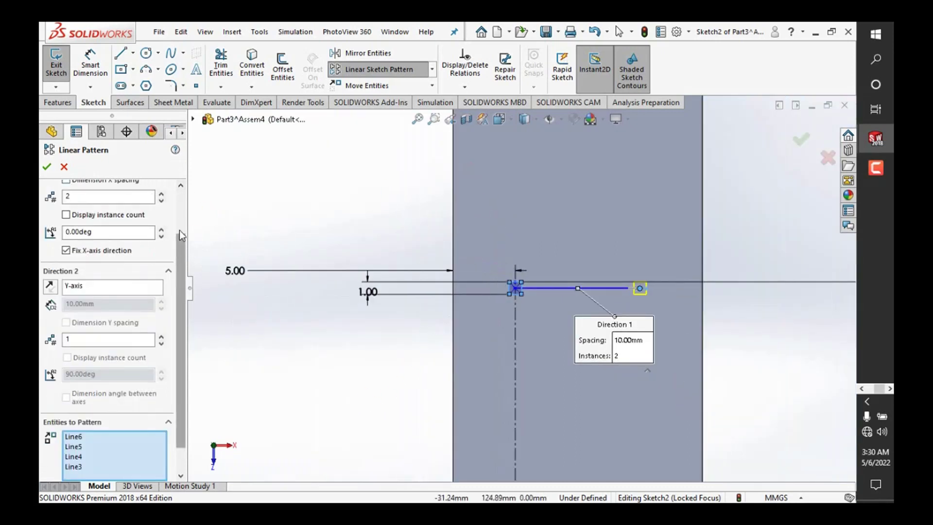
pyautogui.moveTo(179, 240); pyautogui.dragTo(174, 194)
# Step: Clear the Direction 1 axis selection of the linear pattern
pyautogui.click(138, 208)
pyautogui.rightClick(138, 208)
pyautogui.click(160, 231)
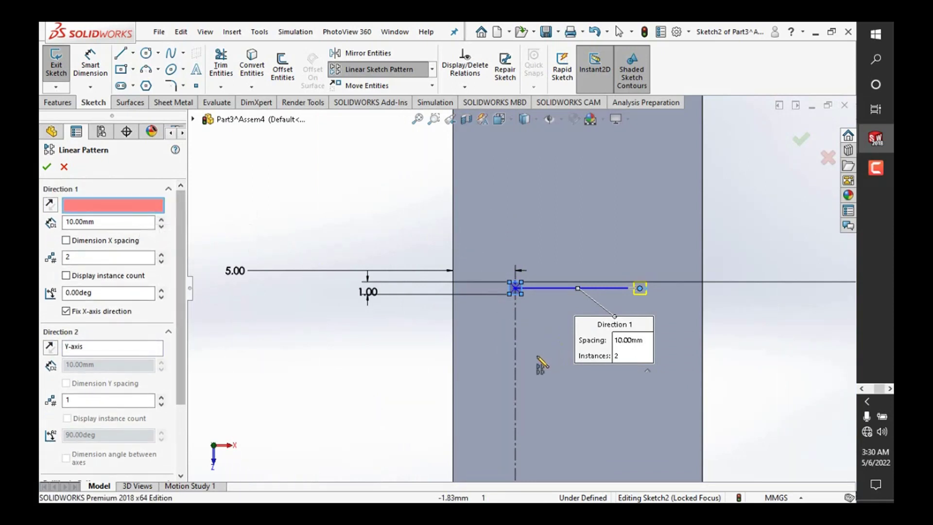
pyautogui.scroll(3, 519, 291)
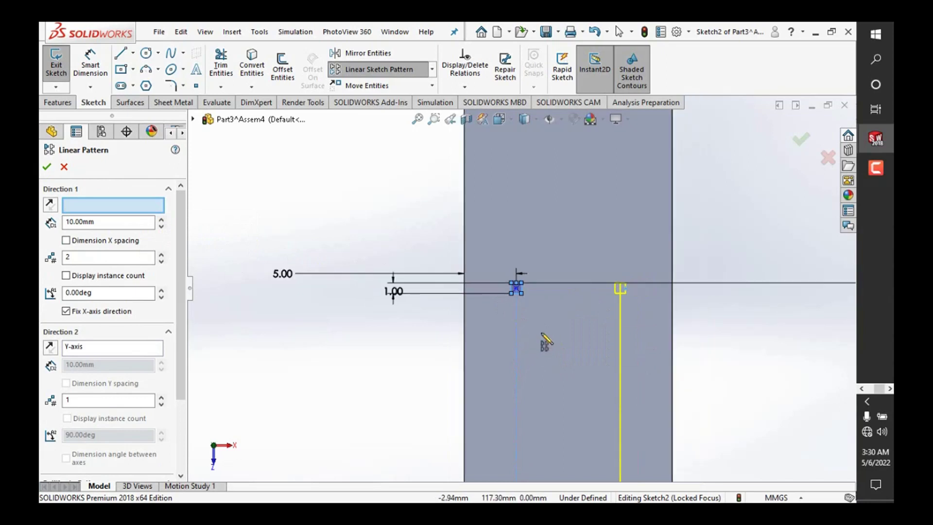
pyautogui.scroll(3, 519, 291)
pyautogui.scroll(-2, 544, 342)
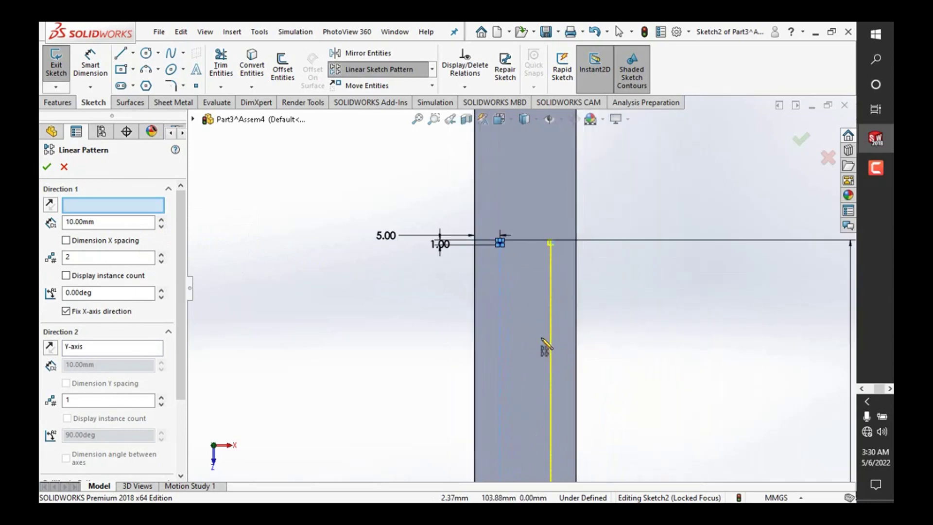
pyautogui.scroll(-2, 531, 262)
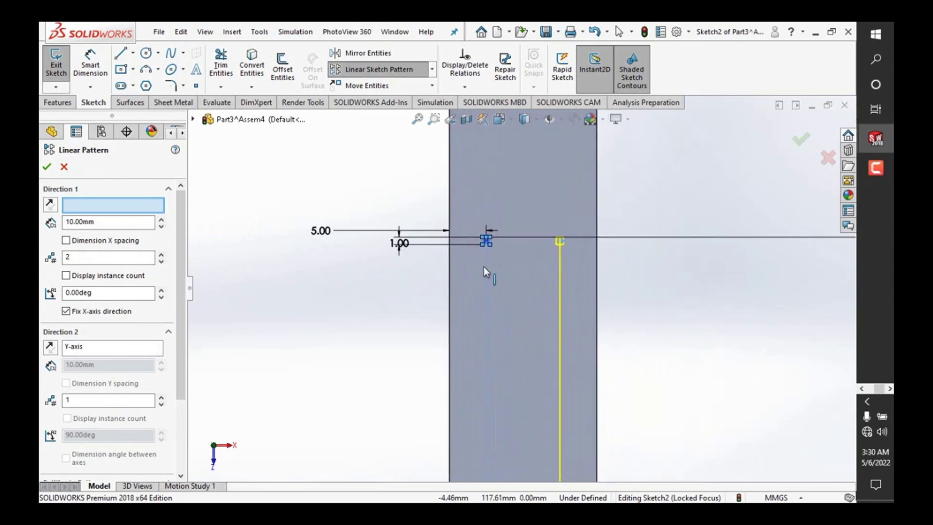
pyautogui.moveTo(179, 293); pyautogui.dragTo(183, 360)
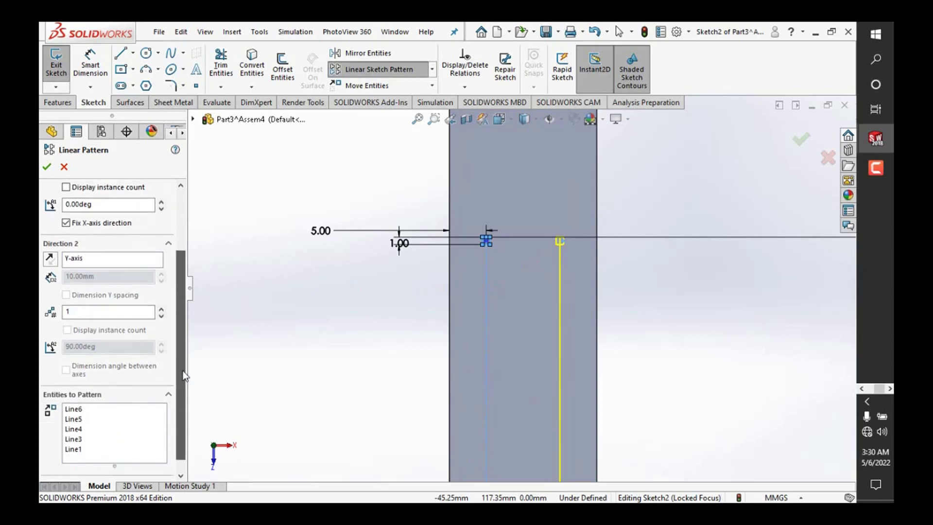
# Step: Delete Line3, Line1, Line4, Line5 and Line6 from the Entities to Pattern list
pyautogui.click(76, 432)
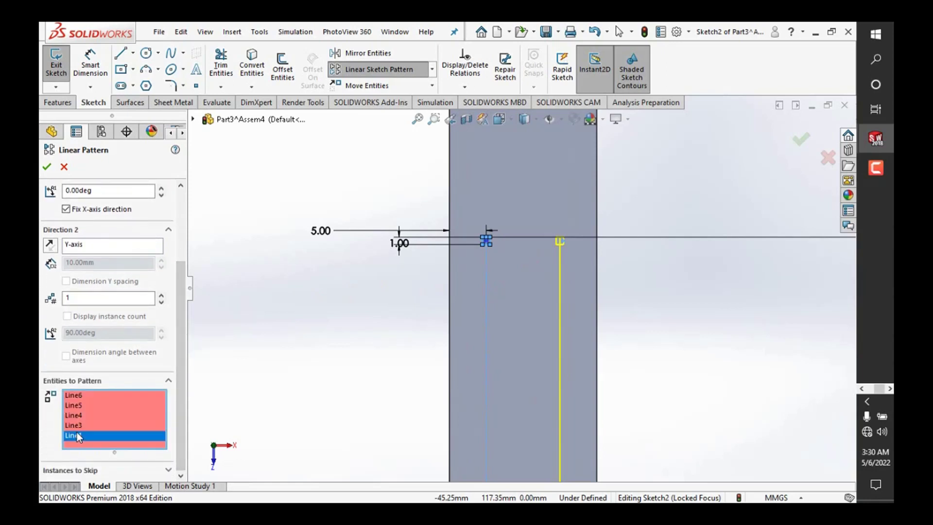
pyautogui.click(82, 425)
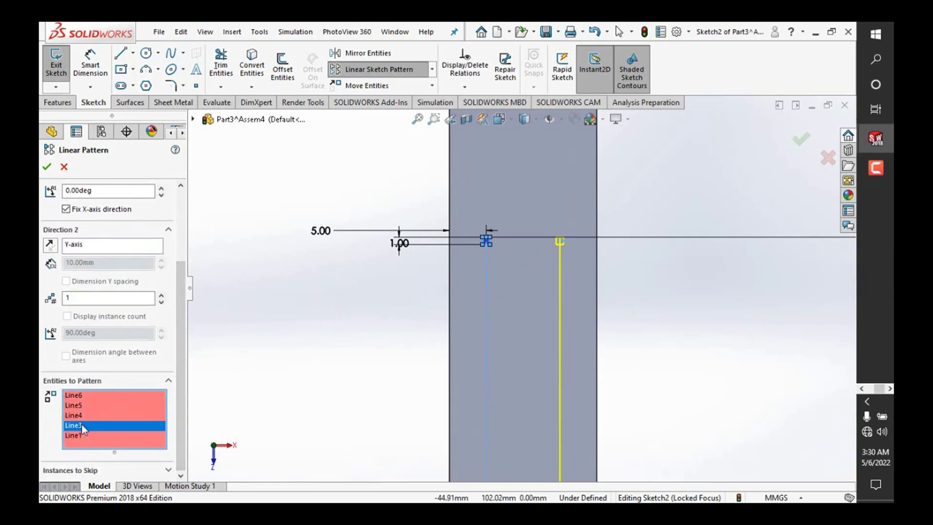
pyautogui.rightClick(84, 424)
pyautogui.click(106, 448)
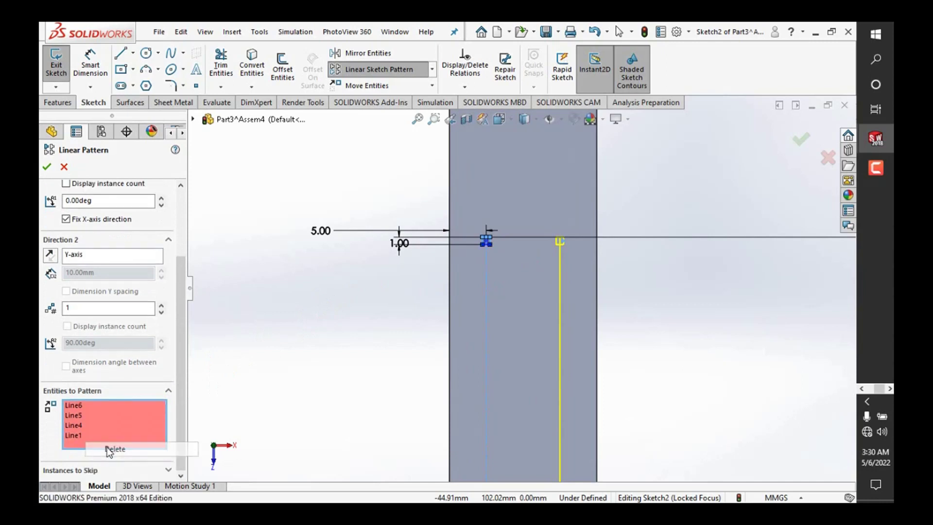
pyautogui.click(79, 432)
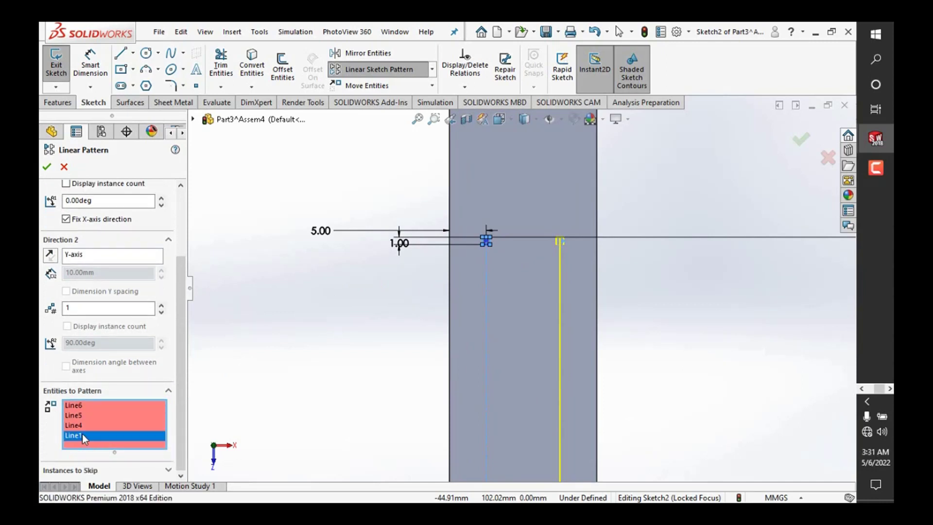
pyautogui.click(83, 425)
pyautogui.keyDown('ctrl'); pyautogui.click(78, 435); pyautogui.keyUp('ctrl')
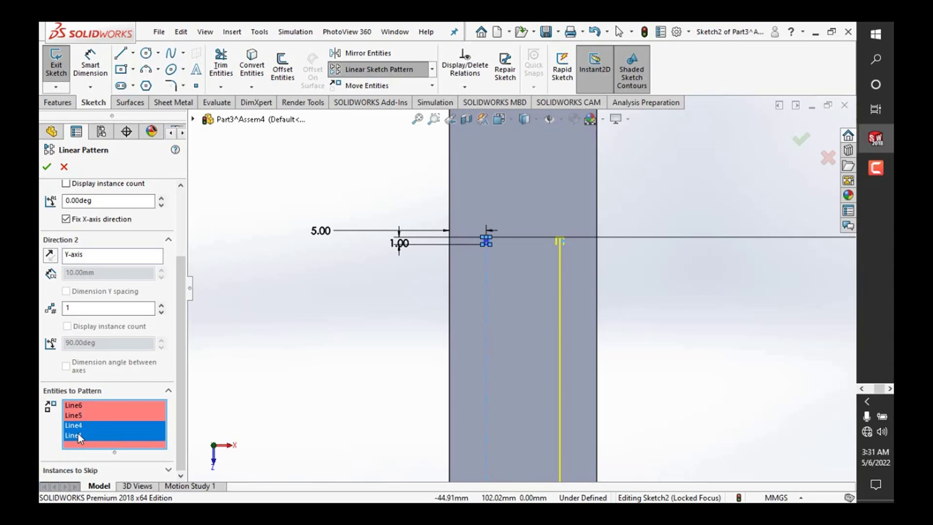
pyautogui.keyDown('ctrl'); pyautogui.click(83, 417); pyautogui.keyUp('ctrl')
pyautogui.keyDown('ctrl'); pyautogui.click(83, 408); pyautogui.keyUp('ctrl')
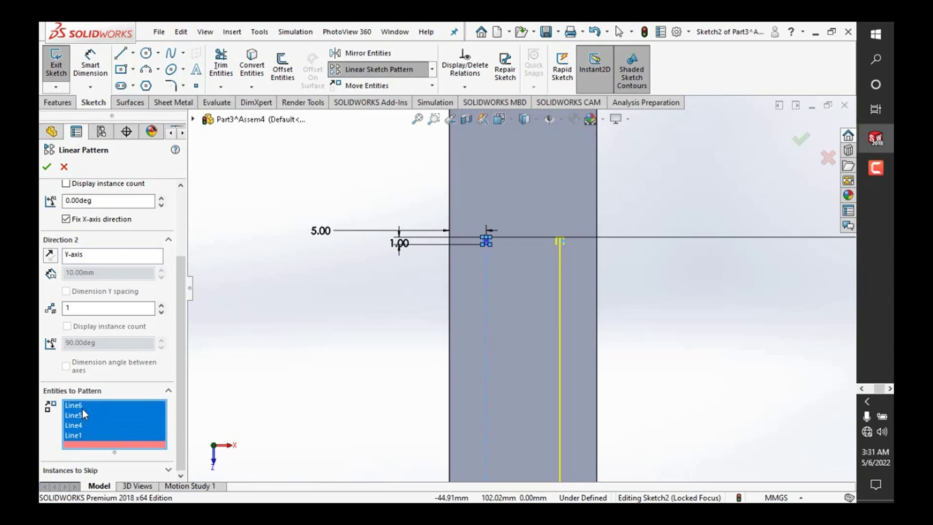
pyautogui.rightClick(83, 407)
pyautogui.click(120, 431)
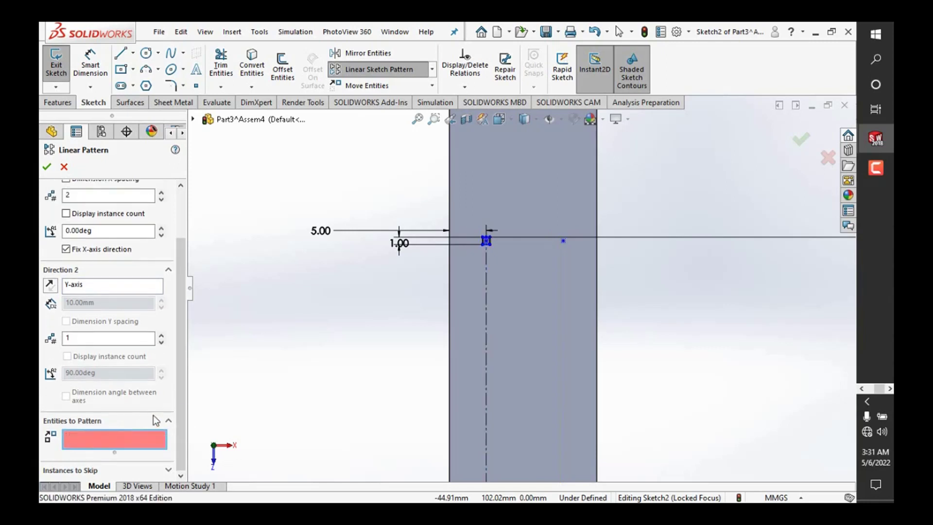
# Step: Select the square's left, right and remaining edges as the entities to pattern
pyautogui.scroll(-2, 515, 253)
pyautogui.scroll(-2, 510, 254)
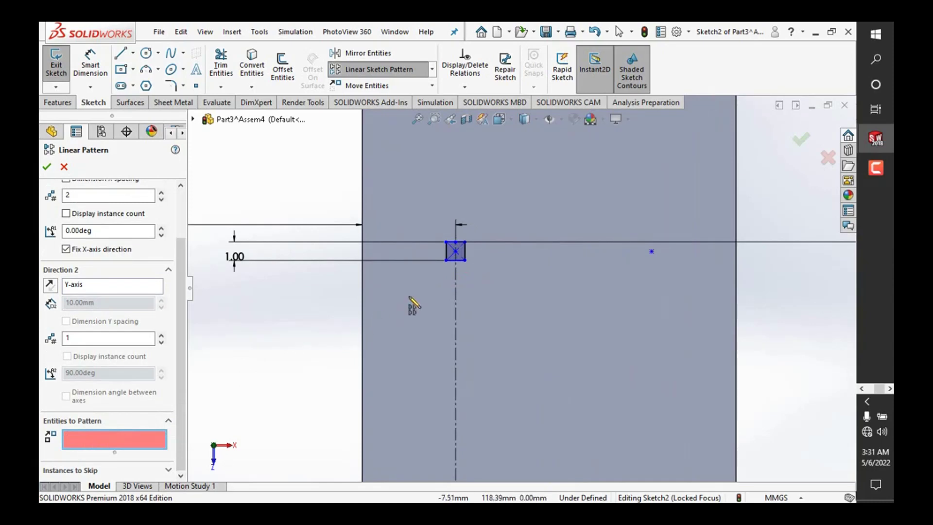
pyautogui.scroll(-2, 466, 253)
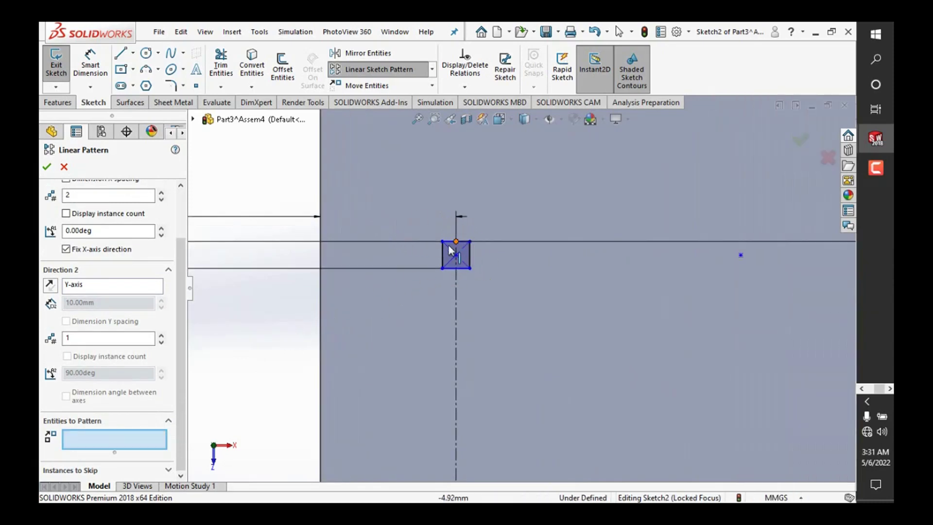
pyautogui.click(443, 256)
pyautogui.click(469, 258)
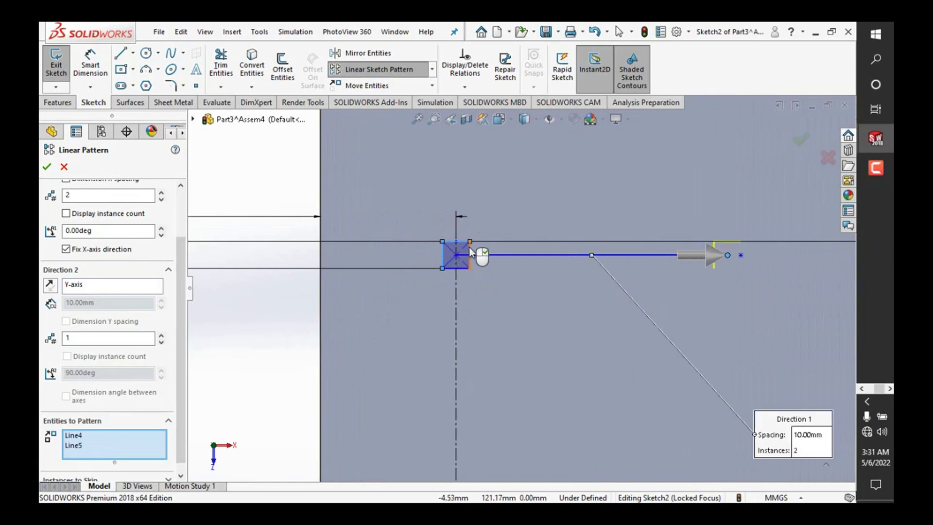
pyautogui.click(468, 268)
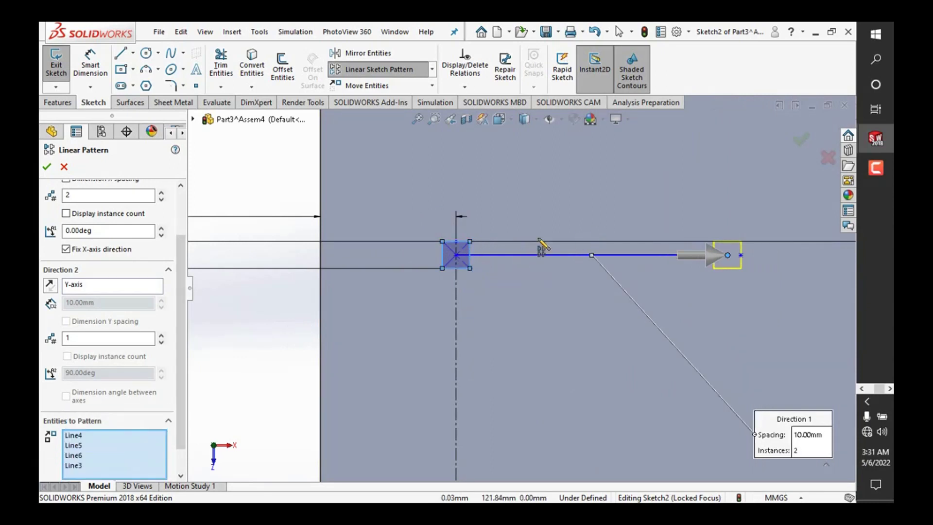
# Step: Set the Direction 1 pattern angle to 270 degrees
pyautogui.doubleClick(108, 226)
pyautogui.write('270')
pyautogui.press('Return')
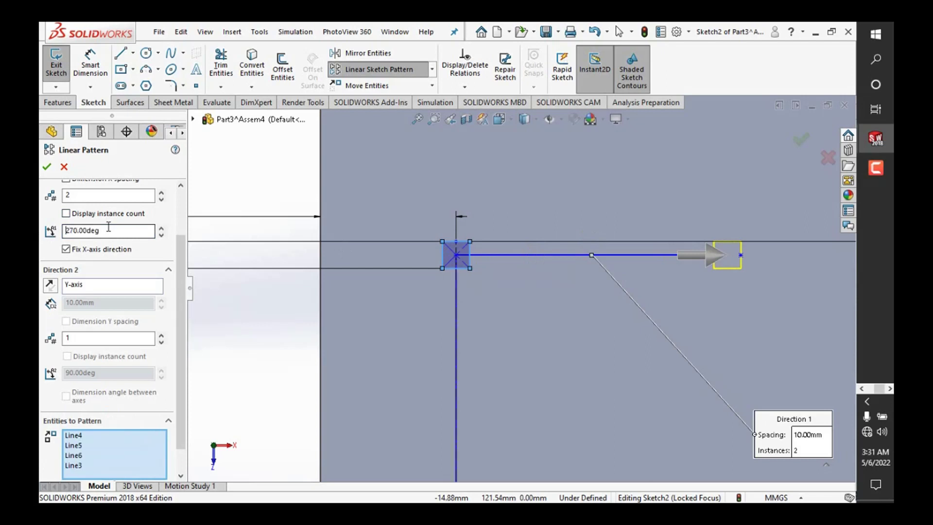
pyautogui.scroll(2, 605, 353)
pyautogui.scroll(2, 521, 288)
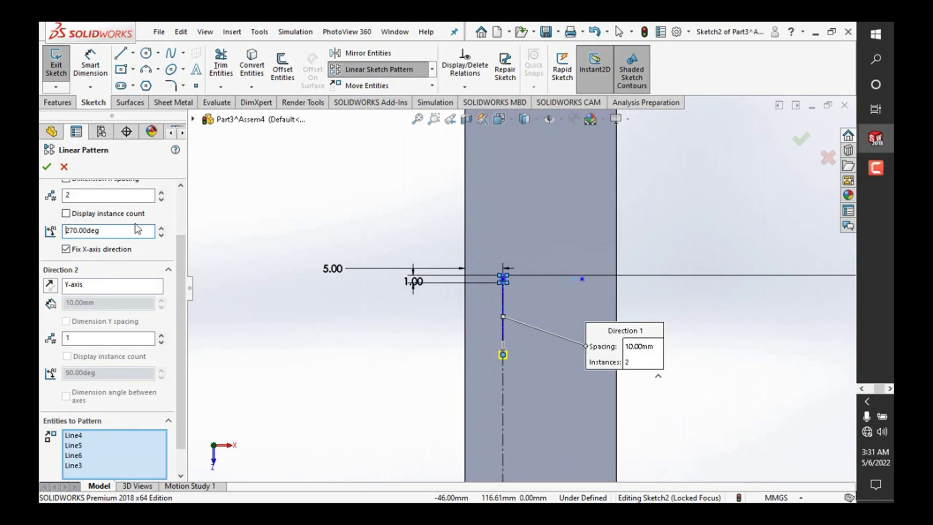
# Step: Raise the Direction 1 instance count to 8
pyautogui.click(161, 191)
pyautogui.click(162, 191)
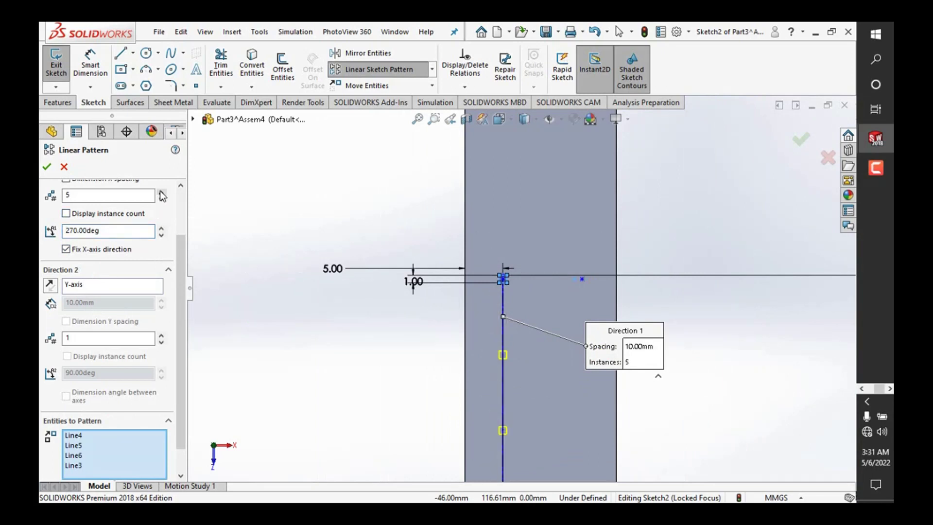
pyautogui.click(161, 192)
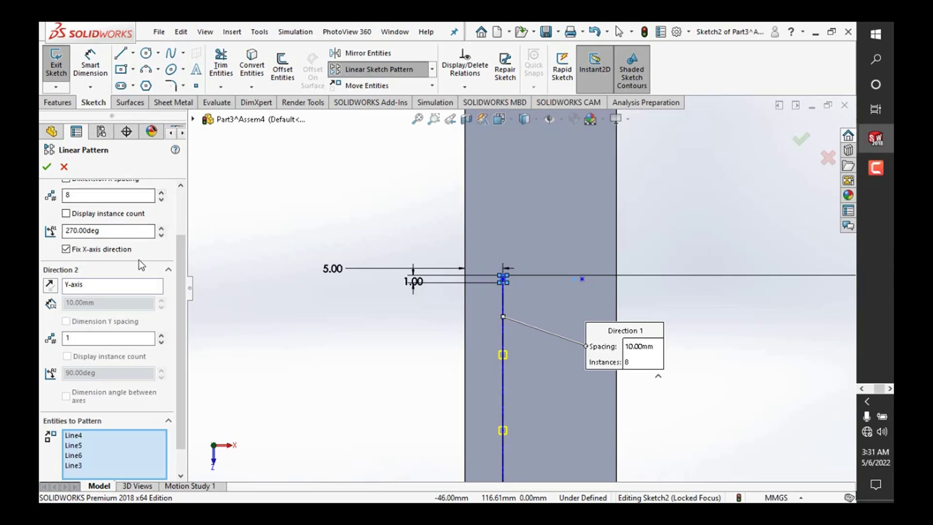
pyautogui.moveTo(177, 244); pyautogui.dragTo(179, 194)
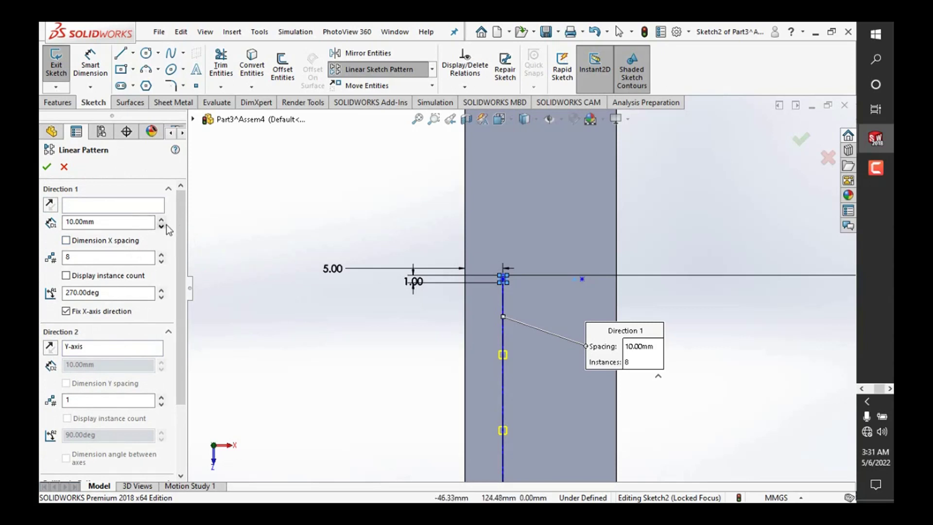
# Step: Set the pattern spacing to 5 mm
pyautogui.click(132, 225)
pyautogui.doubleClick(131, 225)
pyautogui.write('5')
pyautogui.press('Return')
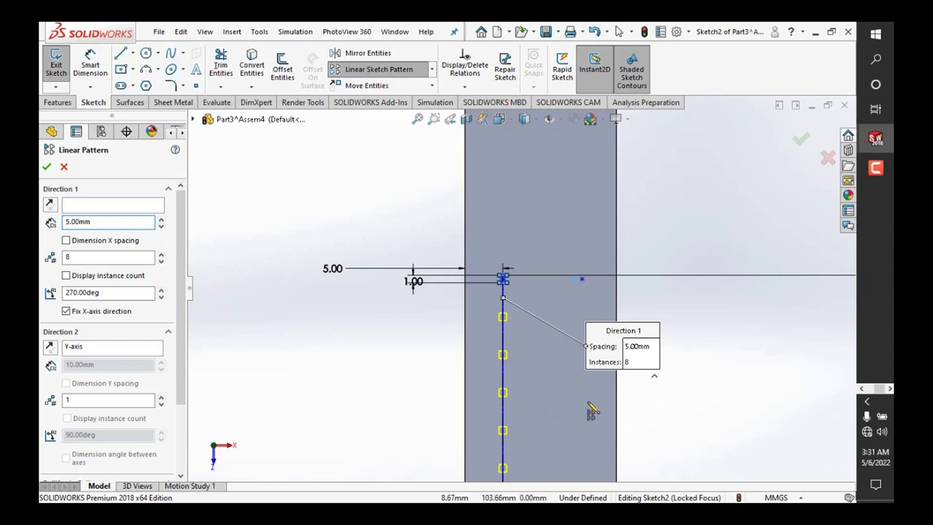
pyautogui.scroll(-3, 561, 408)
pyautogui.scroll(4, 515, 389)
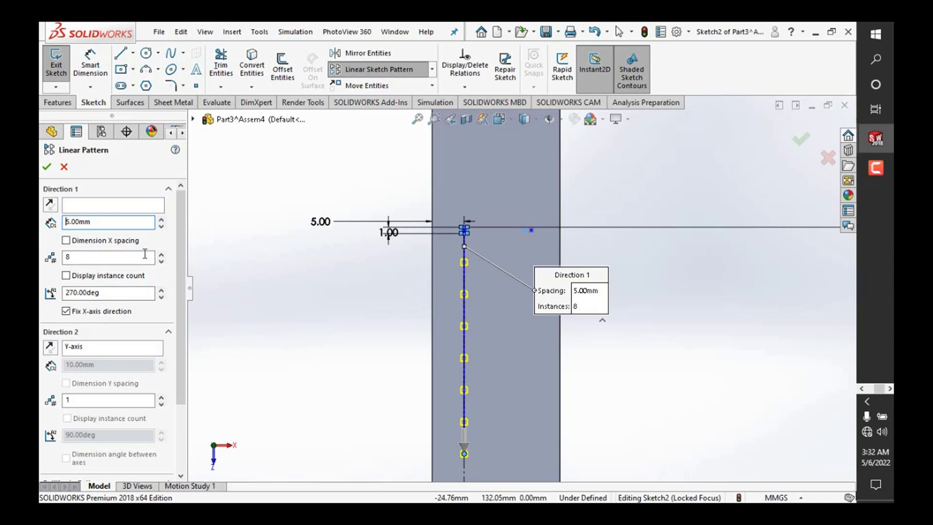
pyautogui.hotkey('shift', 'End')
# Step: Change the pattern spacing back to 10 mm
pyautogui.write('1')
pyautogui.press('Return')
pyautogui.scroll(3, 576, 371)
pyautogui.scroll(2, 559, 345)
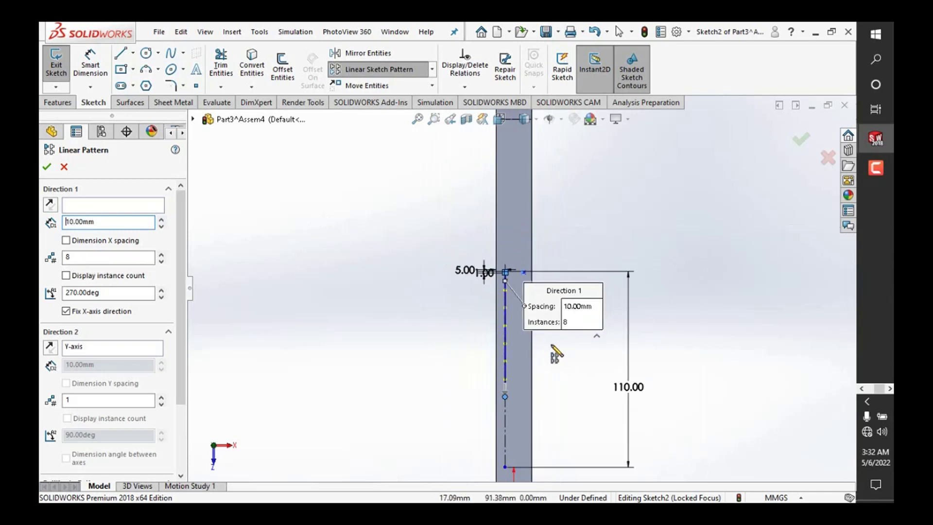
pyautogui.scroll(-3, 530, 406)
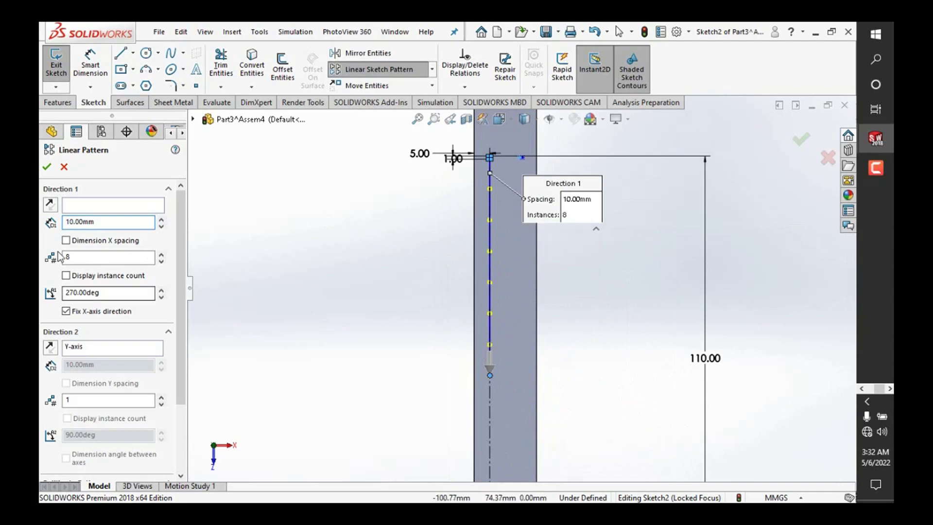
# Step: Lower the instance count to 7, then cancel the Linear Pattern without applying it
pyautogui.click(160, 261)
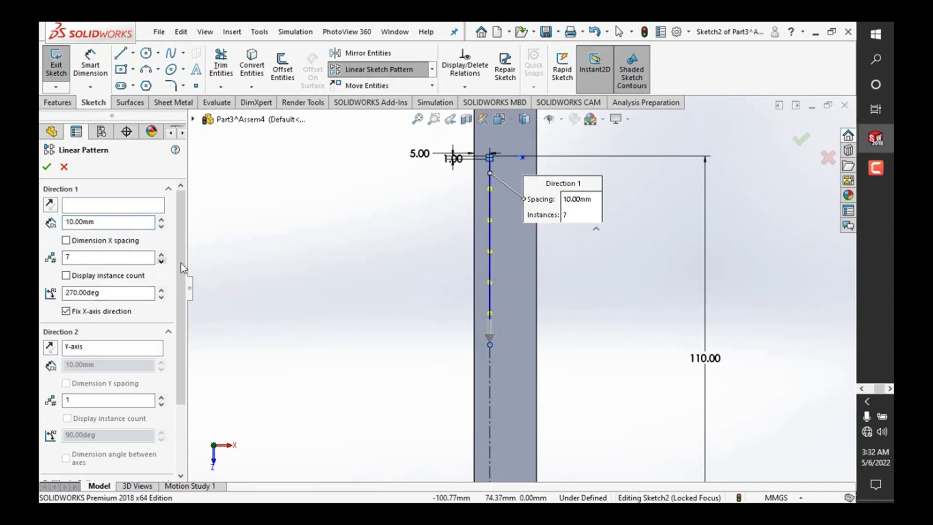
pyautogui.scroll(-2, 503, 270)
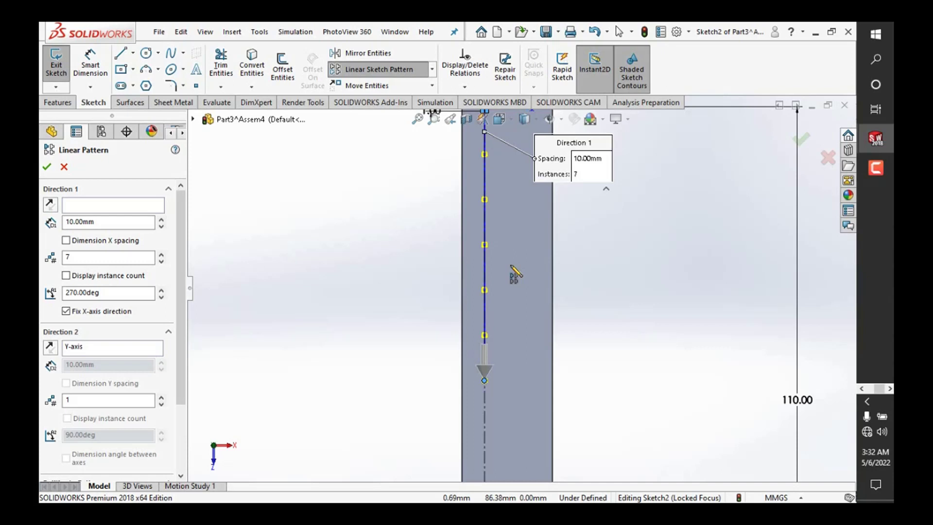
pyautogui.scroll(-1, 350, 340)
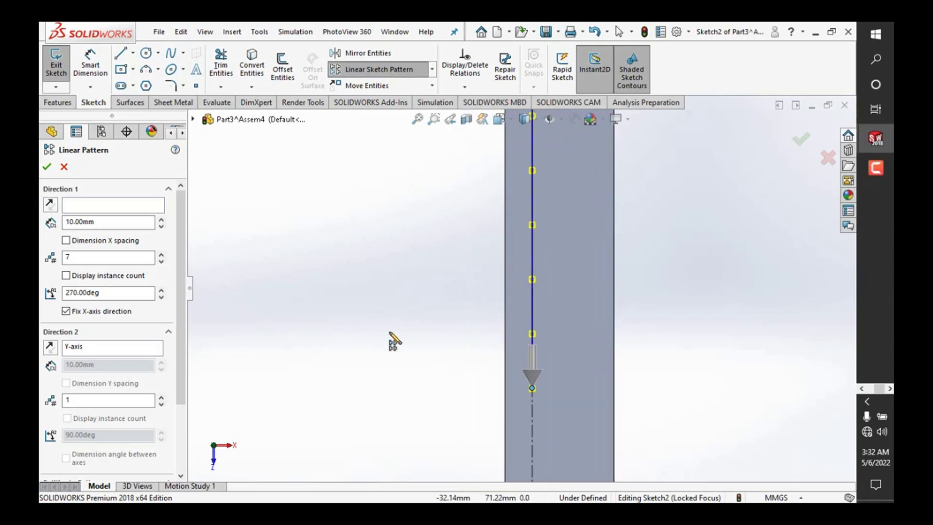
pyautogui.scroll(2, 532, 345)
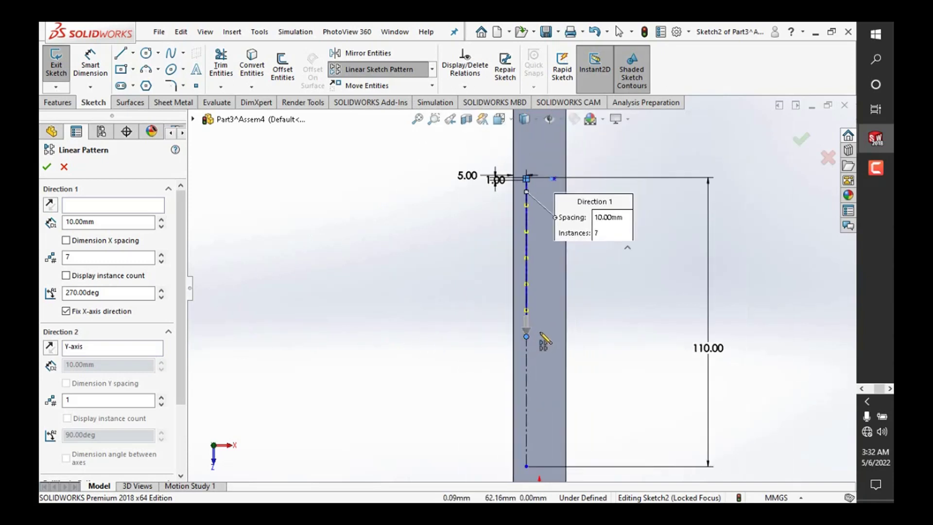
pyautogui.click(47, 166)
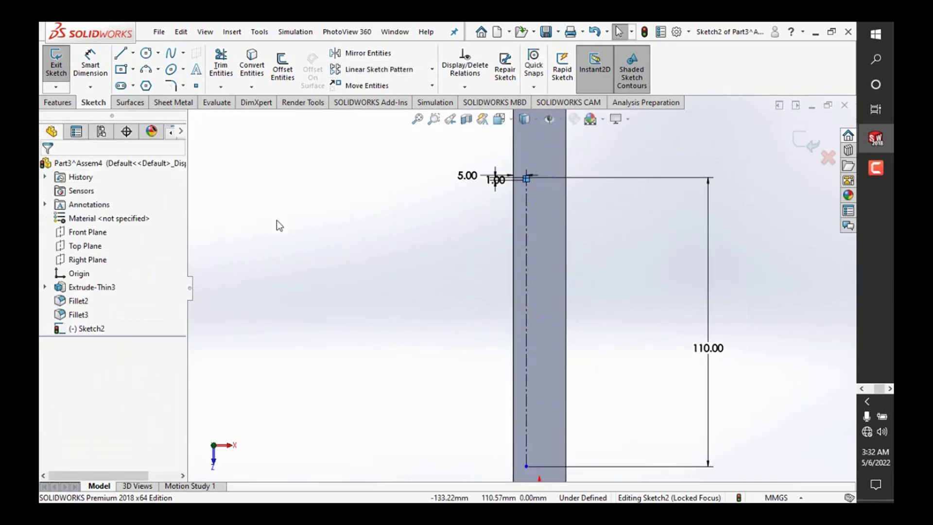
# Step: Zoom the view in on the small square atop the centerline
pyautogui.scroll(-2, 576, 337)
pyautogui.scroll(2, 514, 333)
pyautogui.scroll(2, 514, 333)
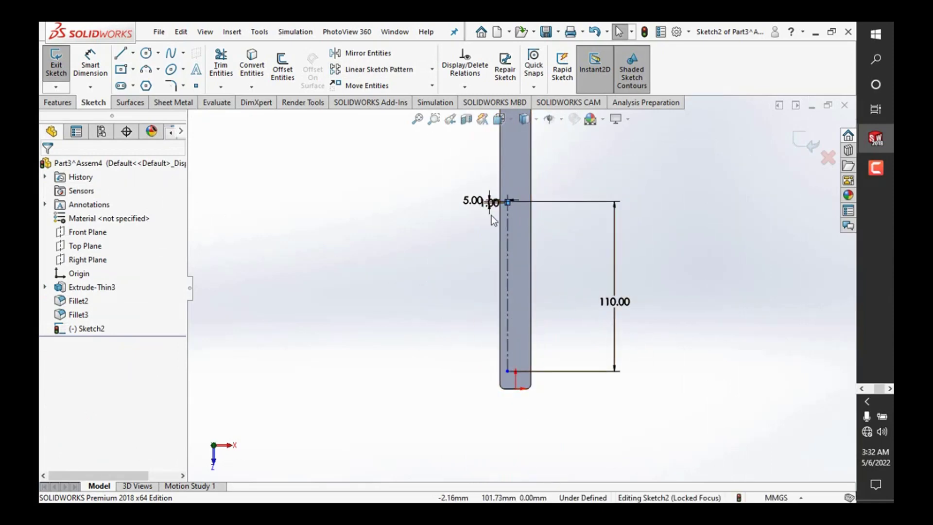
pyautogui.scroll(-3, 500, 209)
pyautogui.scroll(-1, 501, 209)
pyautogui.scroll(-2, 438, 197)
pyautogui.scroll(-2, 410, 248)
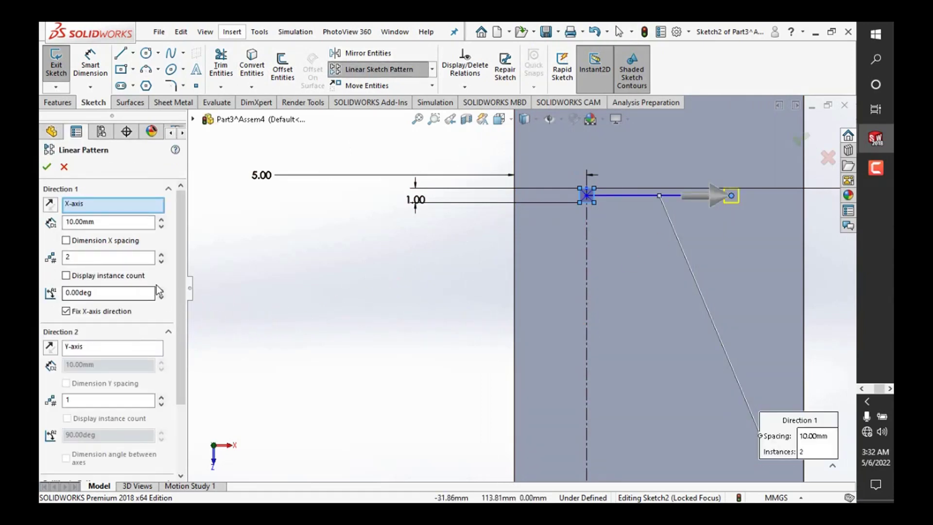
# Step: Point the pattern direction down the strip with 10 mm spacing
pyautogui.press('z')
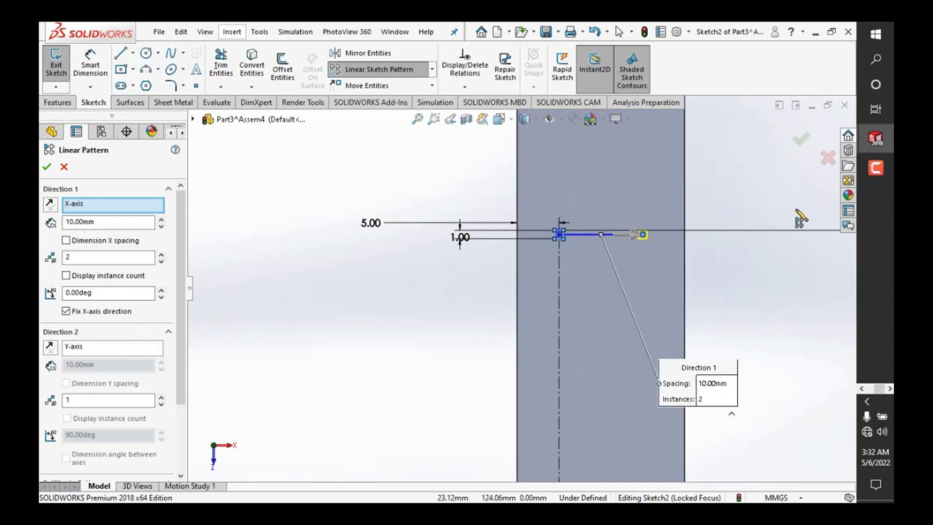
pyautogui.press('z')
pyautogui.moveTo(591, 257); pyautogui.dragTo(544, 341)
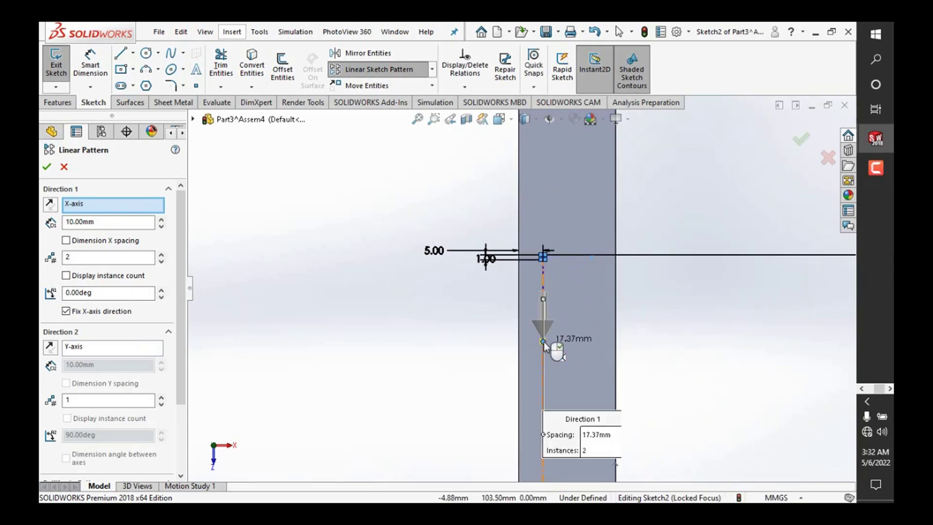
pyautogui.scroll(-3, 555, 299)
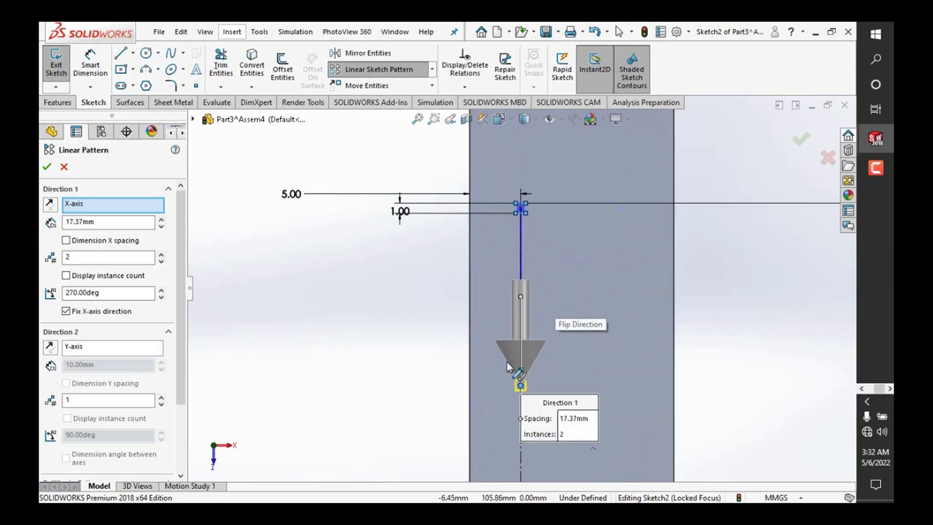
pyautogui.click(139, 226)
pyautogui.doubleClick(138, 225)
pyautogui.write('10')
pyautogui.press('Return')
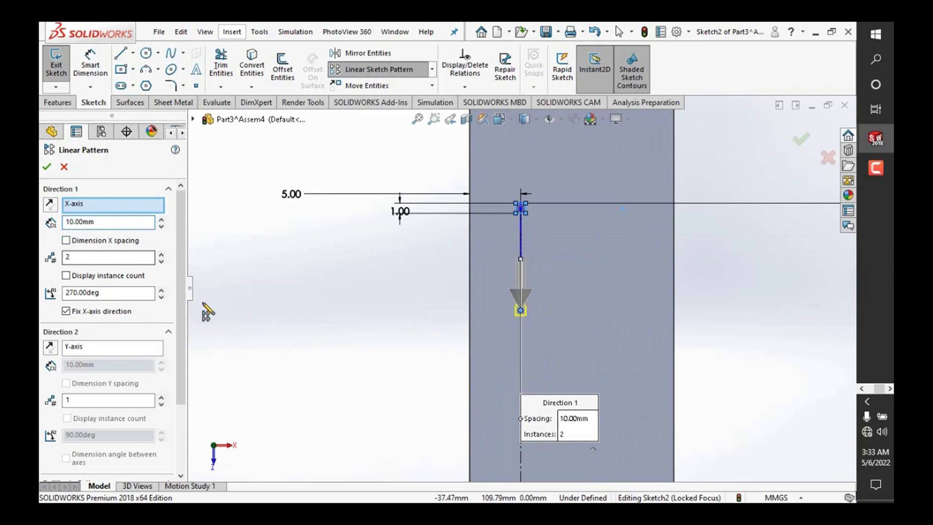
# Step: Increase the instances to 7 and apply the linear pattern
pyautogui.click(161, 254)
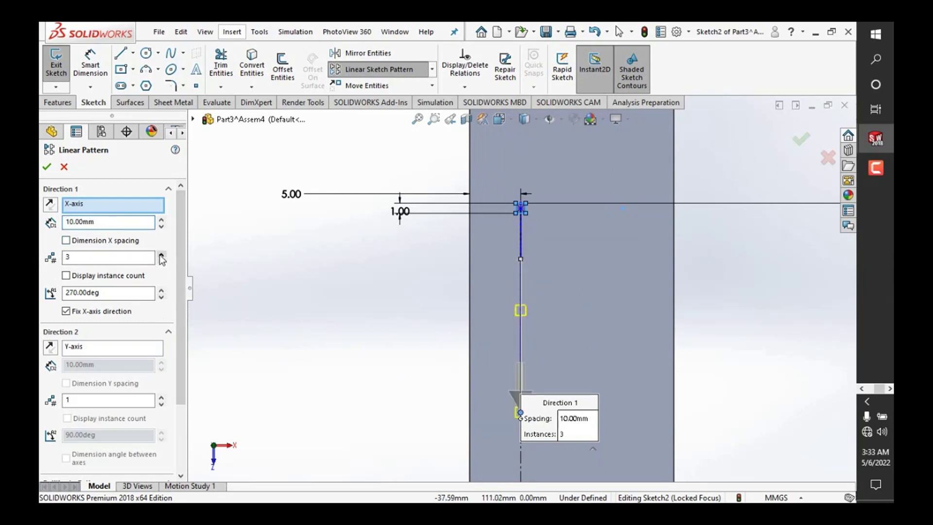
pyautogui.click(161, 254)
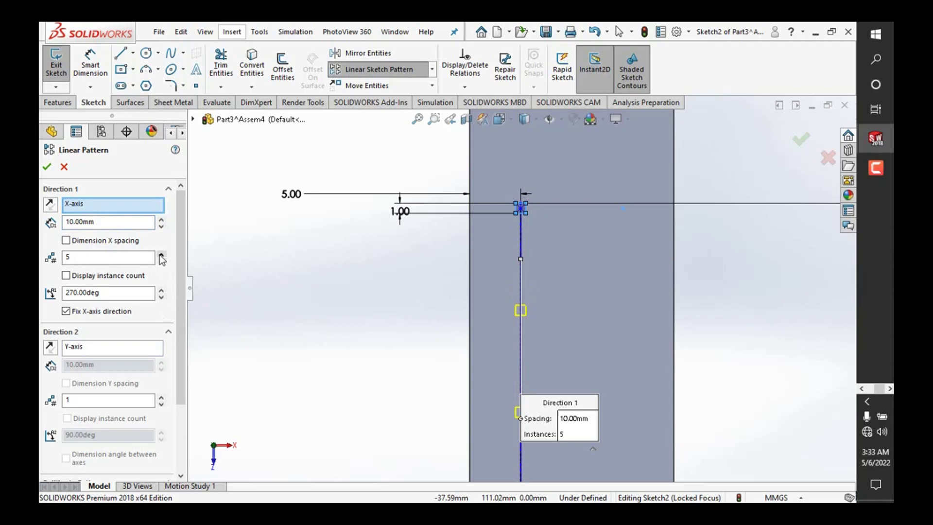
pyautogui.click(161, 254)
pyautogui.scroll(5, 506, 318)
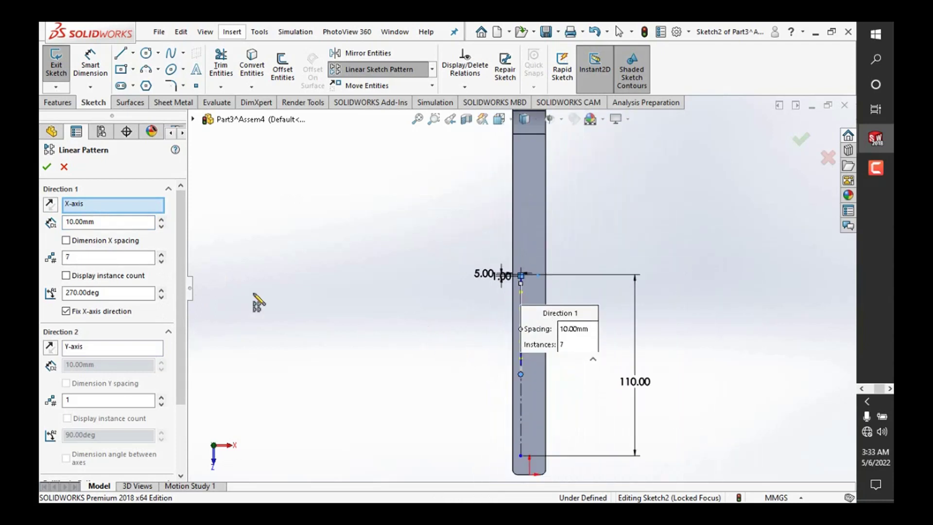
pyautogui.click(47, 167)
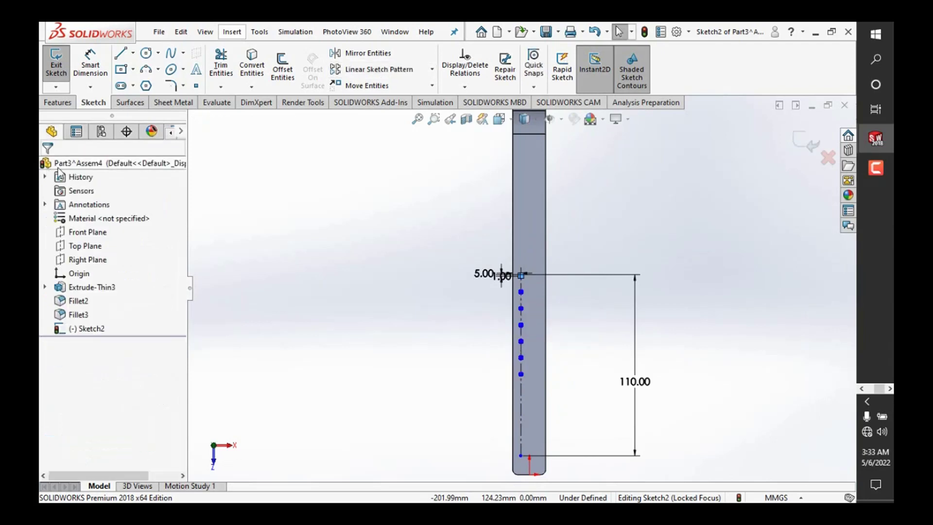
pyautogui.scroll(-4, 552, 383)
pyautogui.scroll(3, 471, 376)
pyautogui.scroll(-1, 489, 400)
pyautogui.scroll(-1, 495, 390)
pyautogui.scroll(1, 494, 390)
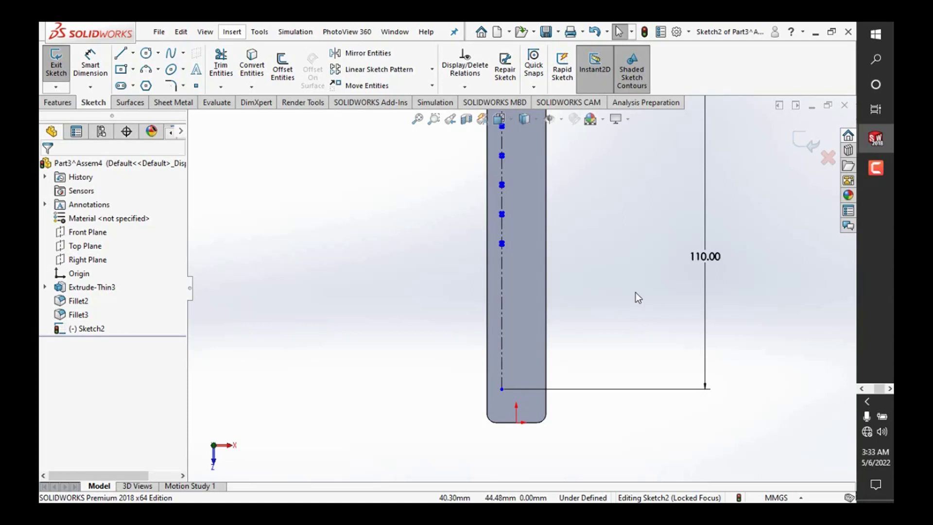
# Step: Delete the old 110.00 spacing dimension from the square-hole sketch
pyautogui.scroll(2, 523, 264)
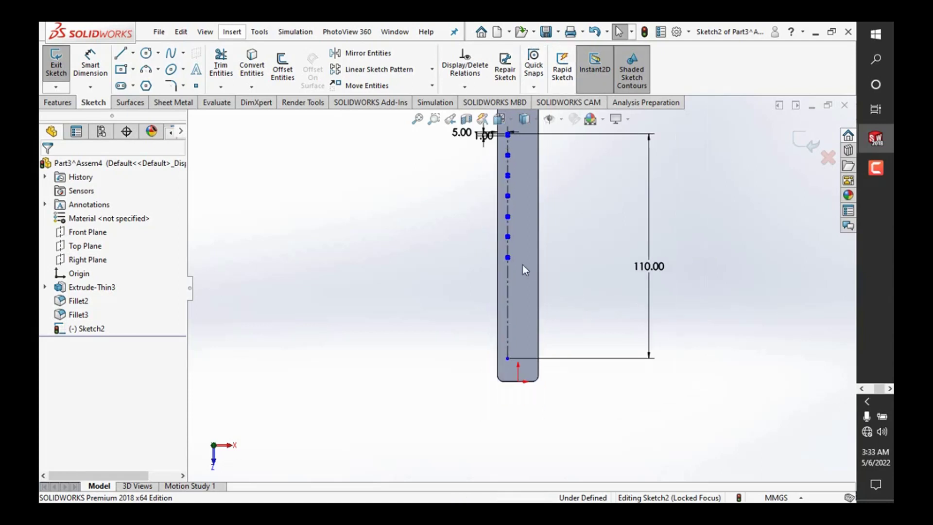
pyautogui.scroll(3, 558, 250)
pyautogui.click(579, 281)
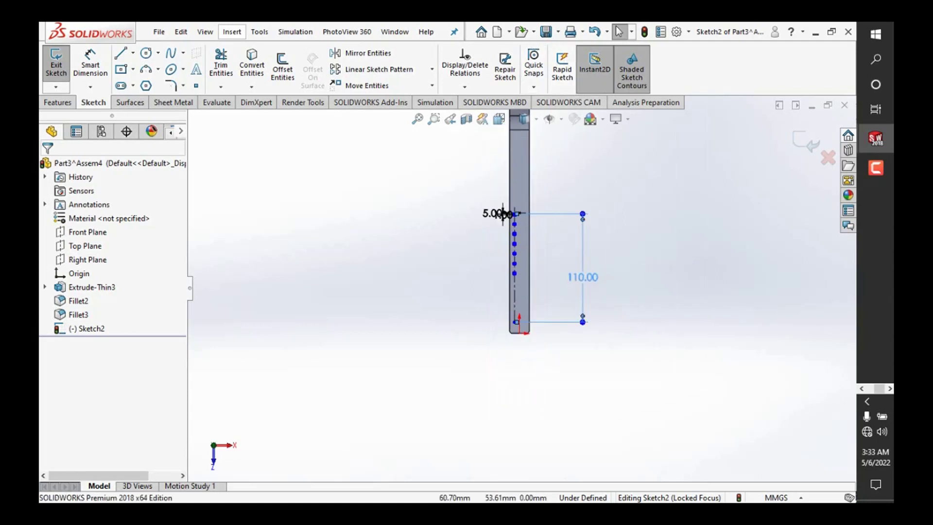
pyautogui.press('Delete')
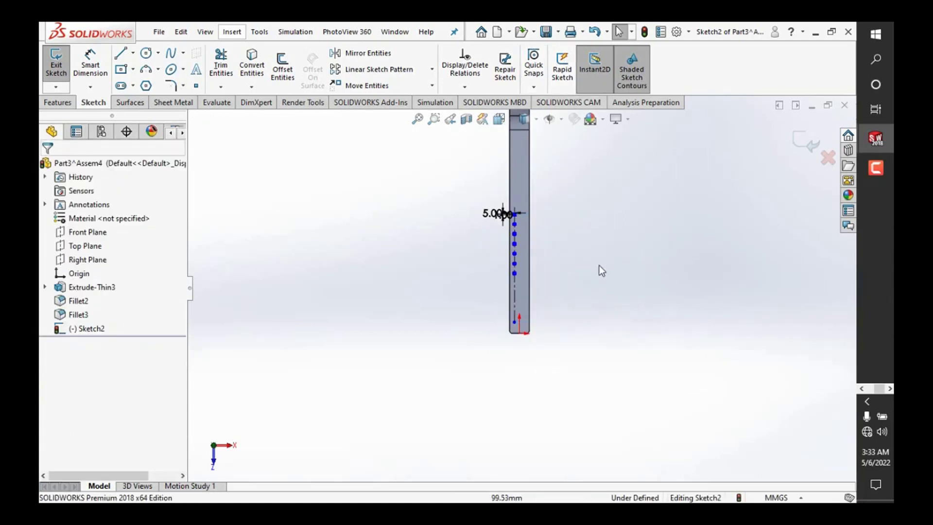
pyautogui.scroll(-3, 527, 250)
pyautogui.scroll(-1, 530, 250)
pyautogui.scroll(2, 486, 267)
pyautogui.scroll(-4, 486, 219)
# Step: Dimension 110 mm from the top square to the bottom square
pyautogui.click(90, 63)
pyautogui.scroll(-2, 559, 272)
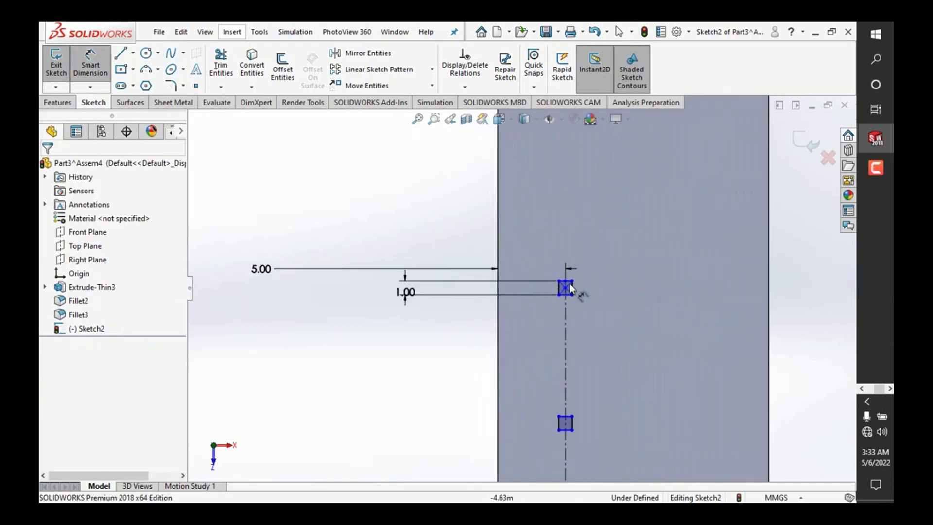
pyautogui.scroll(-3, 566, 289)
pyautogui.click(550, 279)
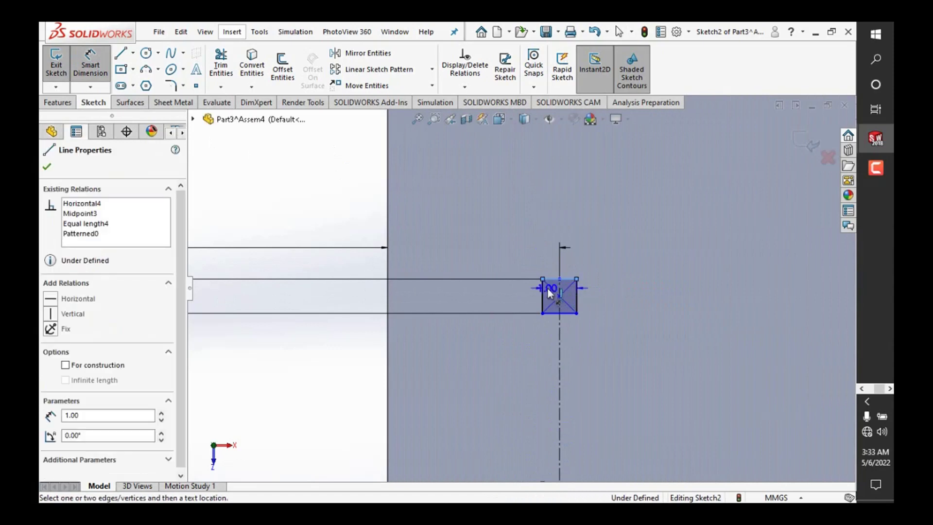
pyautogui.scroll(3, 548, 289)
pyautogui.scroll(2, 549, 290)
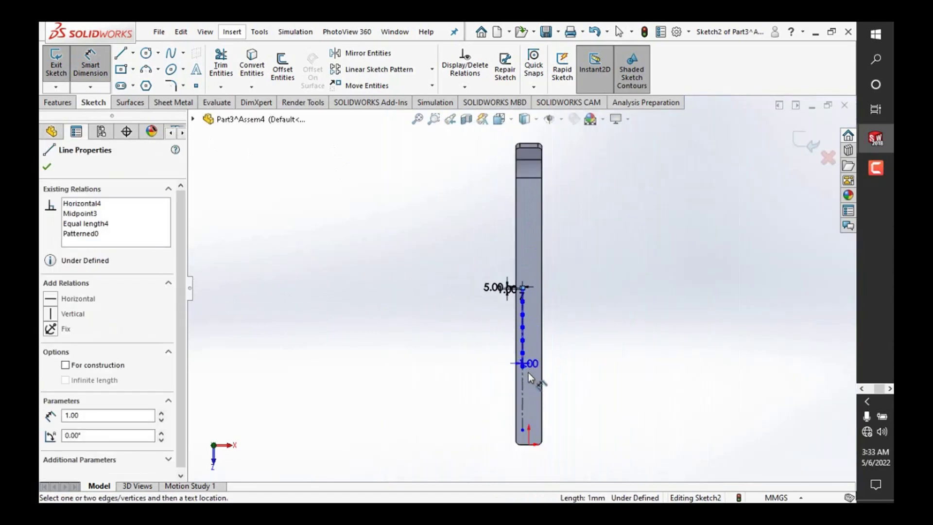
pyautogui.scroll(-1, 517, 371)
pyautogui.scroll(-2, 541, 246)
pyautogui.click(530, 236)
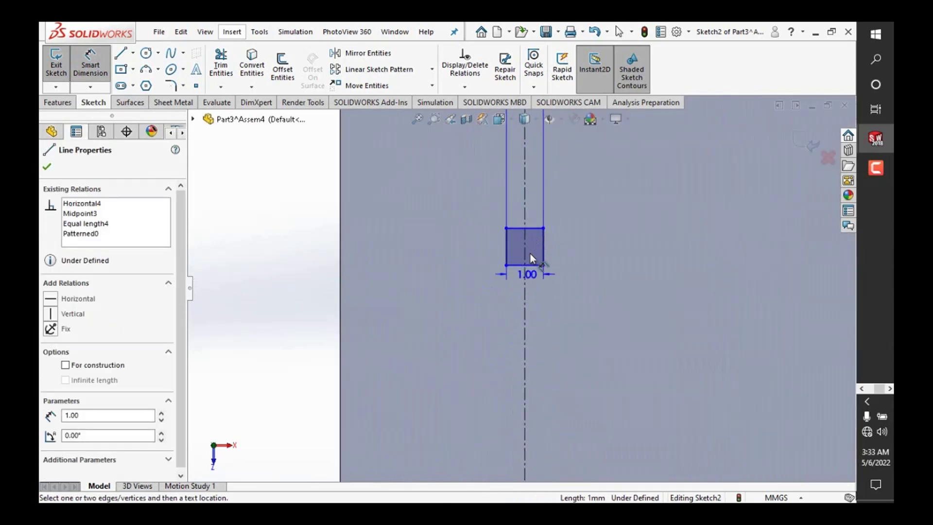
pyautogui.scroll(2, 216, 176)
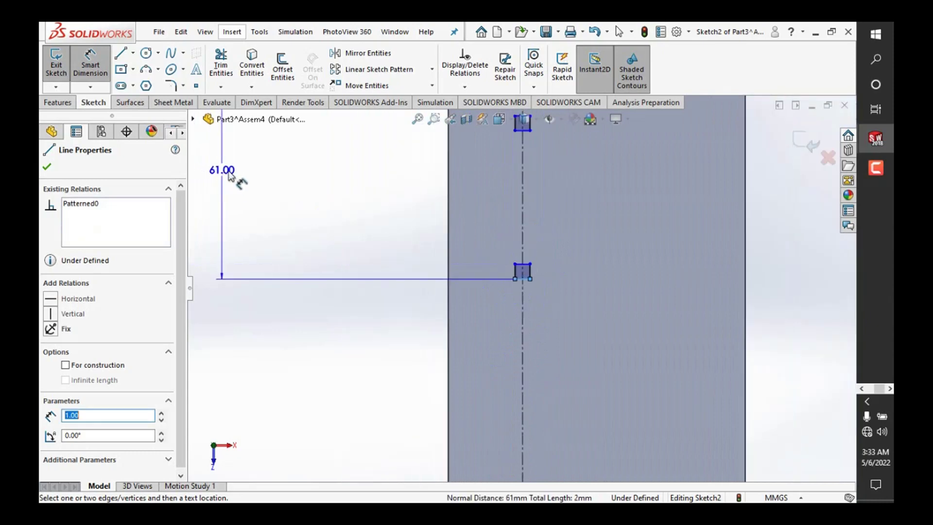
pyautogui.scroll(1, 262, 190)
pyautogui.scroll(1, 292, 193)
pyautogui.scroll(2, 337, 205)
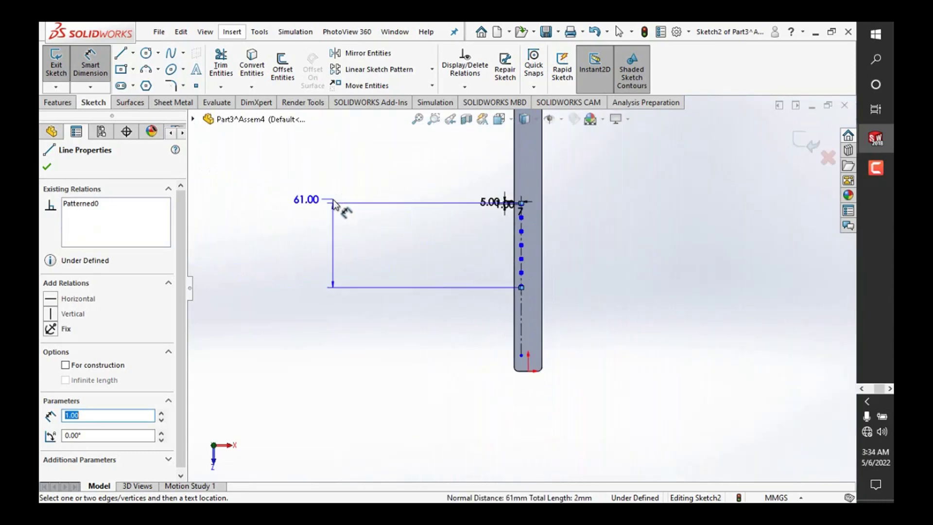
pyautogui.click(358, 247)
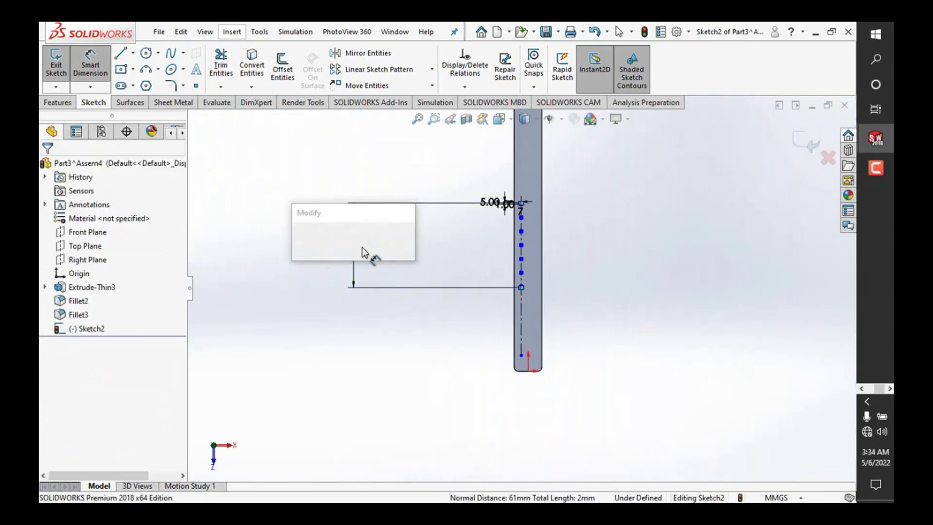
pyautogui.write('110')
pyautogui.press('Return')
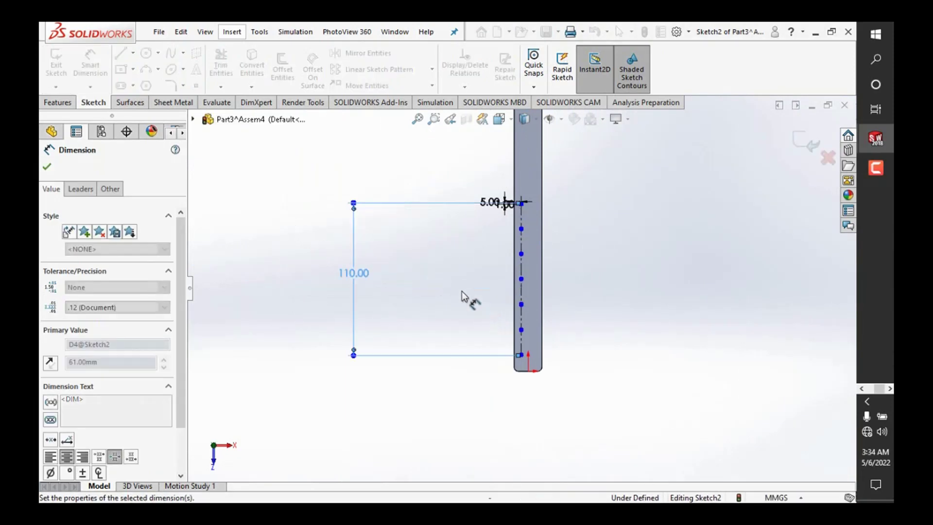
pyautogui.scroll(-1, 455, 279)
pyautogui.press('Escape')
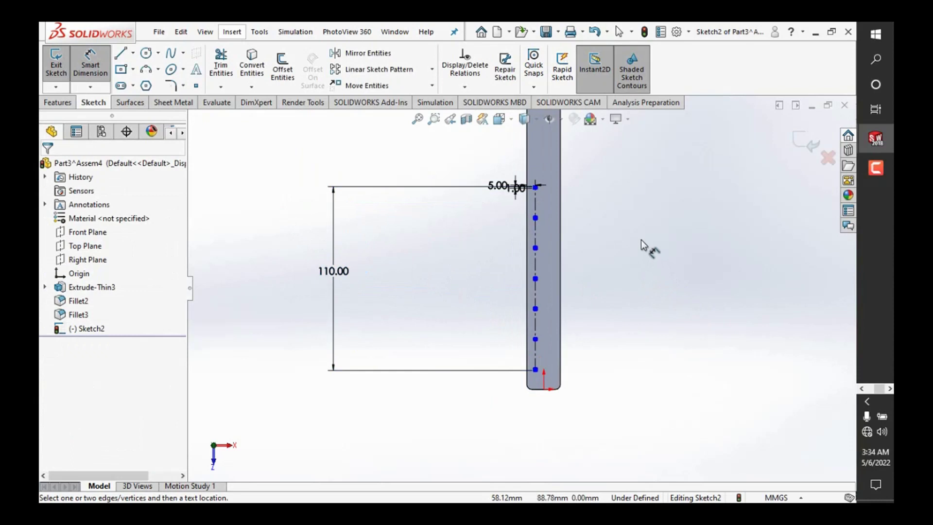
pyautogui.rightClick(641, 236)
pyautogui.click(674, 276)
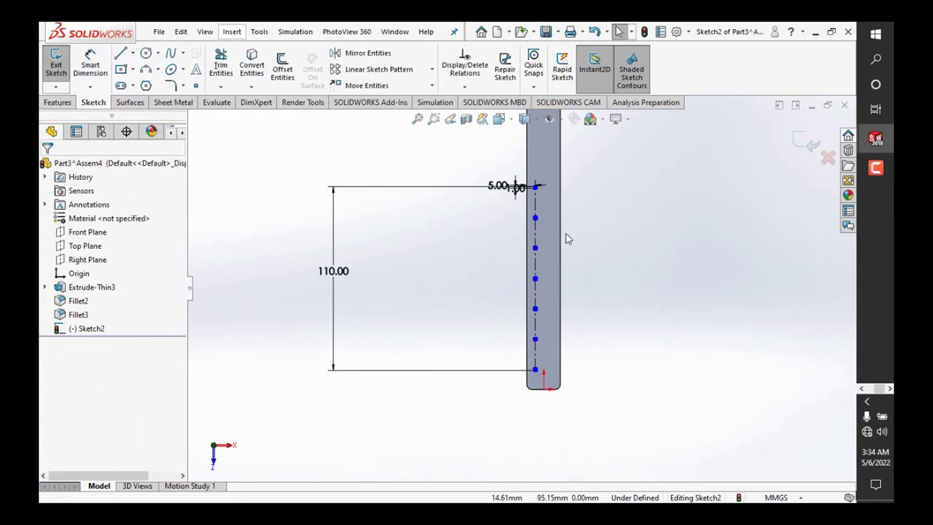
# Step: Change the square size dimension from 1.00 to 2.00 mm
pyautogui.scroll(-4, 565, 233)
pyautogui.scroll(-5, 468, 191)
pyautogui.scroll(-4, 468, 190)
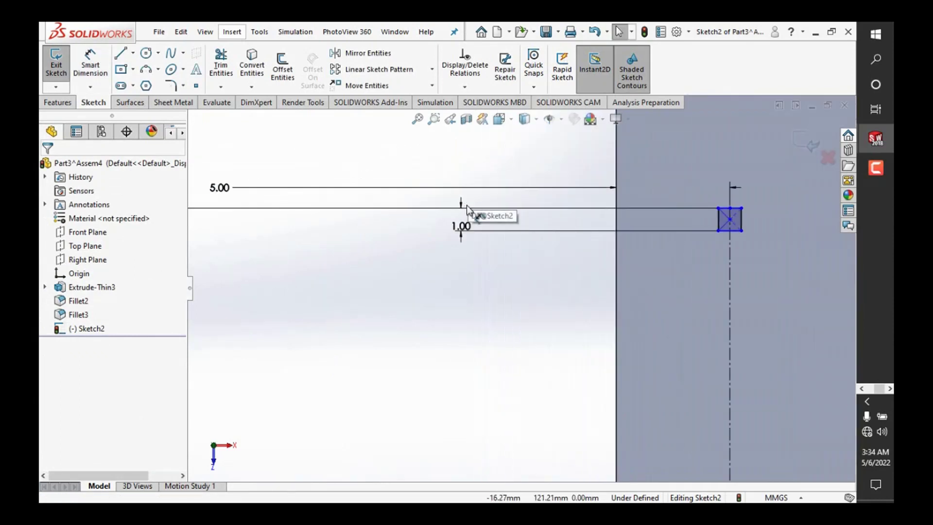
pyautogui.doubleClick(460, 227)
pyautogui.write('2')
pyautogui.press('Return')
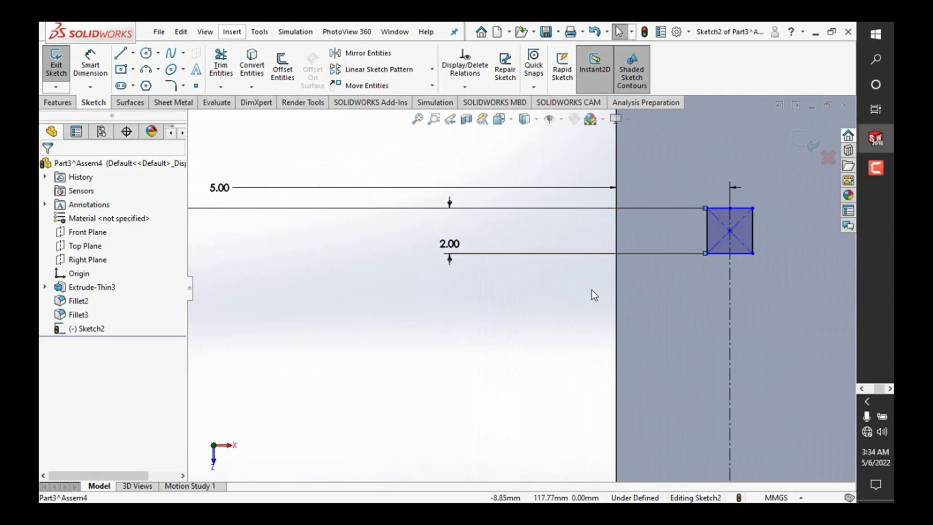
pyautogui.scroll(3, 608, 274)
pyautogui.scroll(3, 611, 277)
pyautogui.scroll(2, 612, 282)
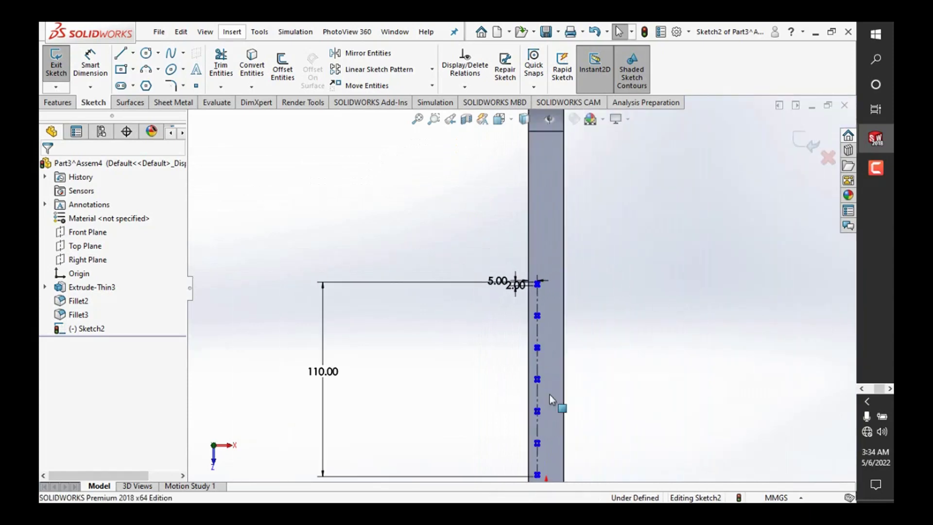
pyautogui.scroll(-2, 545, 398)
pyautogui.scroll(2, 546, 397)
pyautogui.scroll(-2, 520, 229)
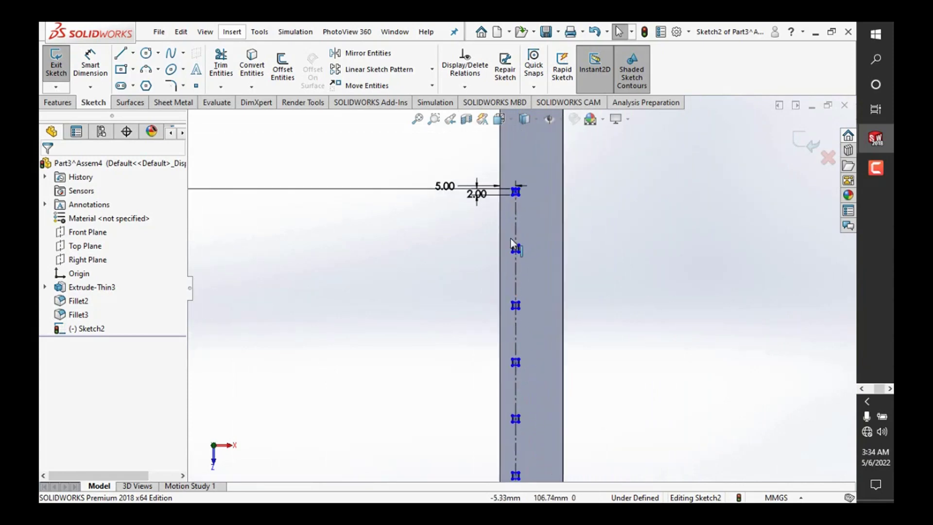
# Step: Extruded-cut the square-hole sketch with end condition Up To Next
pyautogui.click(60, 102)
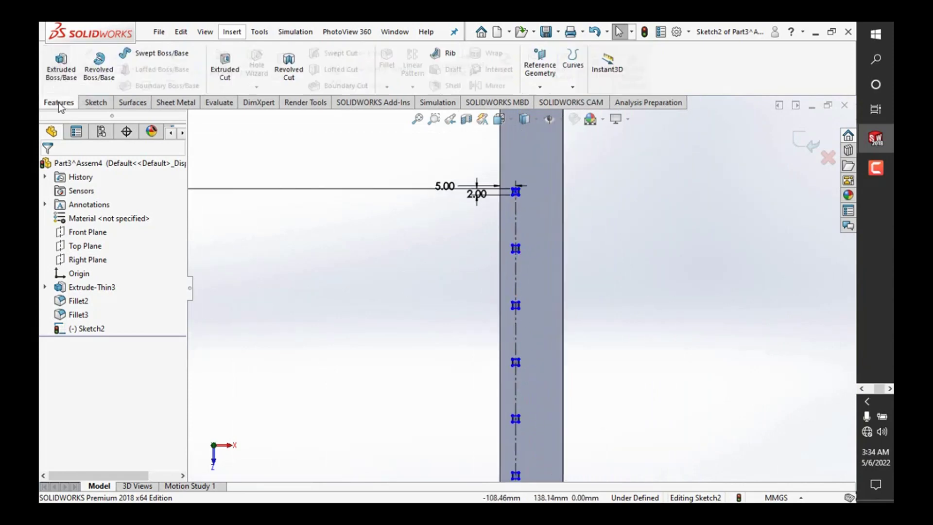
pyautogui.click(225, 72)
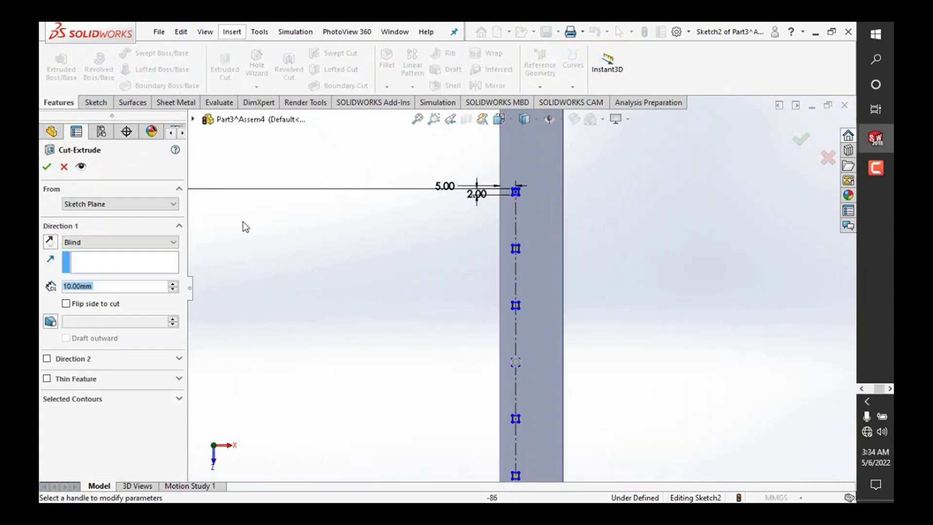
pyautogui.click(112, 243)
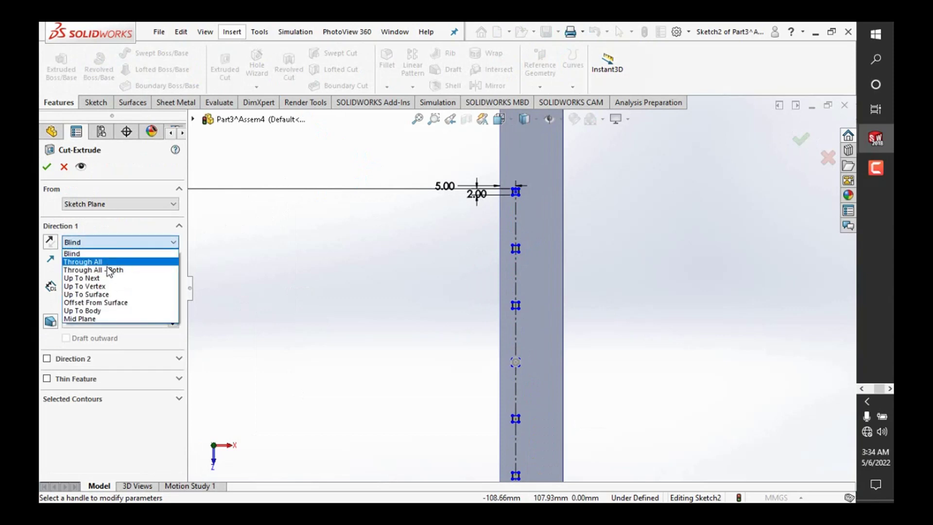
pyautogui.click(108, 276)
pyautogui.click(47, 167)
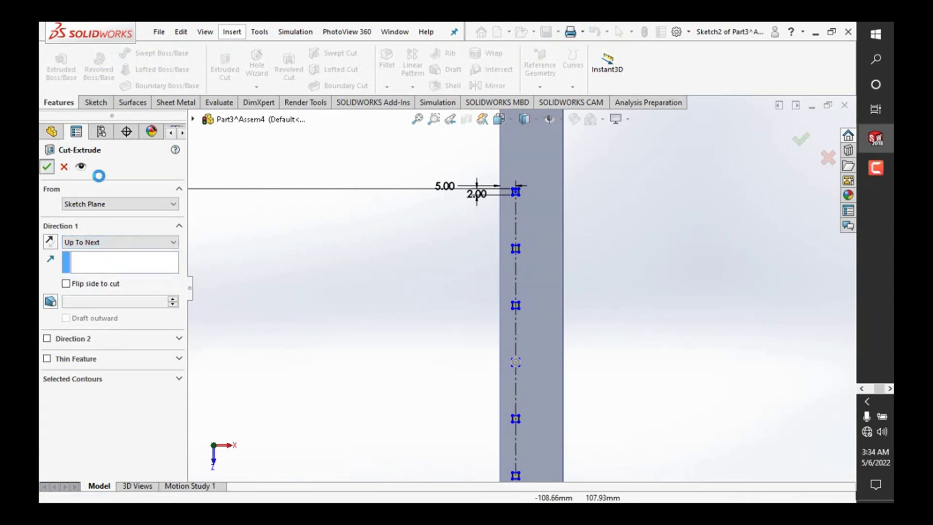
pyautogui.scroll(3, 496, 262)
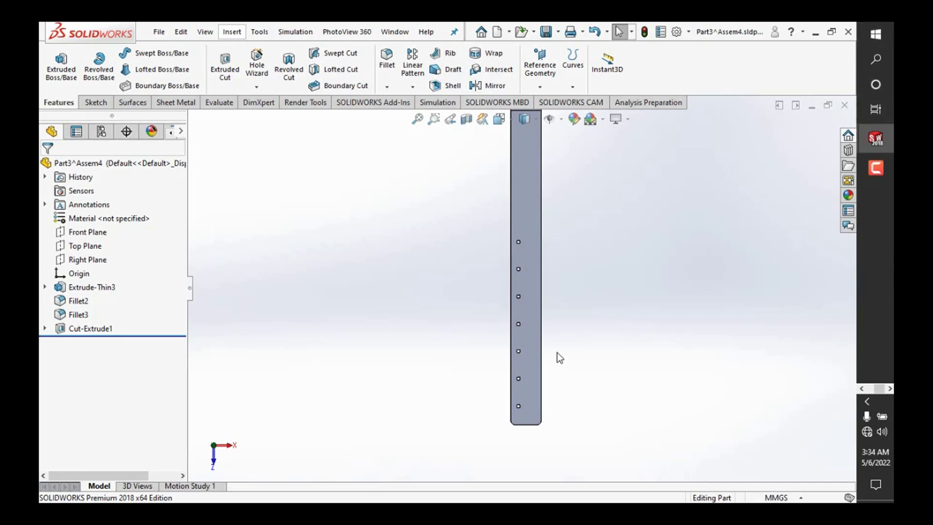
# Step: Inspect the strap in isometric view (Ctrl+7) and select Right Plane
pyautogui.scroll(-1, 527, 270)
pyautogui.scroll(-3, 531, 244)
pyautogui.scroll(4, 531, 244)
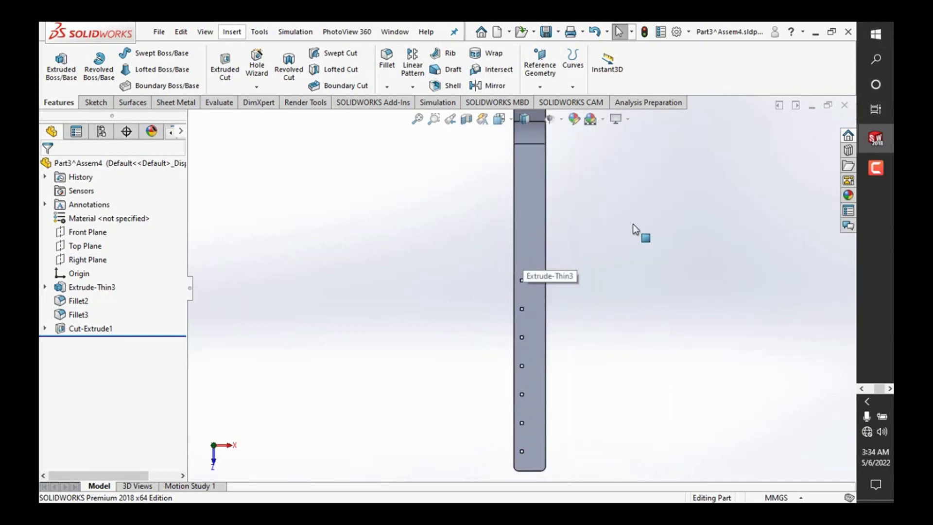
pyautogui.hotkey('ctrl', '7')
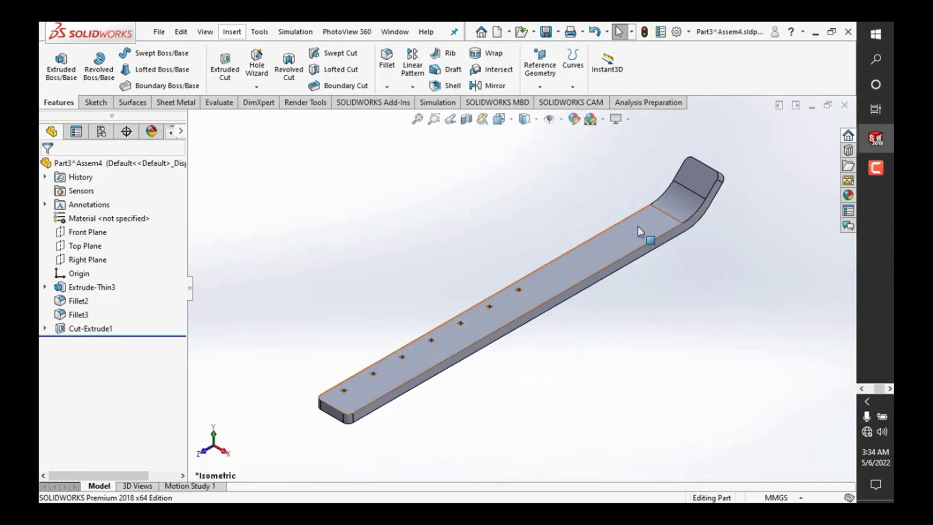
pyautogui.scroll(-3, 675, 200)
pyautogui.scroll(3, 675, 199)
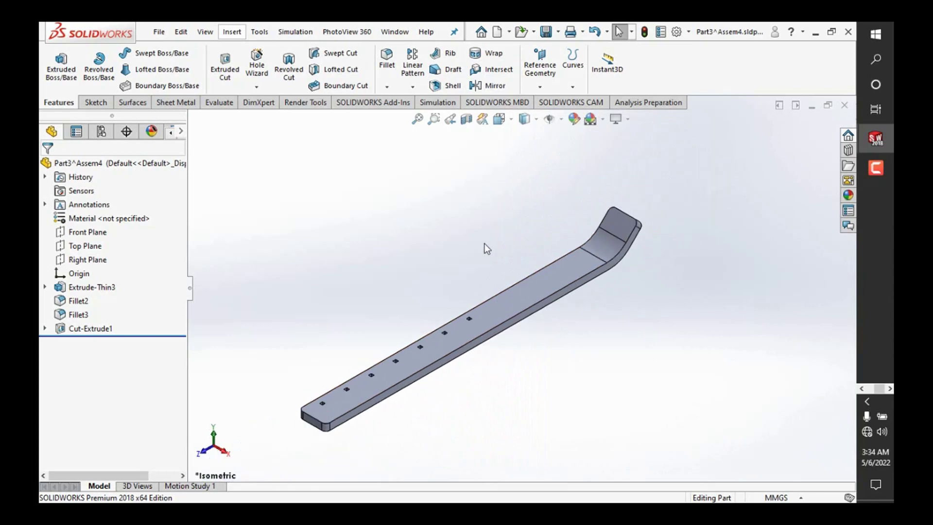
pyautogui.scroll(-2, 491, 262)
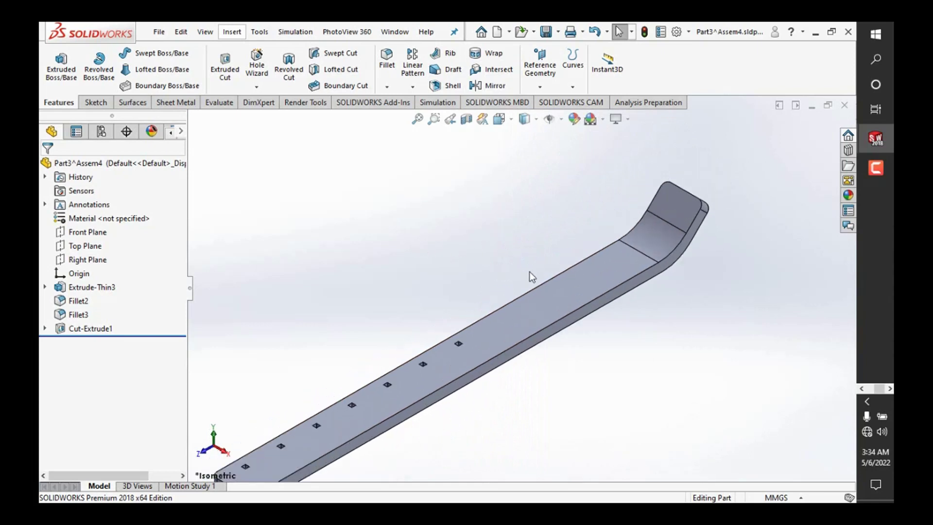
pyautogui.click(594, 287)
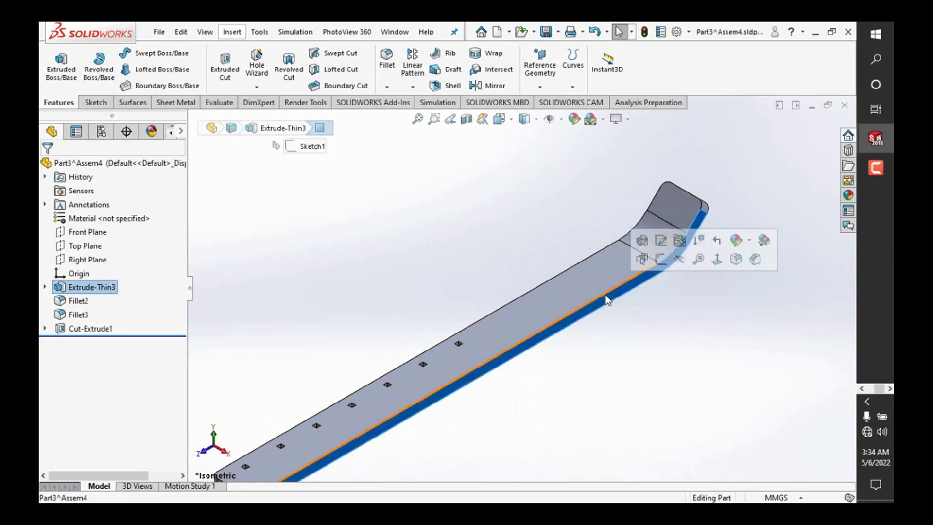
pyautogui.click(352, 258)
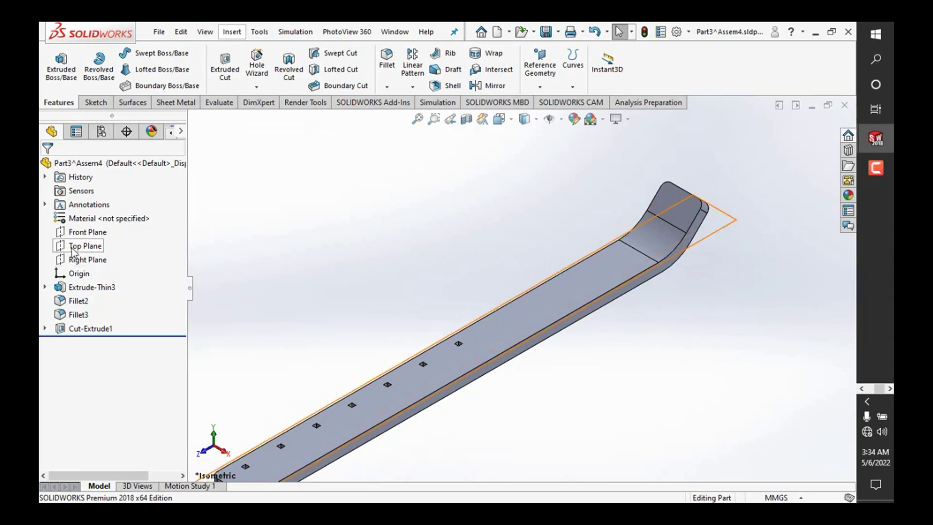
pyautogui.click(94, 262)
# Step: Start a sketch on Right Plane and draw a 3-point semicircular arc on the strap's top edge
pyautogui.click(105, 242)
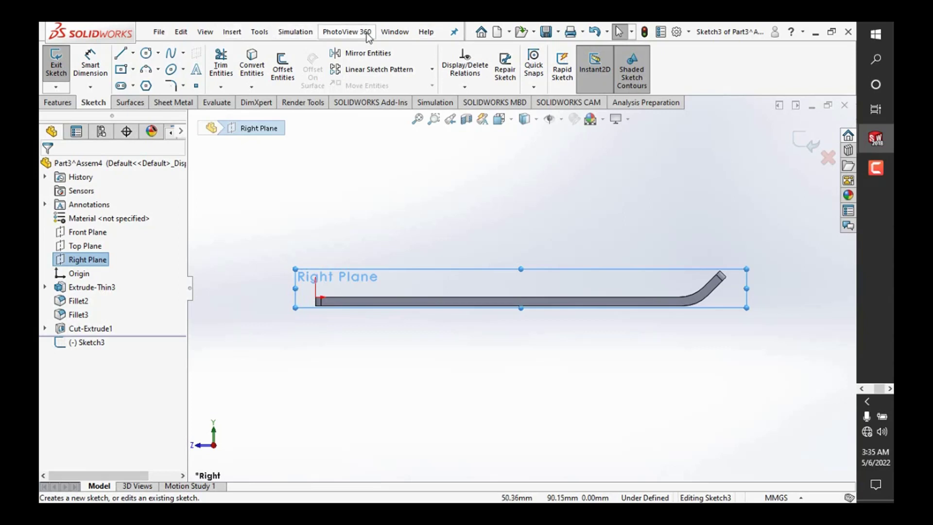
pyautogui.press('z')
pyautogui.scroll(-3, 666, 306)
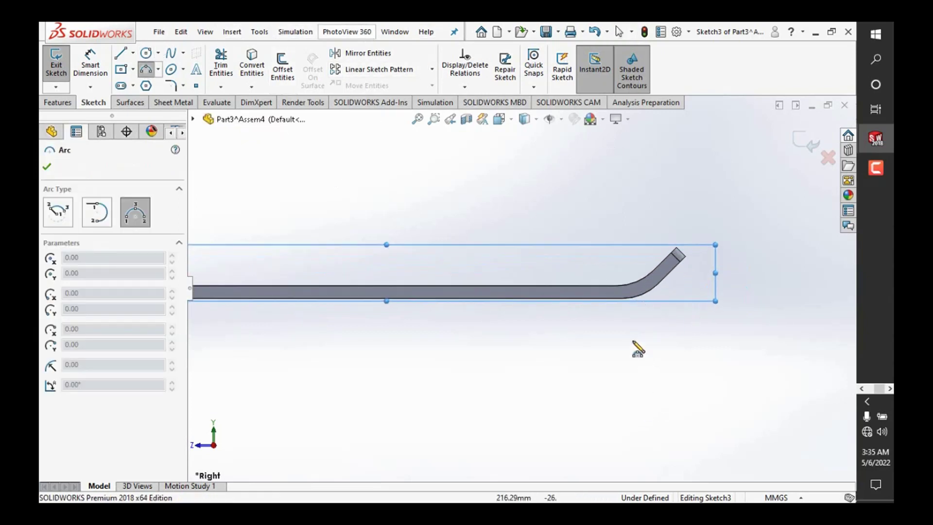
pyautogui.scroll(-3, 617, 311)
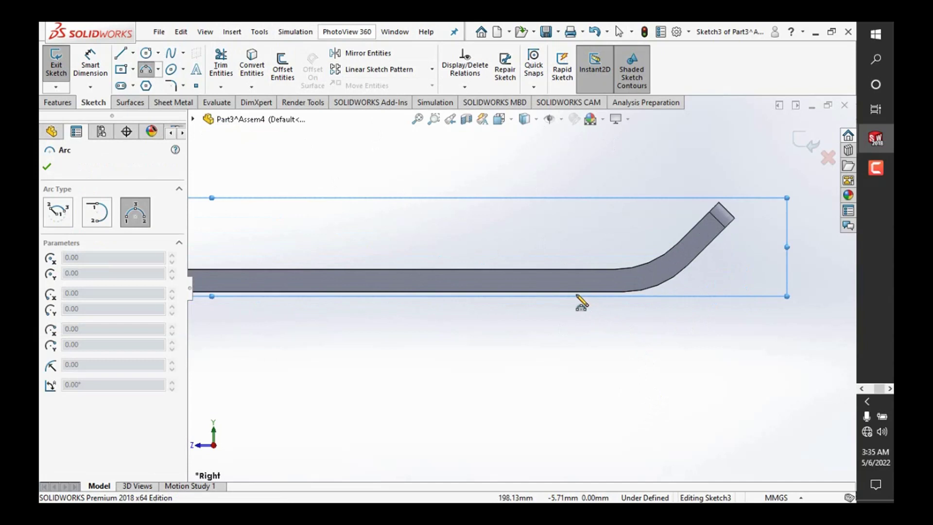
pyautogui.click(542, 278)
pyautogui.click(553, 269)
pyautogui.click(540, 257)
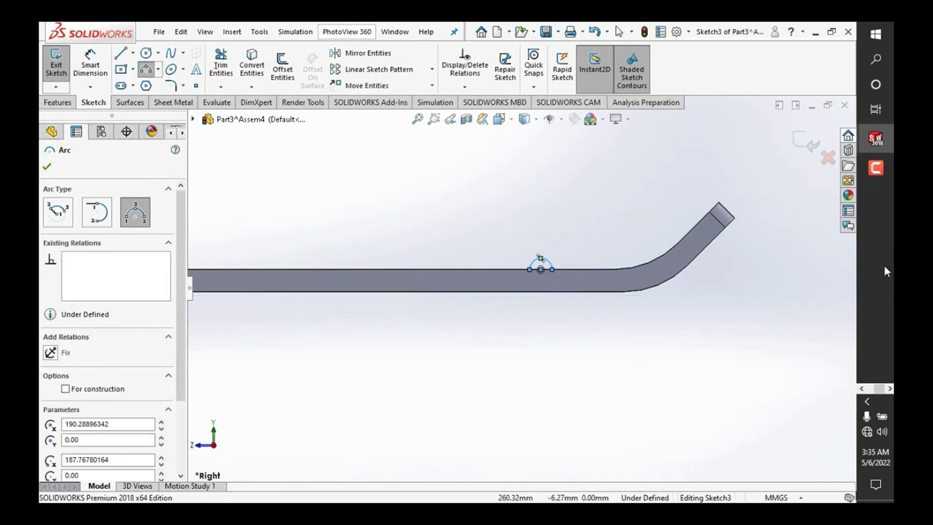
pyautogui.click(875, 167)
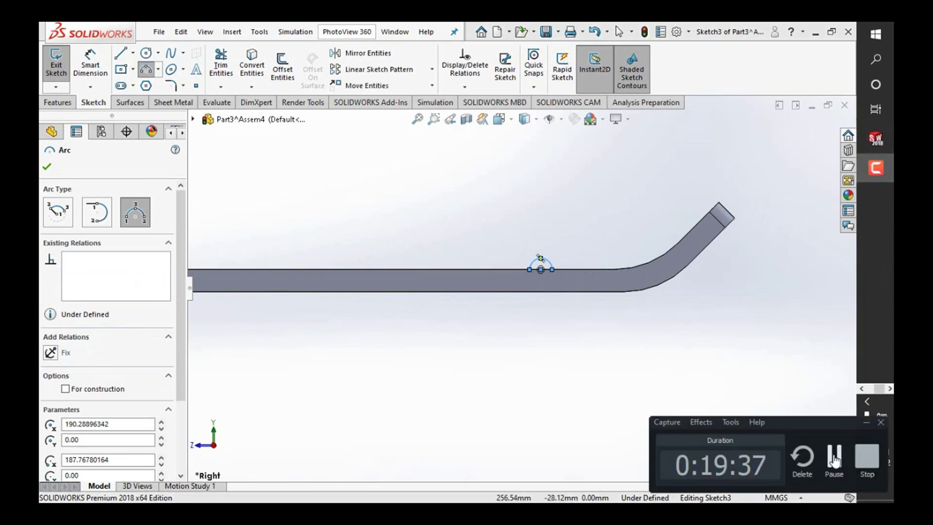
# Step: Place a sketch point at the bent end's corner
pyautogui.click(627, 195)
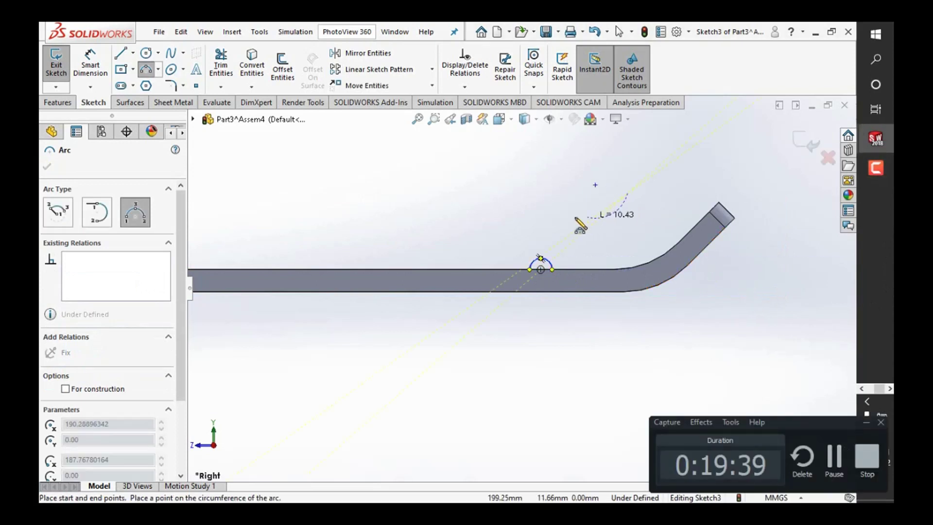
pyautogui.press('Escape')
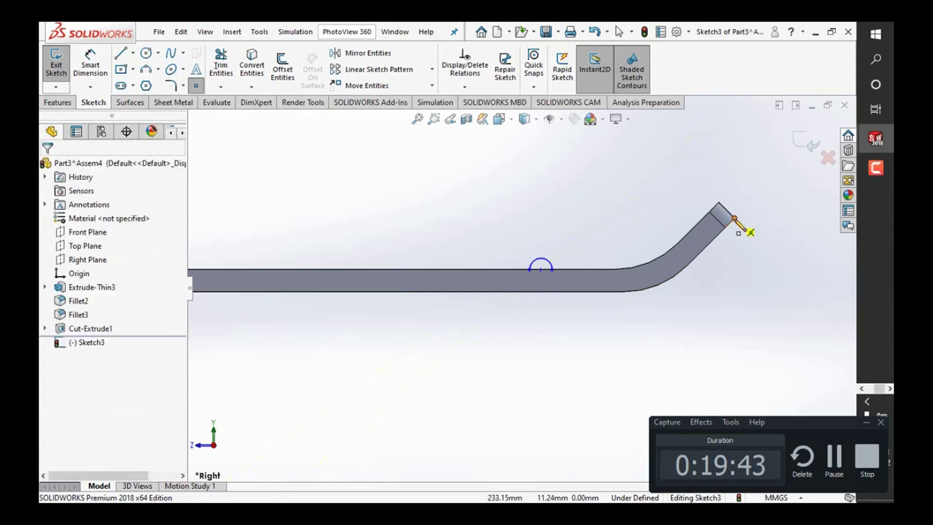
pyautogui.click(734, 219)
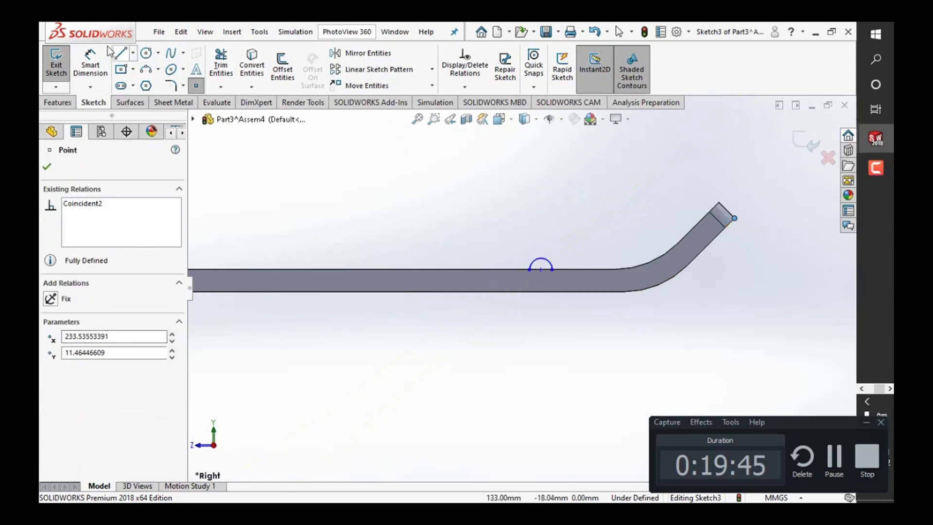
pyautogui.press('Escape')
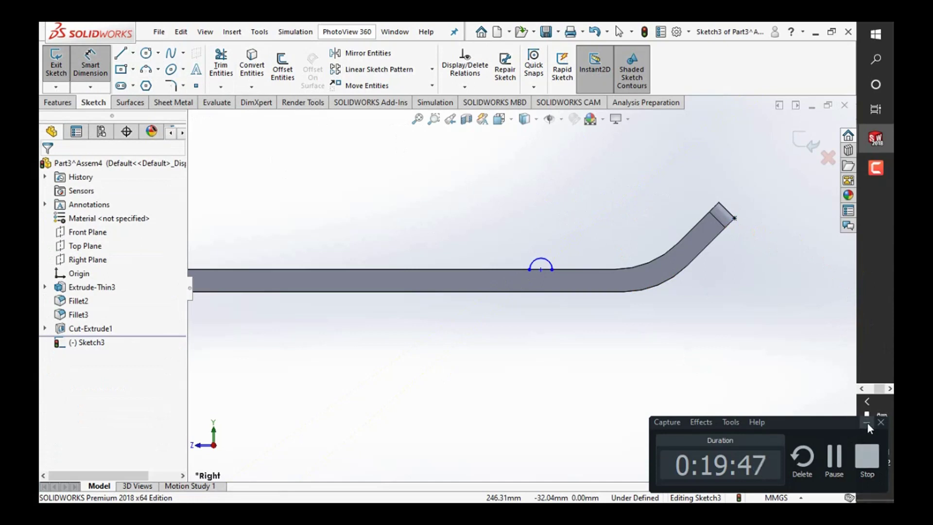
pyautogui.click(867, 423)
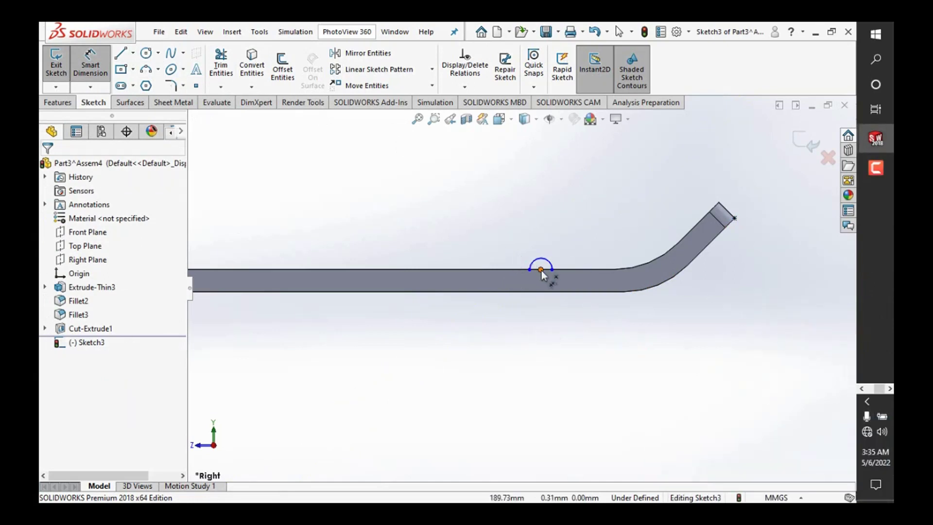
# Step: Dimension the arc 50 mm horizontally from the bent-end corner point
pyautogui.click(734, 219)
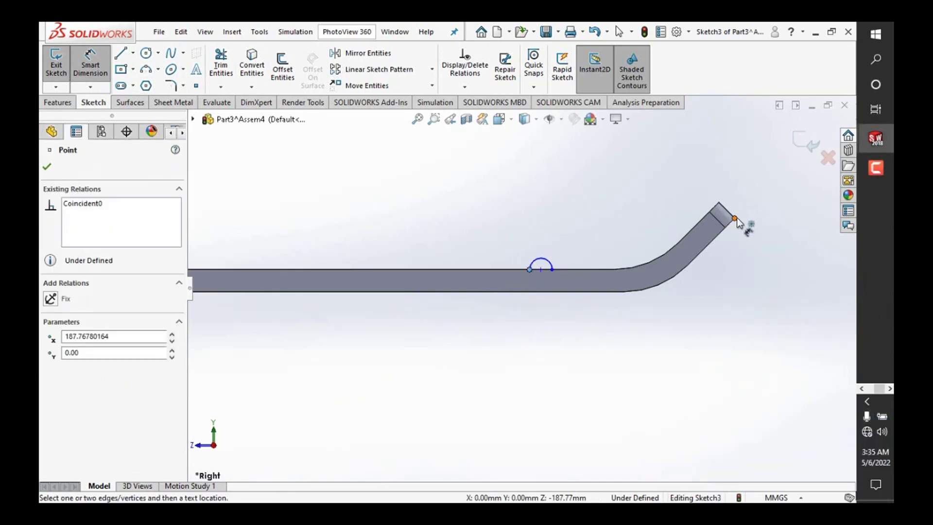
pyautogui.click(530, 270)
pyautogui.click(623, 371)
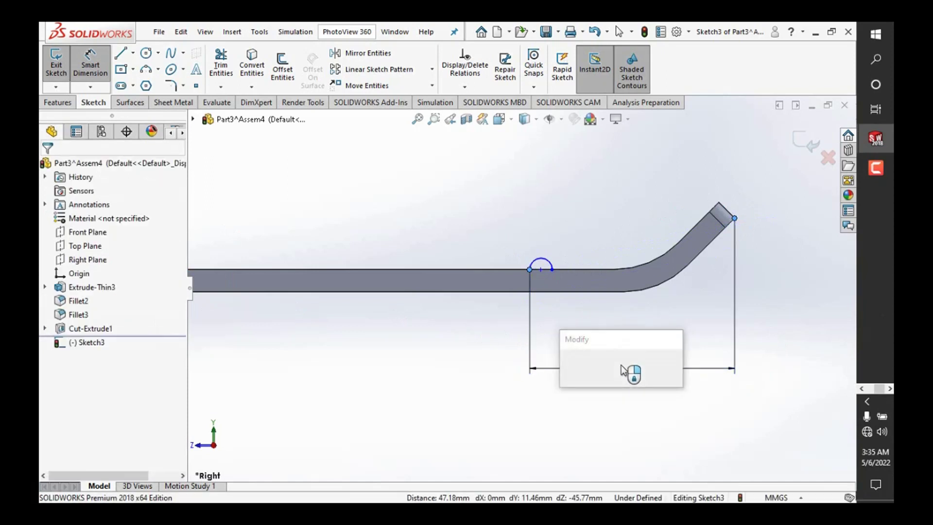
pyautogui.write('50')
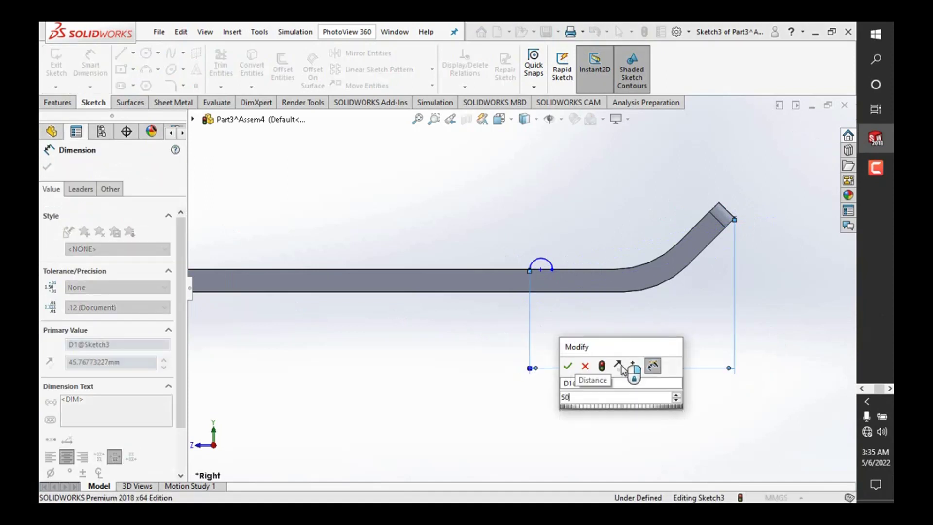
pyautogui.press('Return')
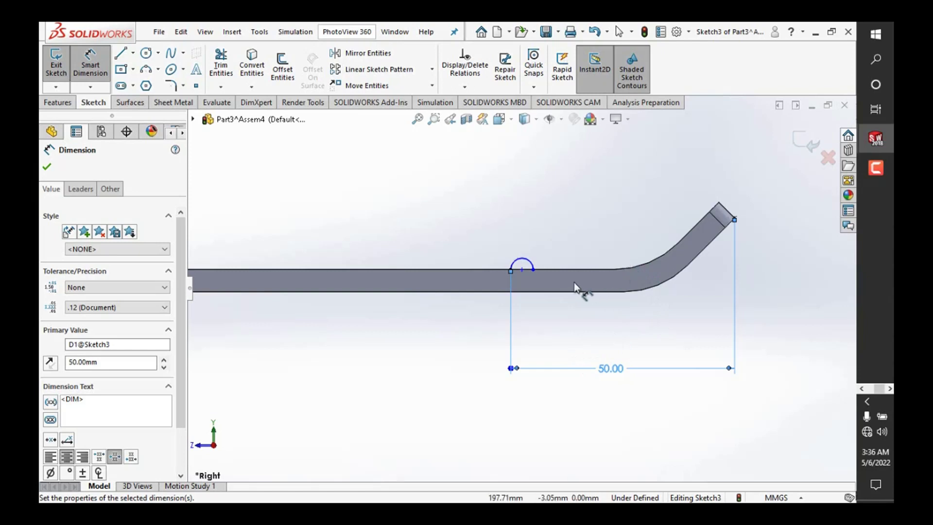
# Step: Draw a short line starting at the arc's left end
pyautogui.scroll(2, 535, 250)
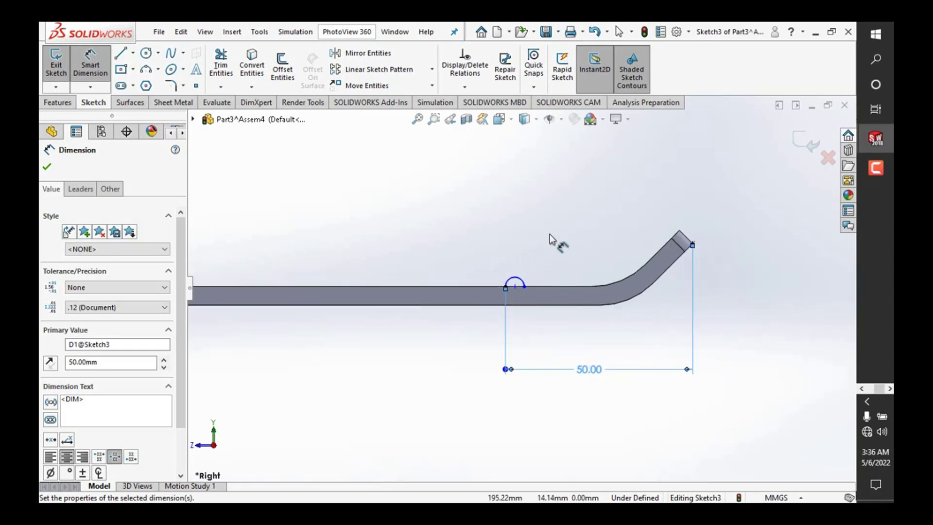
pyautogui.scroll(-1, 550, 234)
pyautogui.scroll(-2, 549, 235)
pyautogui.click(121, 55)
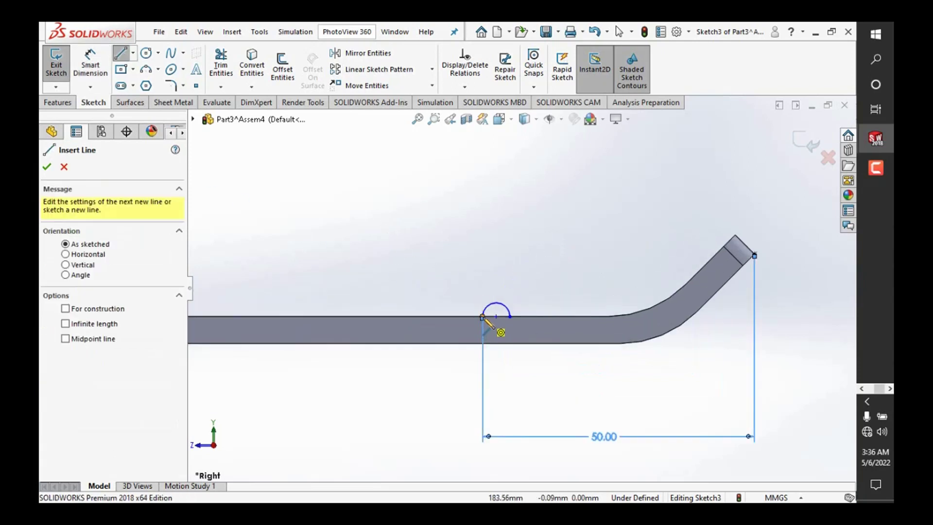
pyautogui.click(482, 317)
pyautogui.click(496, 317)
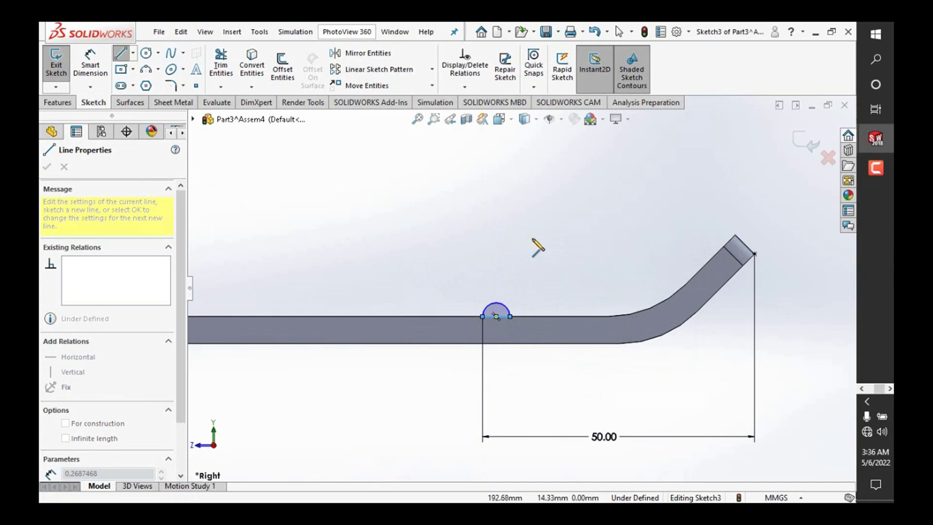
pyautogui.rightClick(532, 233)
pyautogui.click(556, 246)
pyautogui.scroll(-1, 494, 285)
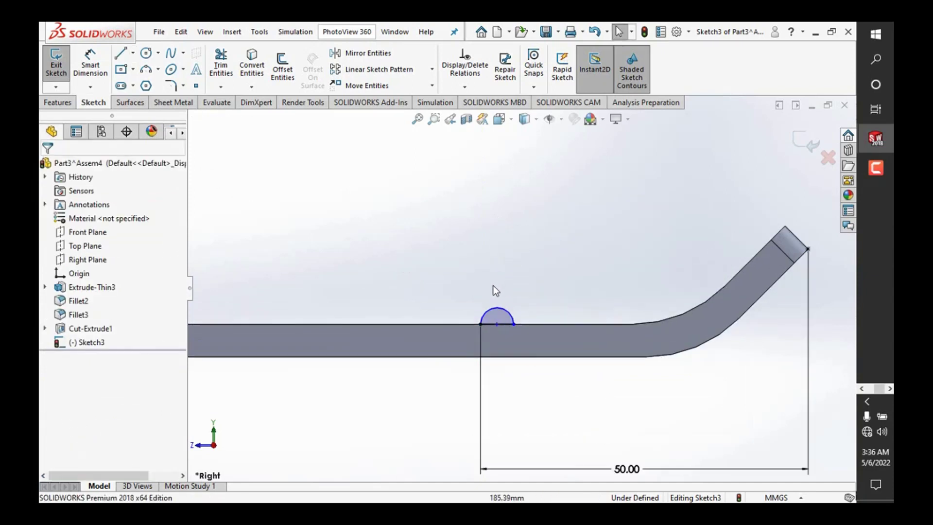
pyautogui.scroll(-2, 494, 285)
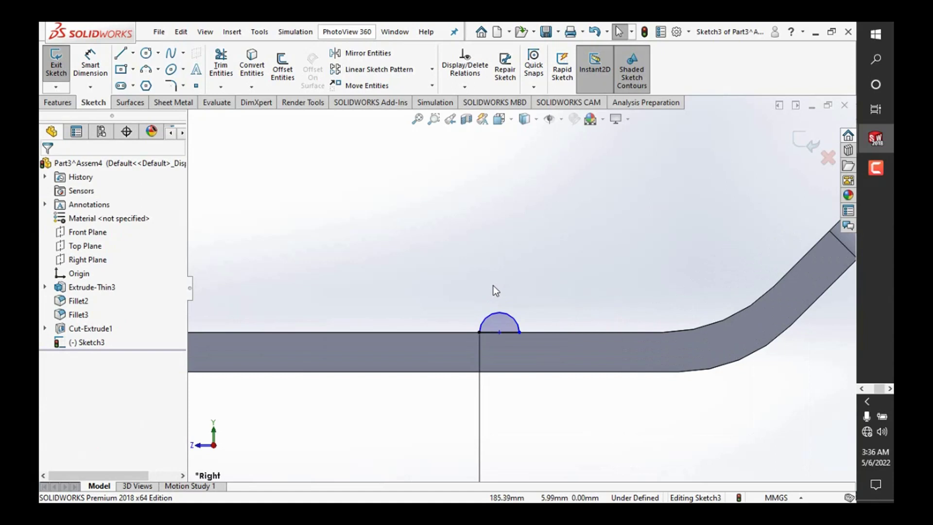
# Step: Draw a small circle centred on the arc's centre
pyautogui.click(146, 53)
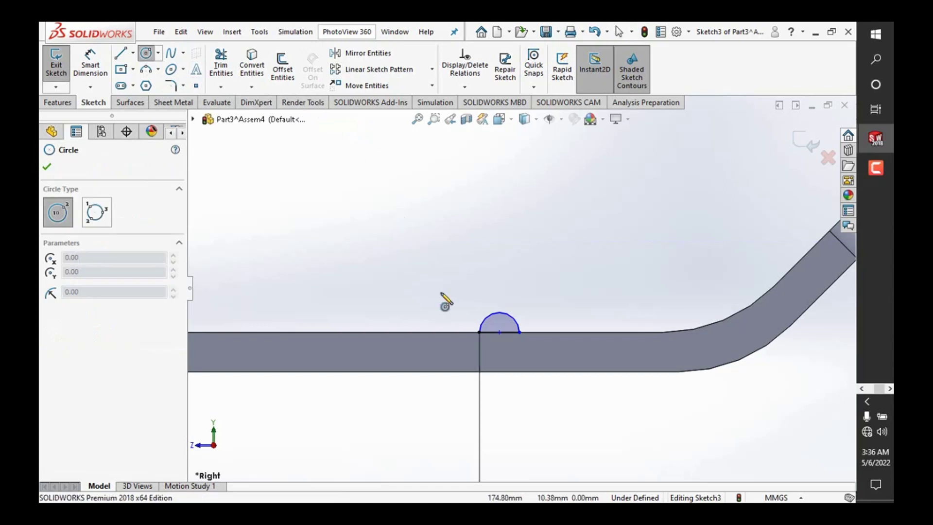
pyautogui.click(499, 333)
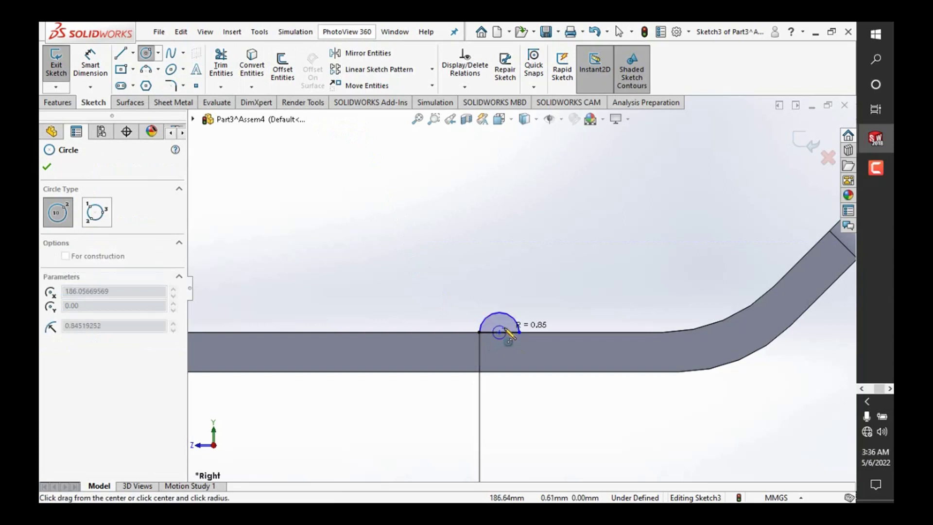
pyautogui.click(519, 333)
pyautogui.rightClick(401, 262)
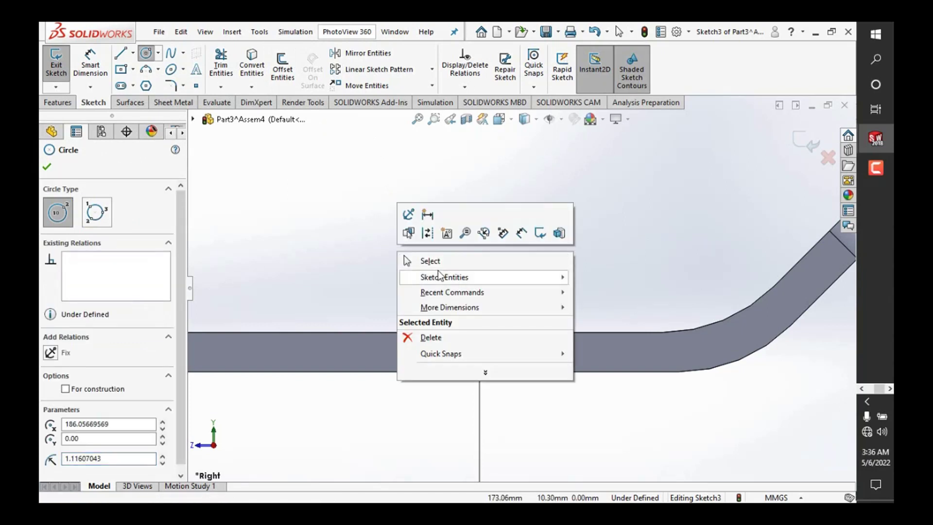
pyautogui.click(427, 261)
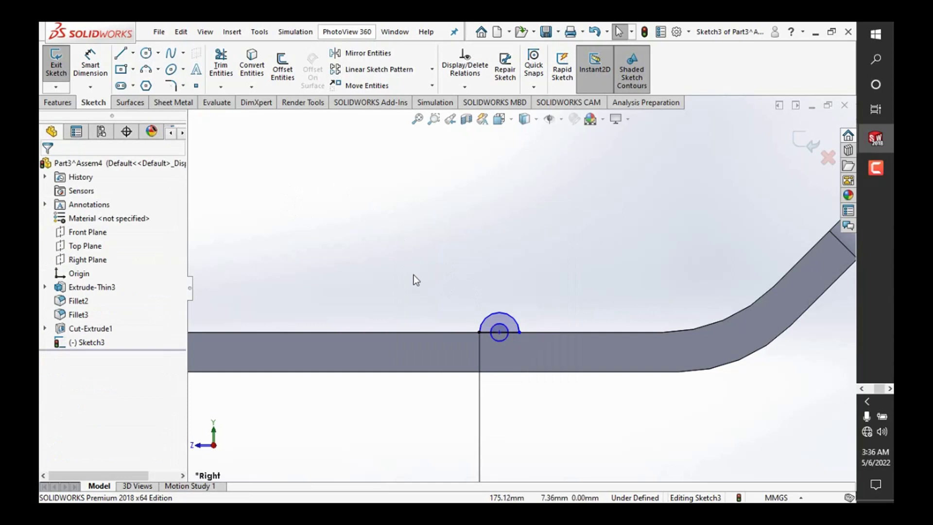
# Step: Add a radius dimension to the arc
pyautogui.click(90, 64)
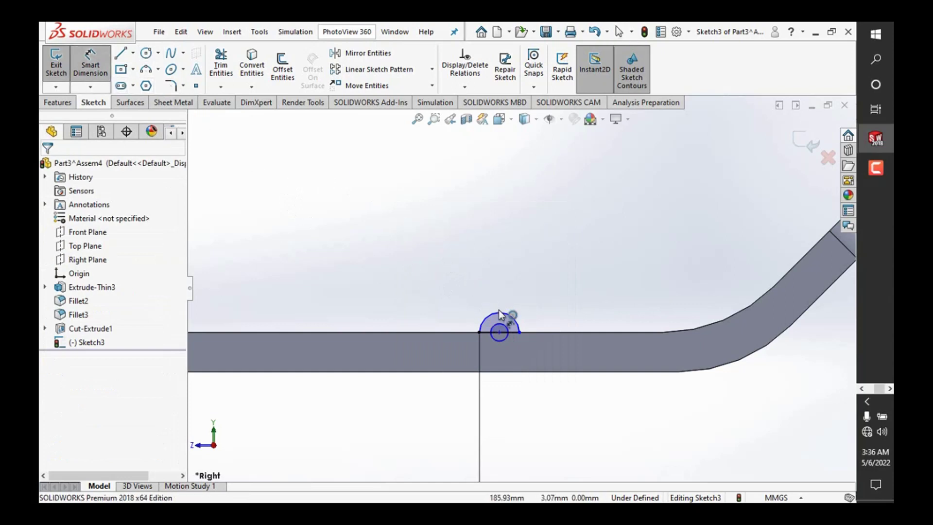
pyautogui.click(517, 318)
pyautogui.click(539, 297)
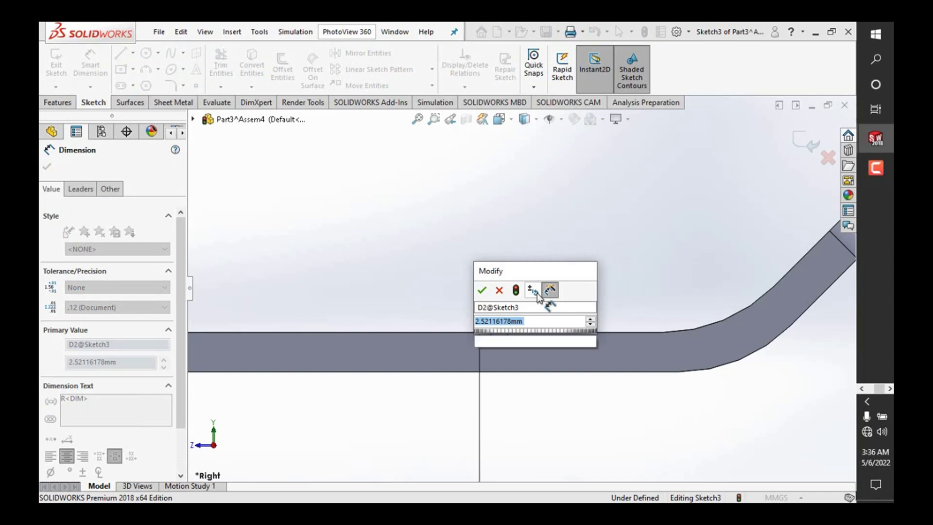
# Step: Set the arc radius to R2.00 and give the small circle a Ø2.00 dimension
pyautogui.click(481, 290)
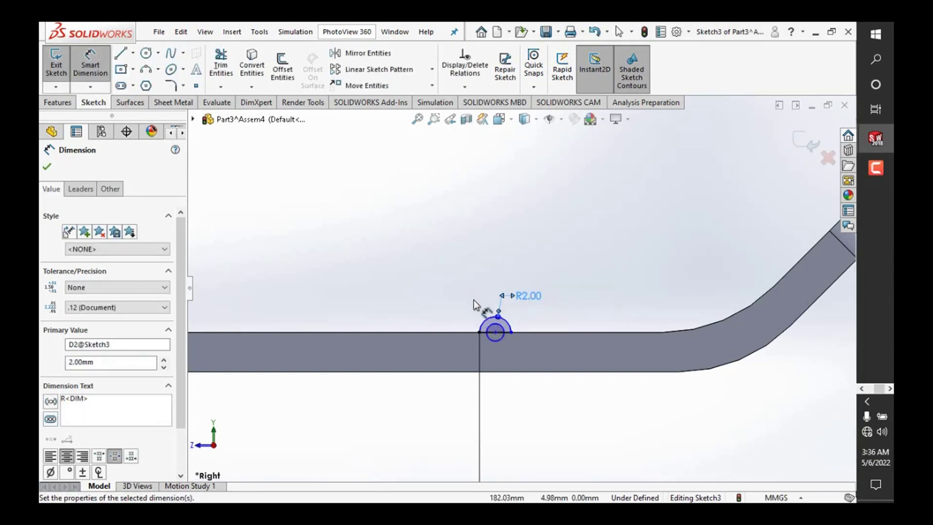
pyautogui.scroll(-3, 486, 343)
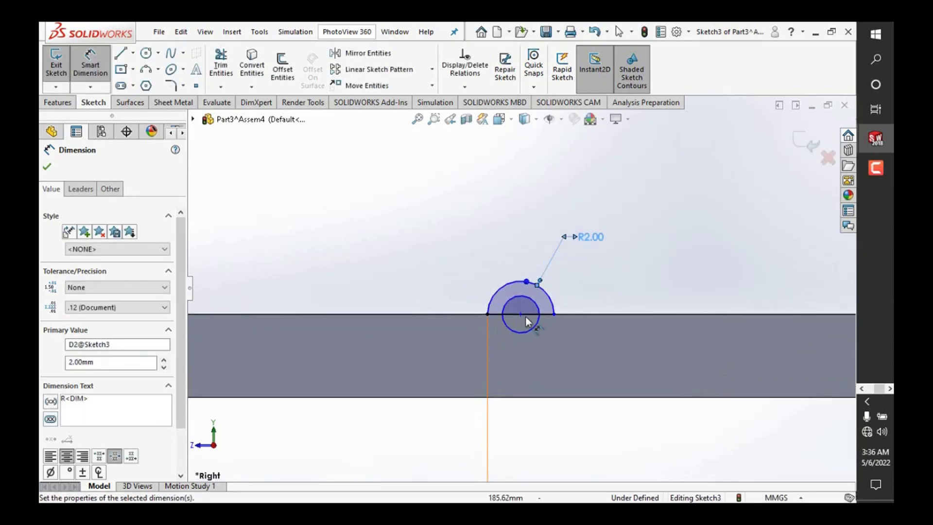
pyautogui.rightClick(422, 226)
pyautogui.click(461, 263)
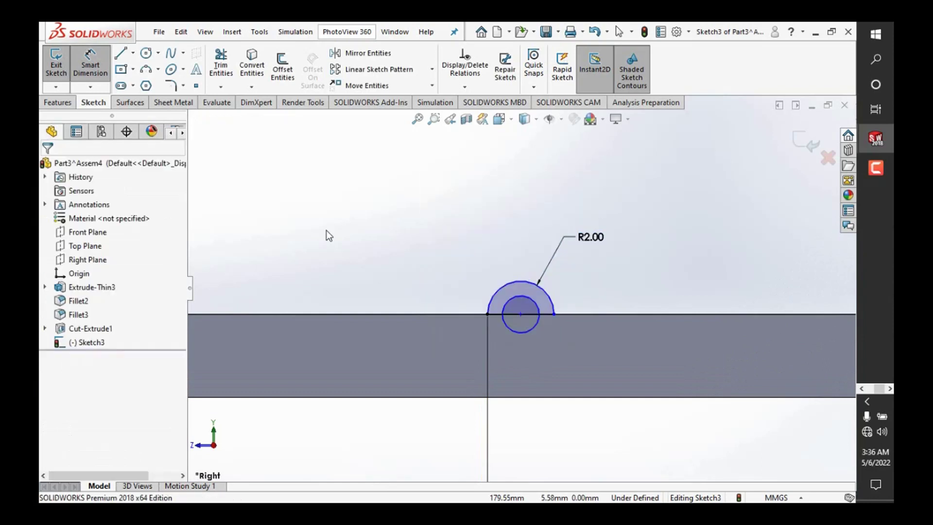
pyautogui.click(521, 297)
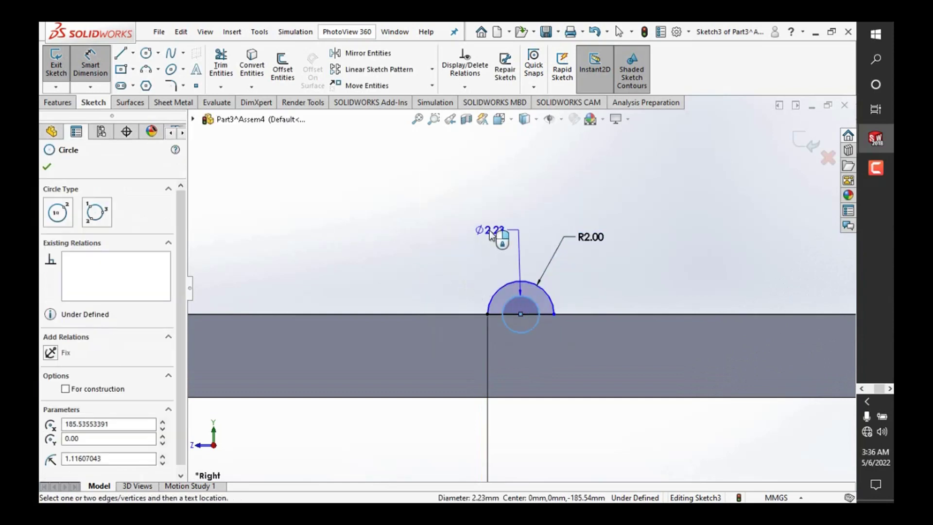
pyautogui.click(492, 236)
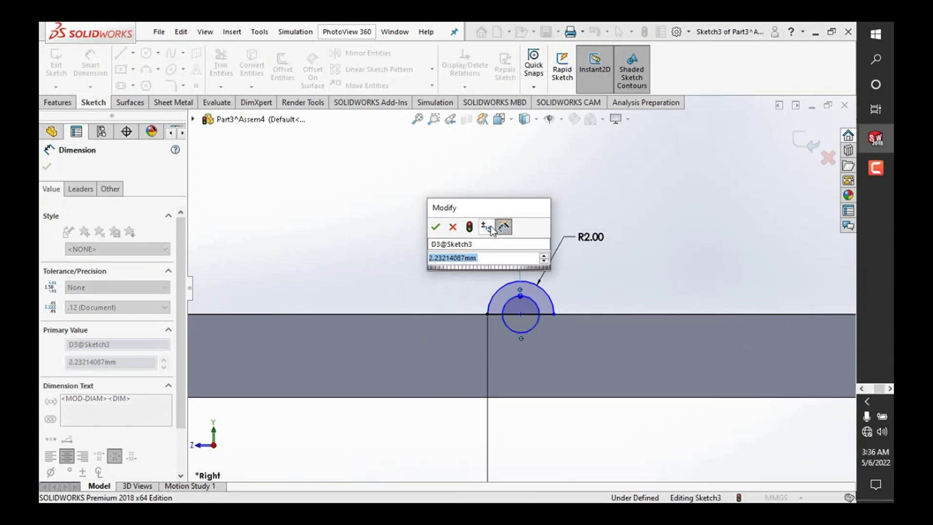
pyautogui.write('2')
pyautogui.press('Return')
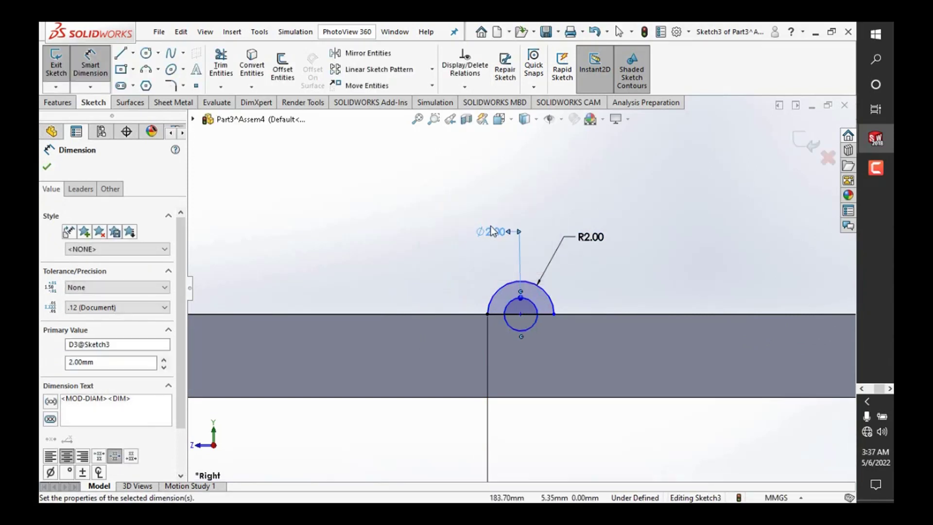
pyautogui.click(492, 237)
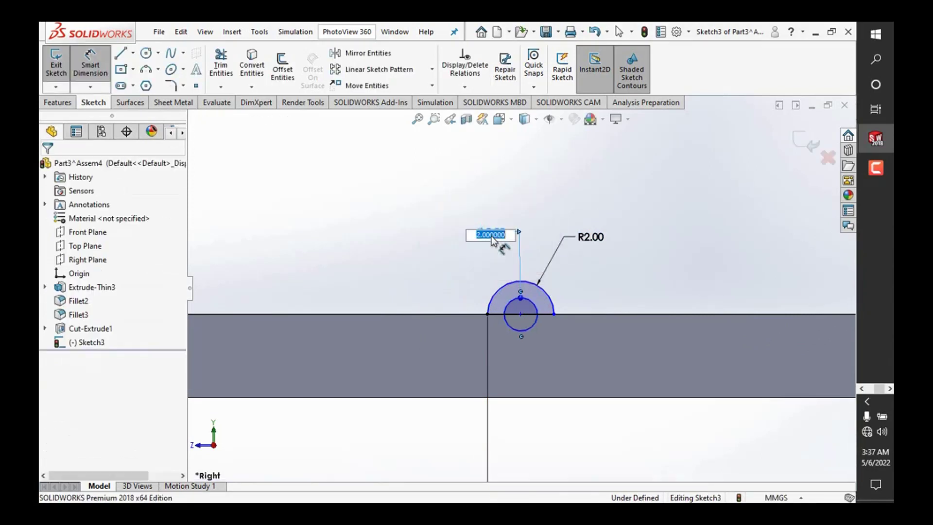
pyautogui.click(341, 248)
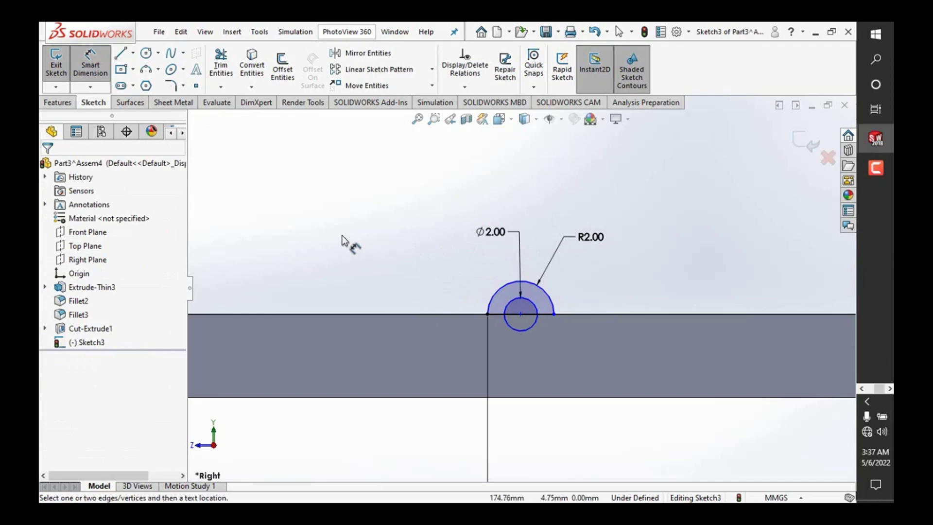
# Step: Zoom out, exit Smart Dimension, and switch to isometric view
pyautogui.press('z')
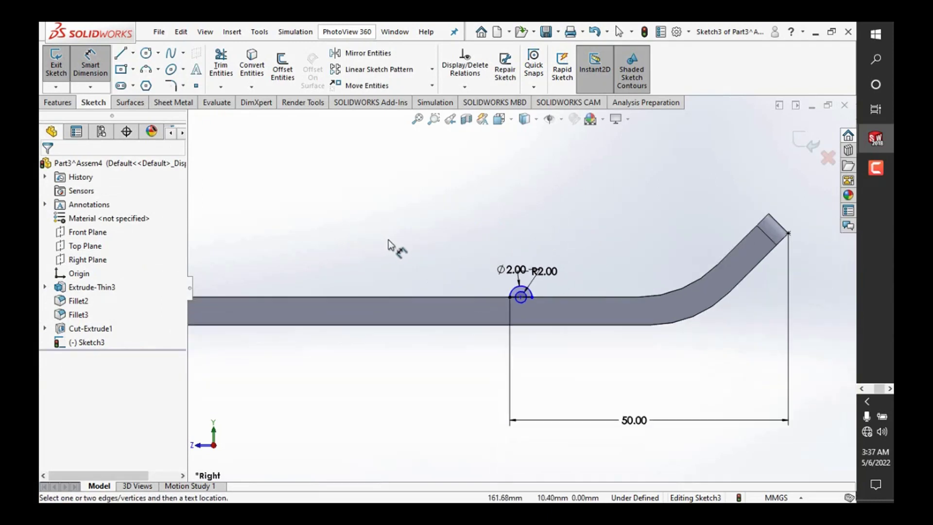
pyautogui.rightClick(358, 191)
pyautogui.click(391, 227)
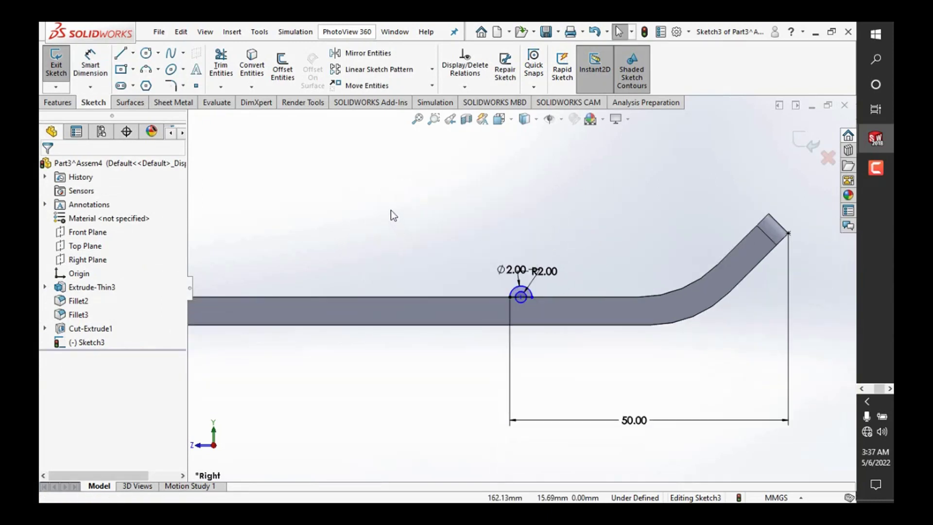
pyautogui.hotkey('ctrl', '7')
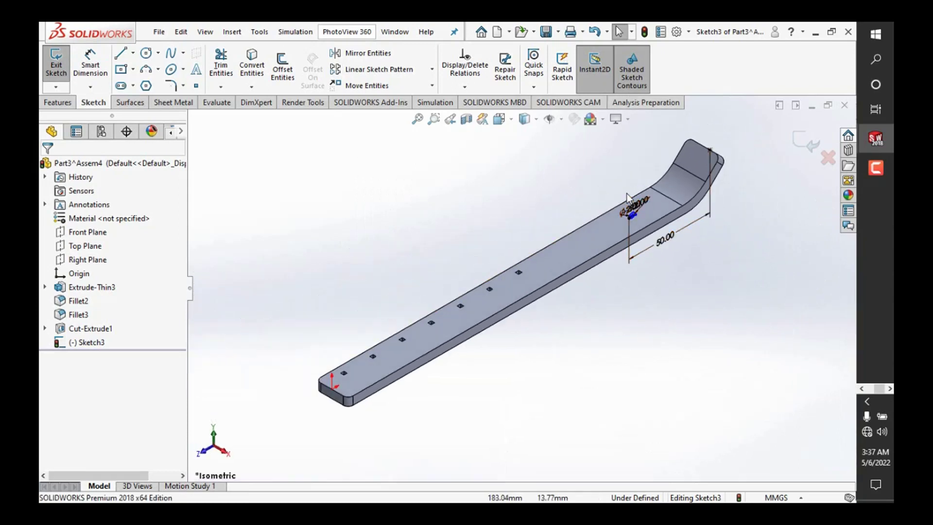
# Step: Trim away the line segment inside the small circle
pyautogui.scroll(-3, 622, 121)
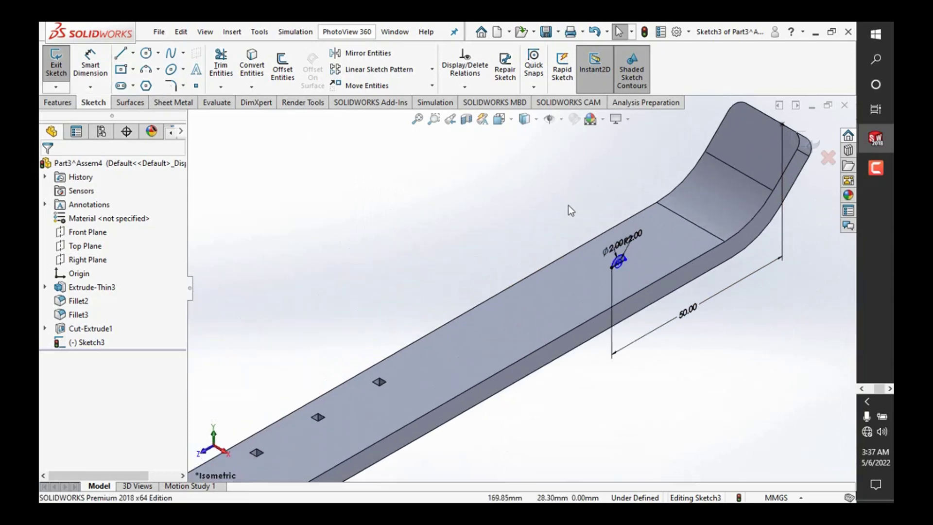
pyautogui.scroll(-3, 565, 194)
pyautogui.scroll(2, 714, 406)
pyautogui.scroll(2, 713, 446)
pyautogui.scroll(2, 602, 393)
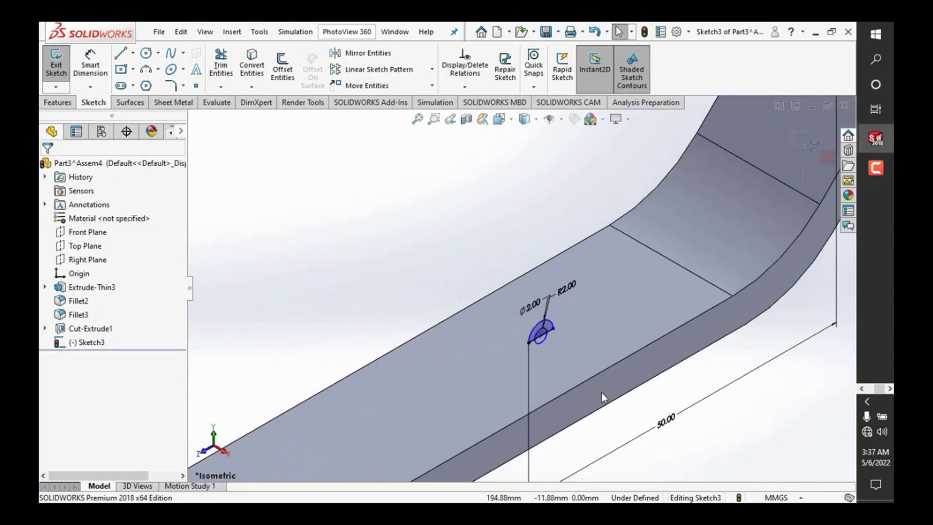
pyautogui.scroll(-4, 509, 270)
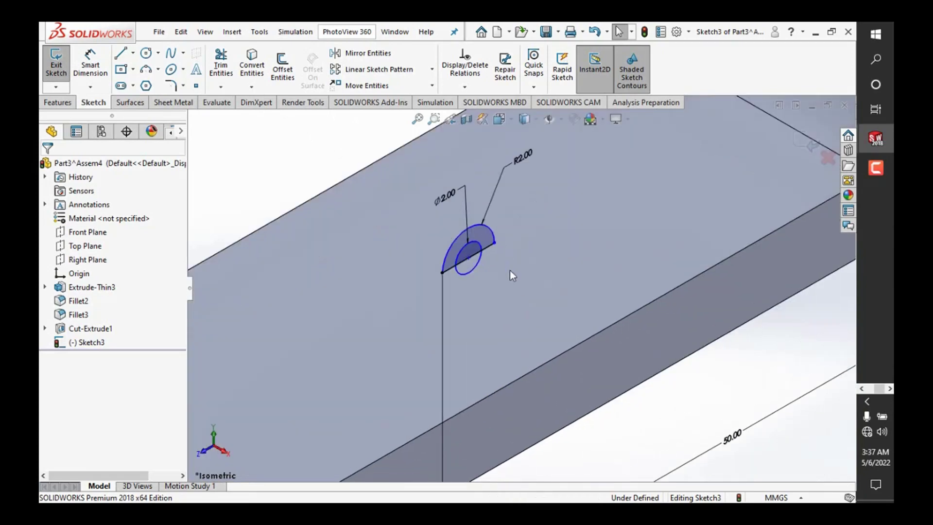
pyautogui.click(221, 63)
pyautogui.scroll(-2, 492, 292)
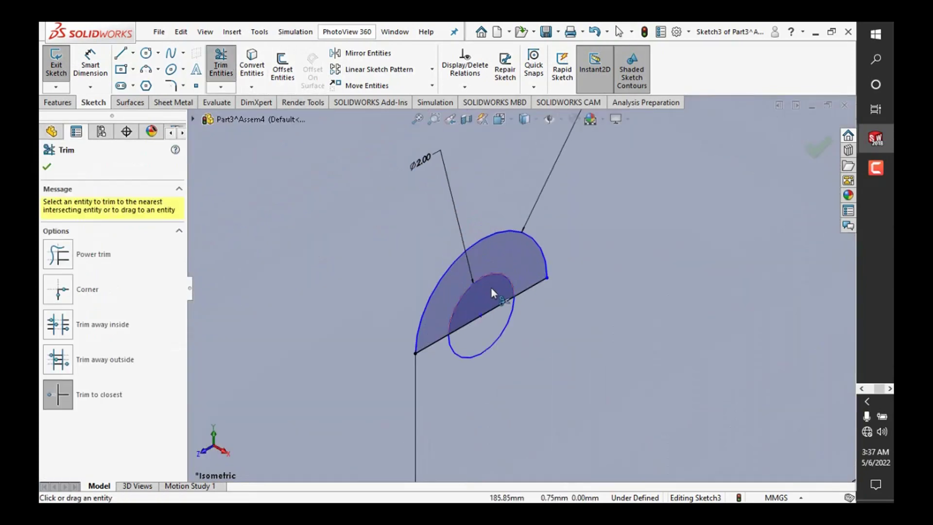
pyautogui.click(470, 321)
pyautogui.click(46, 167)
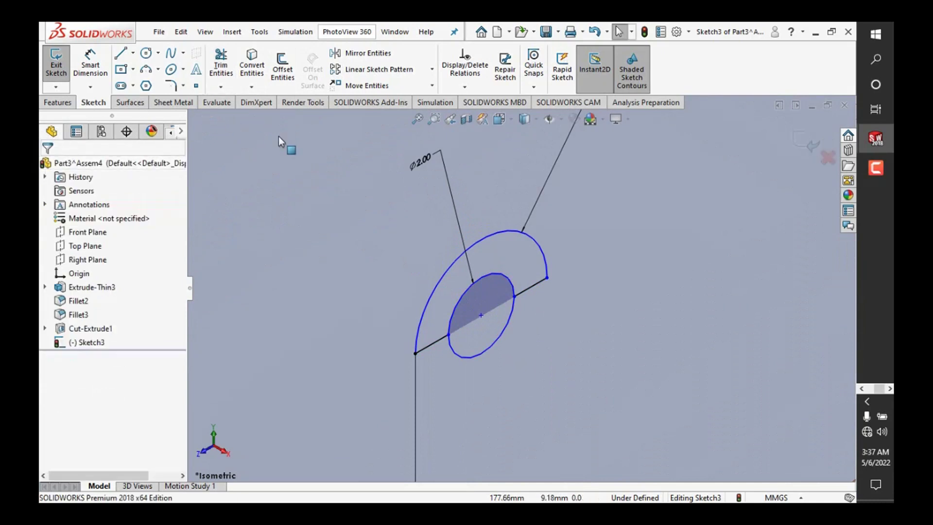
# Step: Bring up the Features tab's solid feature commands
pyautogui.scroll(3, 330, 156)
pyautogui.scroll(1, 331, 155)
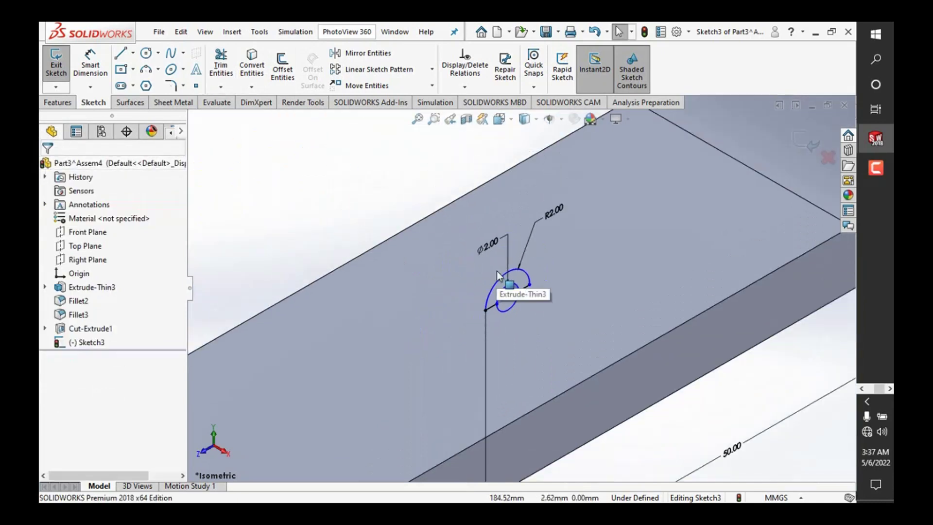
pyautogui.scroll(-2, 516, 291)
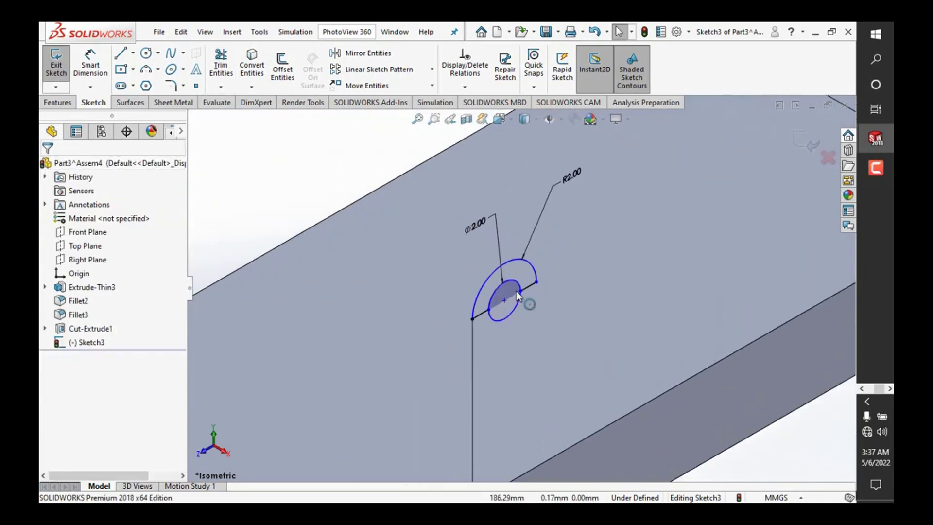
pyautogui.scroll(1, 518, 292)
pyautogui.scroll(1, 519, 284)
pyautogui.scroll(1, 518, 284)
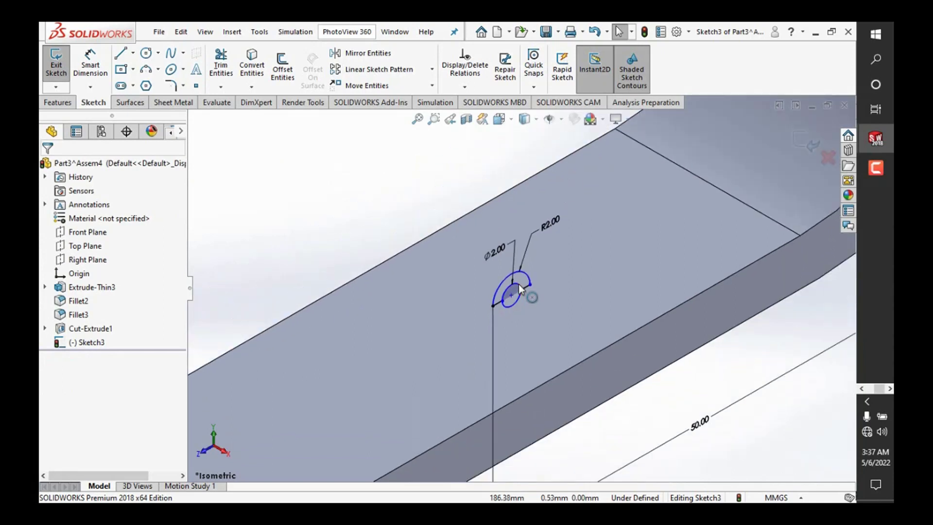
pyautogui.scroll(1, 518, 283)
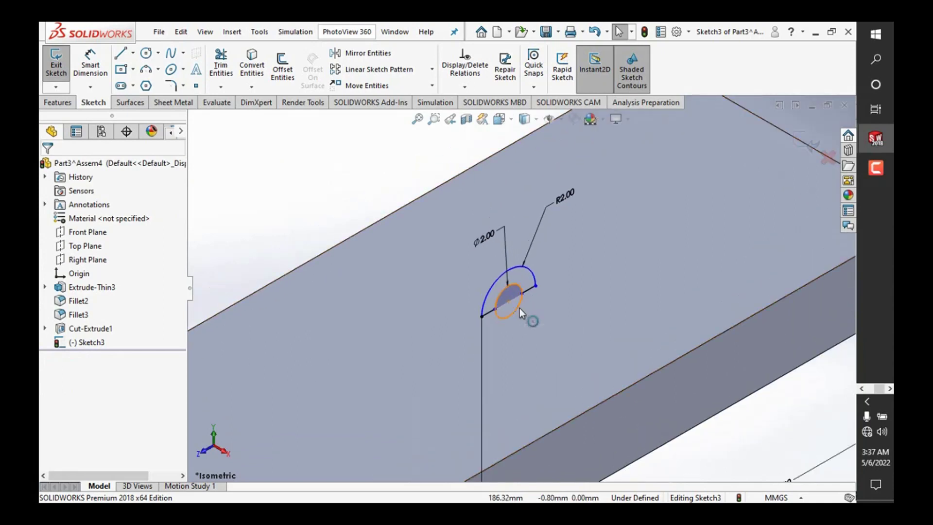
pyautogui.click(63, 103)
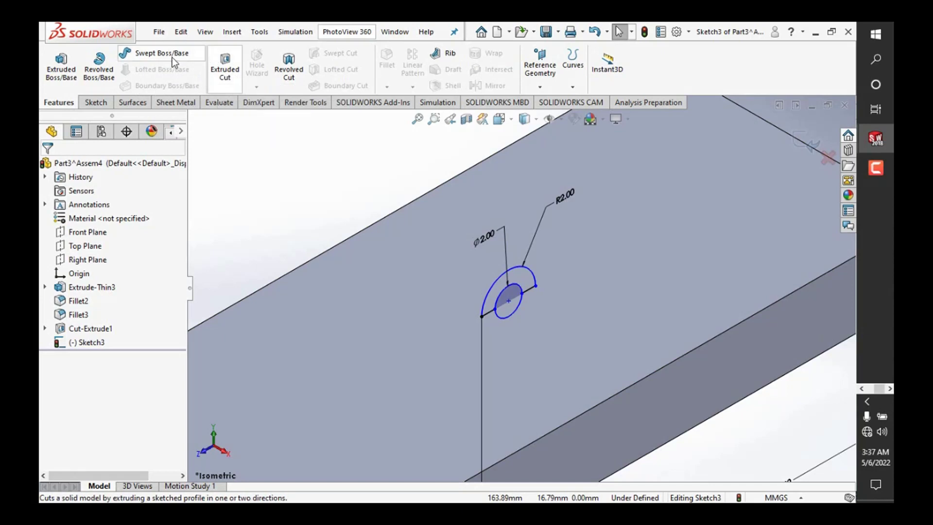
# Step: Boss-extrude the half-ring region Through All in both directions as a hinge barrel
pyautogui.click(61, 72)
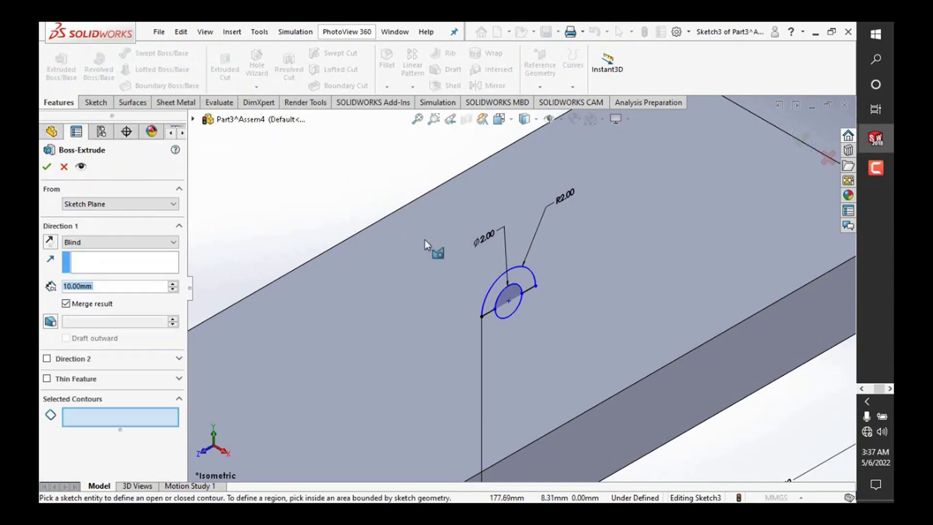
pyautogui.click(522, 281)
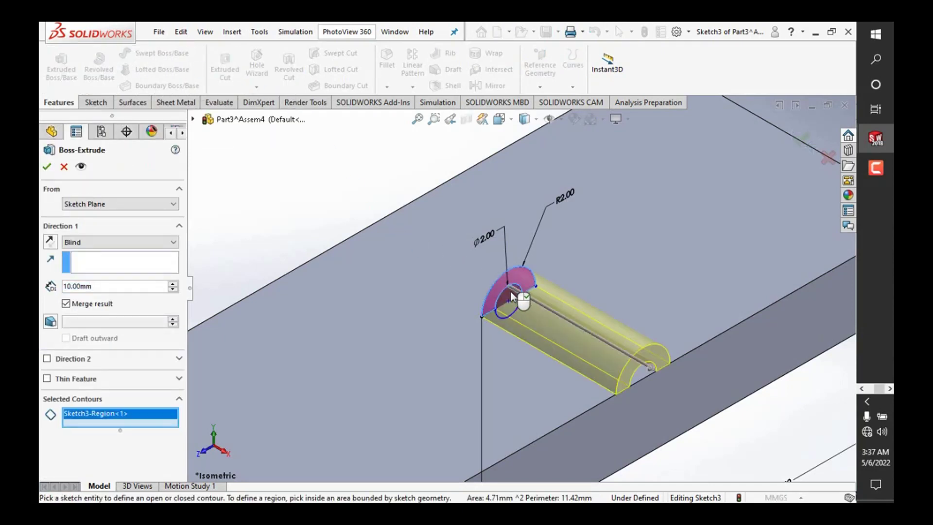
pyautogui.moveTo(522, 281); pyautogui.dragTo(511, 294, button='middle')
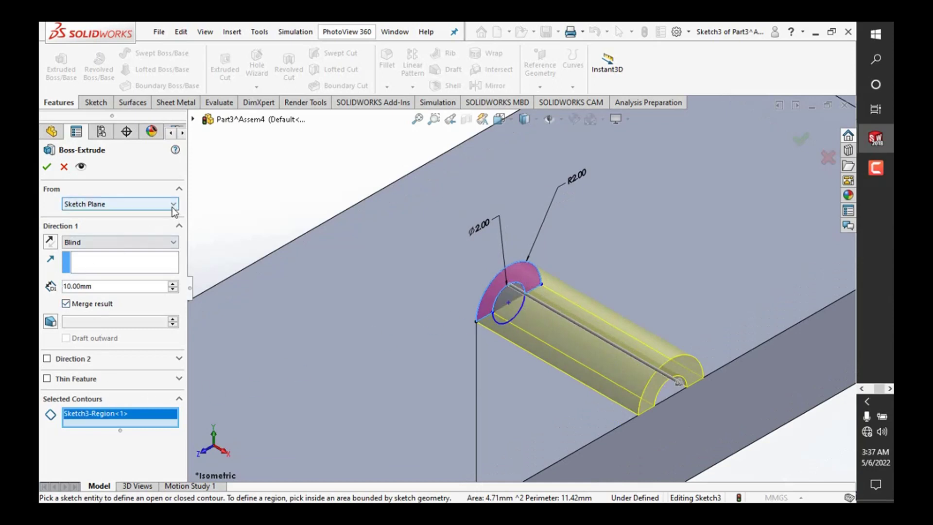
pyautogui.click(173, 242)
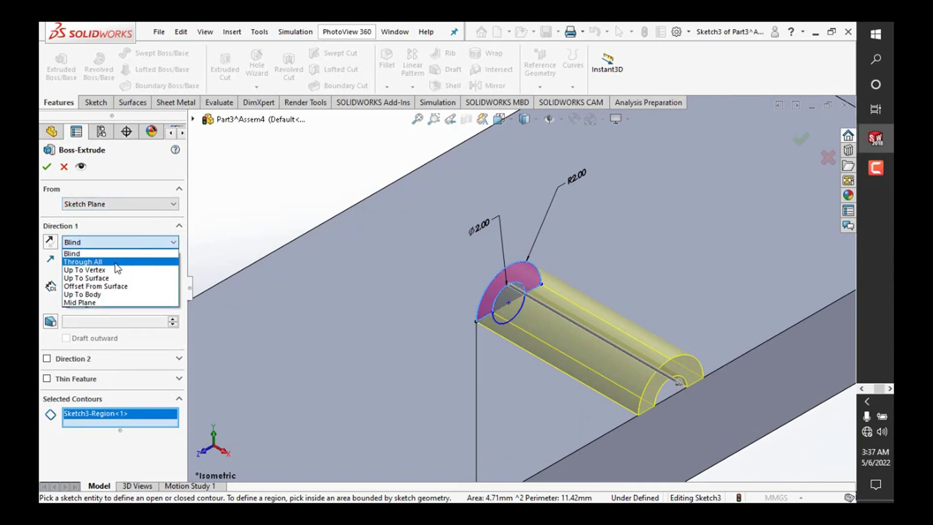
pyautogui.click(116, 263)
pyautogui.click(156, 242)
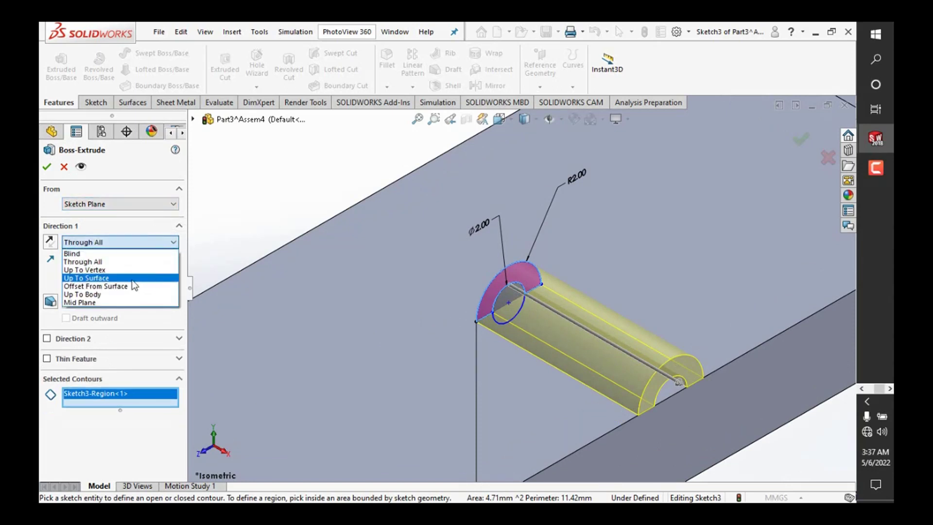
pyautogui.click(139, 244)
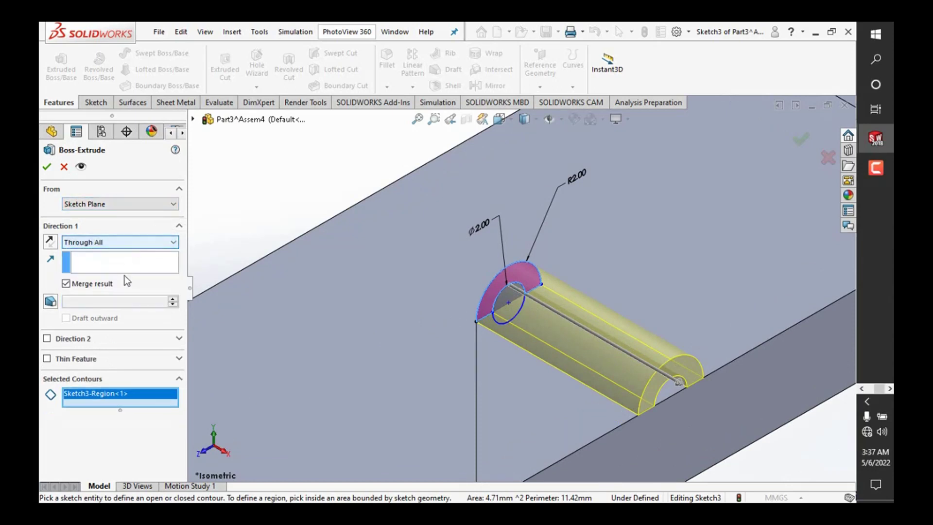
pyautogui.click(54, 339)
pyautogui.click(100, 352)
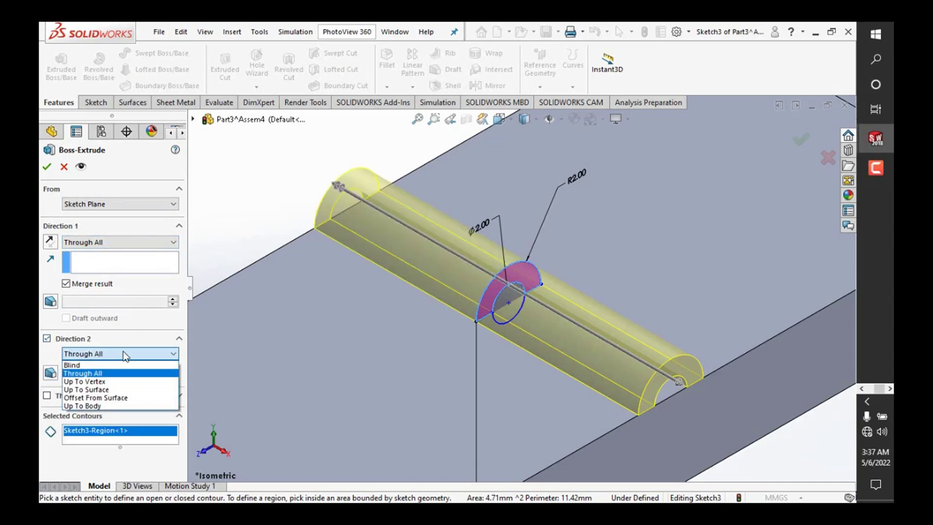
pyautogui.click(123, 351)
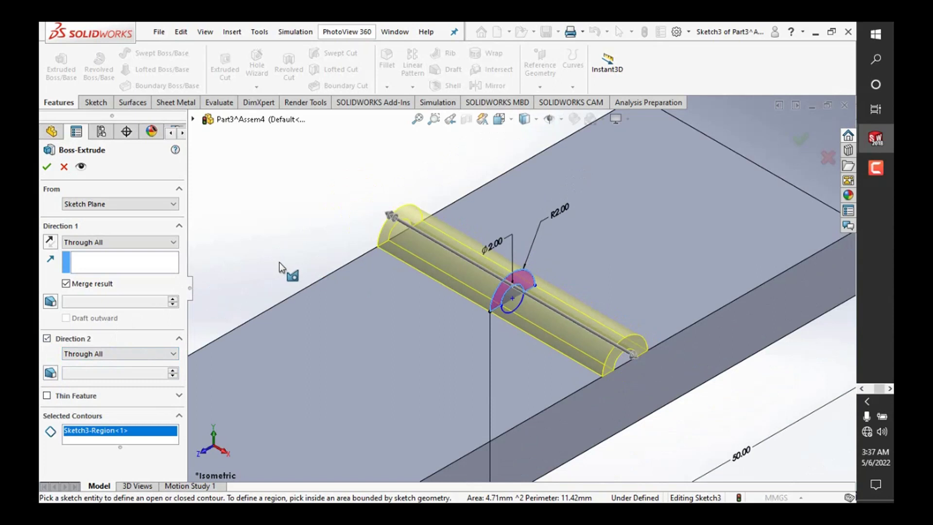
pyautogui.click(47, 167)
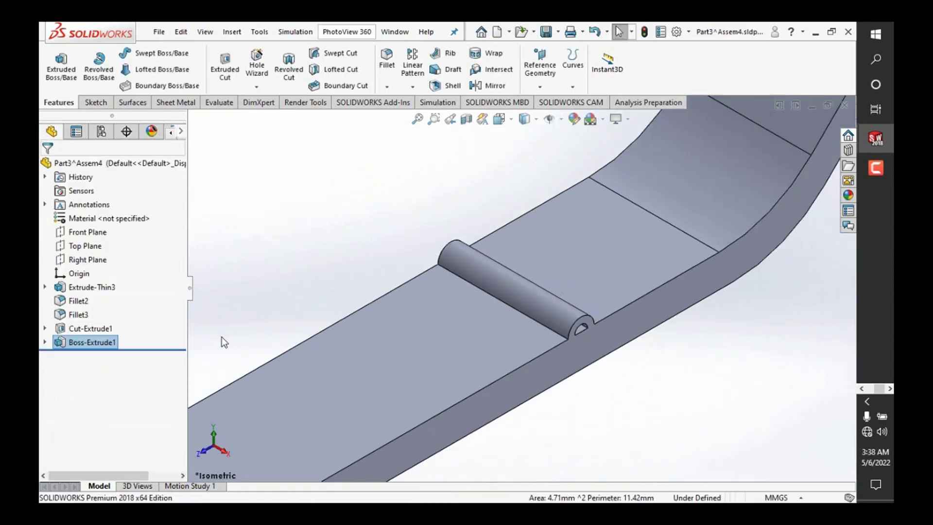
# Step: Extrude-cut Sketch3's small circle, with Direction 2 set to Through All, to bore the hinge pin hole
pyautogui.click(45, 343)
pyautogui.click(83, 357)
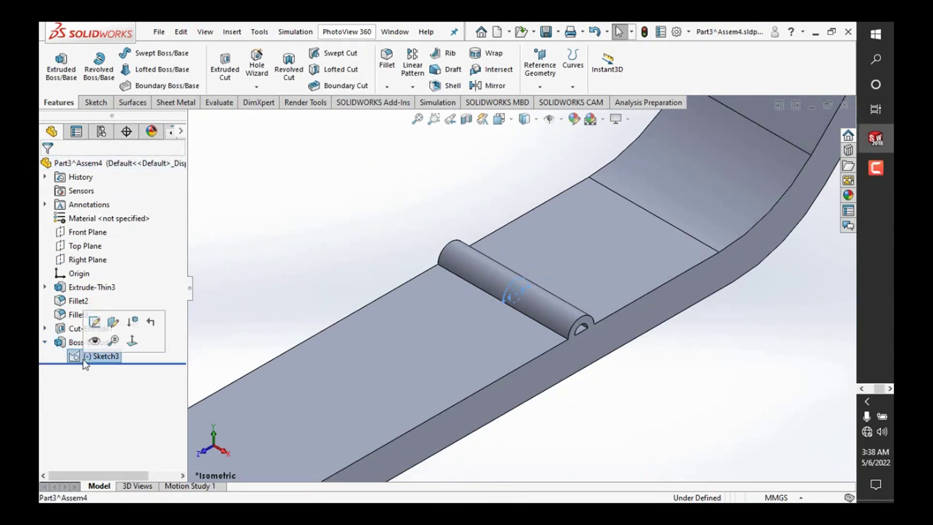
pyautogui.click(225, 66)
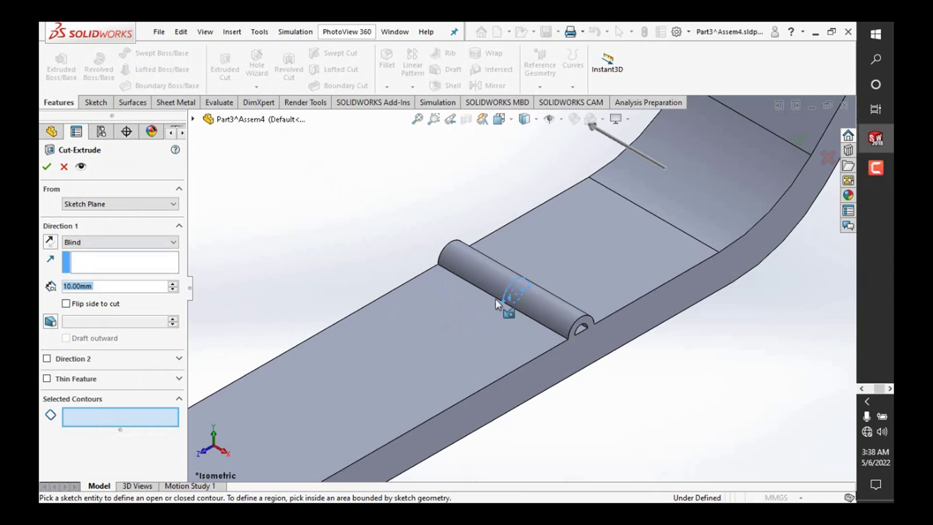
pyautogui.scroll(-1, 491, 290)
pyautogui.scroll(-3, 509, 309)
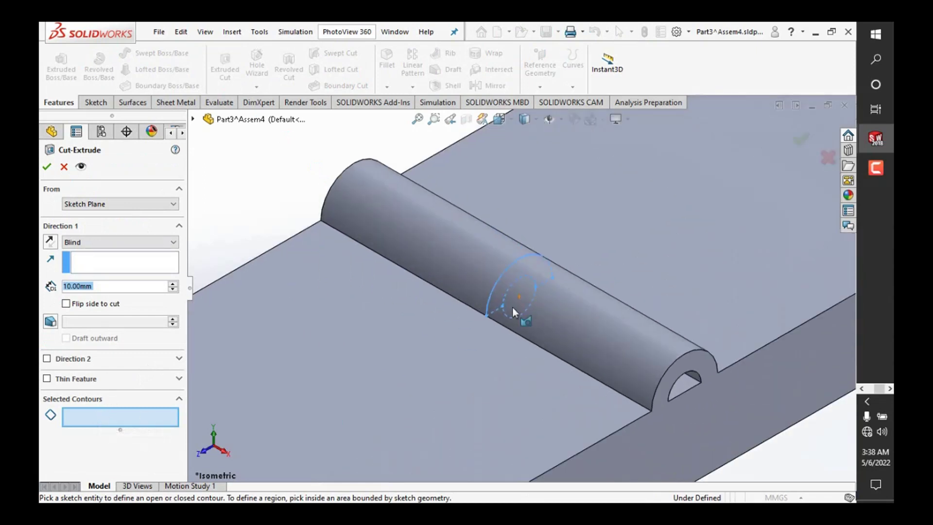
pyautogui.click(512, 308)
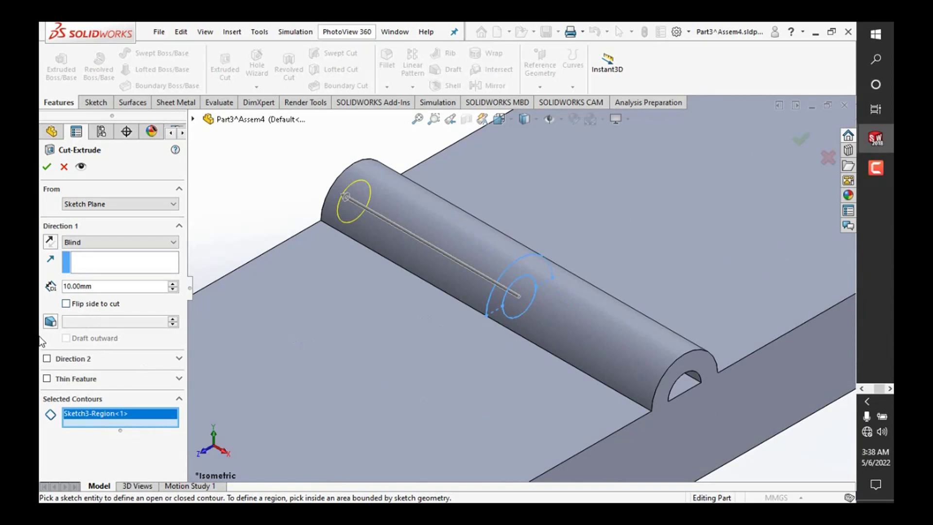
pyautogui.click(47, 360)
pyautogui.click(84, 374)
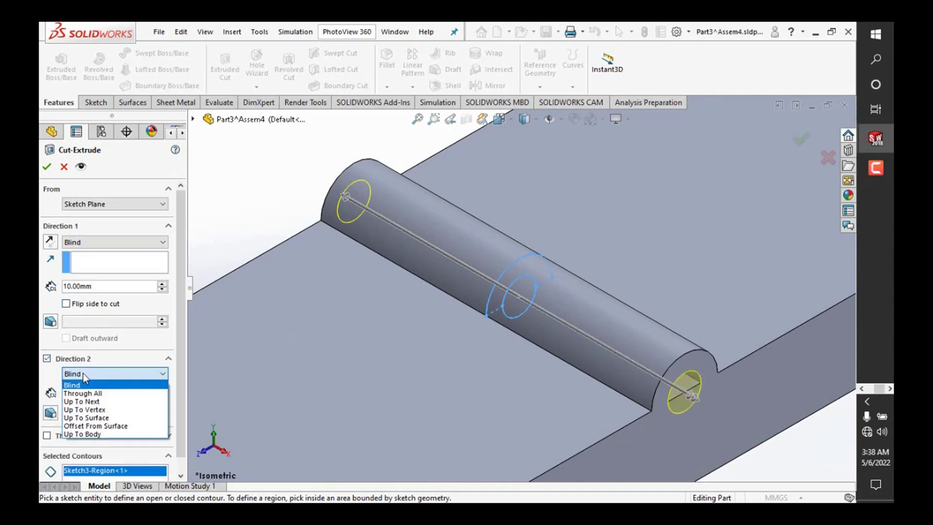
pyautogui.click(87, 396)
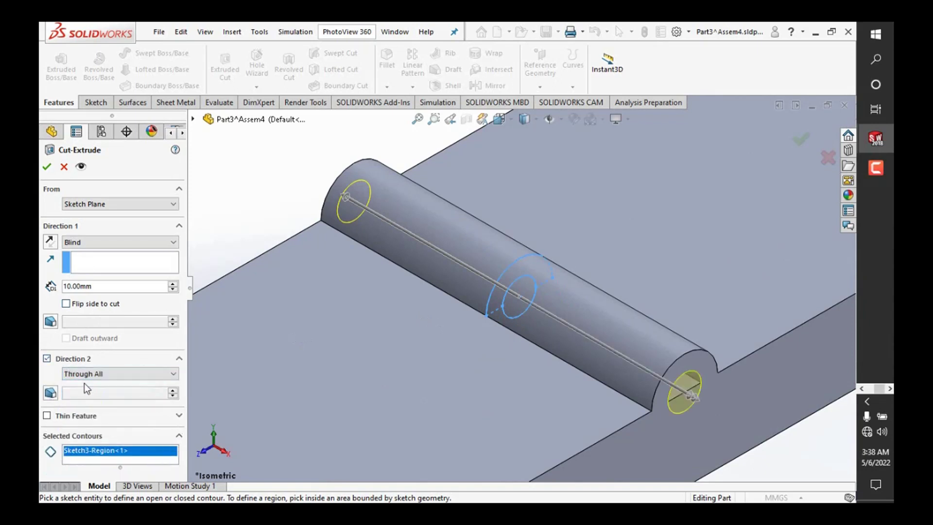
pyautogui.click(46, 168)
pyautogui.scroll(3, 364, 241)
pyautogui.scroll(3, 389, 249)
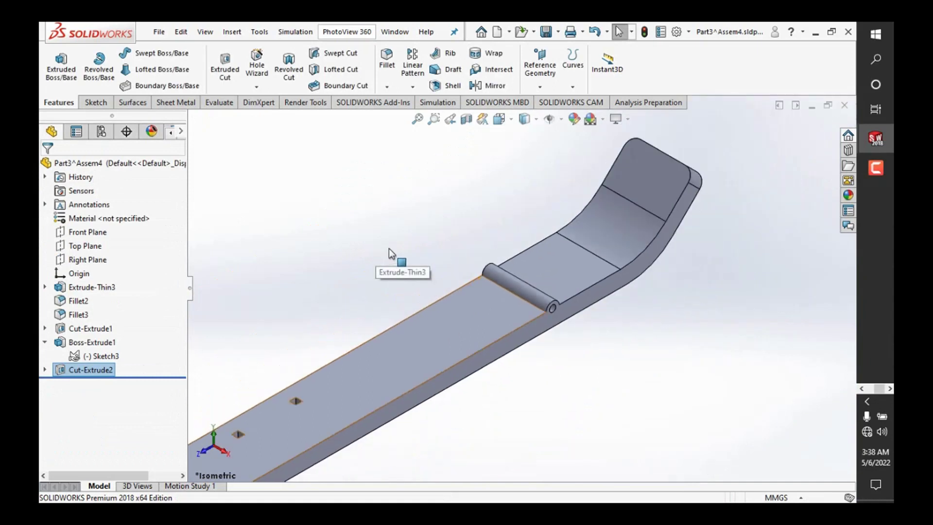
pyautogui.scroll(2, 462, 263)
pyautogui.click(439, 249)
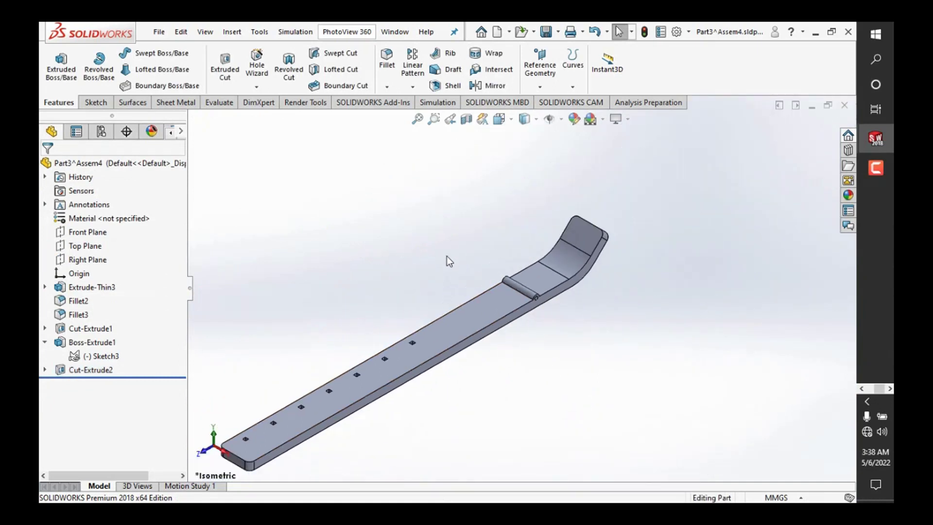
pyautogui.scroll(-2, 527, 288)
pyautogui.scroll(3, 396, 298)
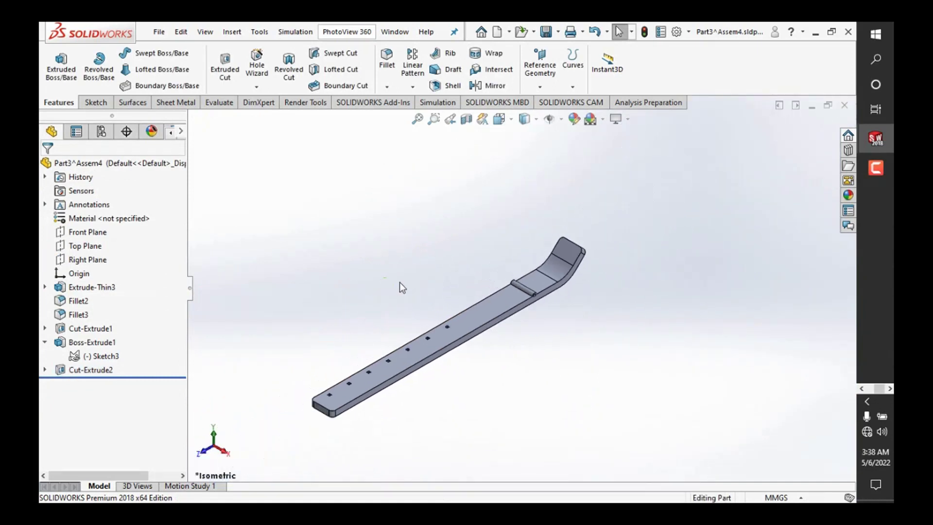
pyautogui.scroll(-2, 485, 275)
pyautogui.scroll(-1, 552, 273)
pyautogui.scroll(-2, 545, 290)
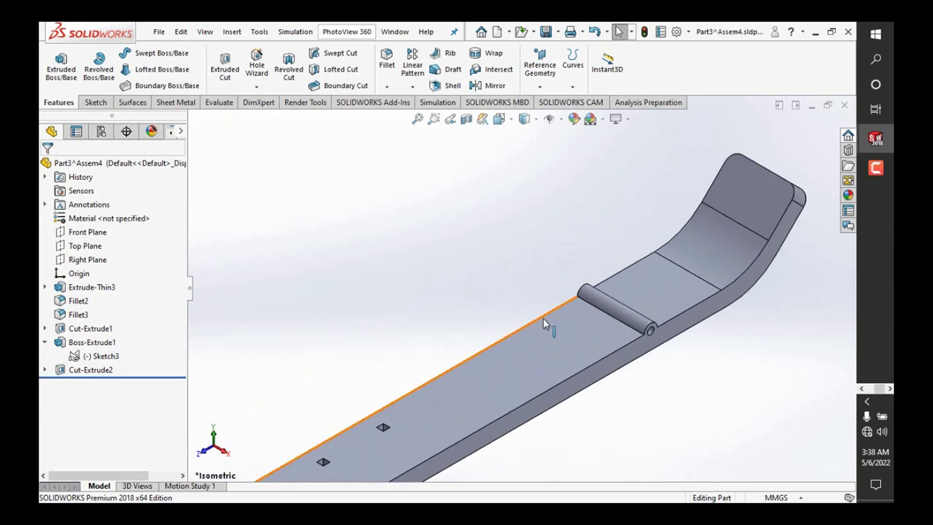
pyautogui.scroll(2, 530, 317)
pyautogui.scroll(2, 486, 315)
pyautogui.scroll(-3, 555, 281)
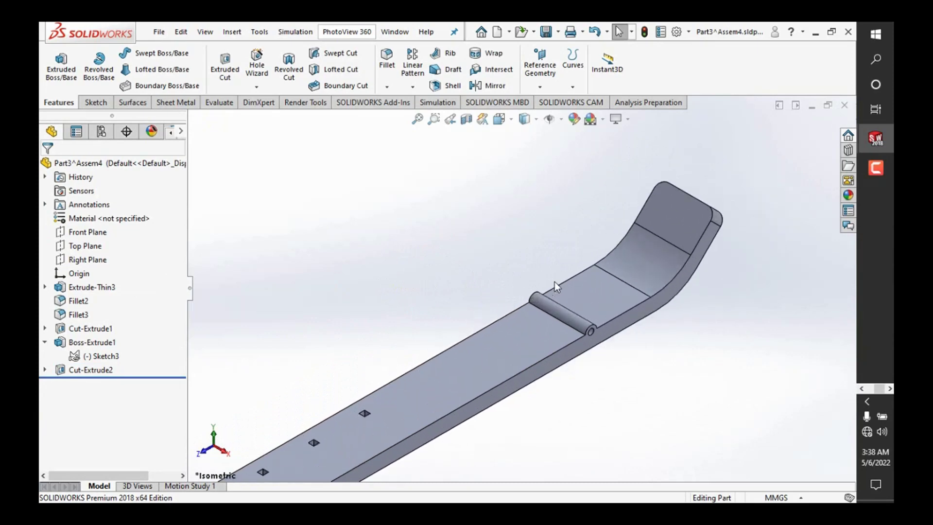
pyautogui.scroll(-3, 570, 317)
pyautogui.scroll(2, 346, 337)
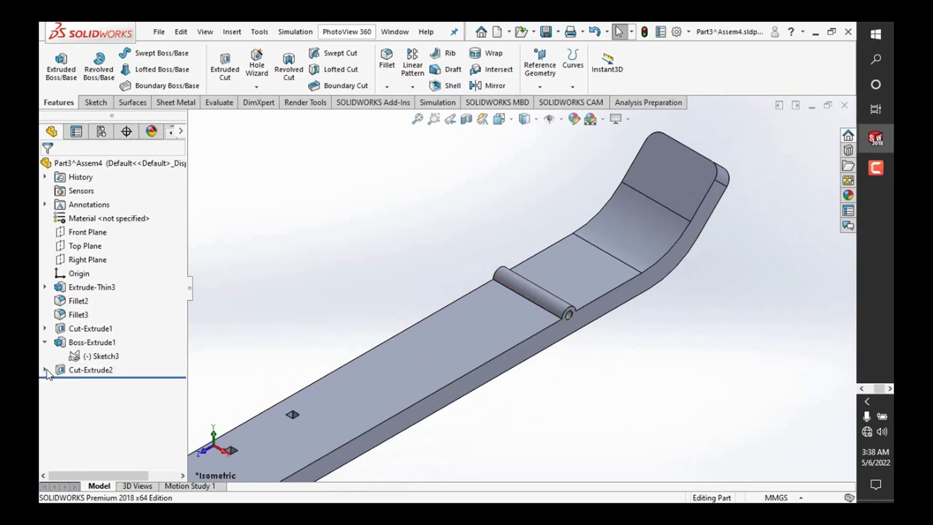
pyautogui.click(84, 287)
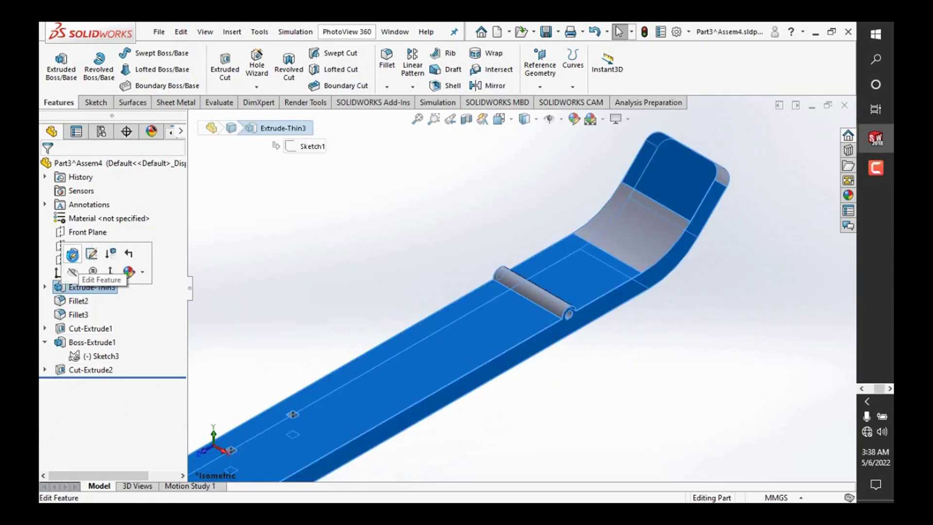
# Step: Edit Extrude-Thin3 and change its thin-feature thickness to 3.00 mm
pyautogui.click(72, 254)
pyautogui.click(112, 380)
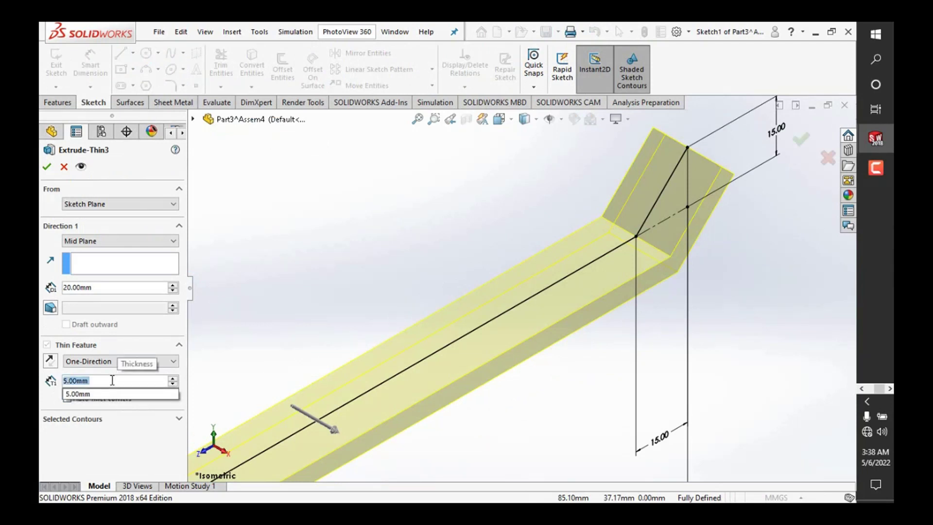
pyautogui.write('3')
pyautogui.press('Return')
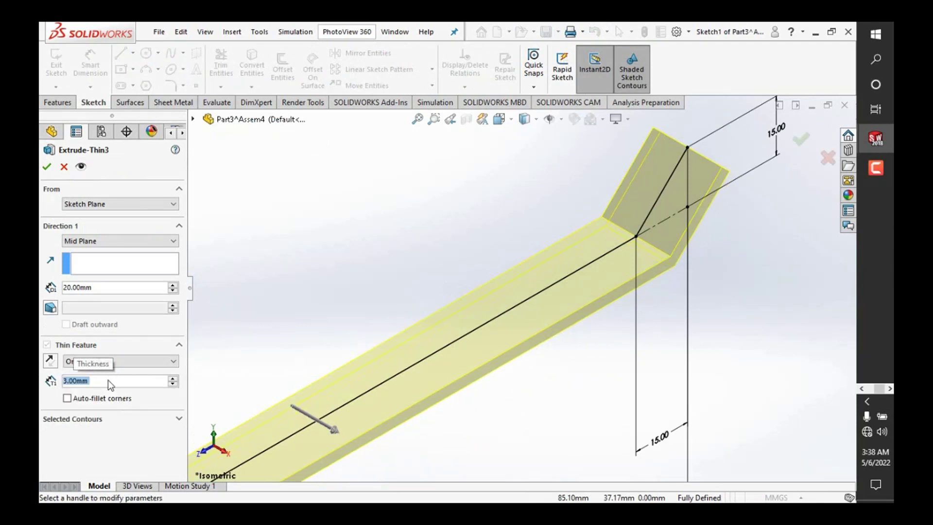
pyautogui.click(46, 167)
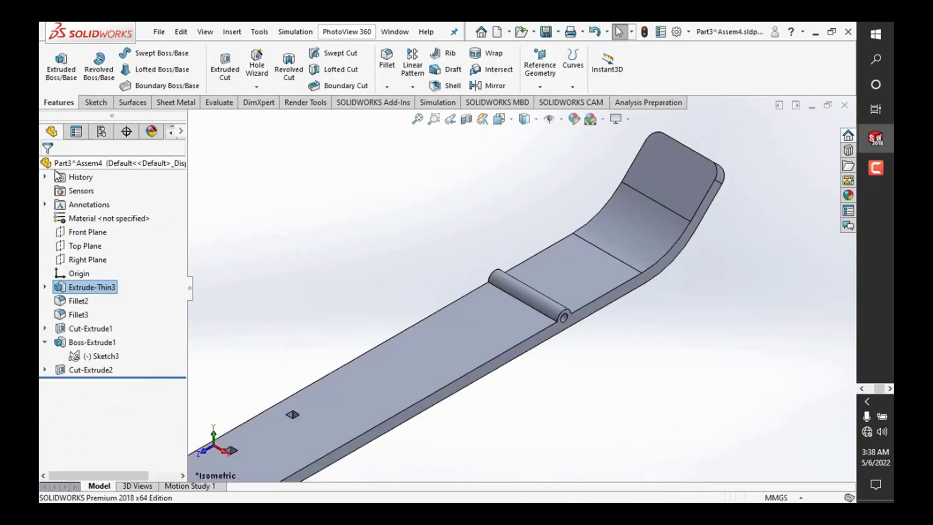
# Step: Select and deselect Extrude-Thin3 while inspecting the rebuilt strap
pyautogui.scroll(-3, 466, 296)
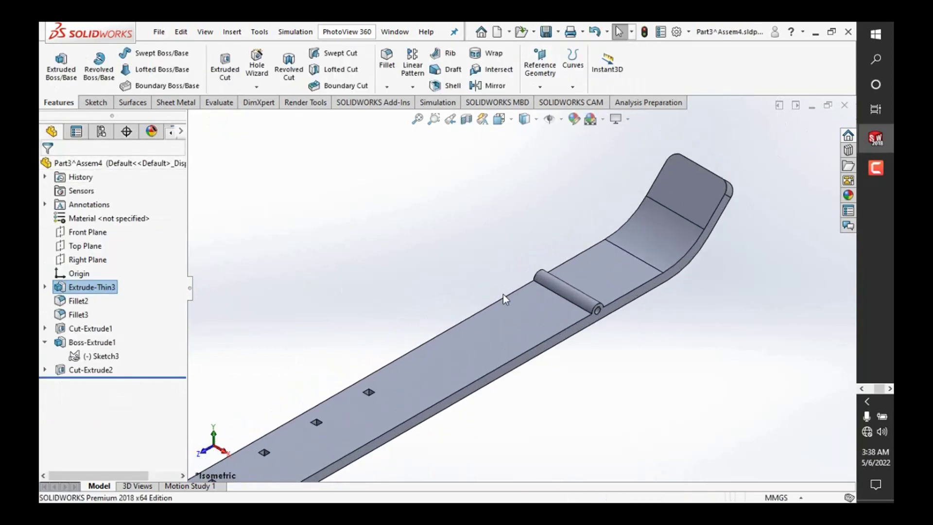
pyautogui.scroll(2, 544, 320)
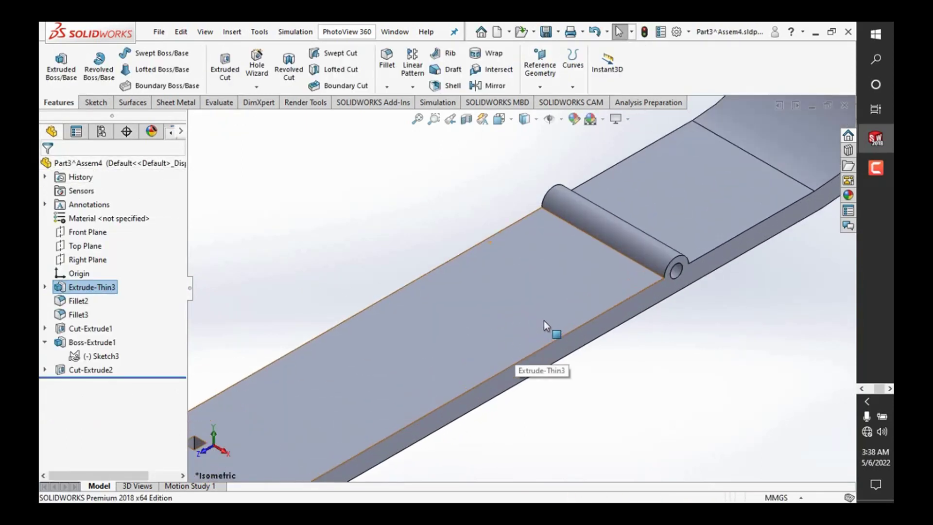
pyautogui.scroll(2, 544, 321)
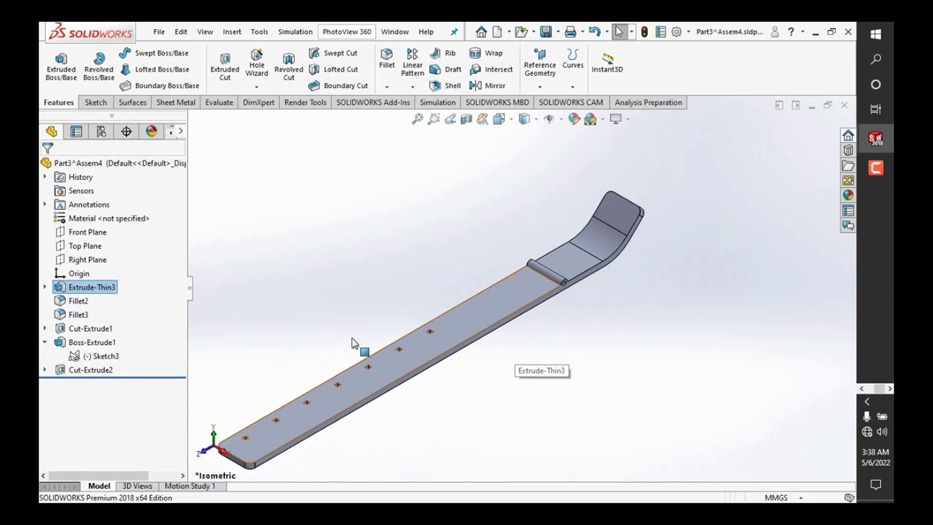
pyautogui.click(78, 287)
pyautogui.click(85, 254)
pyautogui.click(282, 294)
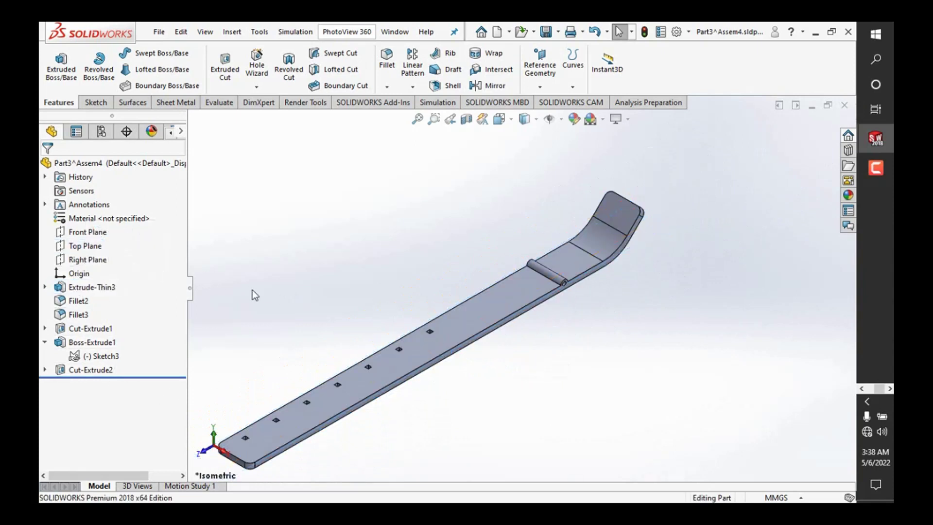
pyautogui.click(79, 289)
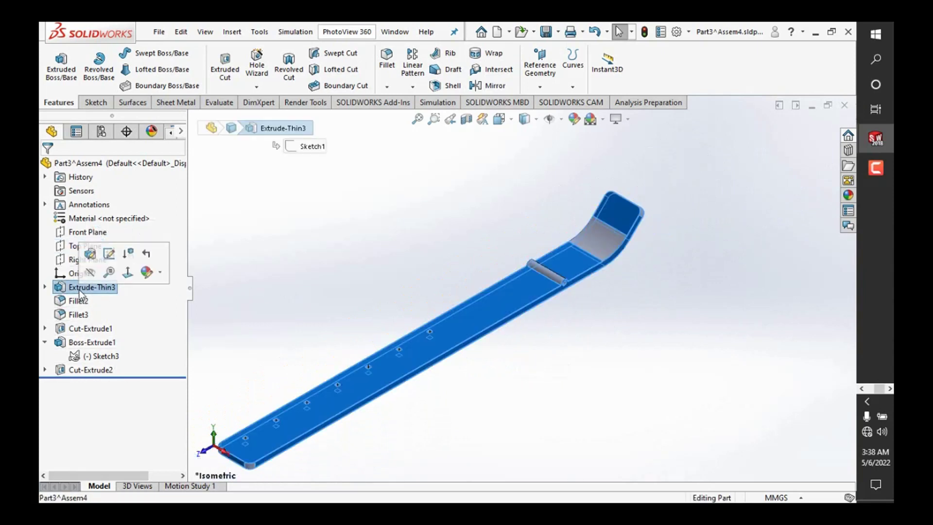
pyautogui.click(269, 287)
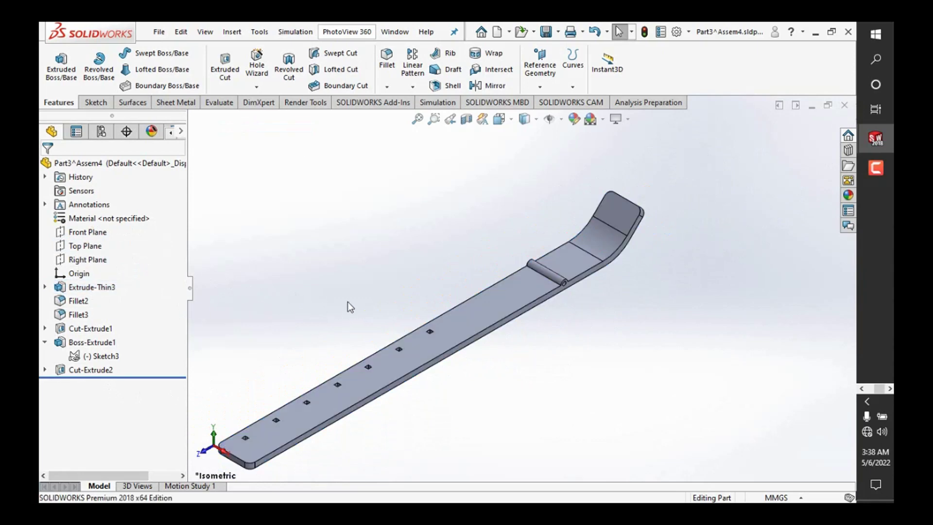
pyautogui.scroll(-3, 486, 263)
pyautogui.scroll(2, 524, 314)
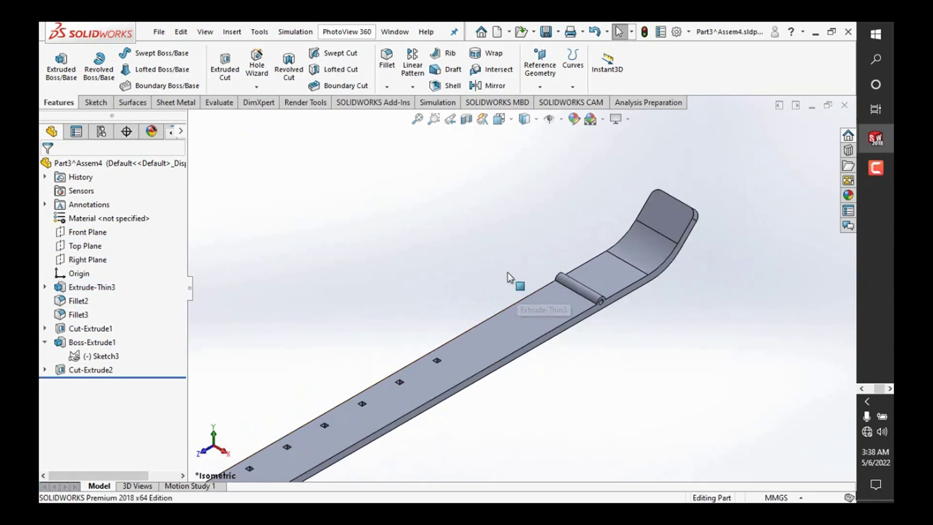
pyautogui.scroll(-2, 508, 272)
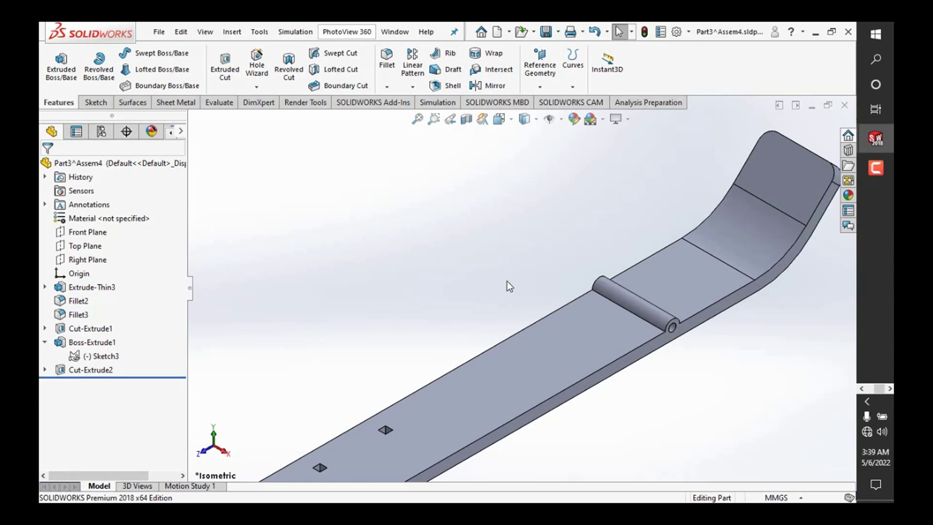
# Step: Start a new sketch on the strap's flat top face, viewed normal to it
pyautogui.click(637, 299)
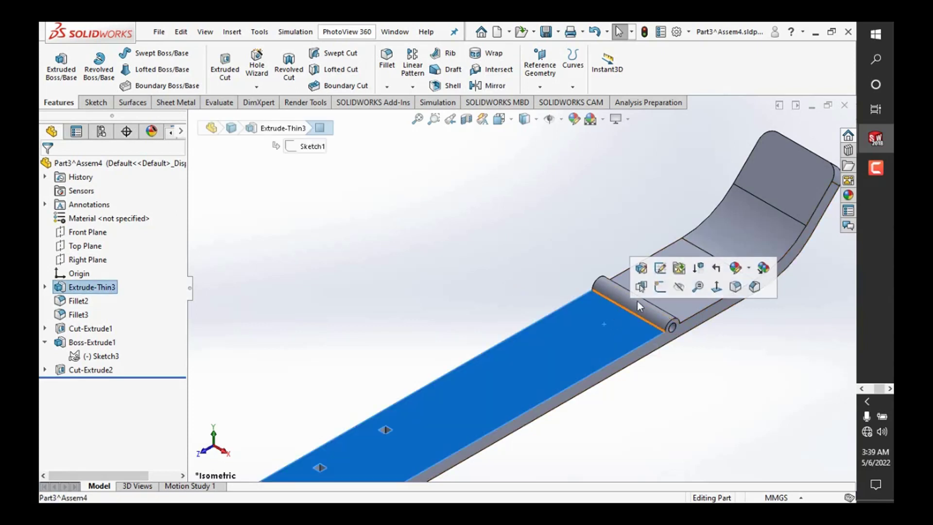
pyautogui.click(660, 287)
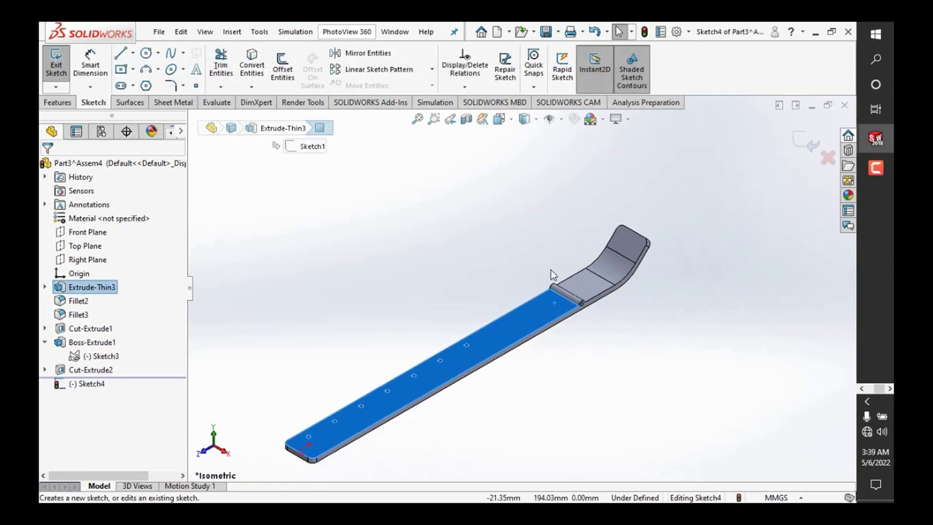
pyautogui.hotkey('ctrl', '8')
pyautogui.click(585, 215)
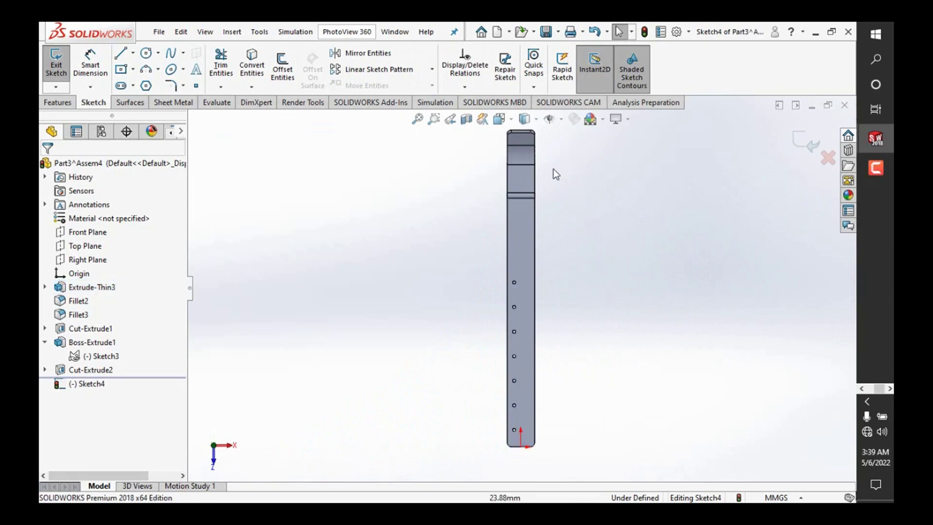
pyautogui.scroll(-3, 554, 170)
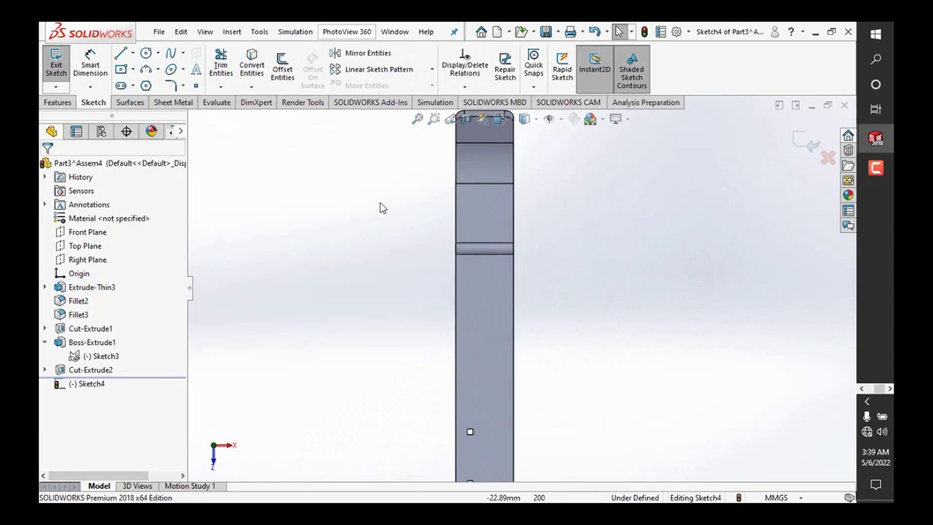
# Step: Draw a center rectangle centred on the hinge pin
pyautogui.click(124, 72)
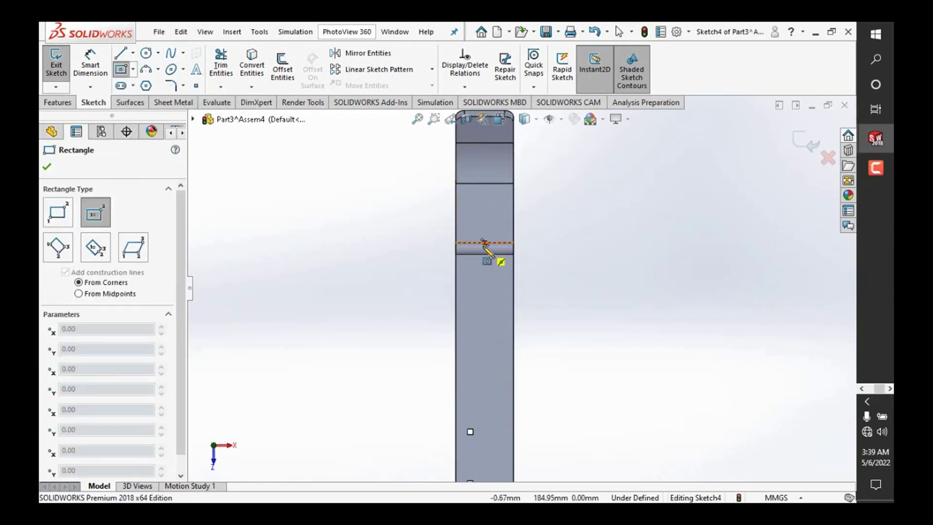
pyautogui.scroll(-3, 484, 243)
pyautogui.click(508, 274)
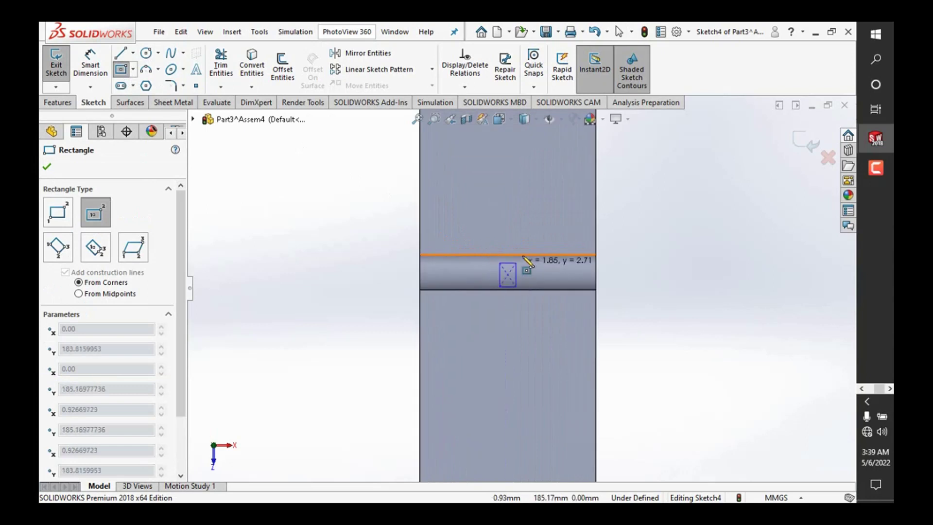
pyautogui.click(576, 209)
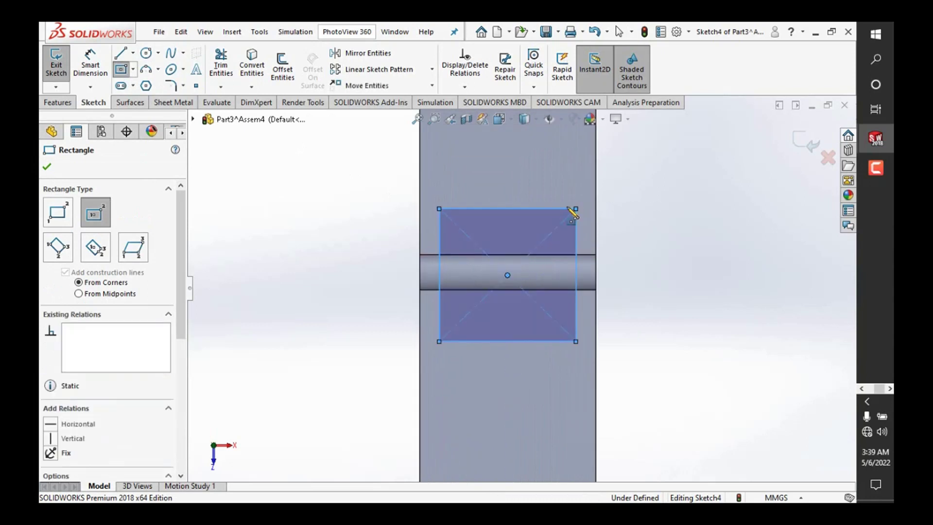
pyautogui.press('z')
pyautogui.press('z')
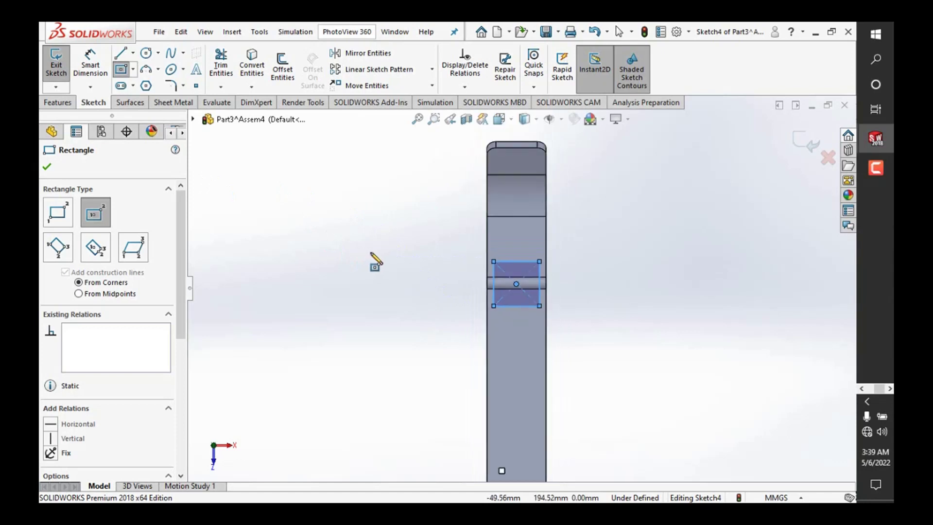
pyautogui.scroll(-2, 500, 265)
pyautogui.scroll(2, 486, 291)
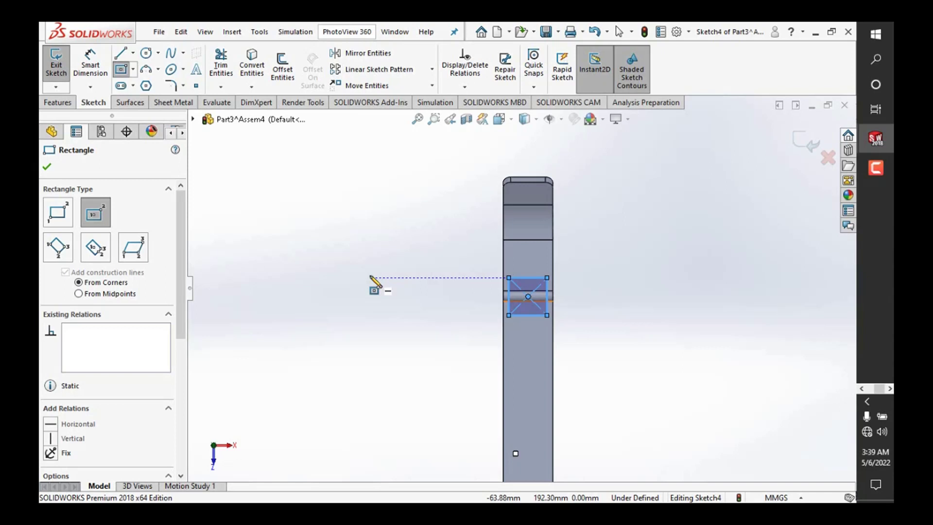
pyautogui.click(91, 65)
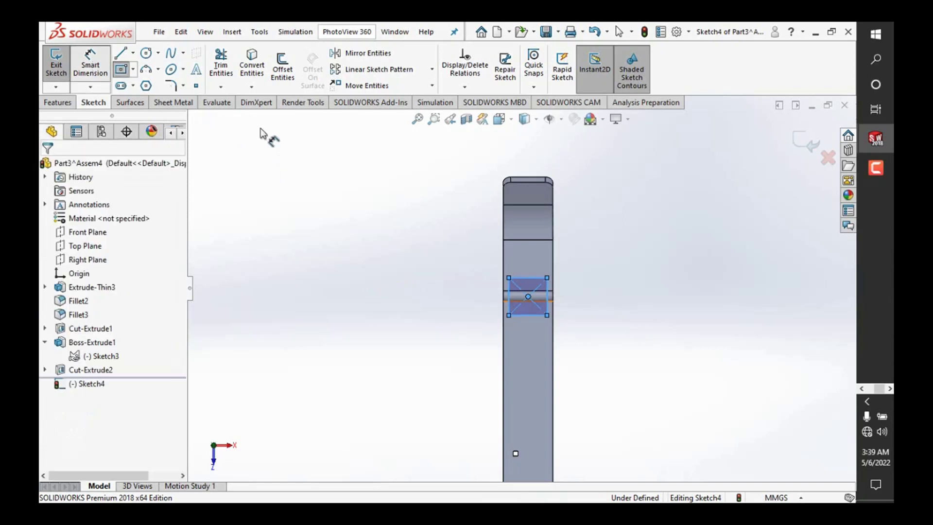
# Step: Dimension the rectangle's top edge from the strap's top end
pyautogui.click(539, 183)
pyautogui.click(540, 279)
pyautogui.click(619, 243)
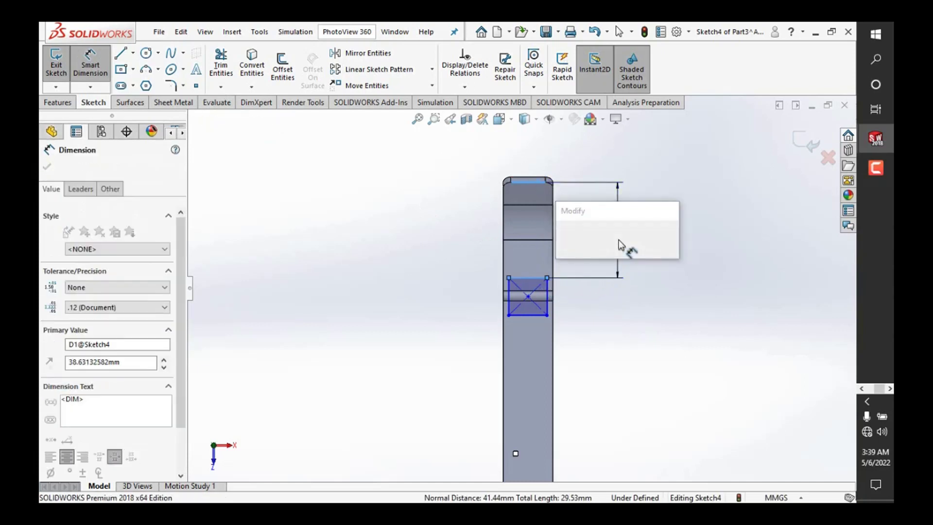
pyautogui.write('30')
pyautogui.press('Return')
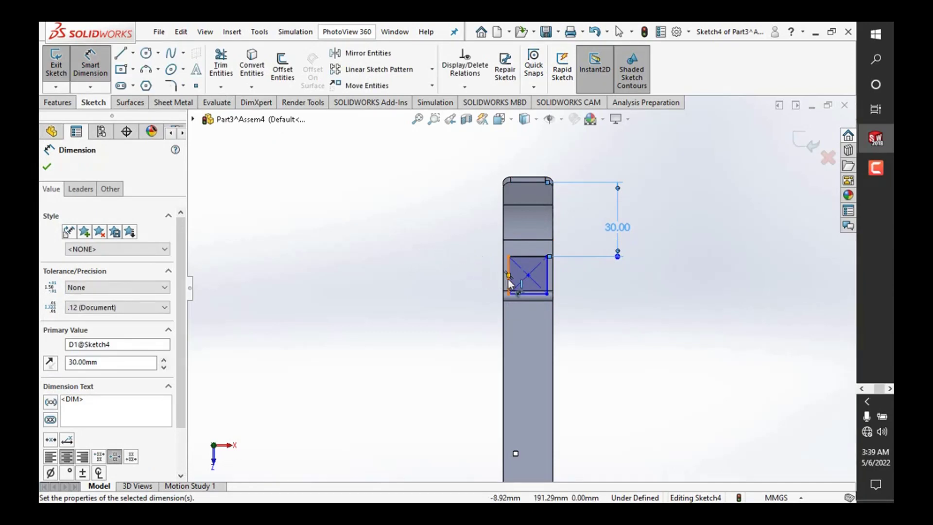
# Step: Change that distance to 35 mm, then 40 mm, and return to selection mode
pyautogui.doubleClick(621, 227)
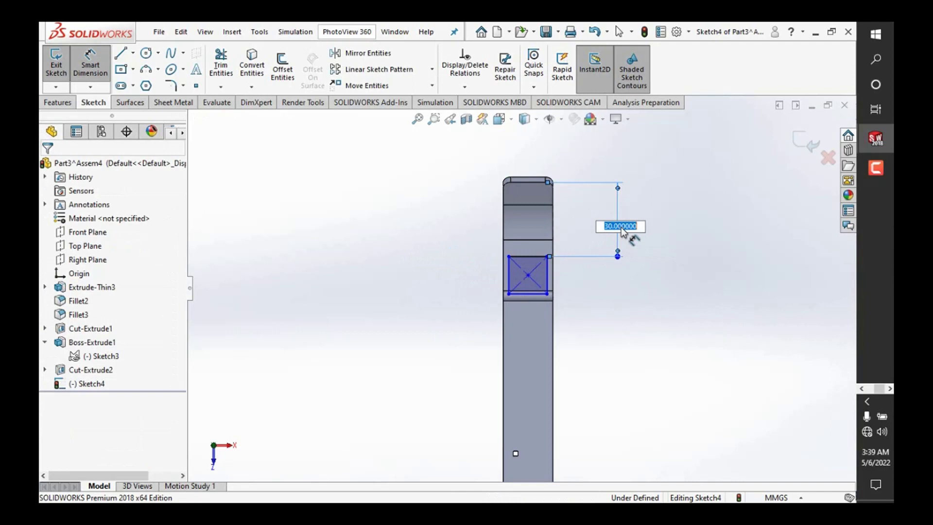
pyautogui.write('35')
pyautogui.press('Return')
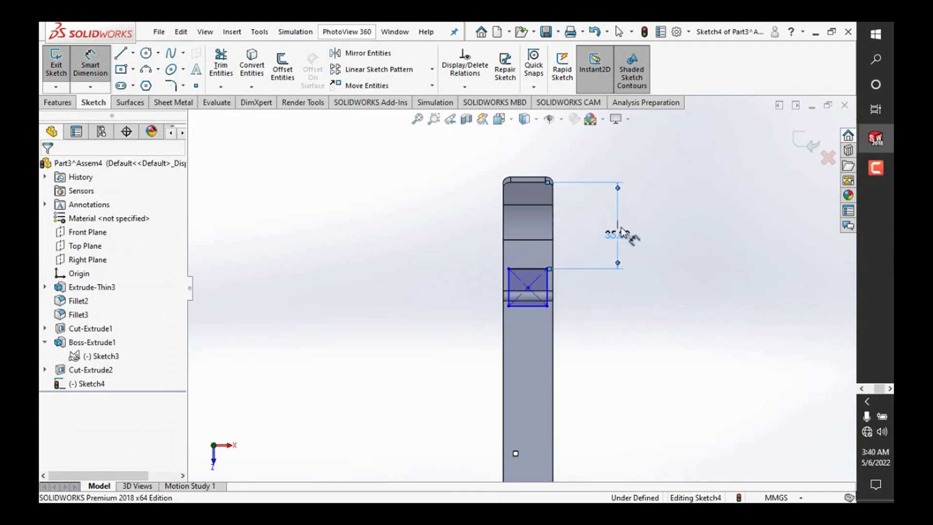
pyautogui.doubleClick(621, 242)
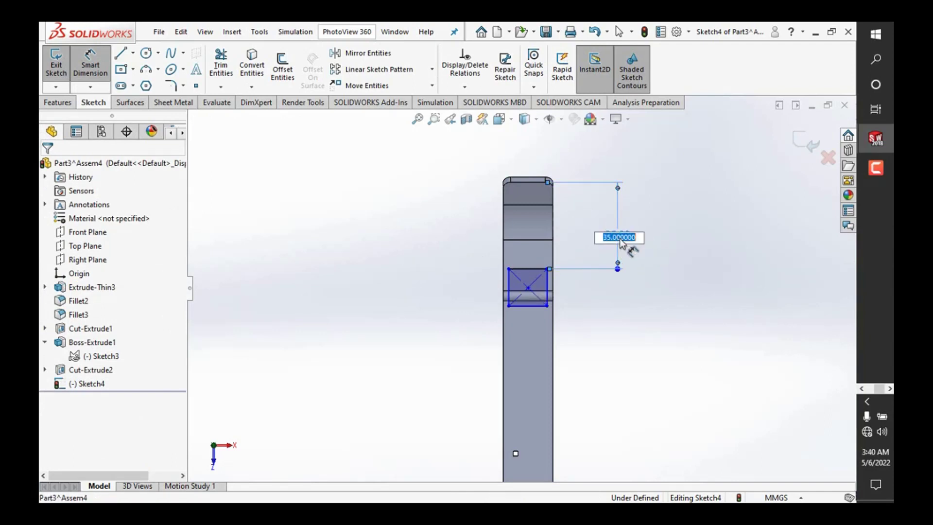
pyautogui.write('40')
pyautogui.press('Return')
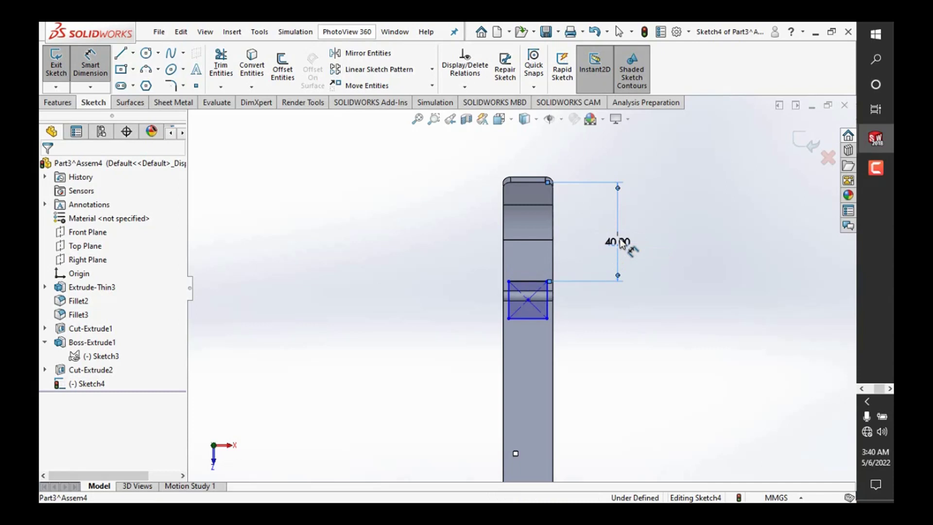
pyautogui.scroll(-2, 501, 260)
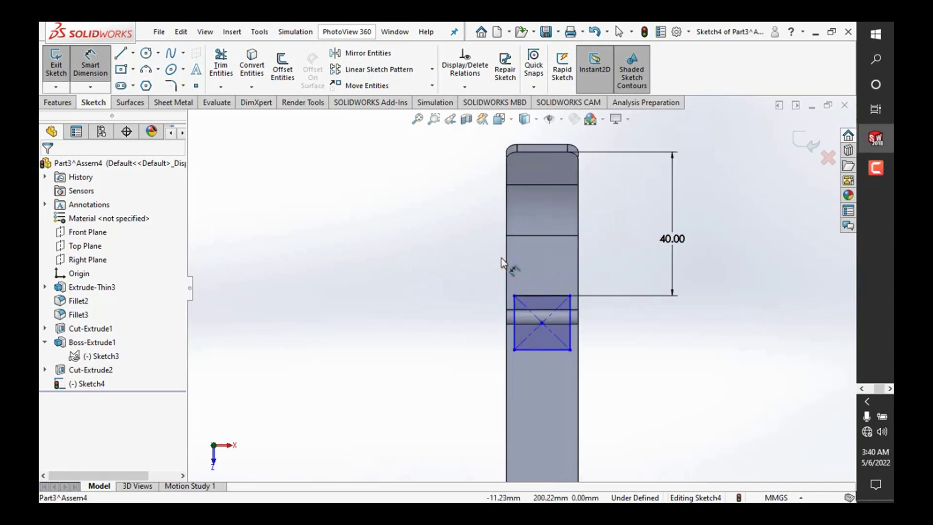
pyautogui.rightClick(328, 275)
pyautogui.click(362, 313)
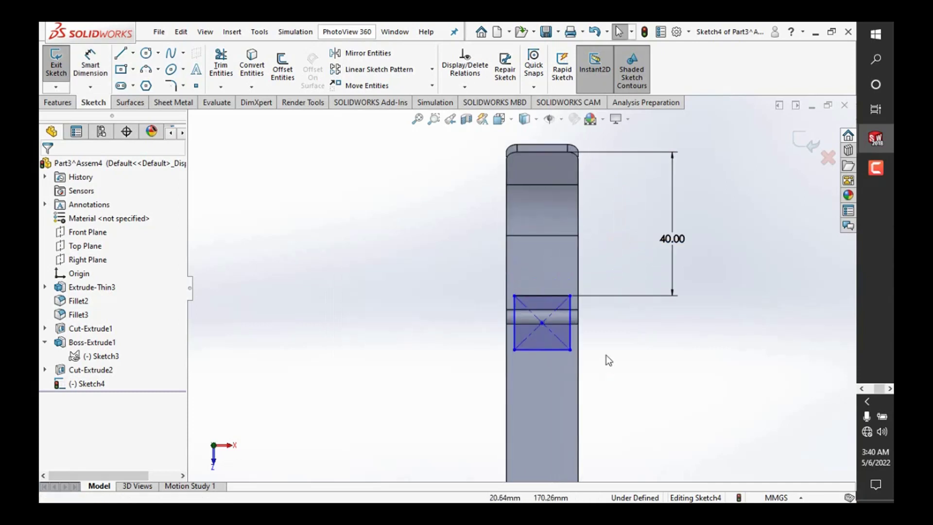
pyautogui.scroll(-1, 598, 345)
pyautogui.scroll(2, 554, 306)
pyautogui.scroll(-2, 535, 297)
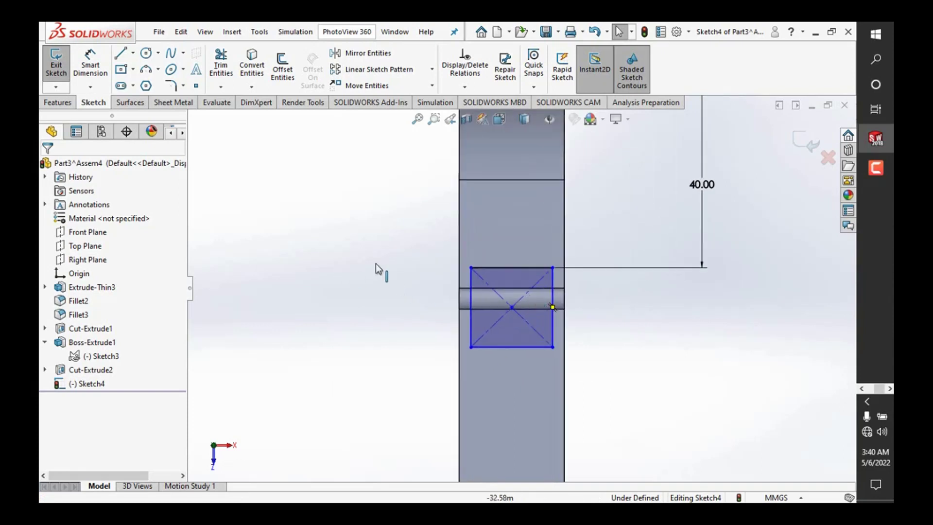
# Step: Try a midpoint relation between the rectangle centre and a model edge, then clear it
pyautogui.click(512, 307)
pyautogui.keyDown('ctrl'); pyautogui.click(564, 300); pyautogui.keyUp('ctrl')
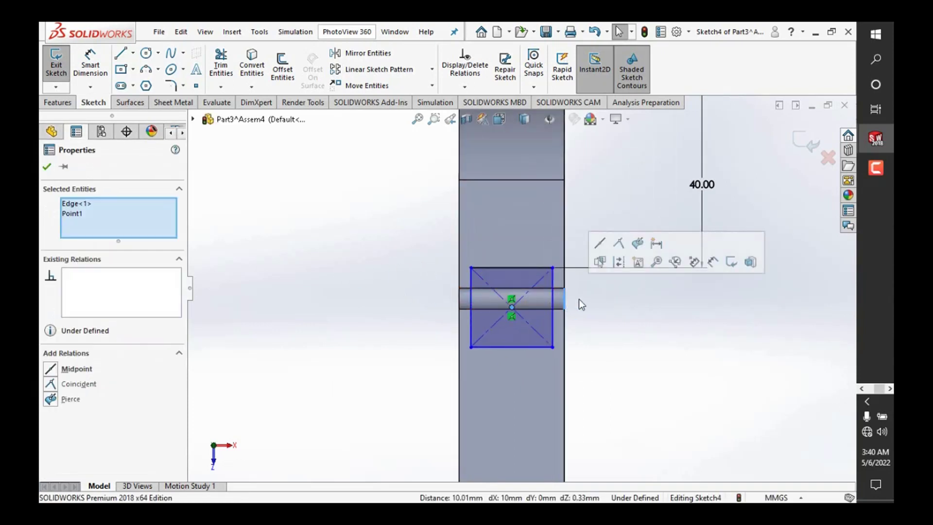
pyautogui.click(600, 243)
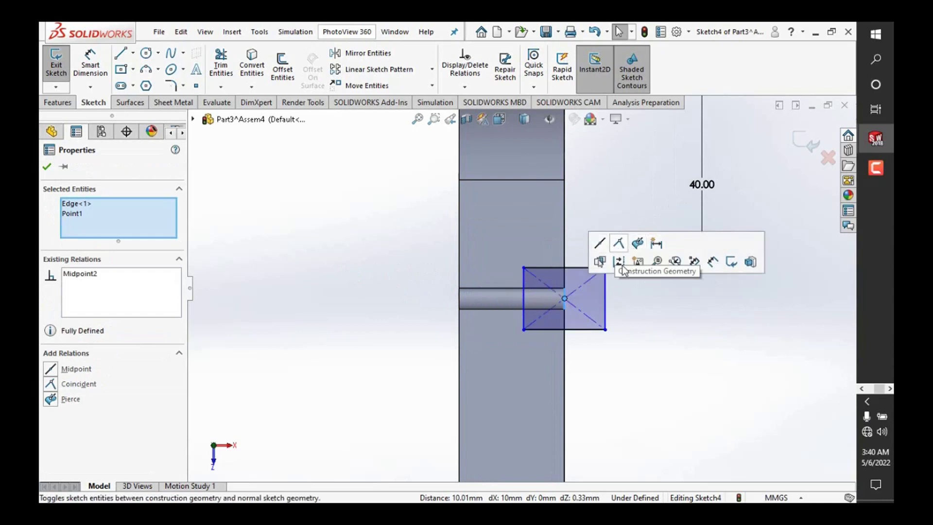
pyautogui.press('z')
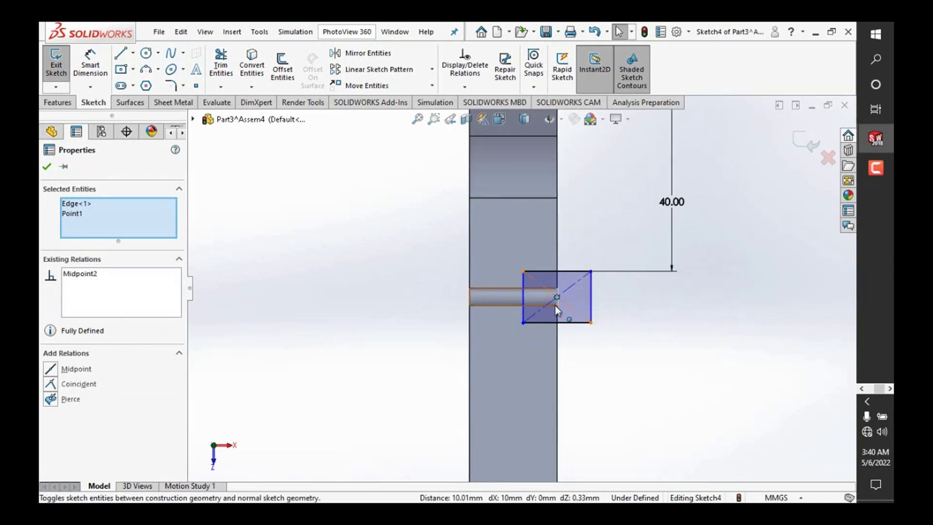
pyautogui.click(558, 297)
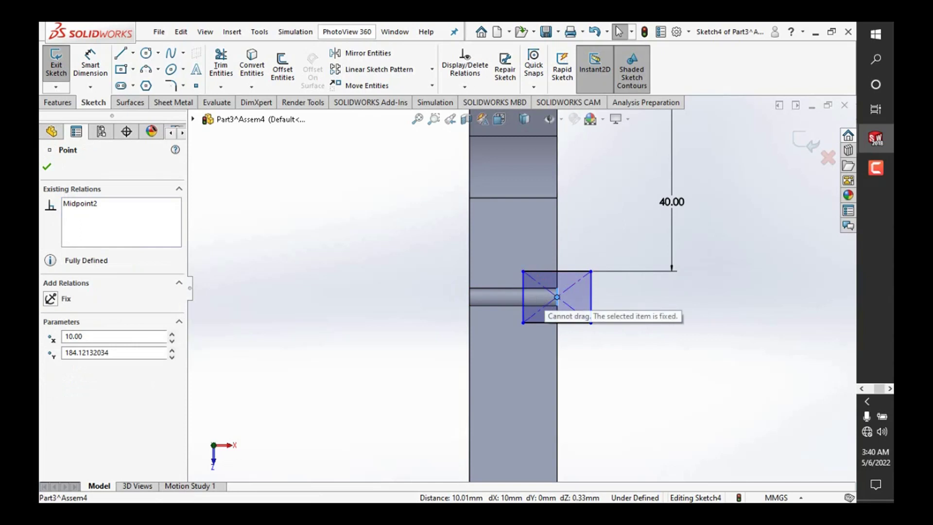
pyautogui.press('Escape')
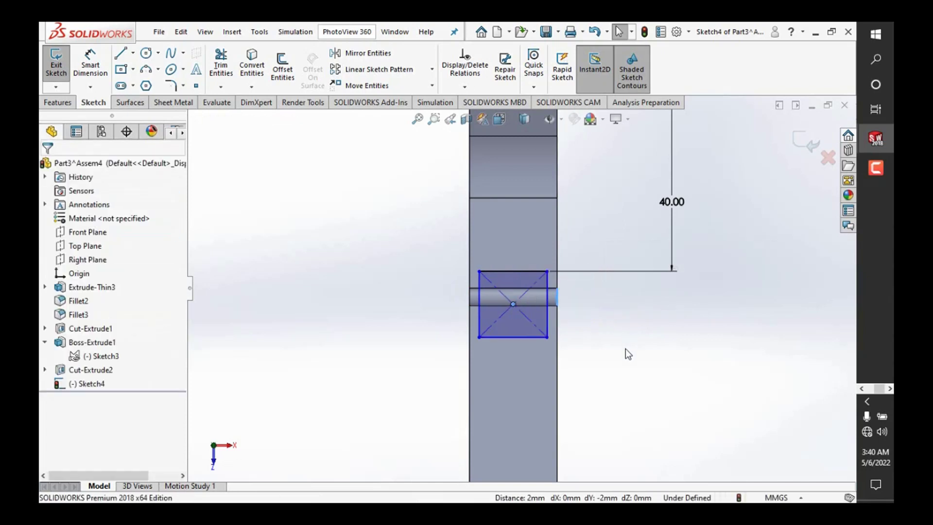
# Step: Draw a construction centerline across the strap between its right and left edges
pyautogui.click(132, 53)
pyautogui.click(145, 84)
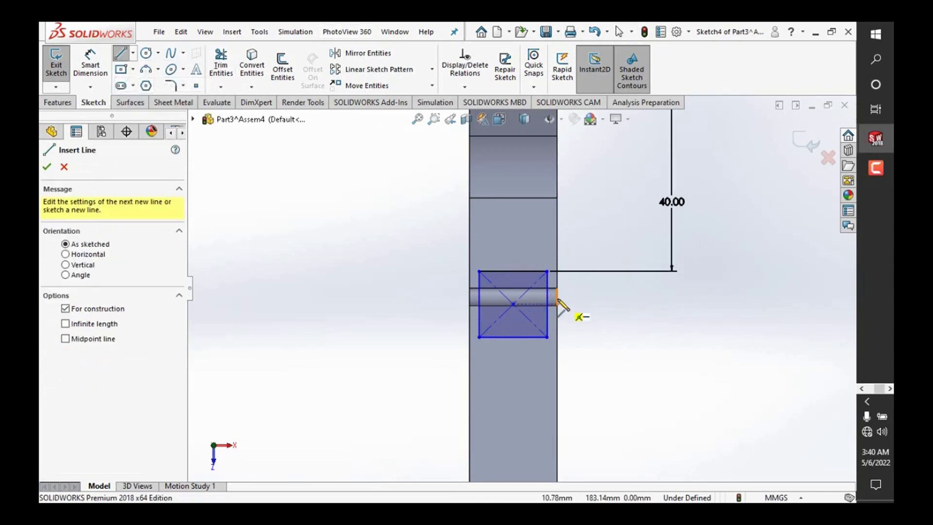
pyautogui.click(557, 297)
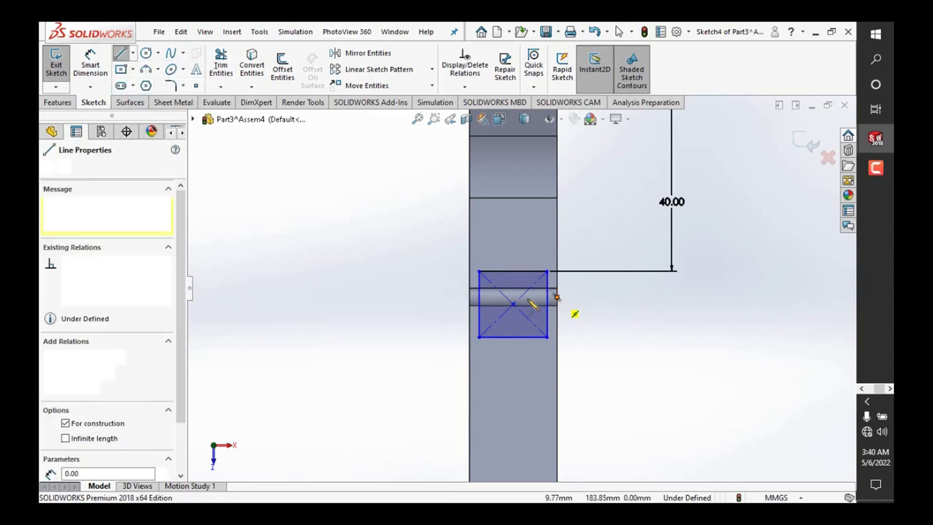
pyautogui.click(469, 296)
pyautogui.rightClick(368, 273)
pyautogui.click(374, 273)
pyautogui.scroll(-3, 509, 307)
# Step: Make the rectangle's centre point the midpoint of the centerline
pyautogui.click(524, 295)
pyautogui.keyDown('ctrl'); pyautogui.click(530, 280); pyautogui.keyUp('ctrl')
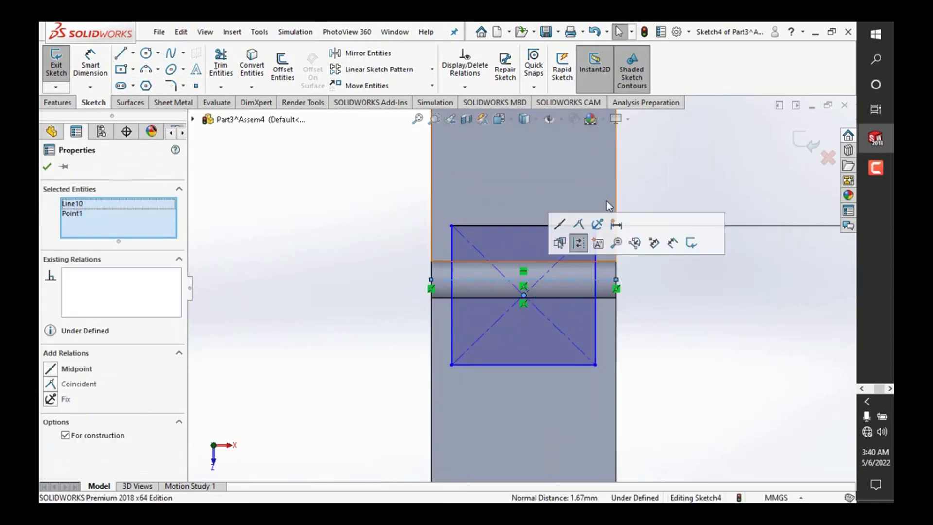
pyautogui.click(562, 231)
pyautogui.scroll(2, 392, 246)
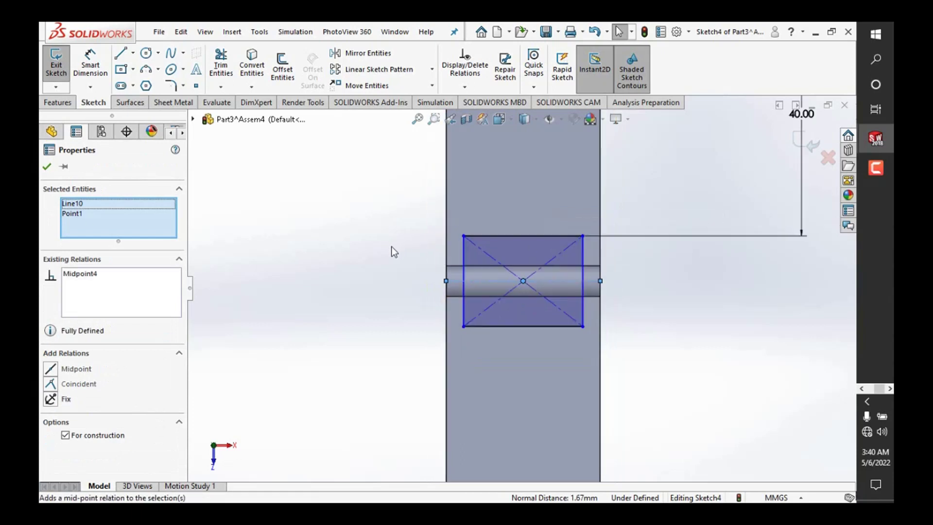
pyautogui.scroll(2, 351, 246)
pyautogui.click(427, 253)
pyautogui.scroll(-2, 430, 250)
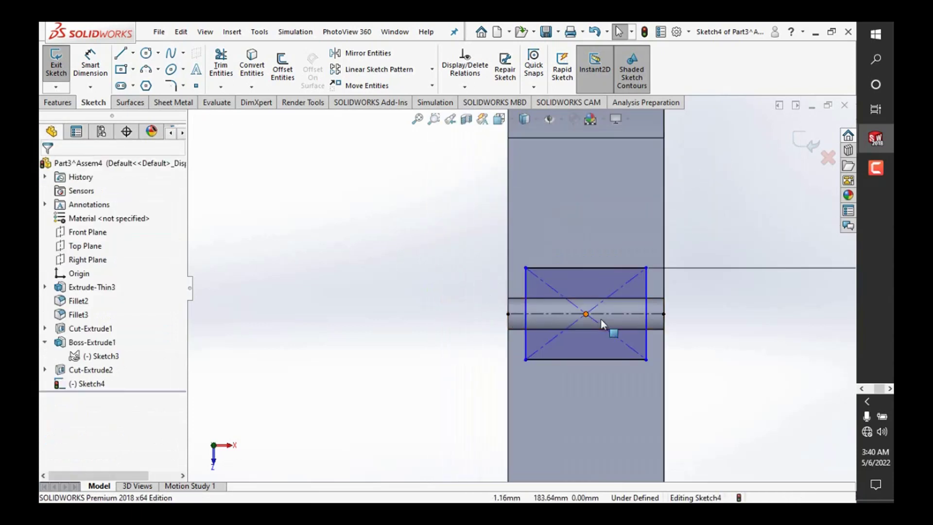
pyautogui.scroll(2, 598, 321)
pyautogui.scroll(-1, 588, 304)
pyautogui.scroll(-1, 564, 294)
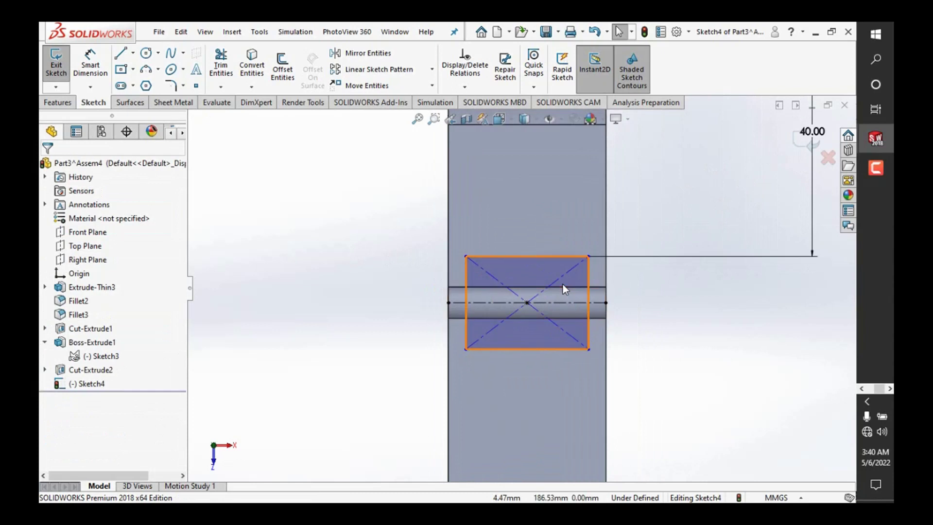
pyautogui.scroll(2, 562, 285)
pyautogui.scroll(2, 582, 273)
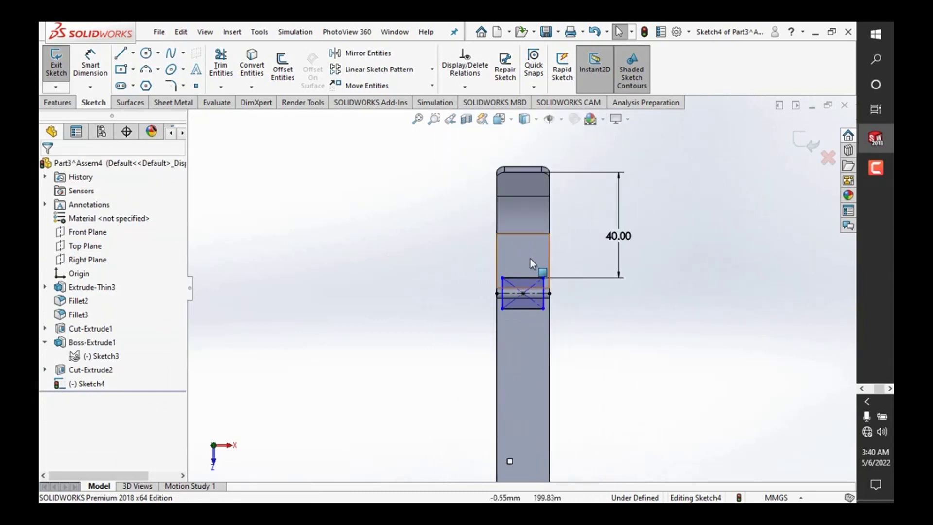
pyautogui.scroll(-2, 527, 256)
# Step: Cancel an overdefining dimension and delete the 40.00 position dimension
pyautogui.click(90, 65)
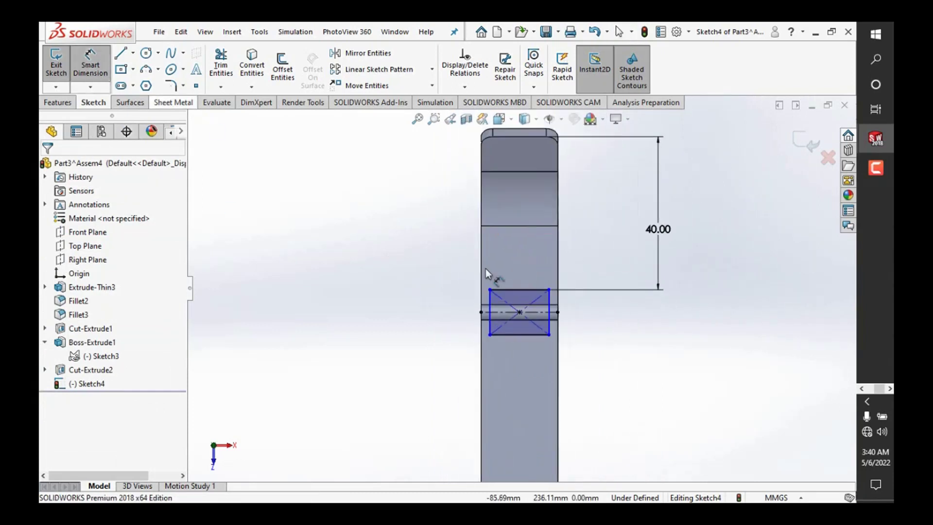
pyautogui.click(529, 290)
pyautogui.click(508, 336)
pyautogui.click(427, 331)
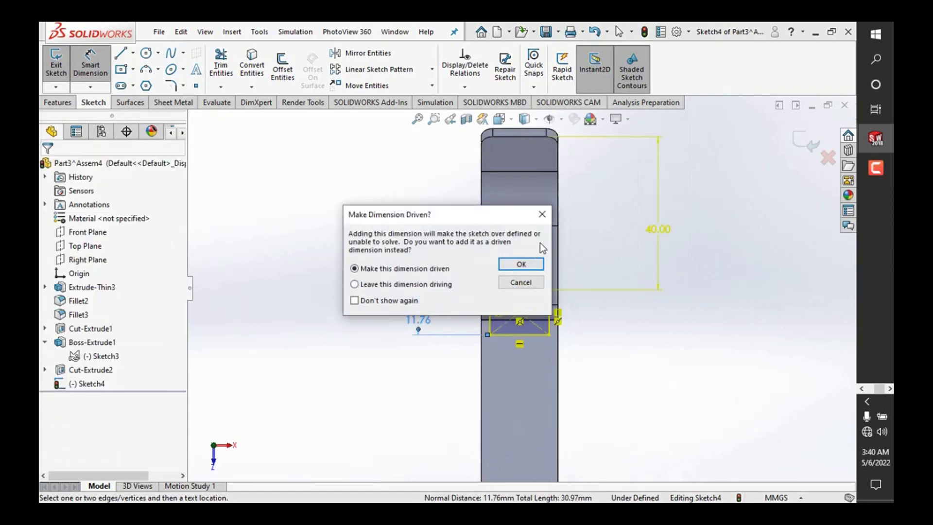
pyautogui.click(542, 215)
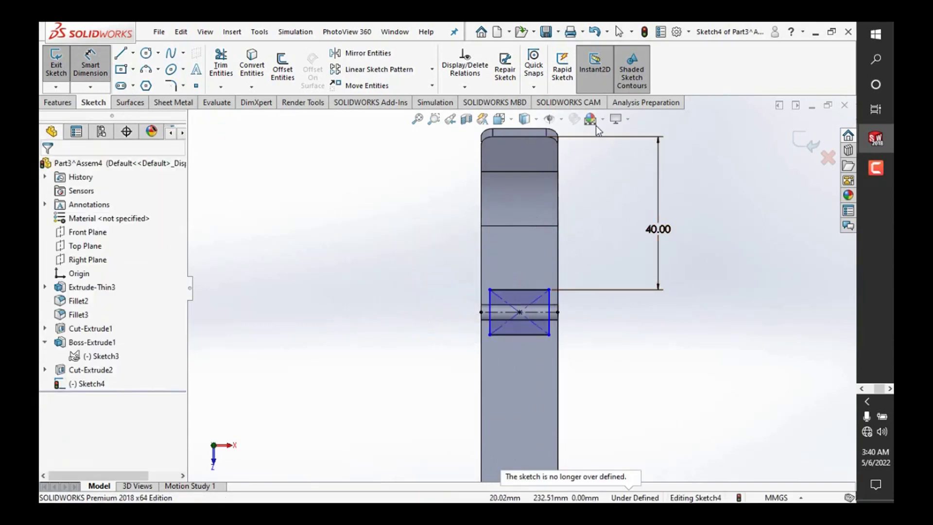
pyautogui.click(610, 145)
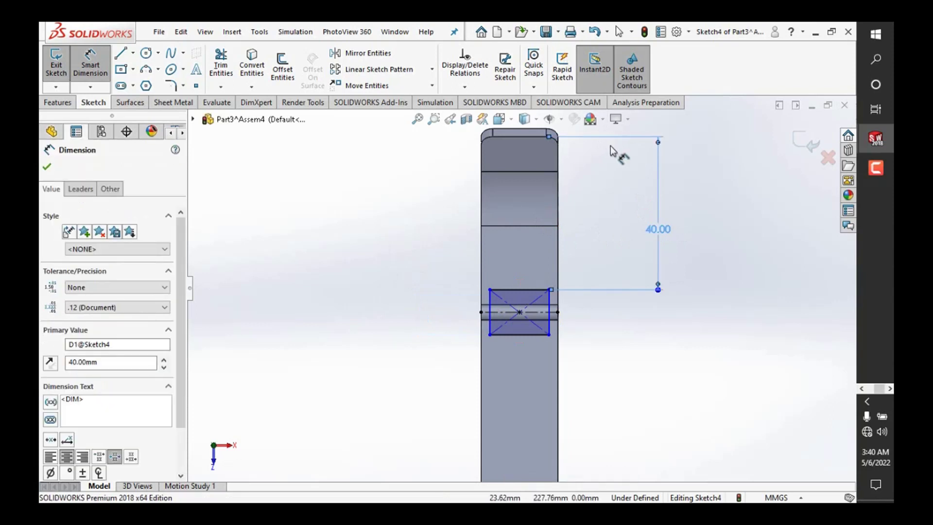
pyautogui.press('Delete')
# Step: Dimension the rectangle's height as 10 mm
pyautogui.click(486, 307)
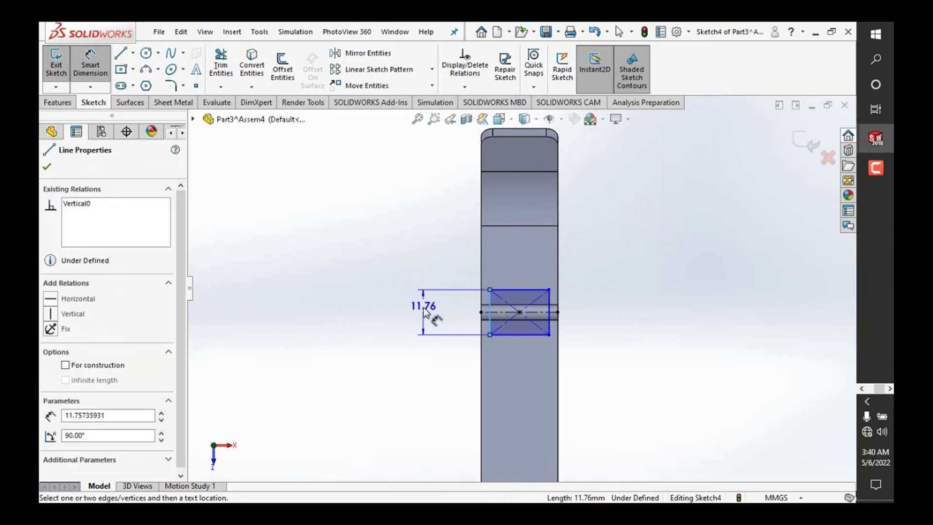
pyautogui.click(424, 307)
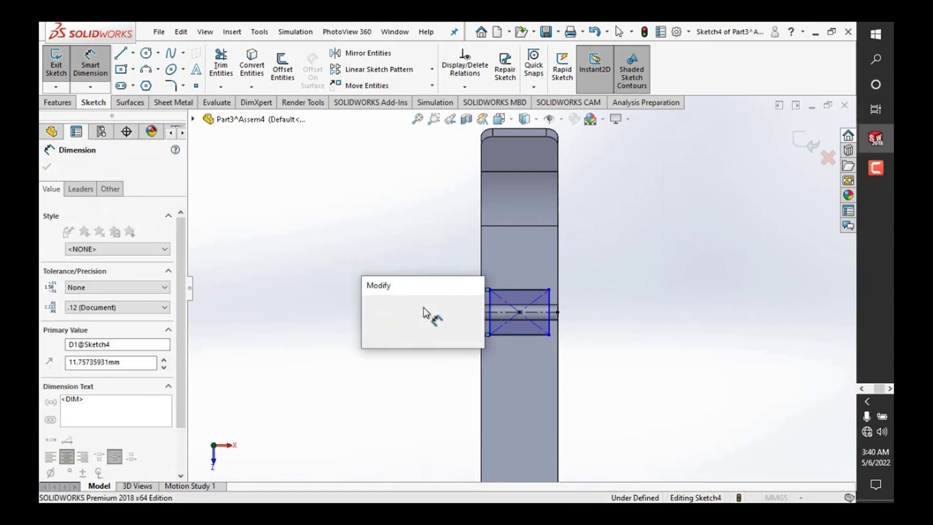
pyautogui.press('Return')
pyautogui.moveTo(557, 335); pyautogui.dragTo(565, 314)
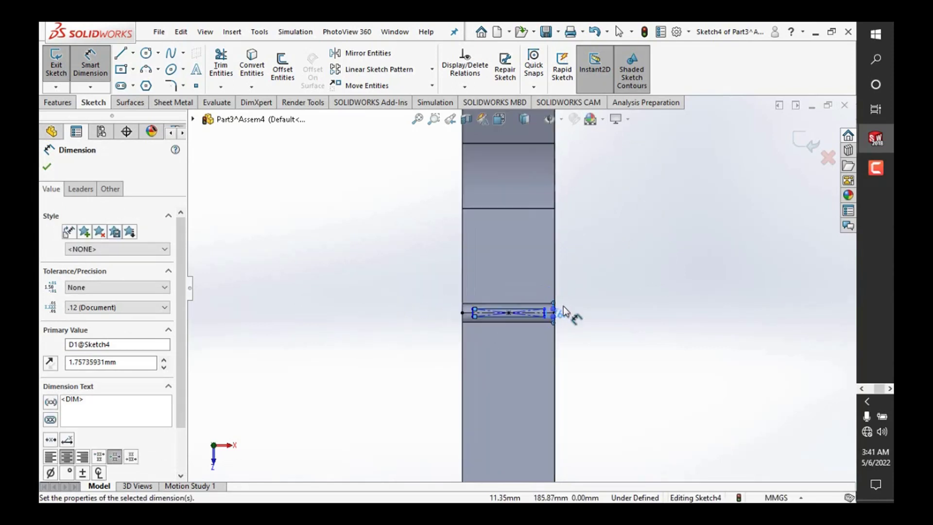
pyautogui.scroll(-2, 559, 315)
pyautogui.scroll(-2, 554, 319)
pyautogui.scroll(-2, 554, 319)
pyautogui.click(534, 313)
pyautogui.write('10')
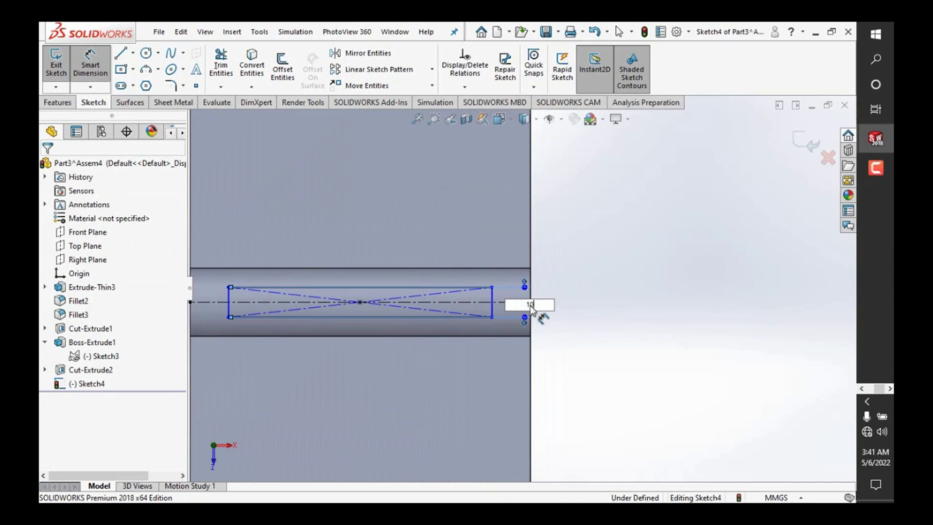
pyautogui.press('Return')
pyautogui.scroll(2, 530, 311)
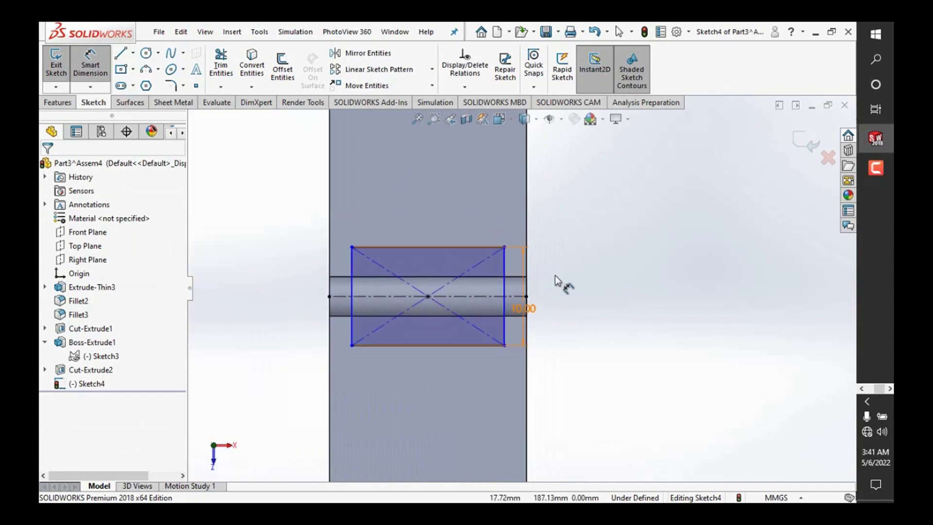
# Step: Dimension the rectangle's width as 15 mm, then select the whole sketch
pyautogui.click(444, 345)
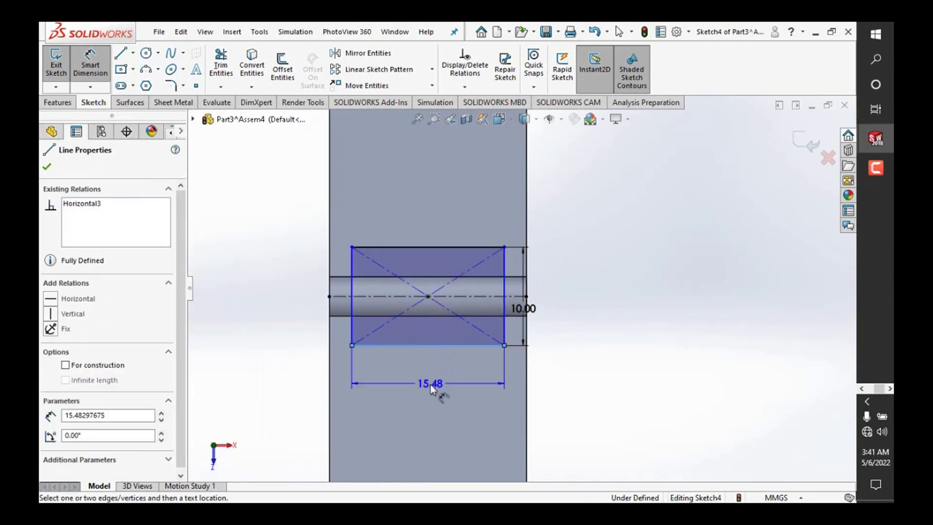
pyautogui.click(438, 396)
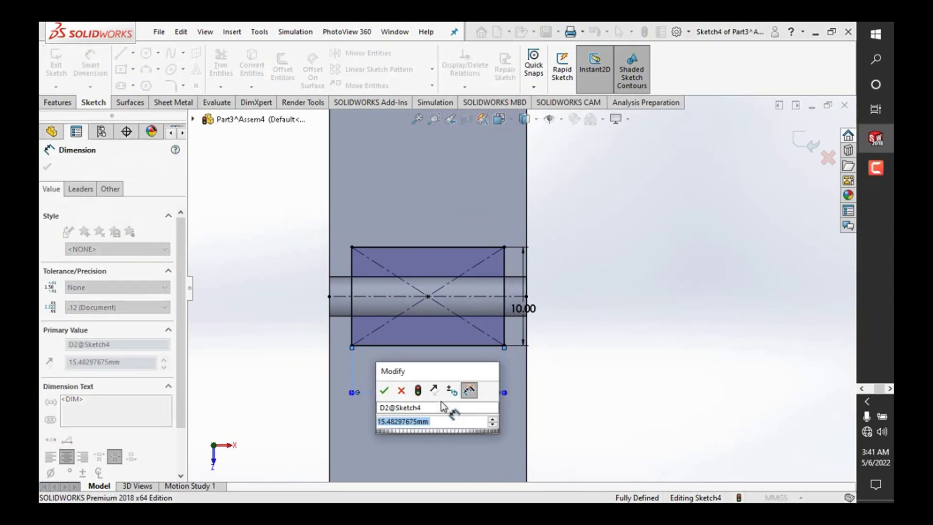
pyautogui.write('15')
pyautogui.press('Return')
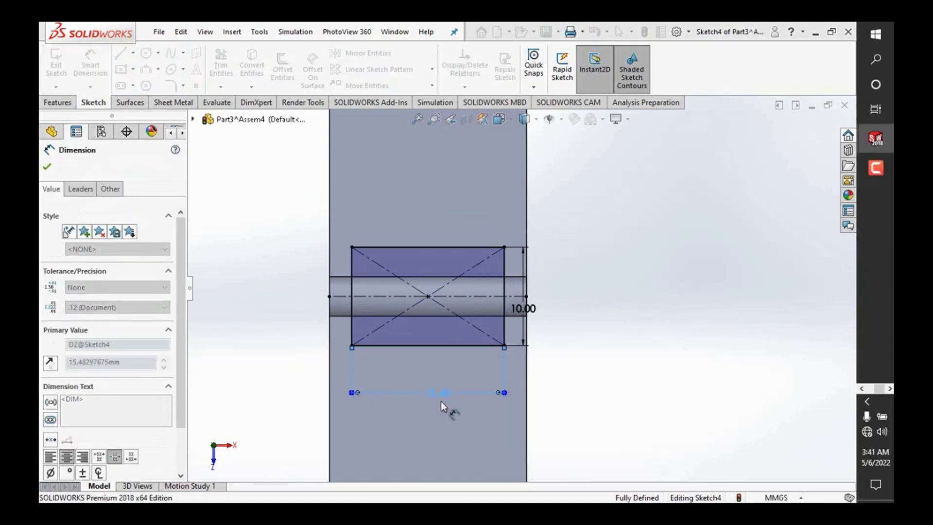
pyautogui.press('Escape')
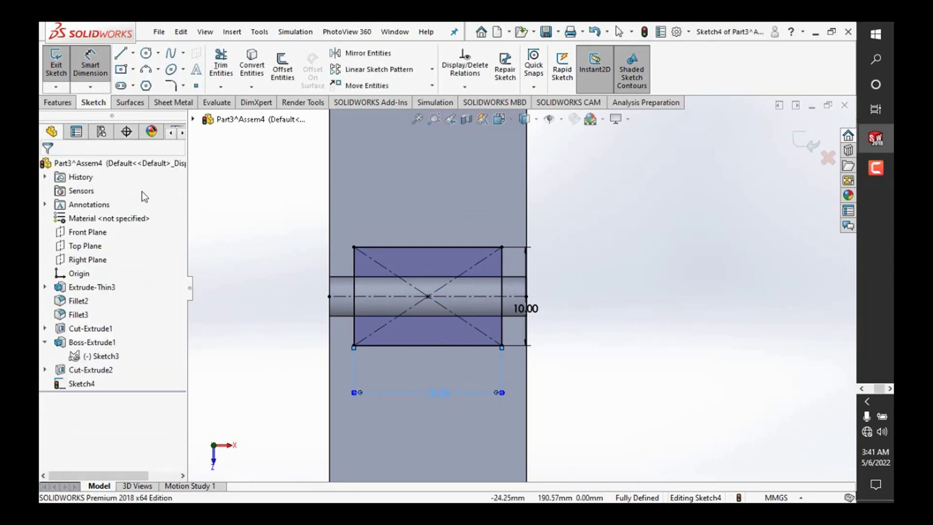
pyautogui.scroll(3, 486, 272)
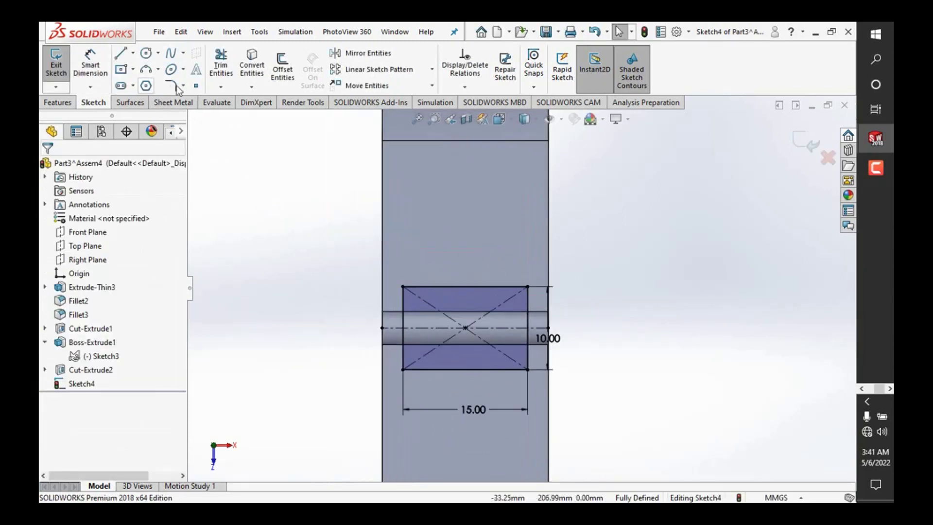
pyautogui.moveTo(334, 212)
pyautogui.mouseDown()
pyautogui.moveTo(395, 416)
pyautogui.moveTo(389, 404)
pyautogui.mouseUp()
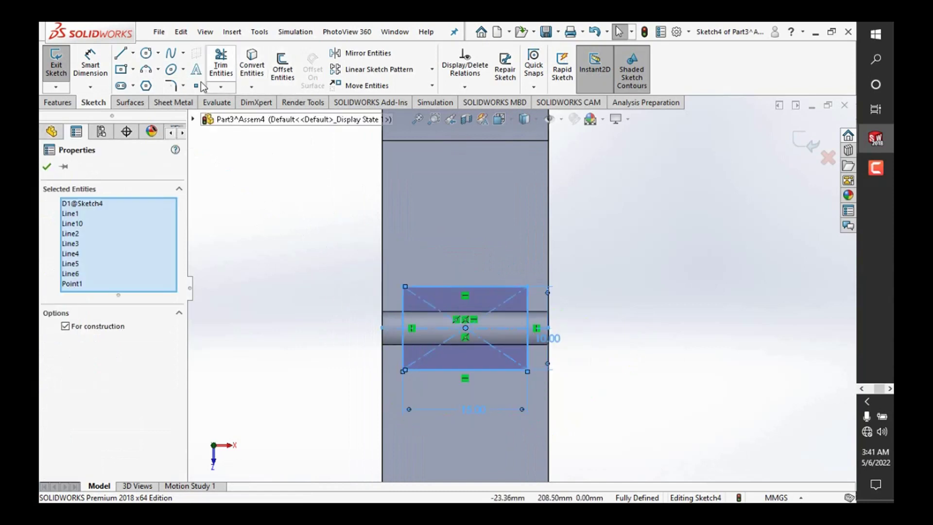
# Step: Apply 0.50 mm sketch fillets to the rectangle's four corners
pyautogui.click(174, 87)
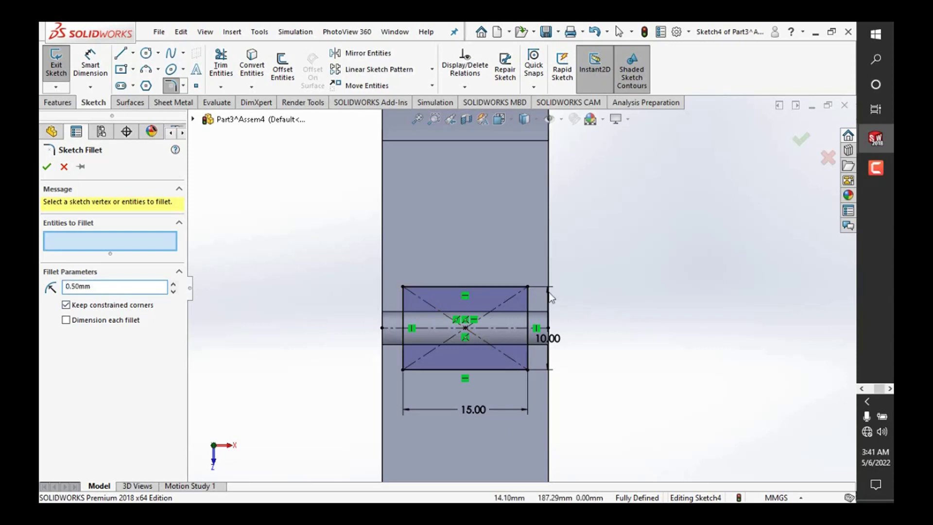
pyautogui.click(529, 300)
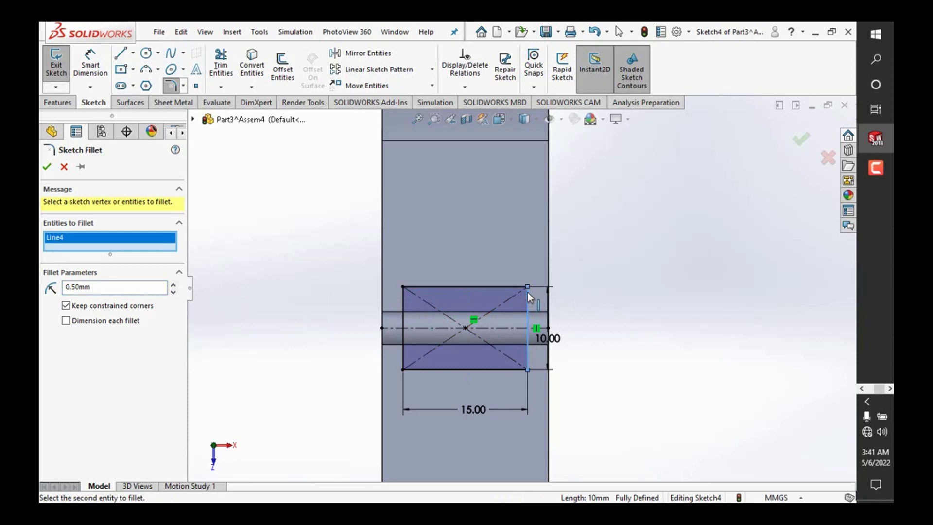
pyautogui.click(525, 287)
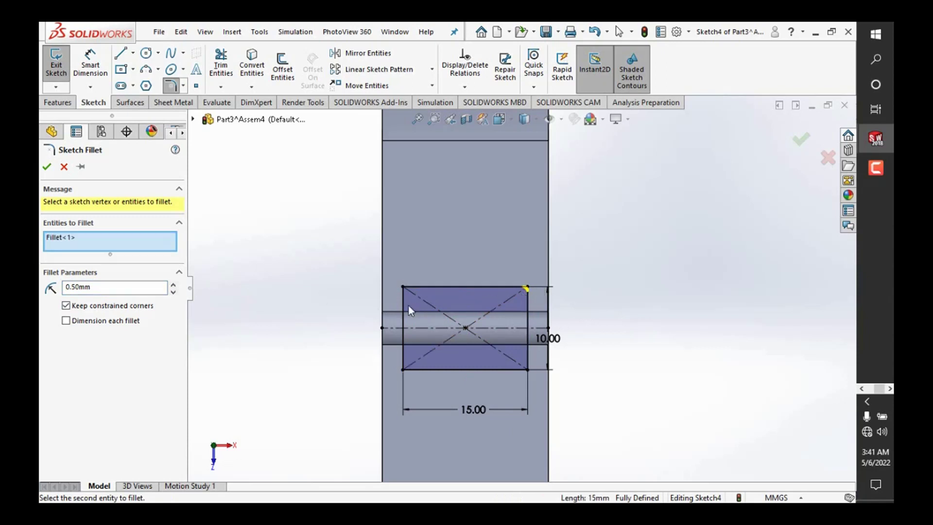
pyautogui.click(403, 287)
pyautogui.click(403, 368)
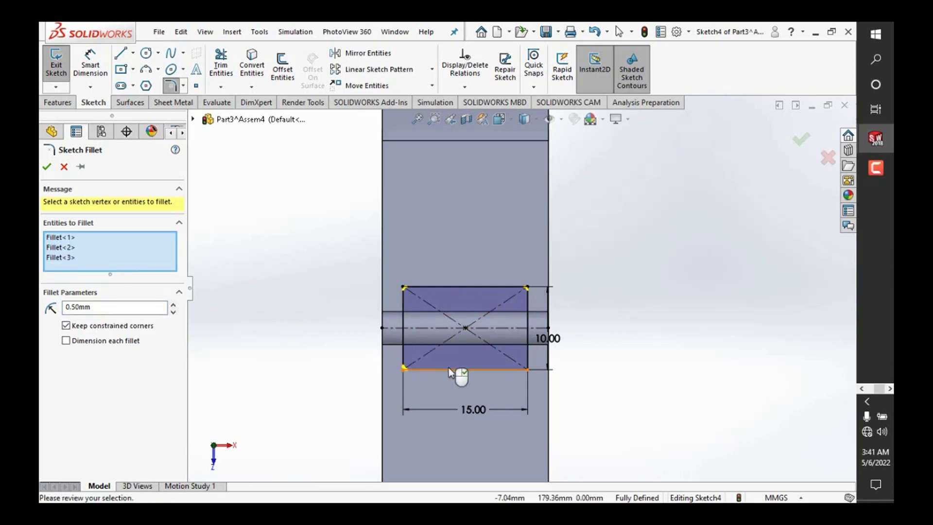
pyautogui.click(527, 368)
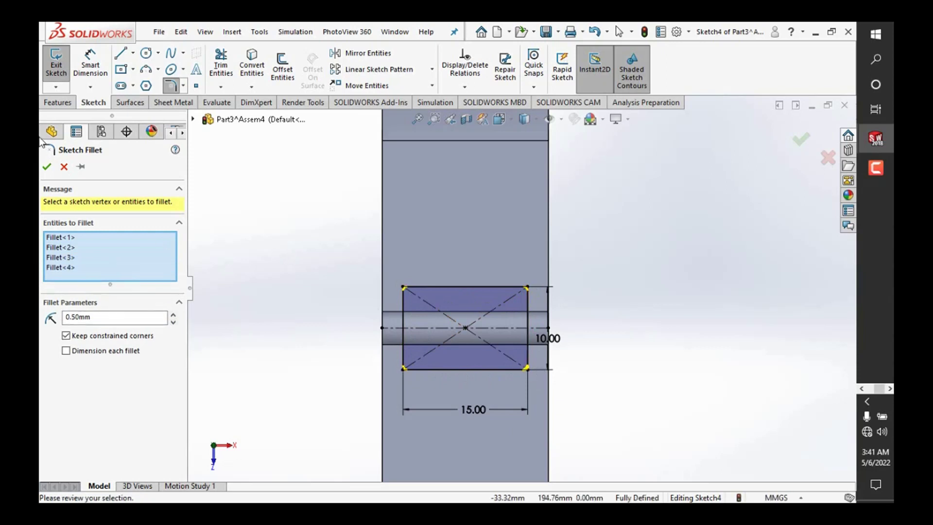
pyautogui.click(47, 167)
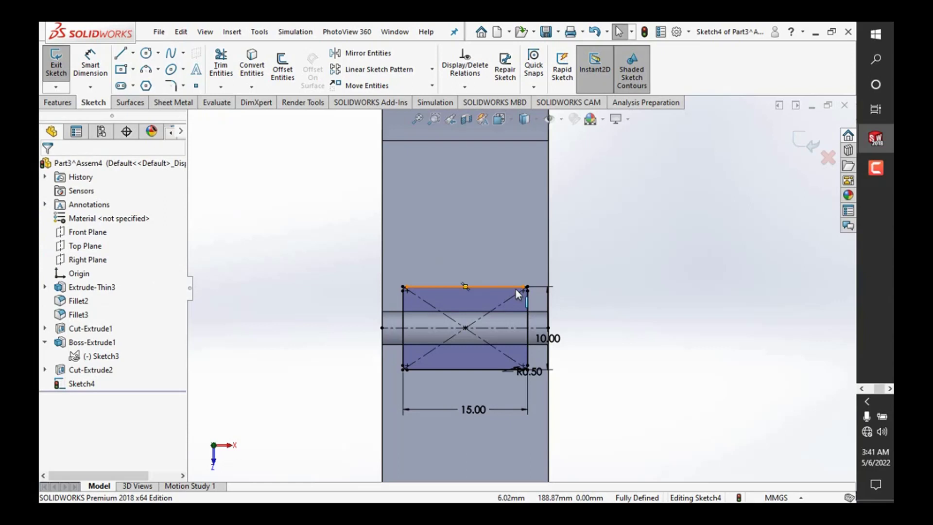
pyautogui.scroll(-2, 539, 309)
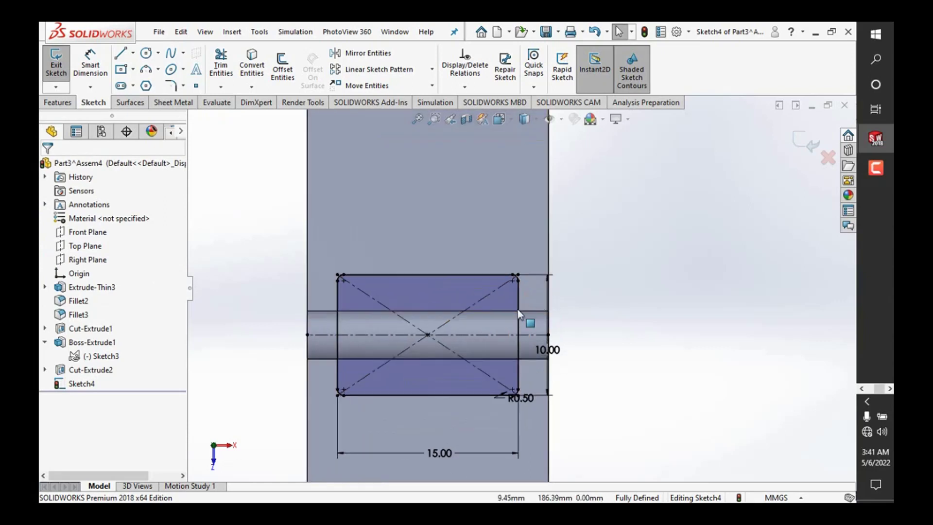
pyautogui.click(58, 102)
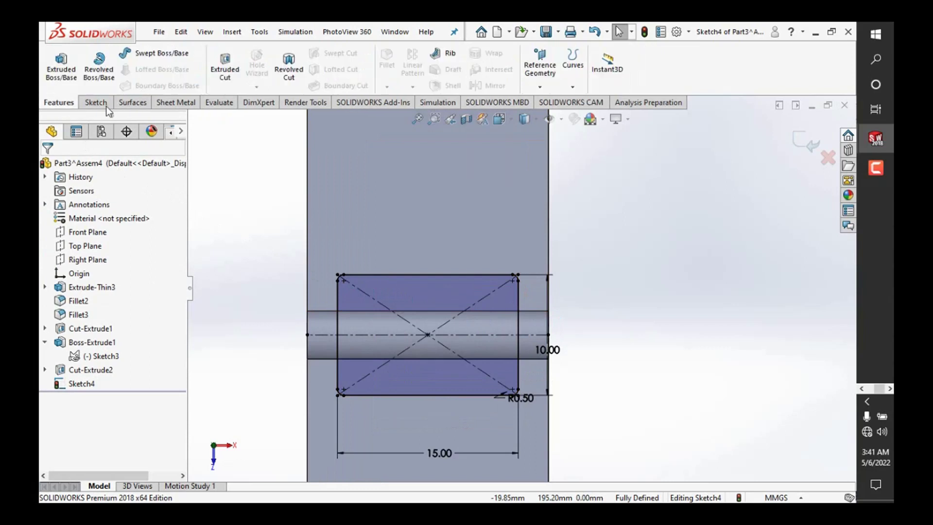
# Step: Extrude-cut the rounded rectangle with the Up To Next end condition
pyautogui.click(225, 73)
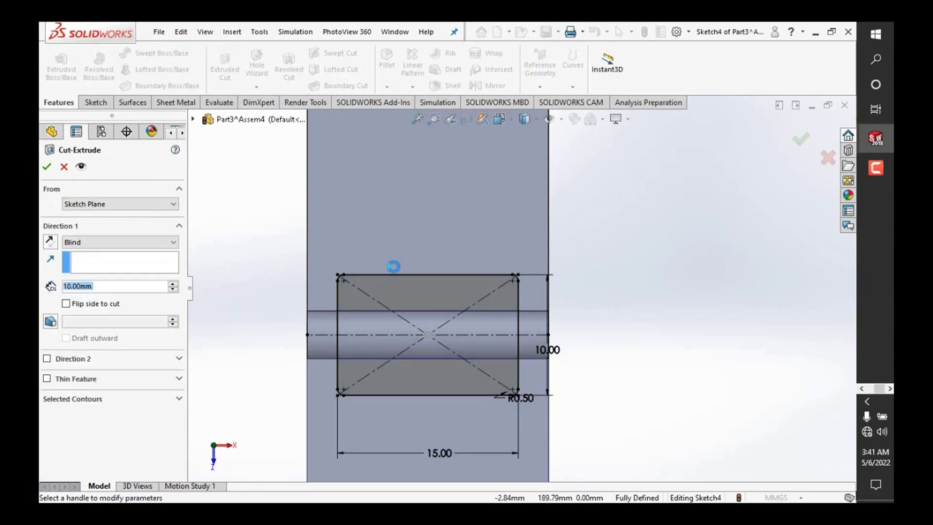
pyautogui.click(112, 241)
pyautogui.click(106, 277)
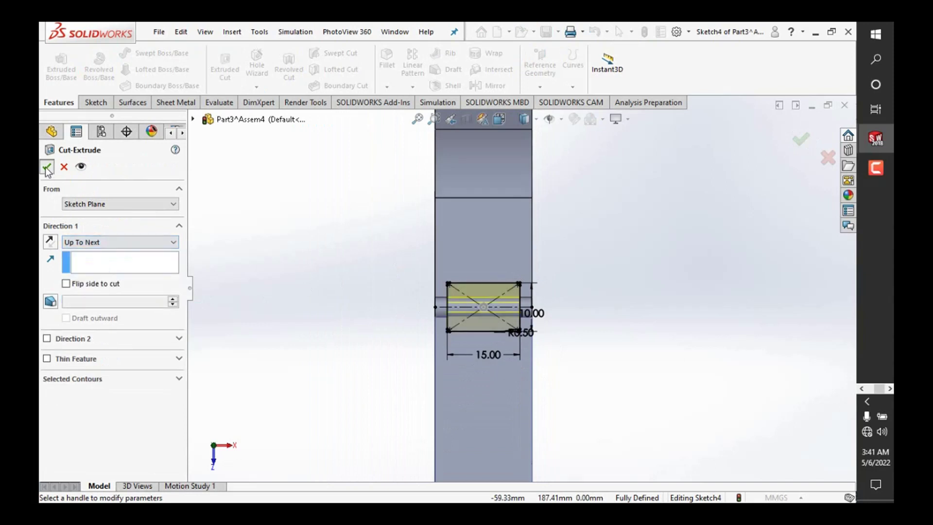
pyautogui.click(46, 166)
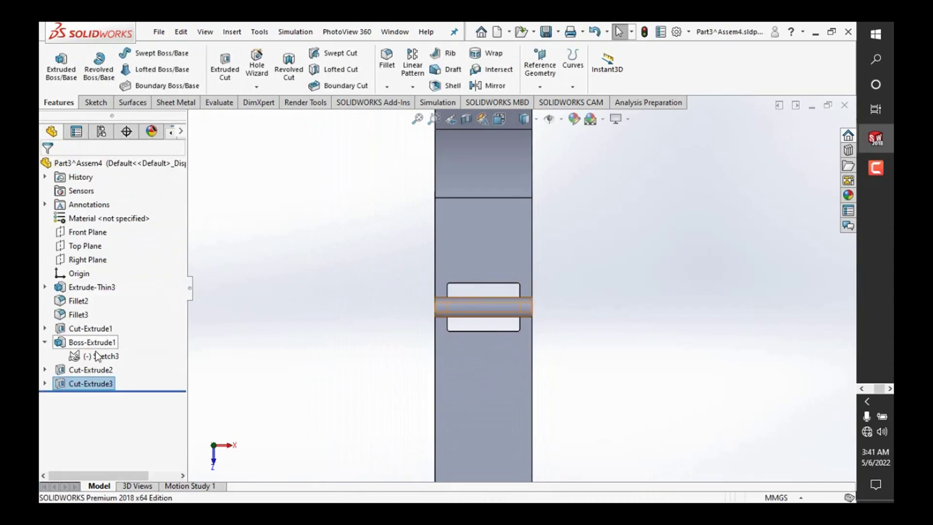
# Step: Edit Cut-Extrude3 to cut Through All - Both directions
pyautogui.rightClick(89, 383)
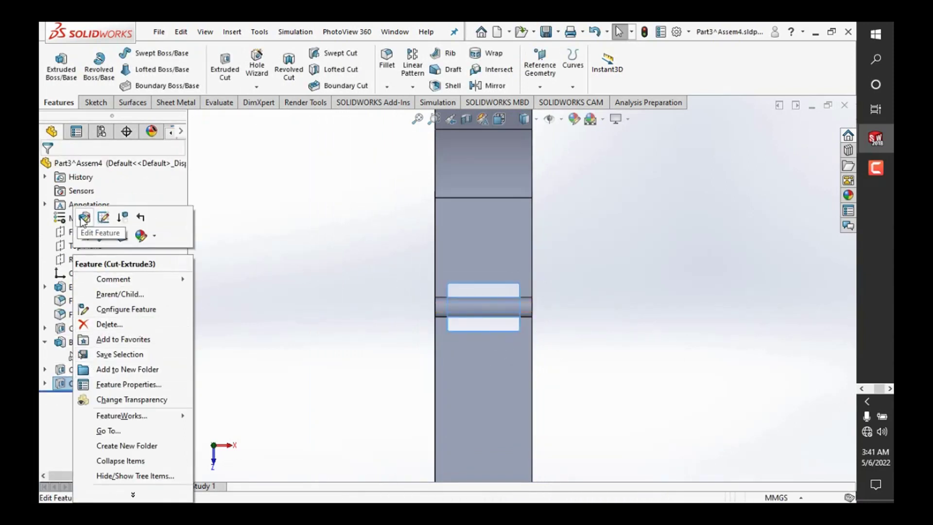
pyautogui.click(85, 217)
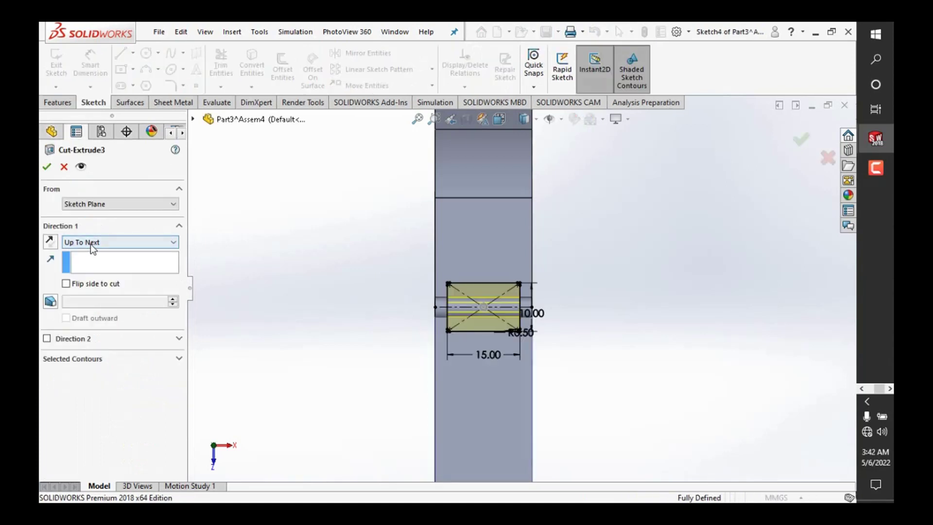
pyautogui.click(179, 359)
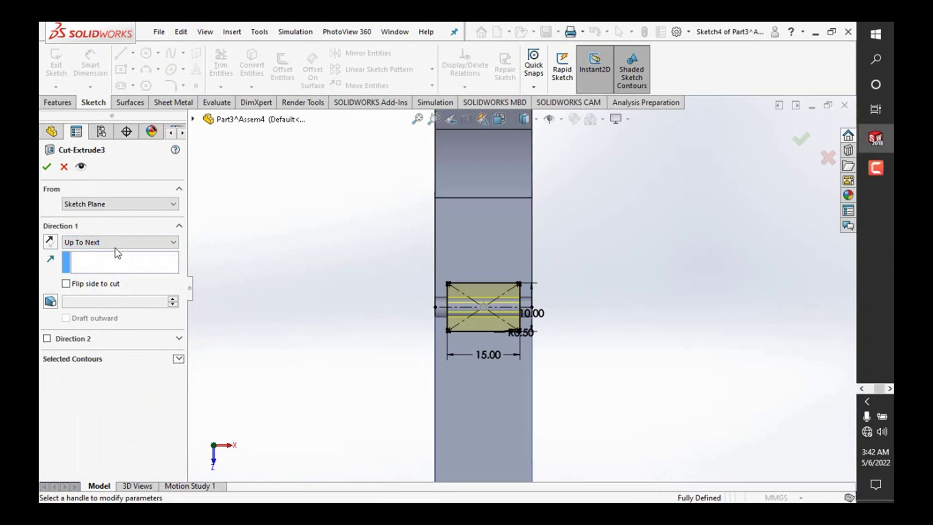
pyautogui.click(115, 244)
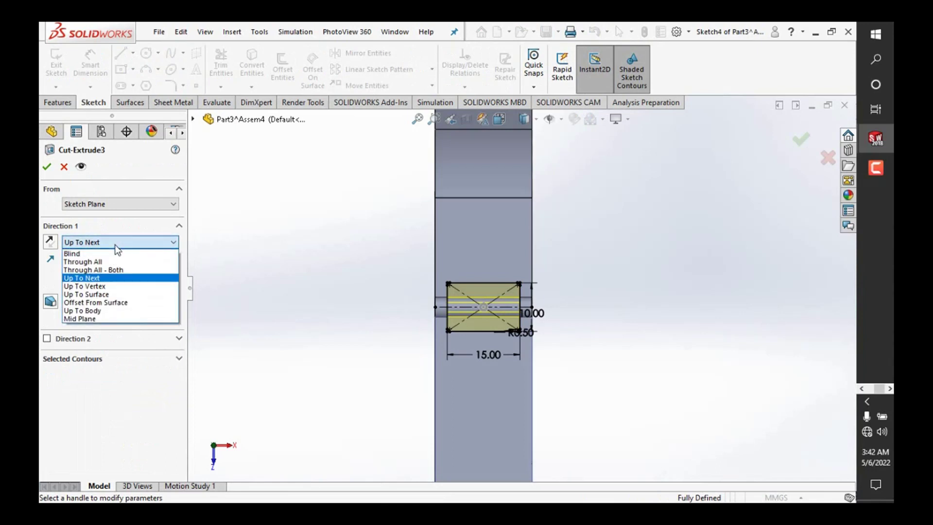
pyautogui.click(113, 270)
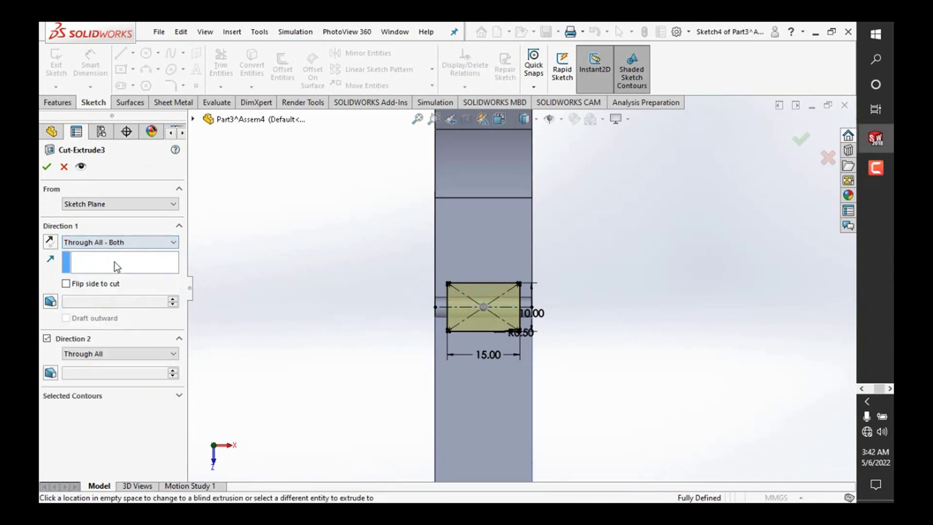
pyautogui.click(46, 167)
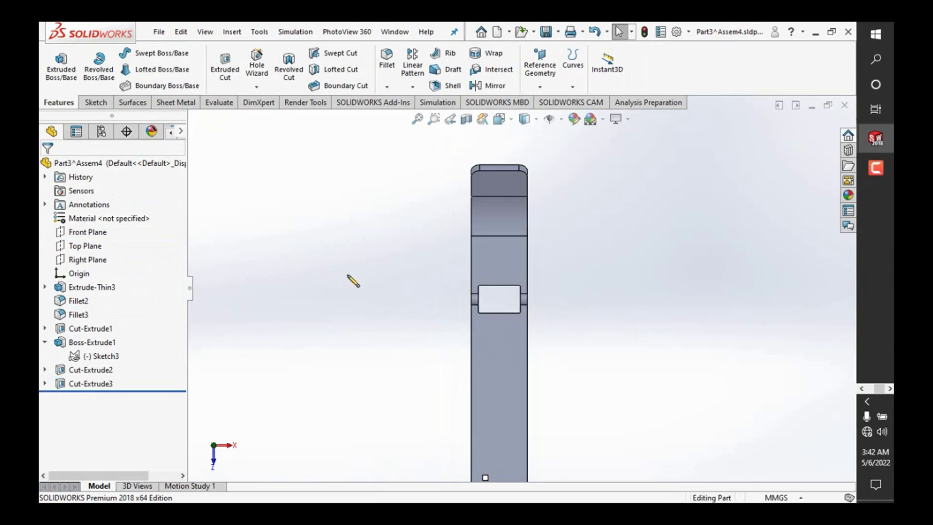
pyautogui.hotkey('ctrl', '7')
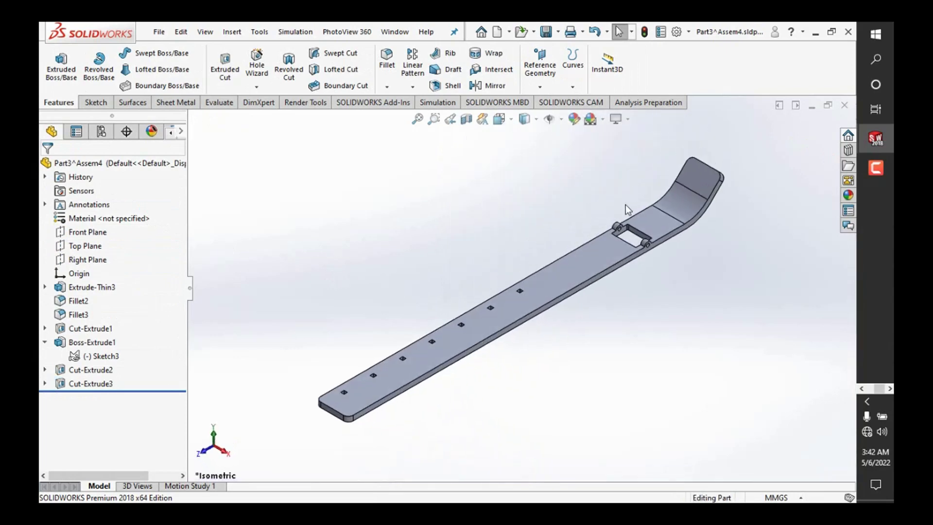
# Step: Zoom the isometric view to the whole strap and select the flat face near the bent end
pyautogui.scroll(-1, 630, 226)
pyautogui.scroll(2, 632, 250)
pyautogui.scroll(1, 534, 296)
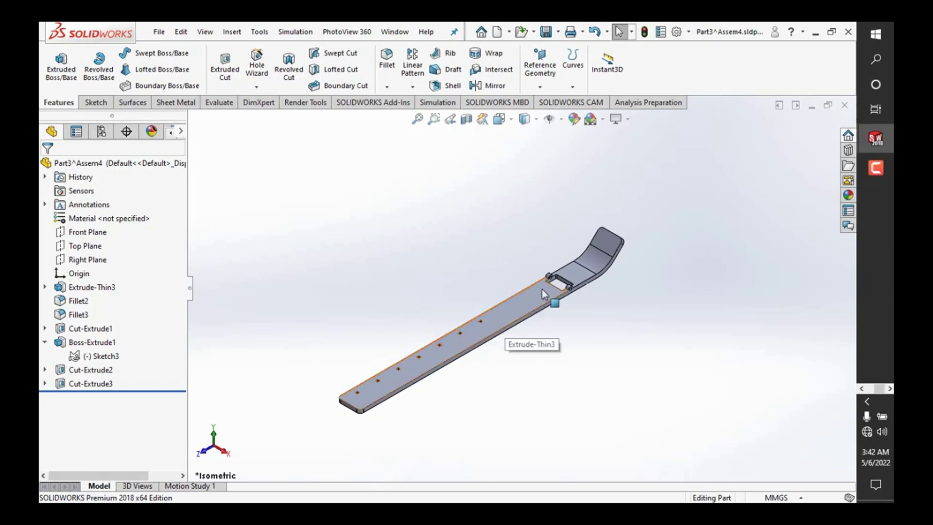
pyautogui.click(581, 272)
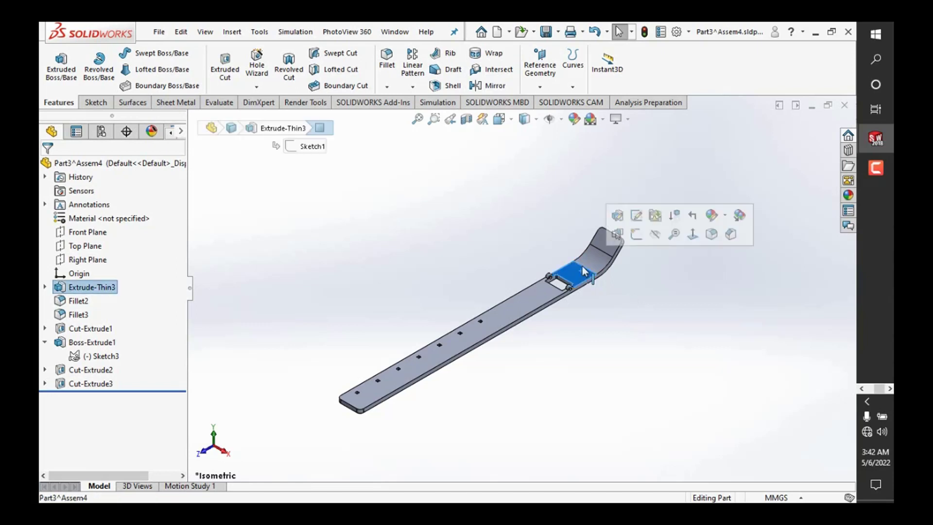
# Step: Start a sketch on the bent-end face, viewed Normal To, with its rounded top edge chain selected
pyautogui.click(634, 237)
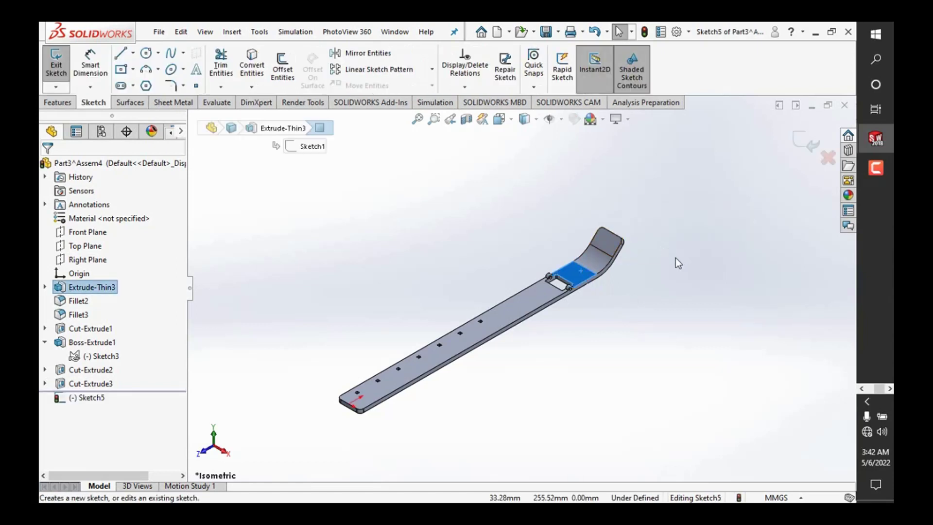
pyautogui.hotkey('ctrl', '8')
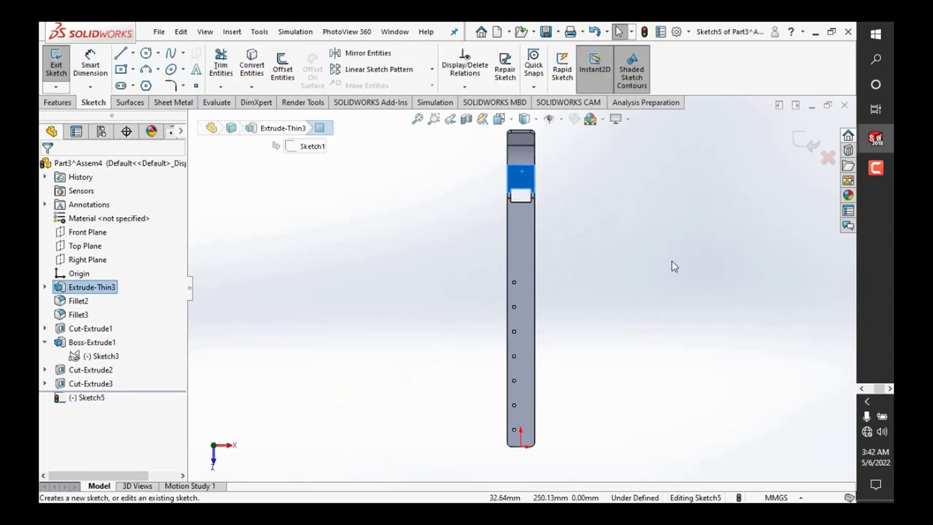
pyautogui.scroll(-5, 538, 206)
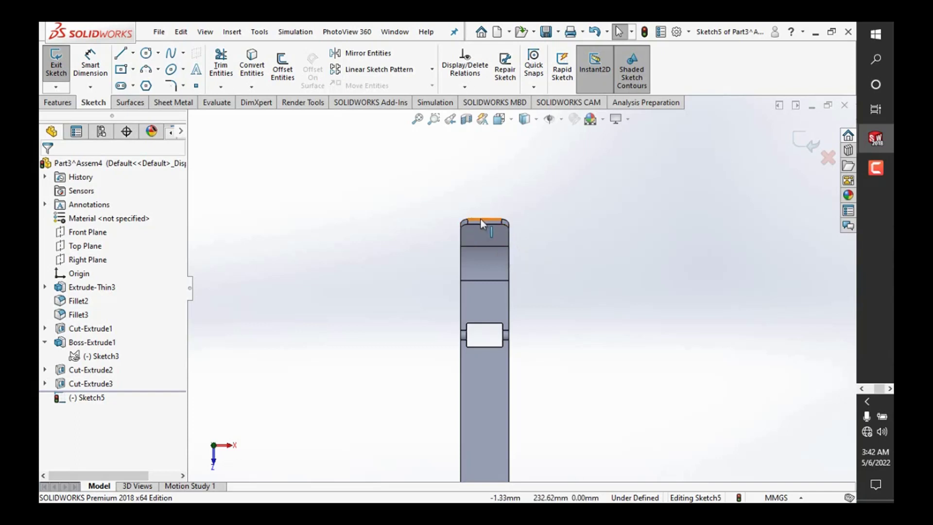
pyautogui.scroll(-3, 480, 218)
pyautogui.keyDown('ctrl'); pyautogui.click(492, 248); pyautogui.keyUp('ctrl')
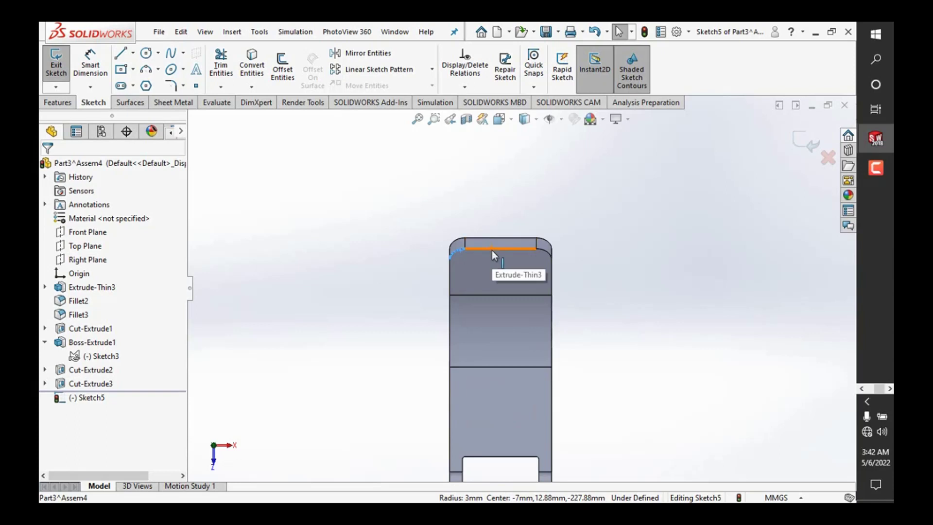
pyautogui.keyDown('ctrl'); pyautogui.click(548, 255); pyautogui.keyUp('ctrl')
# Step: Offset the top edge chain inward (reversed, one side only) by 1.00 mm
pyautogui.click(282, 68)
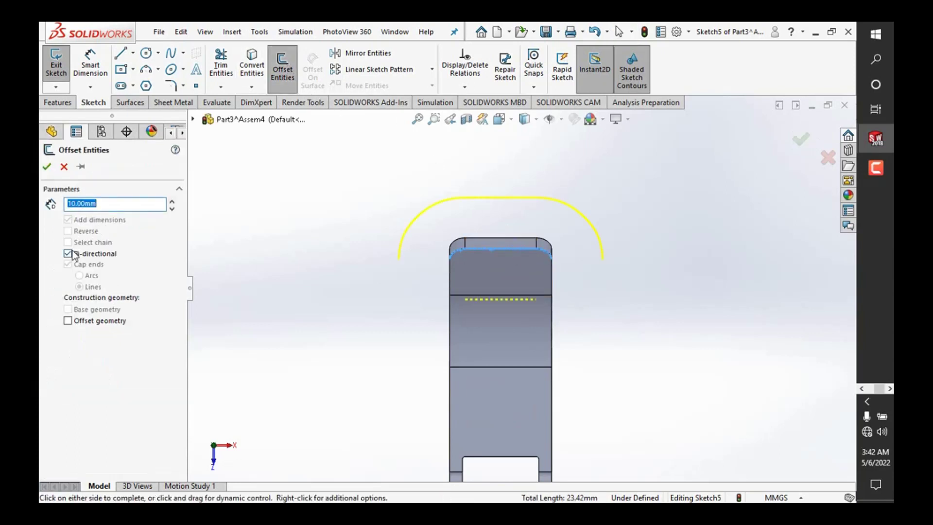
pyautogui.click(67, 253)
pyautogui.click(68, 230)
pyautogui.write('0.5')
pyautogui.press('Return')
pyautogui.write('3')
pyautogui.press('Return')
pyautogui.write('2')
pyautogui.press('Return')
pyautogui.write('1')
pyautogui.press('Return')
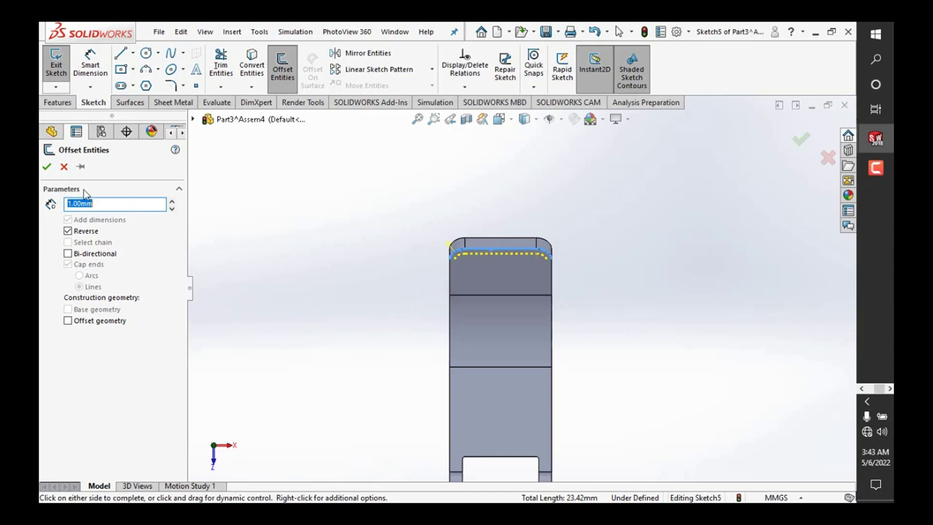
pyautogui.click(64, 167)
pyautogui.click(479, 221)
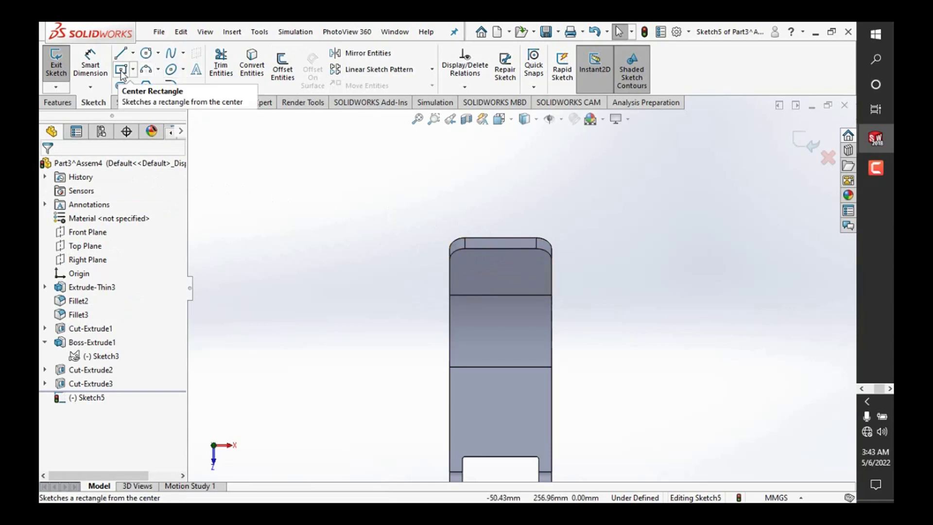
# Step: Draw a corner rectangle on the bent end, replacing a discarded centre rectangle
pyautogui.click(121, 70)
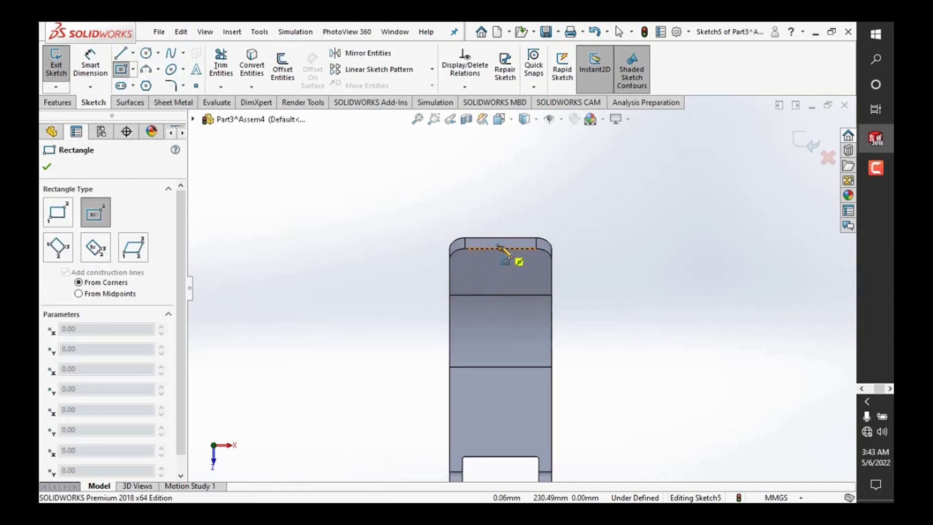
pyautogui.click(501, 295)
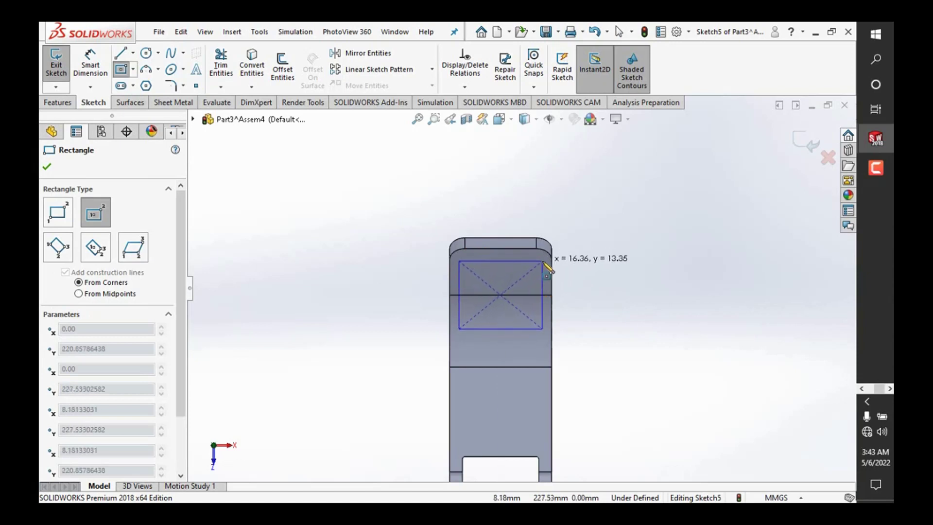
pyautogui.click(542, 261)
pyautogui.rightClick(397, 243)
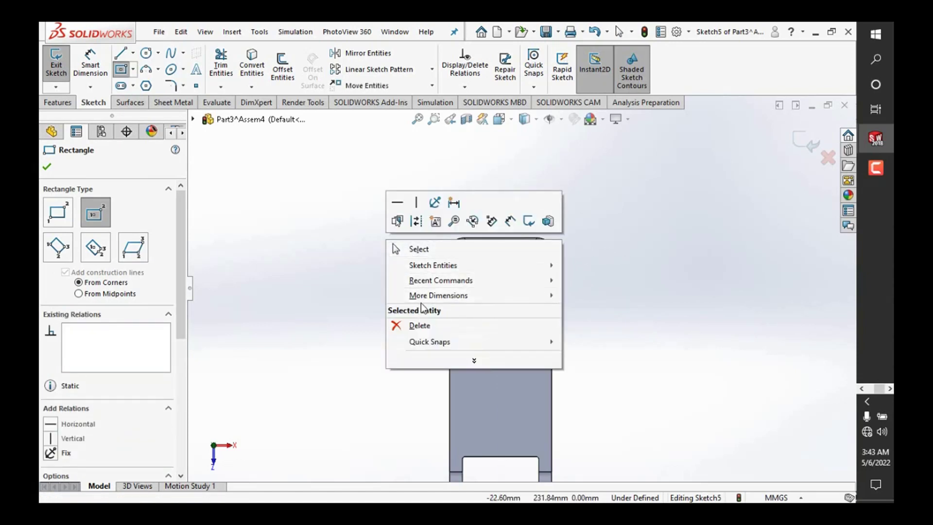
pyautogui.click(421, 325)
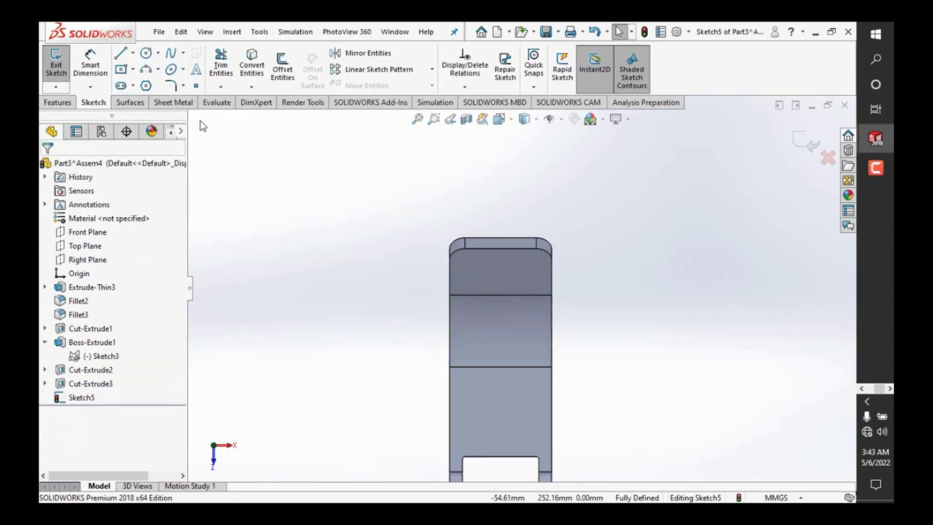
pyautogui.click(134, 71)
pyautogui.click(150, 86)
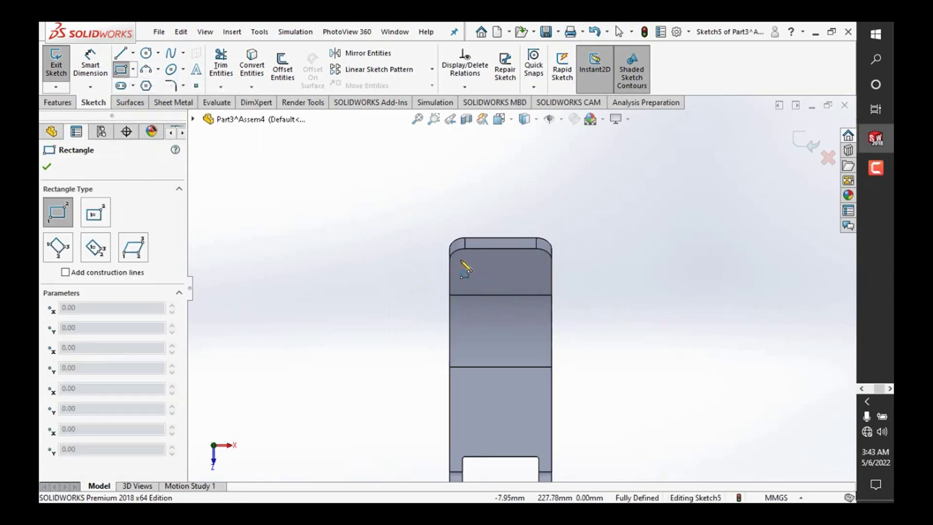
pyautogui.click(460, 260)
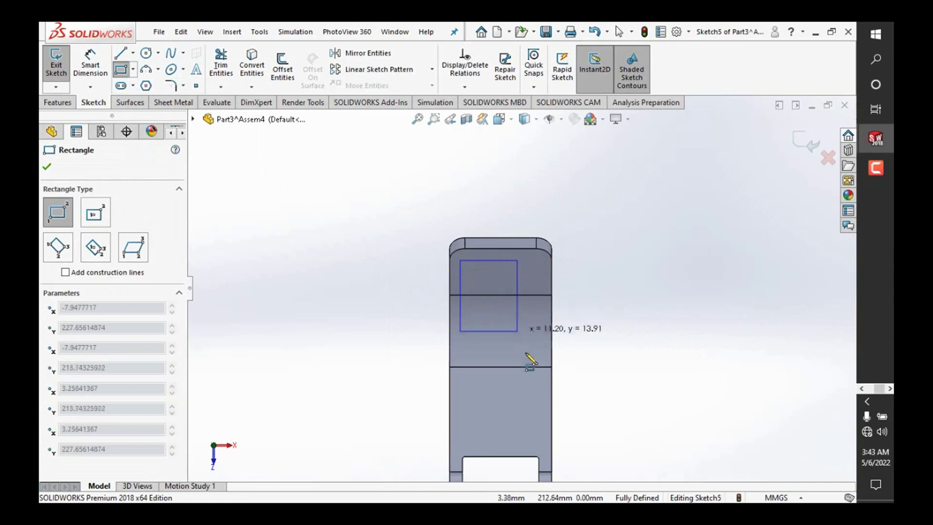
pyautogui.click(544, 391)
pyautogui.rightClick(619, 318)
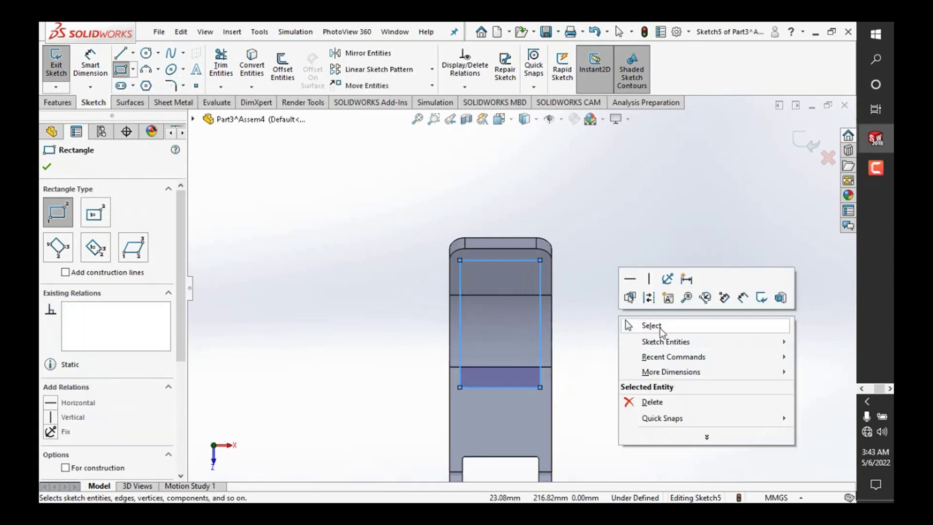
pyautogui.click(641, 325)
pyautogui.press('Escape')
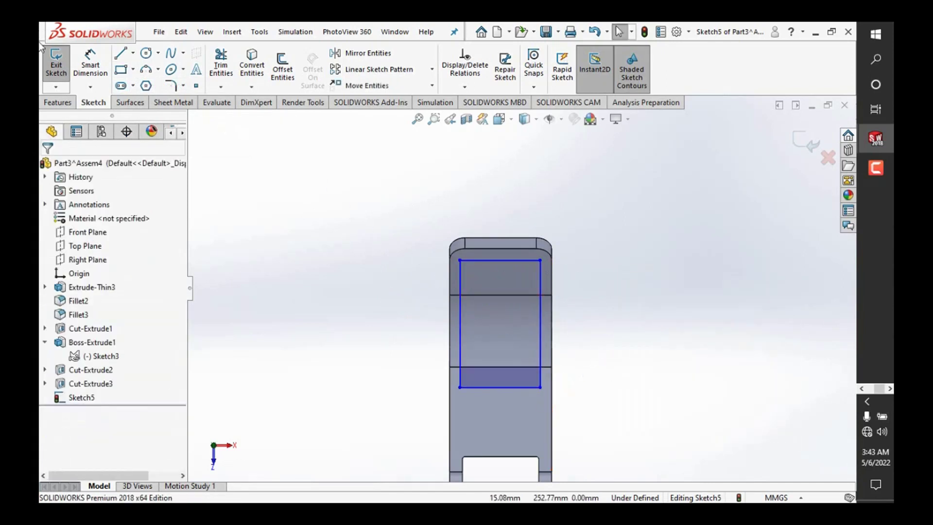
# Step: Draw a short vertical centerline down from the strap's top edge midpoint
pyautogui.click(134, 53)
pyautogui.click(133, 83)
pyautogui.click(501, 260)
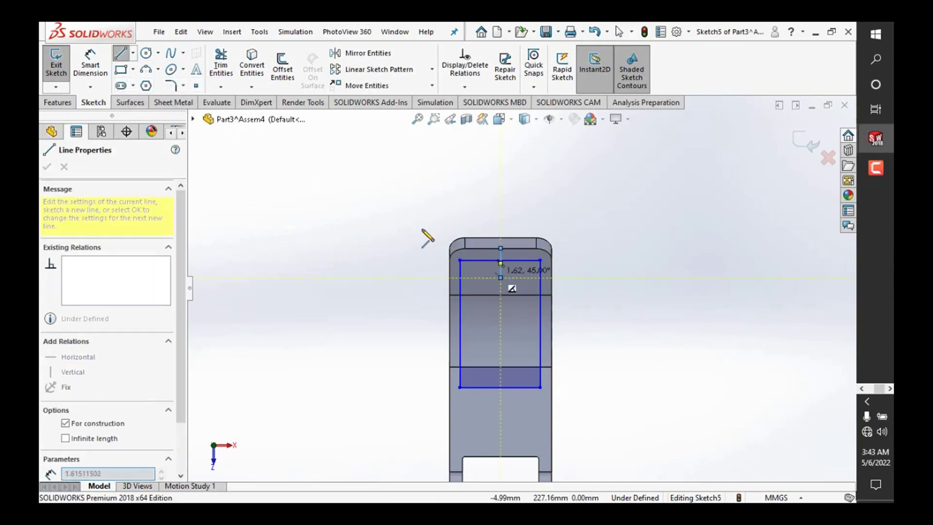
pyautogui.rightClick(403, 236)
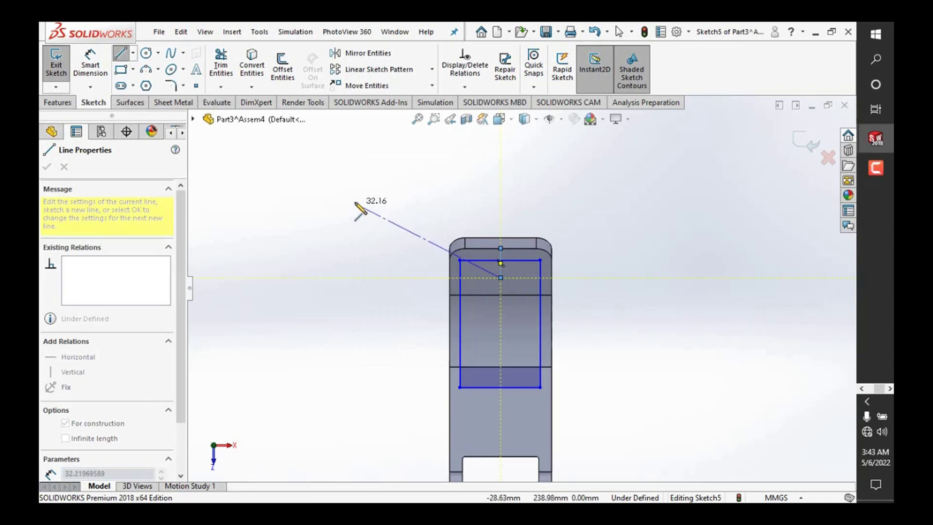
pyautogui.rightClick(387, 215)
pyautogui.click(386, 215)
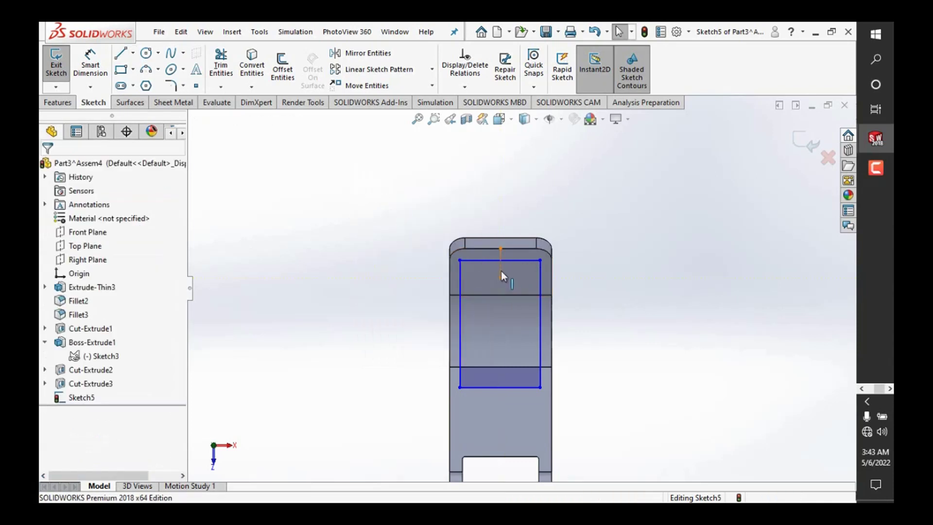
# Step: Make the rectangle's left and right sides symmetric about the centerline, then pick its top corners for filleting
pyautogui.click(500, 270)
pyautogui.keyDown('ctrl'); pyautogui.click(460, 279); pyautogui.keyUp('ctrl')
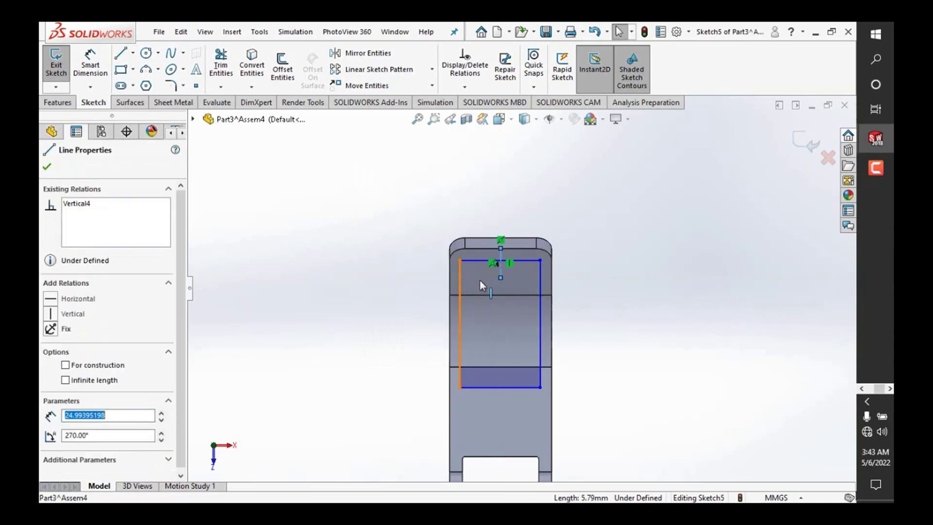
pyautogui.keyDown('ctrl'); pyautogui.click(540, 279); pyautogui.keyUp('ctrl')
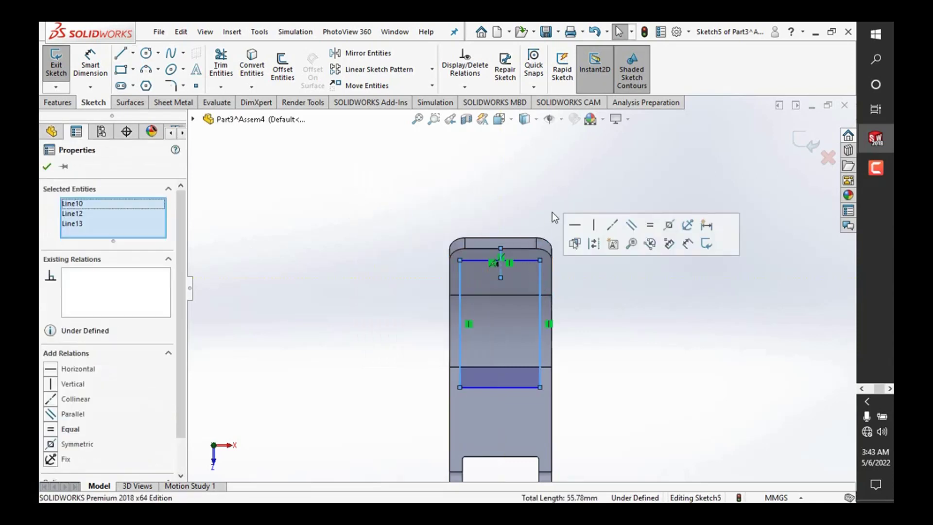
pyautogui.click(669, 224)
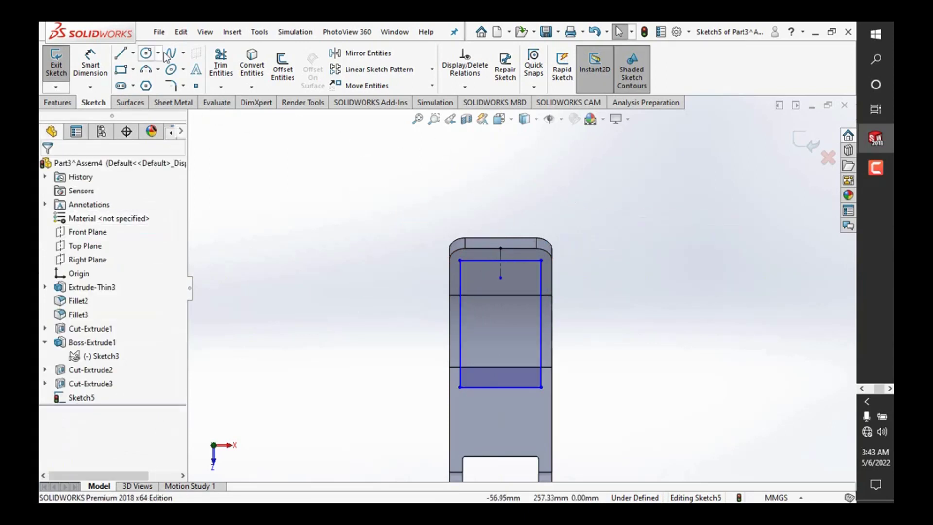
pyautogui.click(461, 260)
pyautogui.click(541, 262)
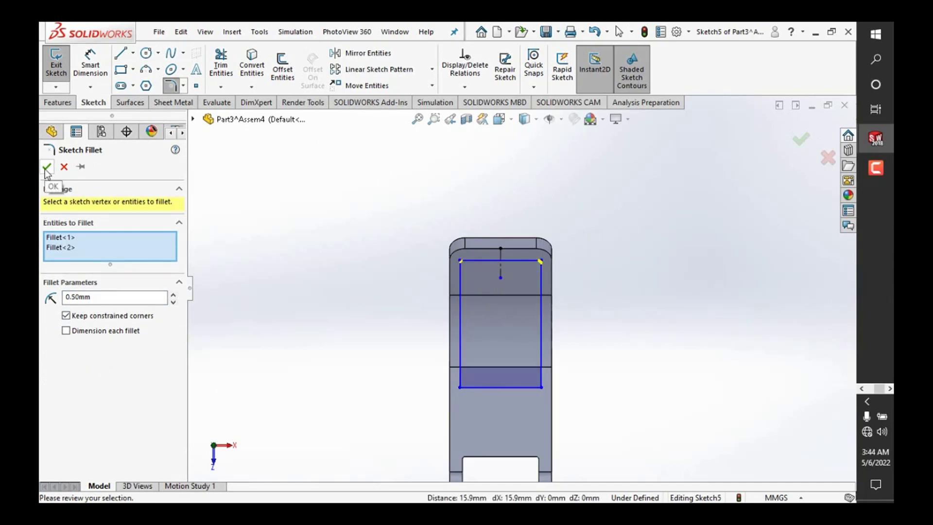
# Step: Fillet all four rectangle corners with a 1.00 mm radius
pyautogui.click(459, 387)
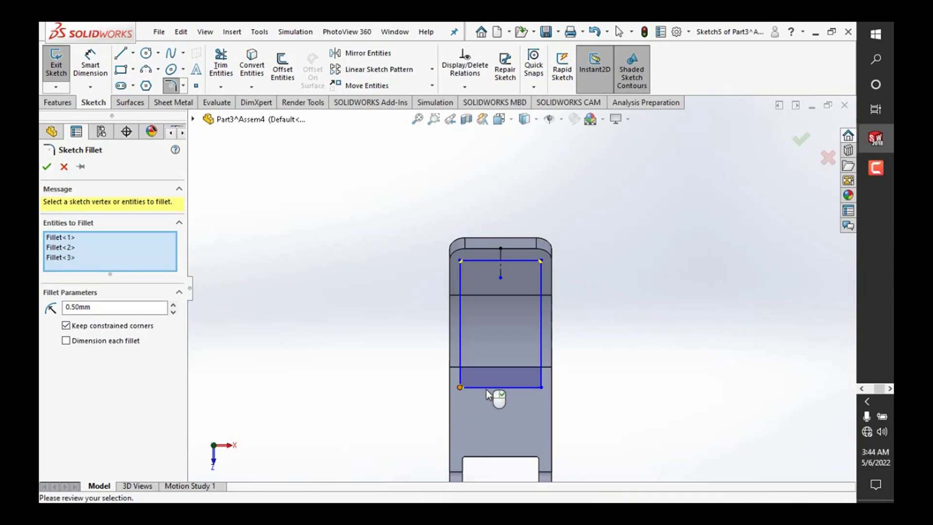
pyautogui.click(541, 387)
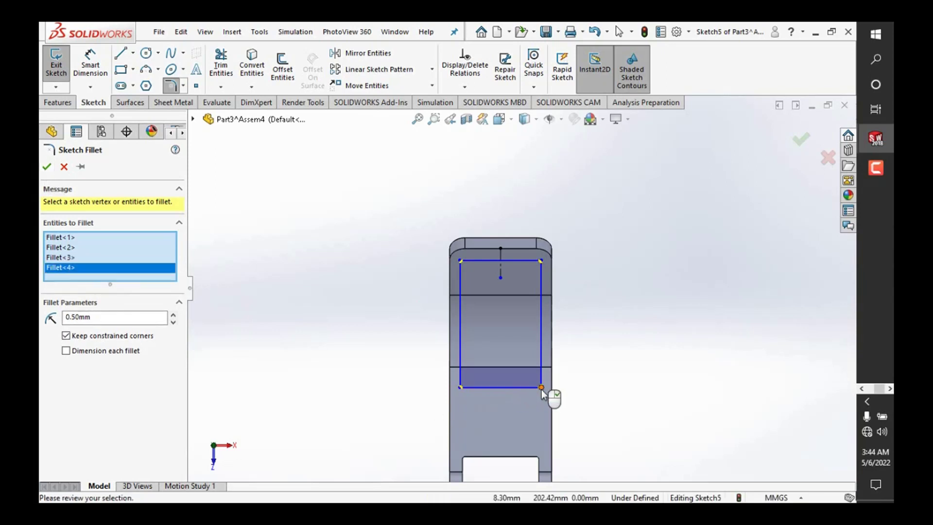
pyautogui.doubleClick(143, 315)
pyautogui.write('1')
pyautogui.press('Return')
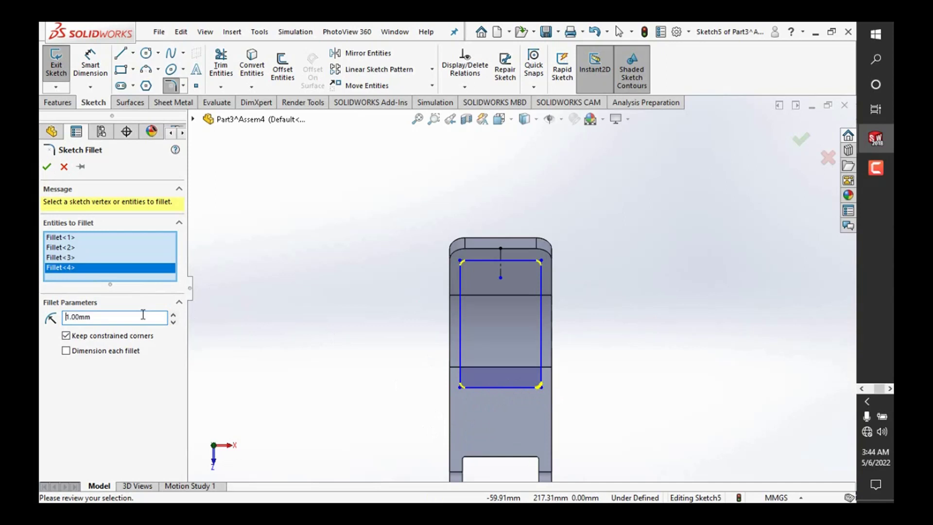
pyautogui.click(47, 166)
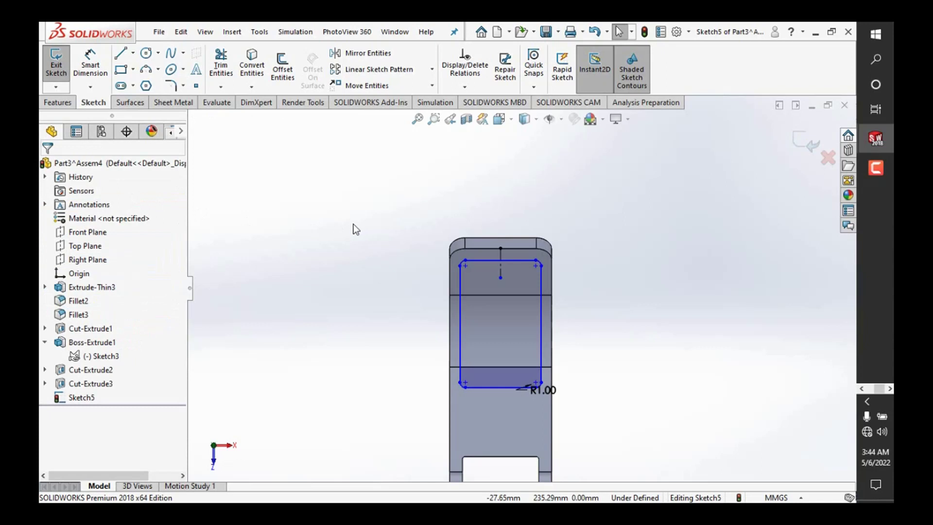
# Step: Dimension the rectangle's top line 3.00 mm below the strap's top edge
pyautogui.scroll(-3, 475, 260)
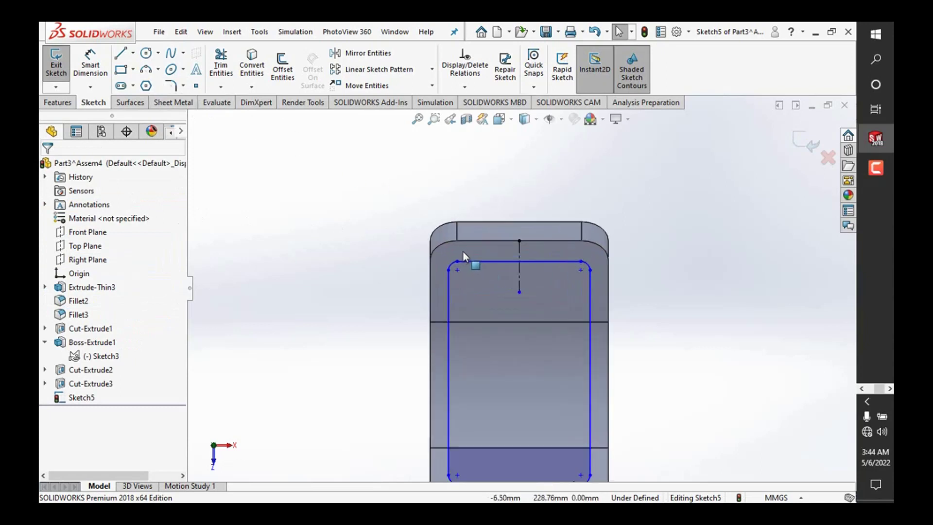
pyautogui.click(91, 66)
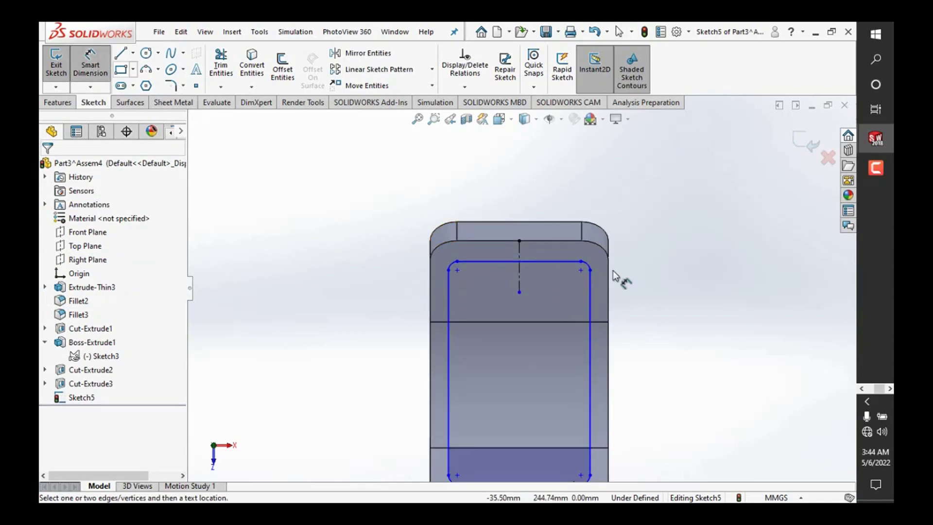
pyautogui.click(559, 240)
pyautogui.click(560, 261)
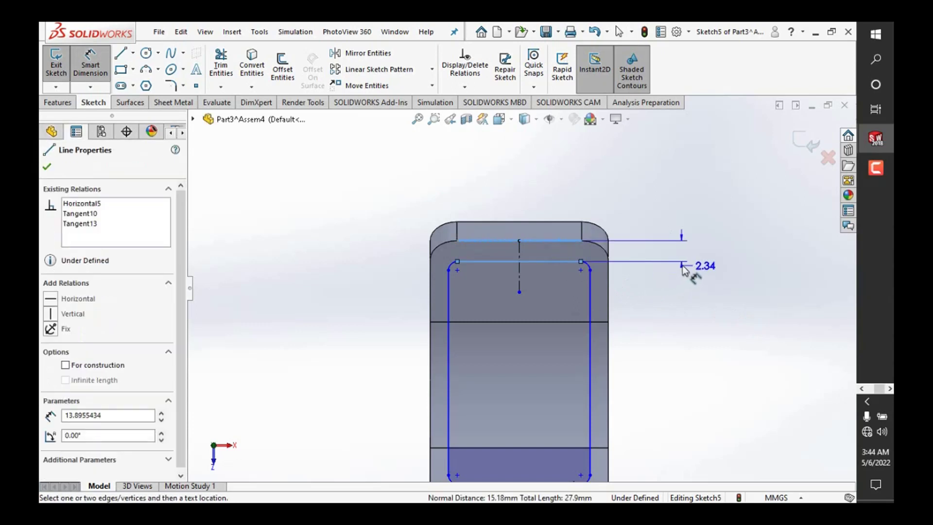
pyautogui.click(684, 269)
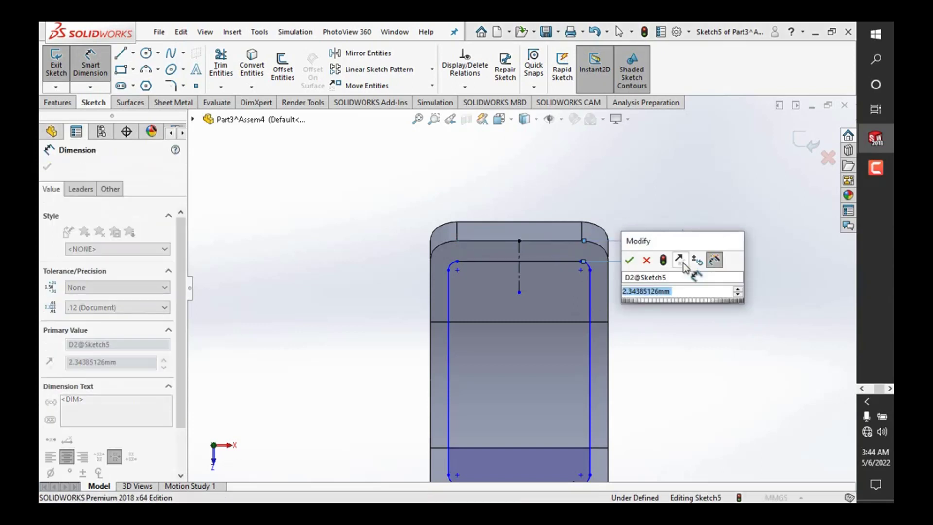
pyautogui.write('5')
pyautogui.press('Return')
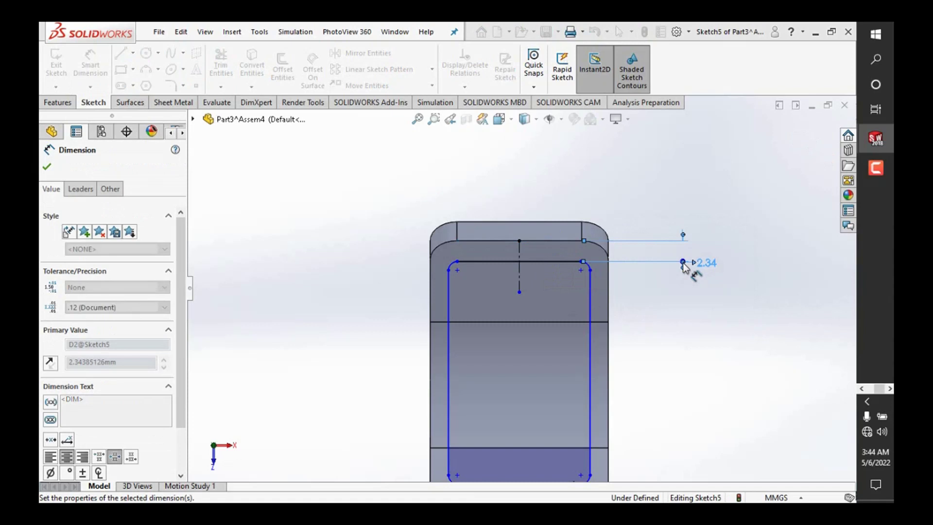
pyautogui.write('5')
pyautogui.press('Return')
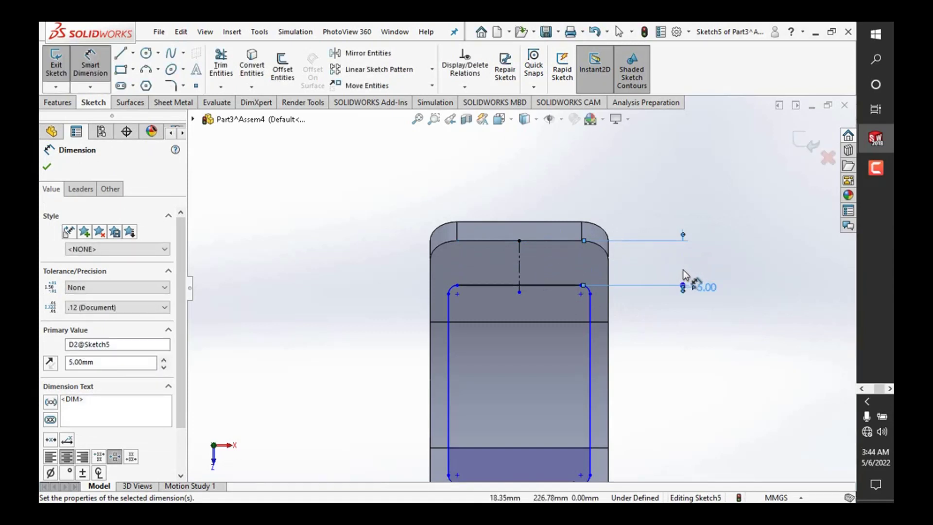
pyautogui.click(702, 286)
pyautogui.write('3')
pyautogui.press('Return')
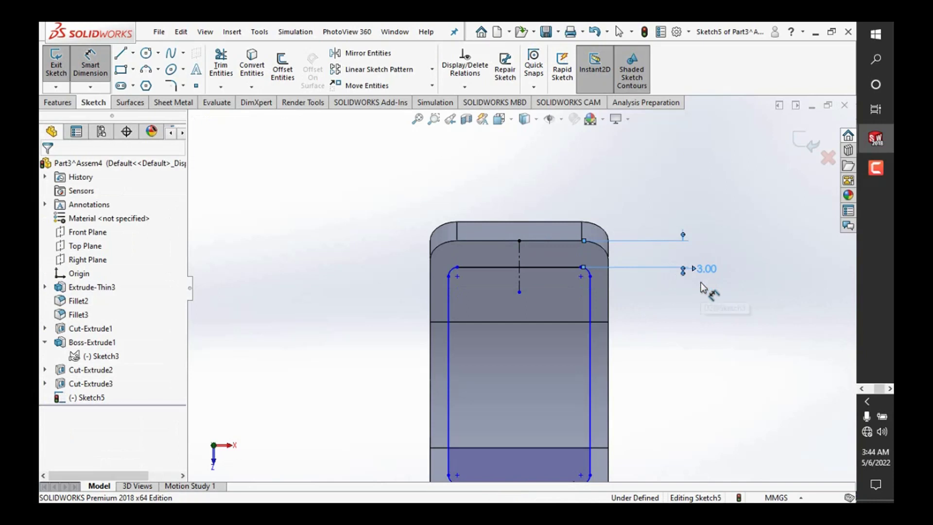
# Step: Add a height dimension to the rectangle, first 40 mm, then 30 mm
pyautogui.scroll(3, 519, 286)
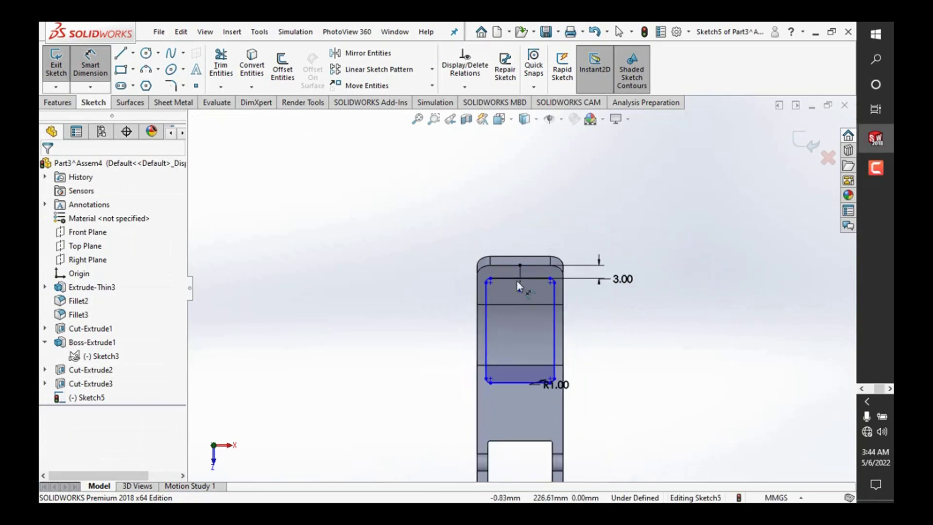
pyautogui.scroll(-3, 534, 325)
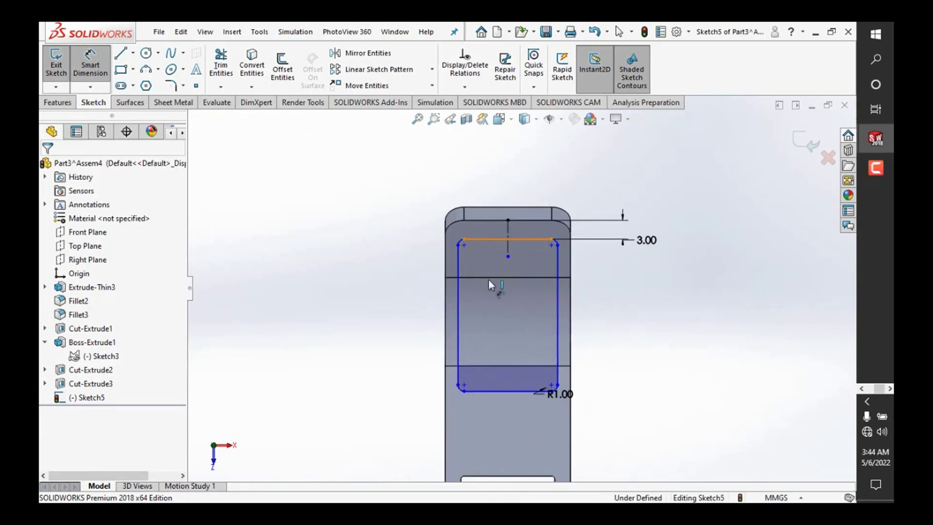
pyautogui.click(358, 328)
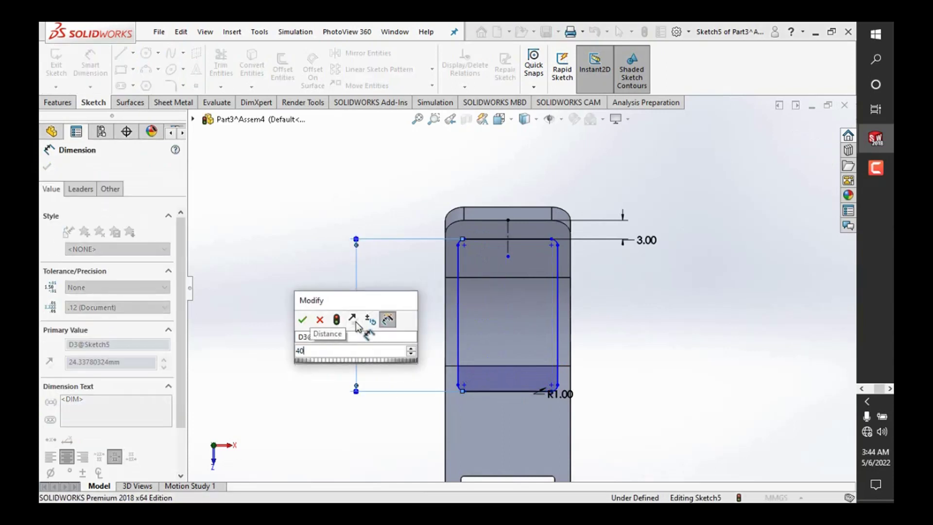
pyautogui.press('Return')
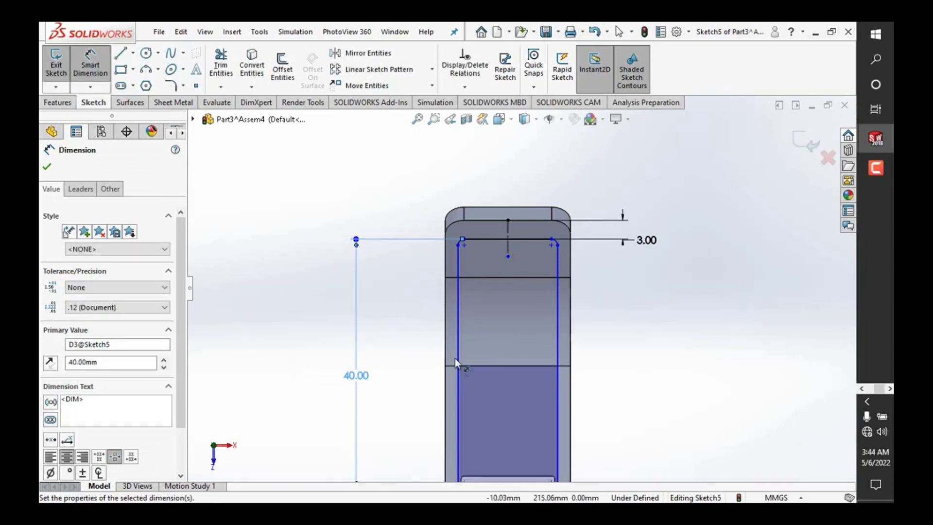
pyautogui.press('z')
pyautogui.click(438, 331)
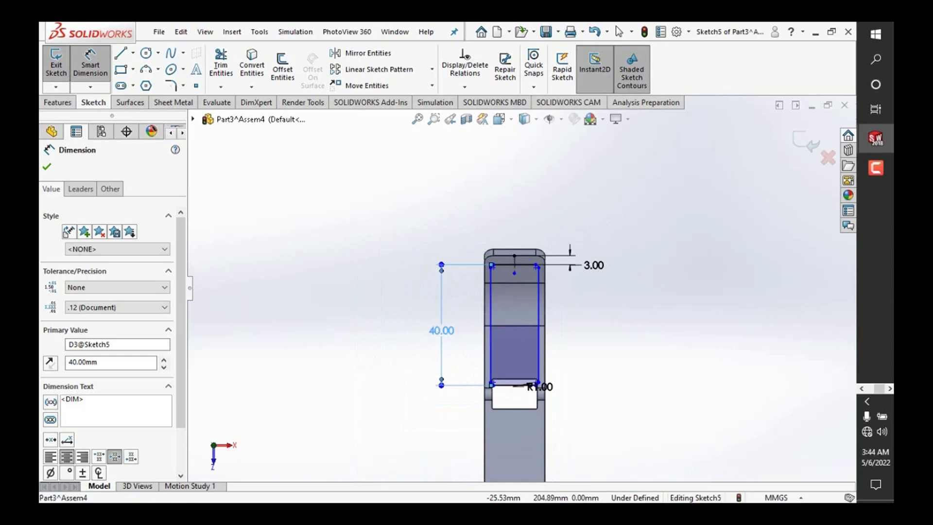
pyautogui.write('30')
pyautogui.press('Return')
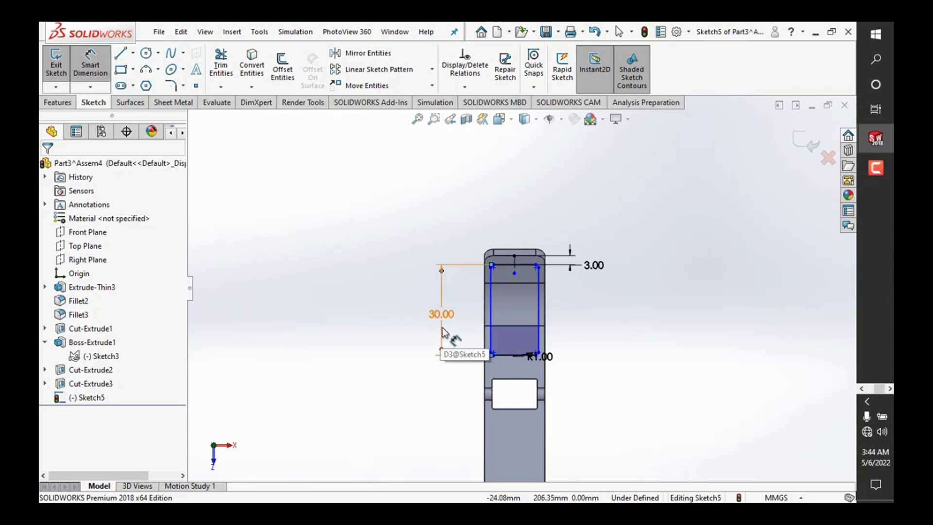
# Step: Change the rectangle height to 35 mm and return to an isometric view
pyautogui.scroll(-1, 513, 340)
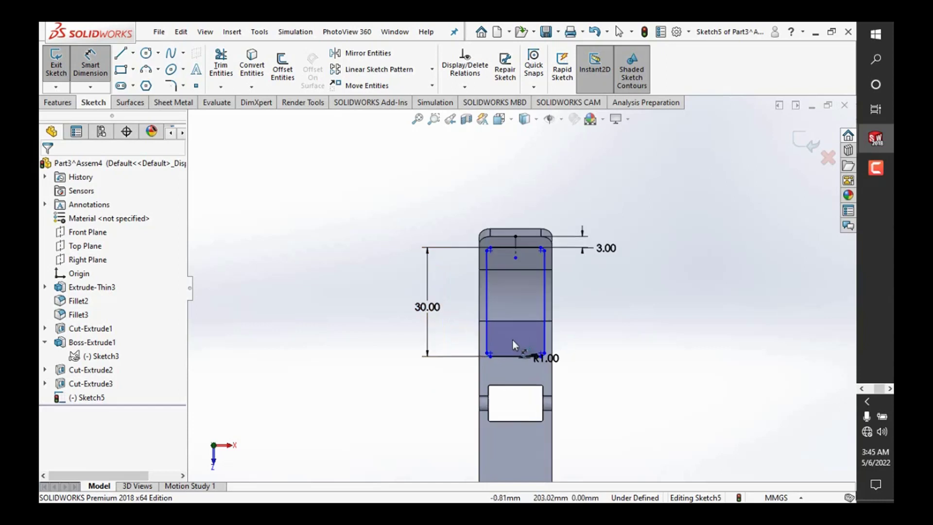
pyautogui.scroll(-2, 512, 340)
pyautogui.scroll(2, 520, 335)
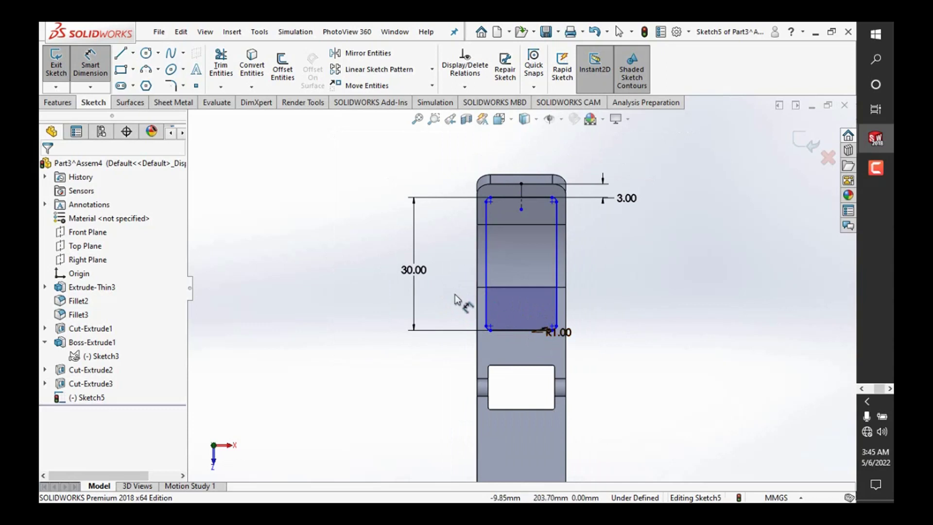
pyautogui.click(427, 273)
pyautogui.write('35')
pyautogui.press('Return')
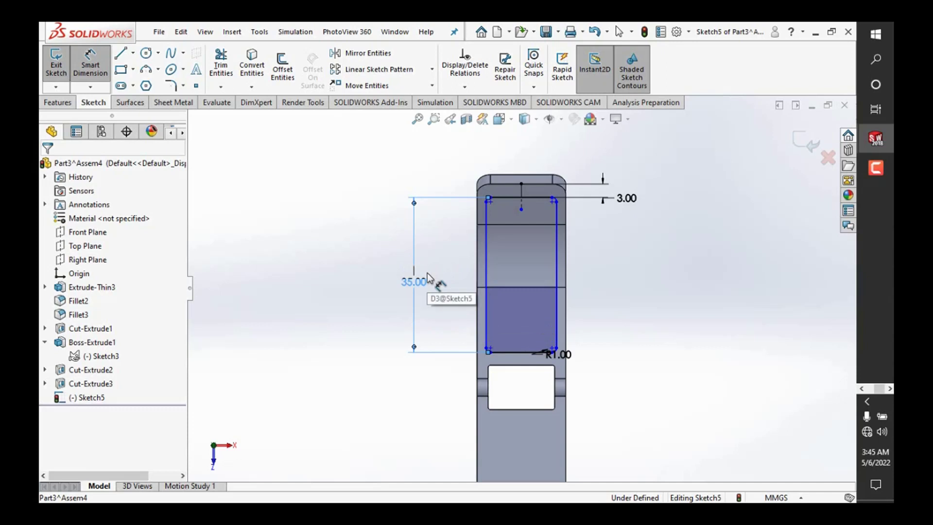
pyautogui.scroll(-1, 512, 210)
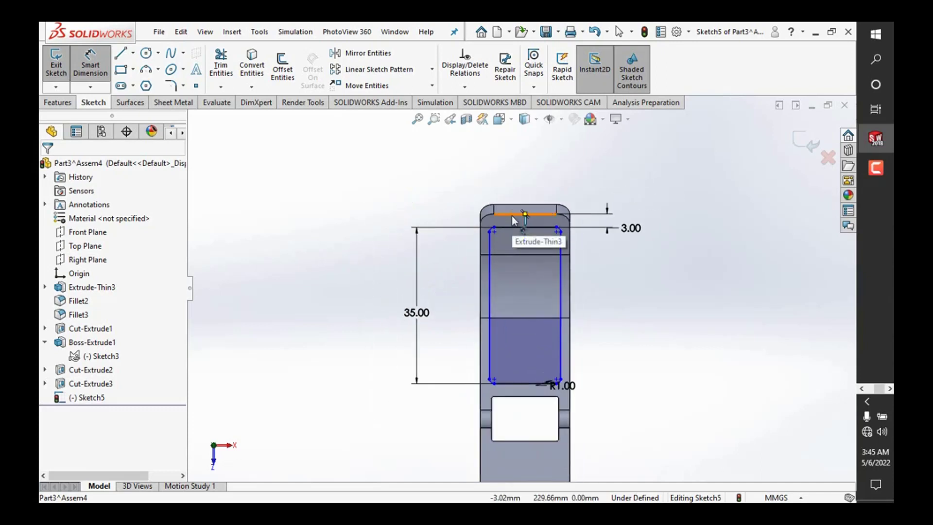
pyautogui.rightClick(275, 222)
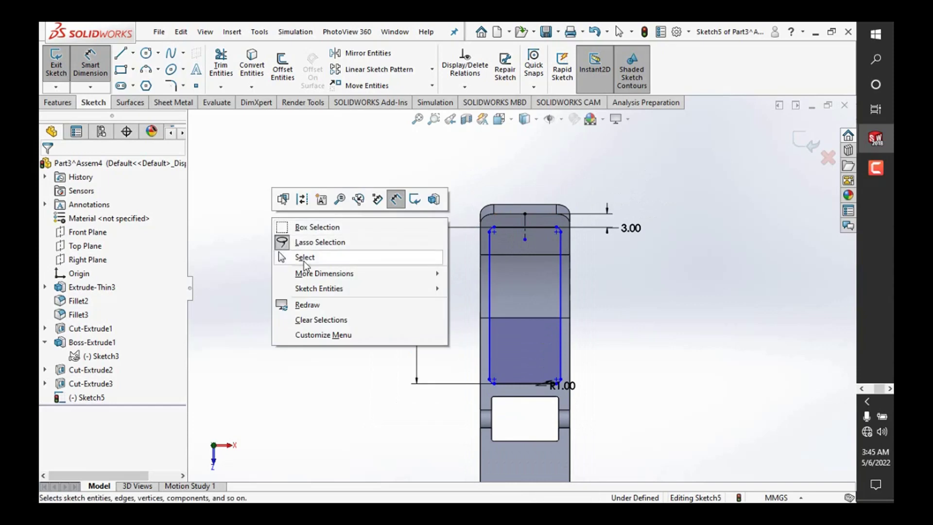
pyautogui.click(305, 258)
pyautogui.hotkey('ctrl', '7')
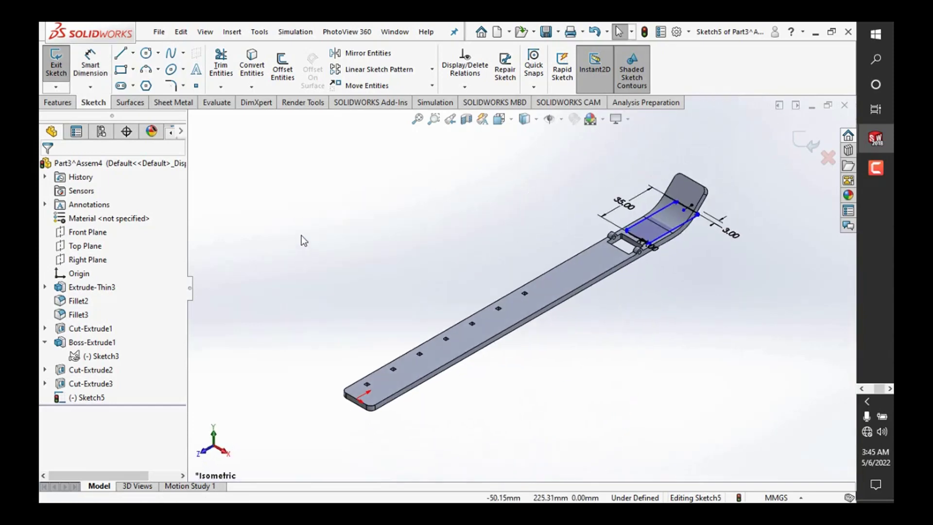
# Step: Project Sketch5 as a split line onto the bent end's curved face, flat face and side strip
pyautogui.scroll(-2, 550, 199)
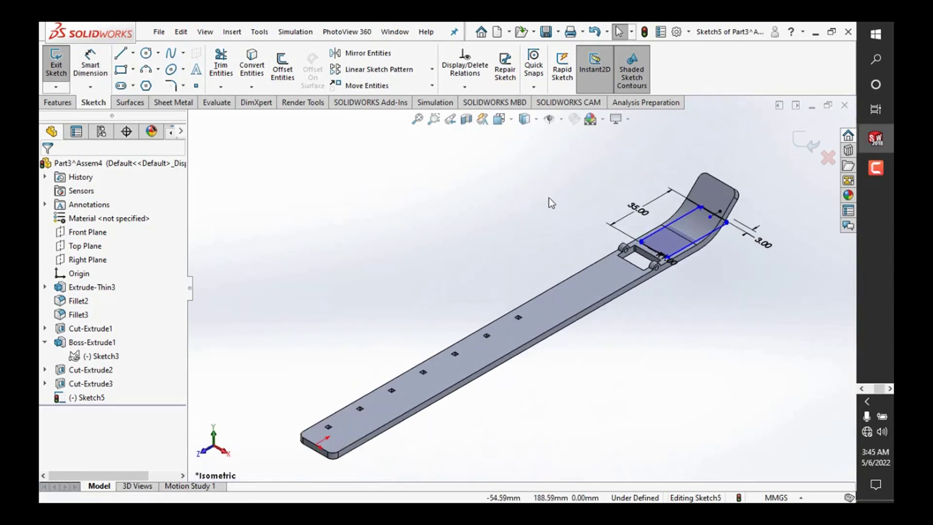
pyautogui.click(54, 104)
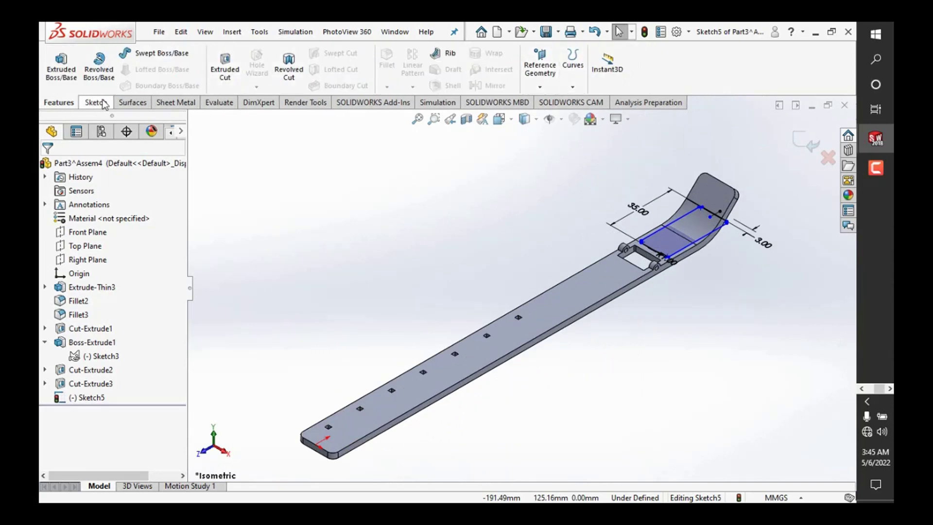
pyautogui.click(647, 102)
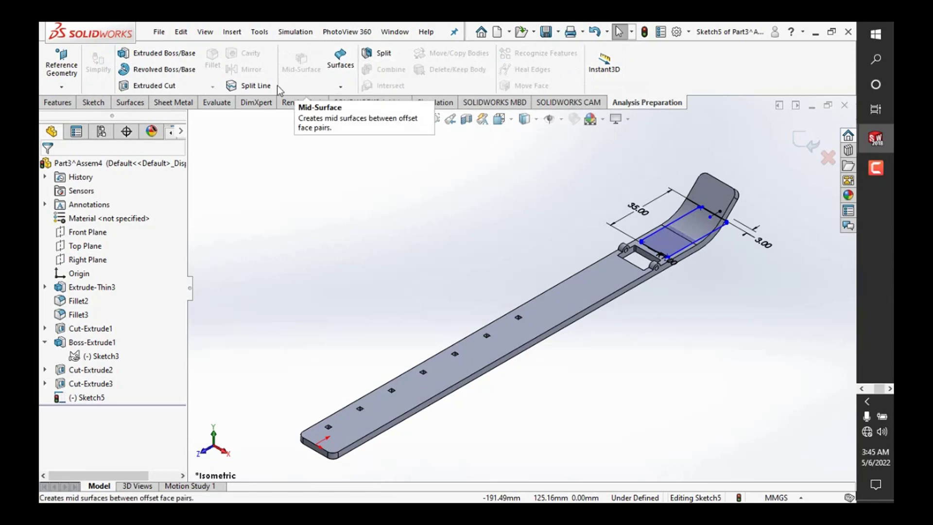
pyautogui.click(261, 87)
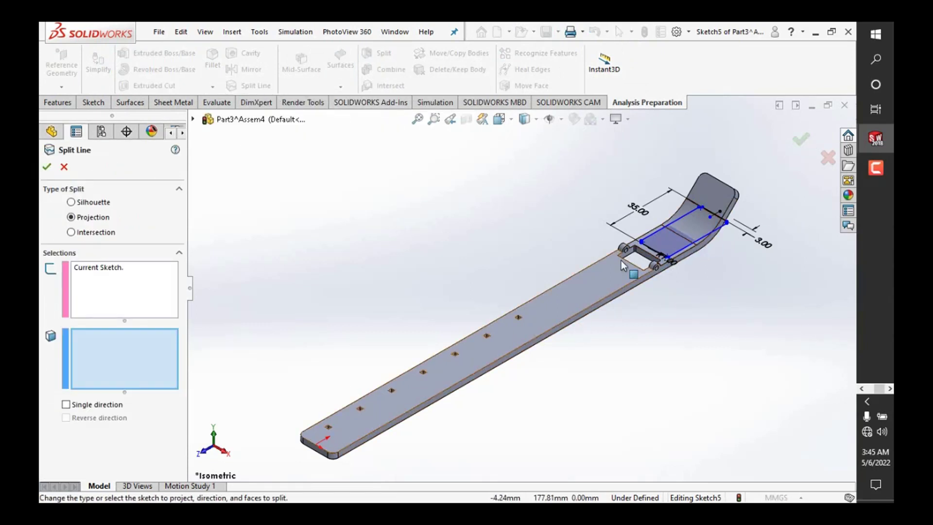
pyautogui.scroll(-3, 704, 211)
pyautogui.scroll(-2, 696, 195)
pyautogui.click(696, 195)
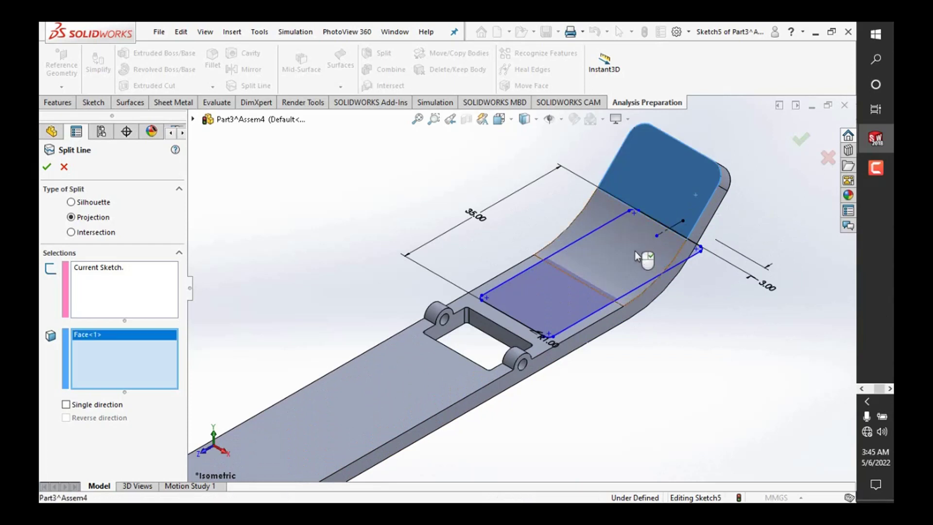
pyautogui.click(636, 250)
pyautogui.scroll(-2, 502, 278)
pyautogui.click(468, 316)
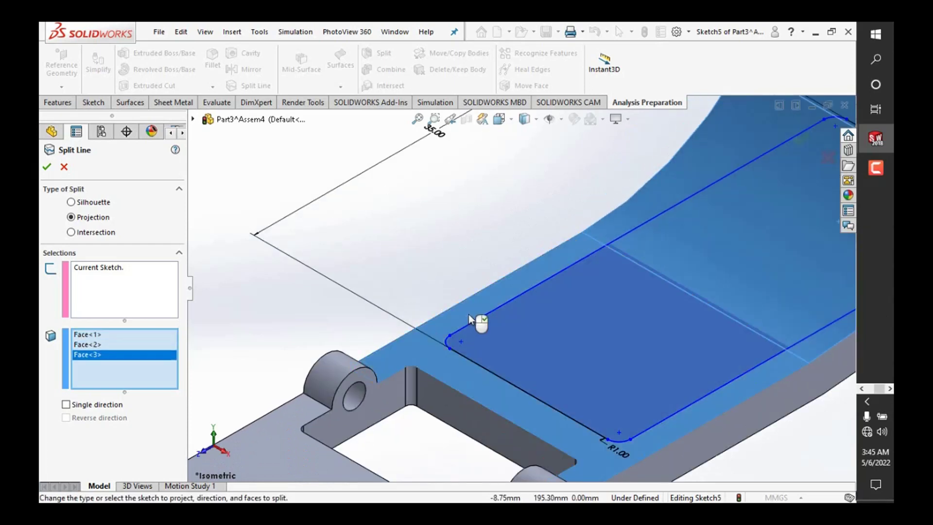
pyautogui.scroll(3, 527, 291)
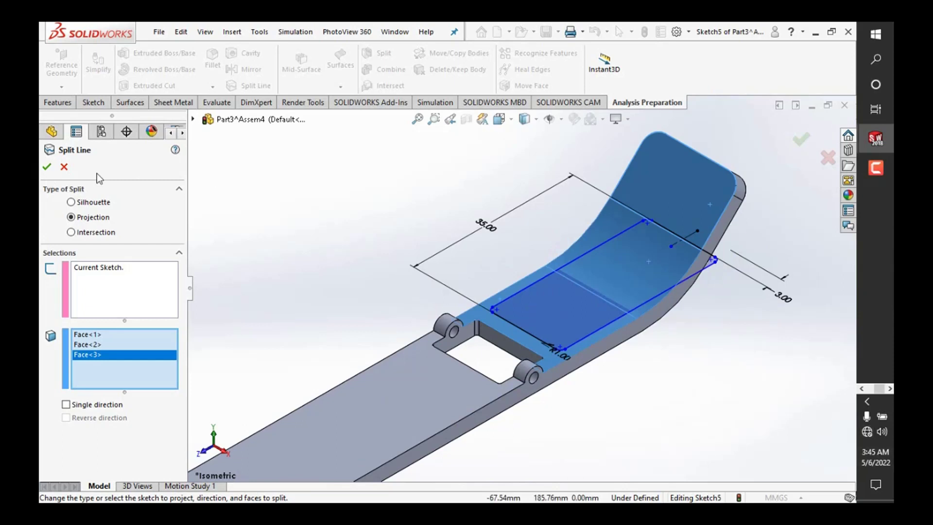
pyautogui.click(47, 167)
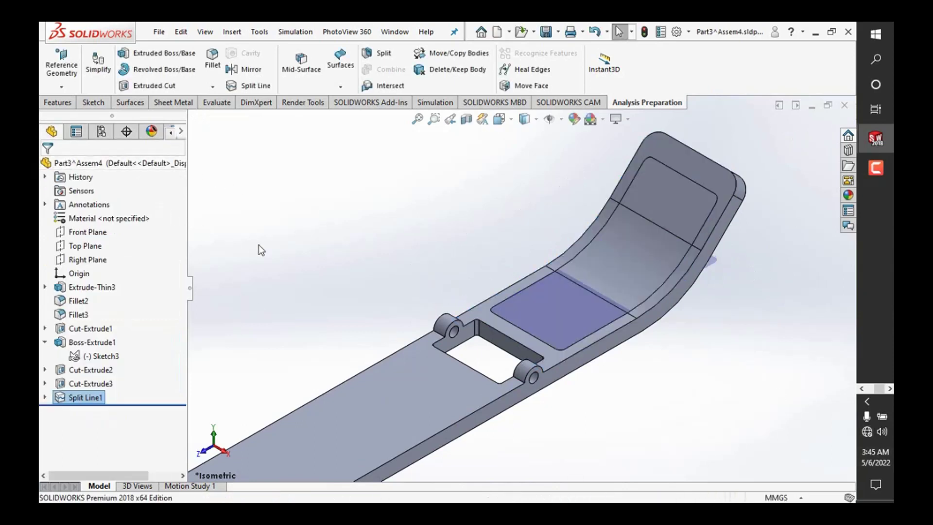
# Step: Inspect the curved and flat faces produced by the split line
pyautogui.scroll(3, 538, 232)
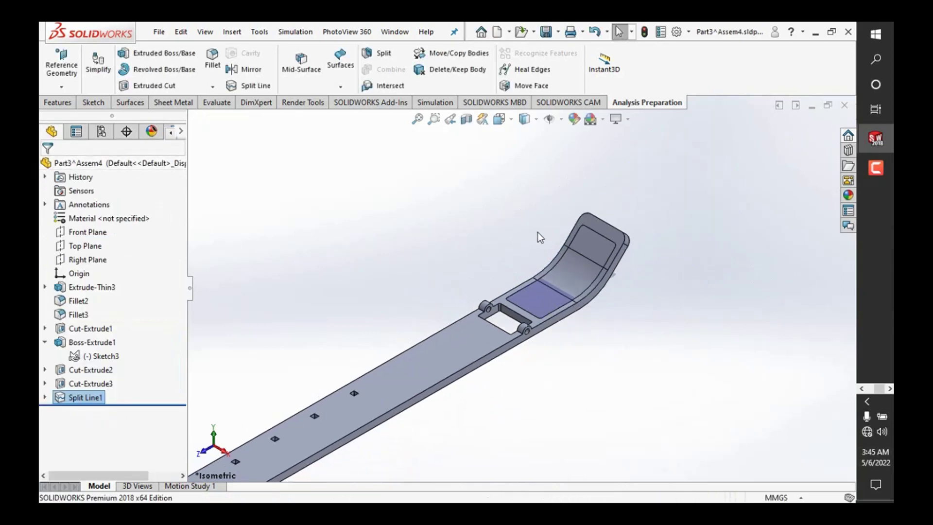
pyautogui.click(566, 278)
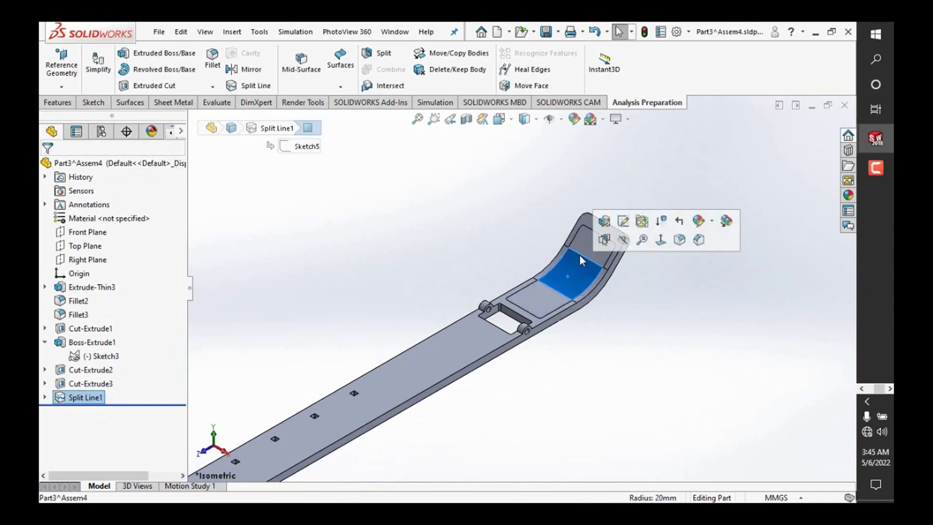
pyautogui.click(549, 296)
pyautogui.scroll(-3, 563, 273)
pyautogui.click(561, 276)
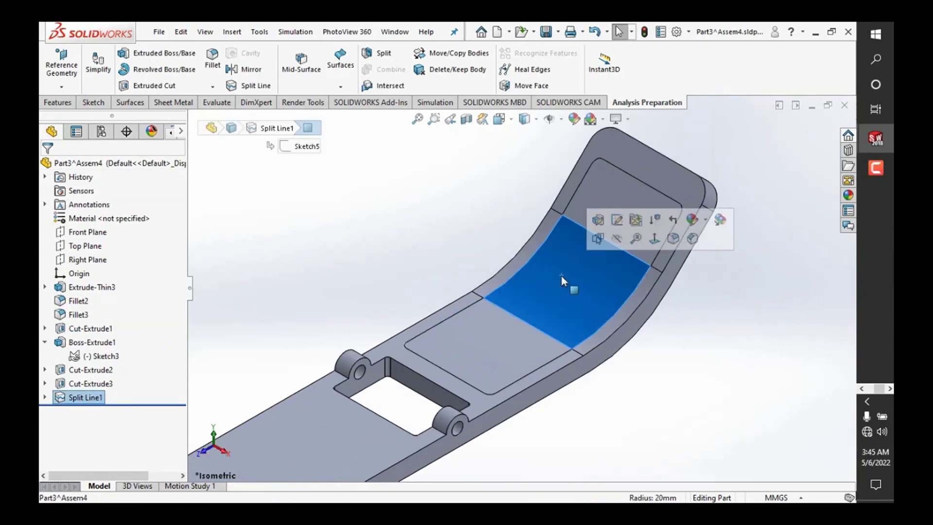
pyautogui.scroll(3, 520, 284)
pyautogui.scroll(2, 521, 284)
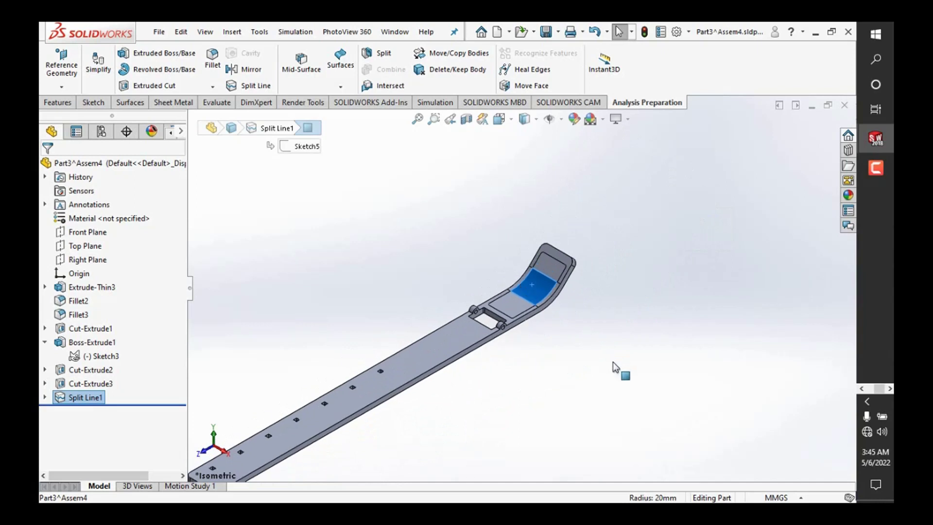
pyautogui.click(613, 361)
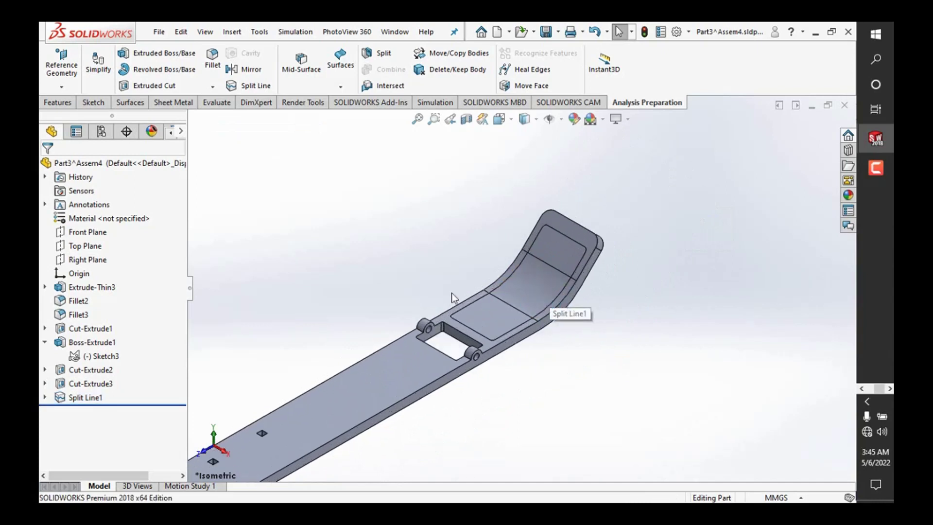
# Step: Delete the Split Line1 feature from the FeatureManager tree
pyautogui.click(81, 397)
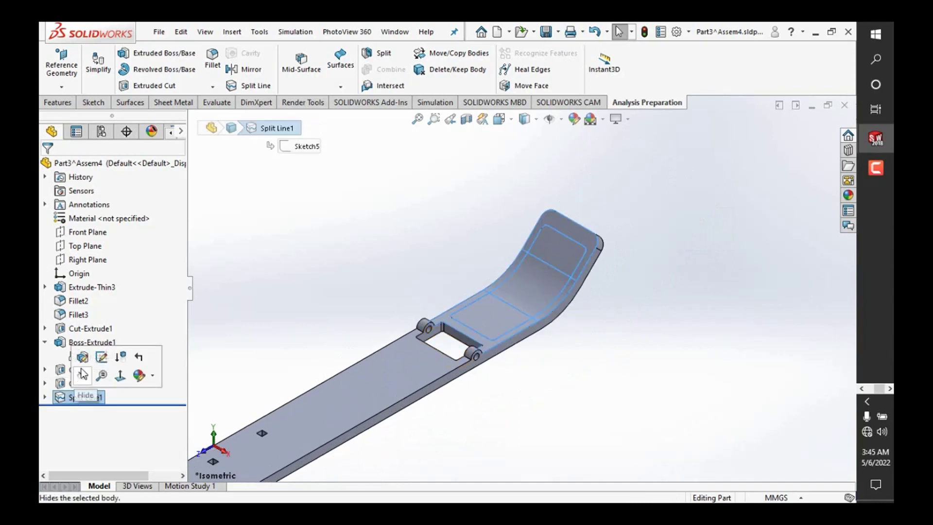
pyautogui.rightClick(89, 404)
pyautogui.click(117, 322)
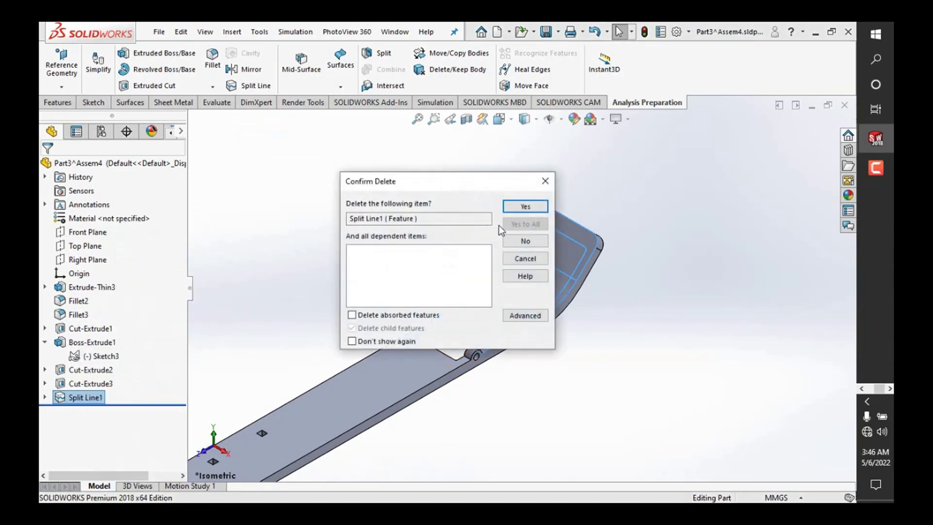
pyautogui.click(526, 206)
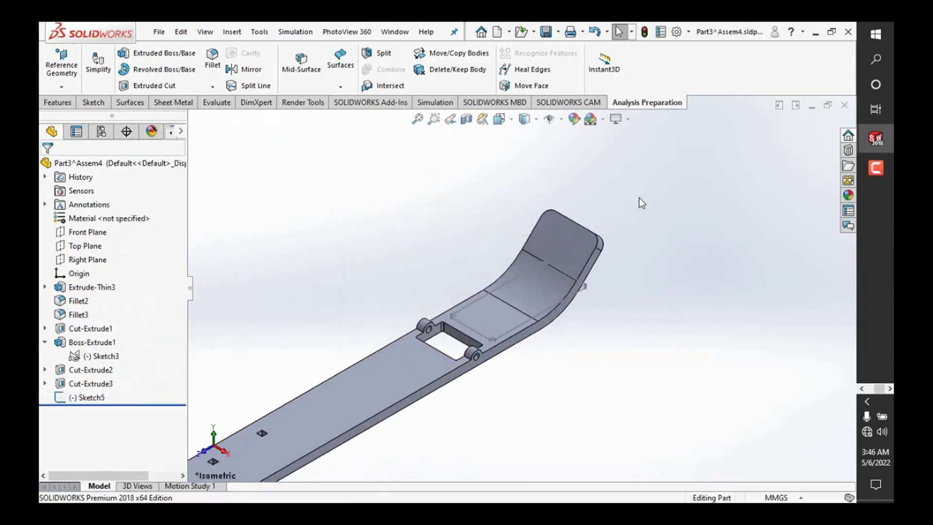
pyautogui.click(380, 54)
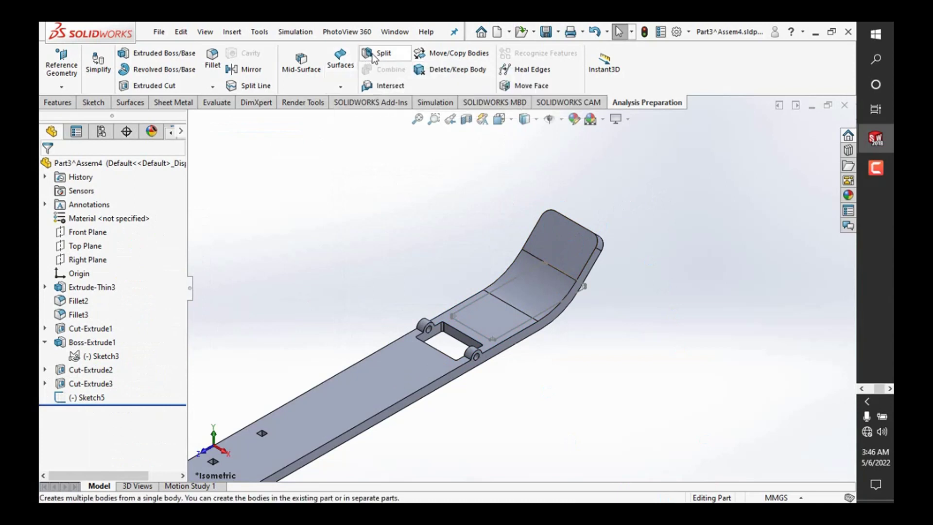
# Step: Split the part with Sketch5 as trim tool using Cut Part, keeping Body 2 checked
pyautogui.click(469, 326)
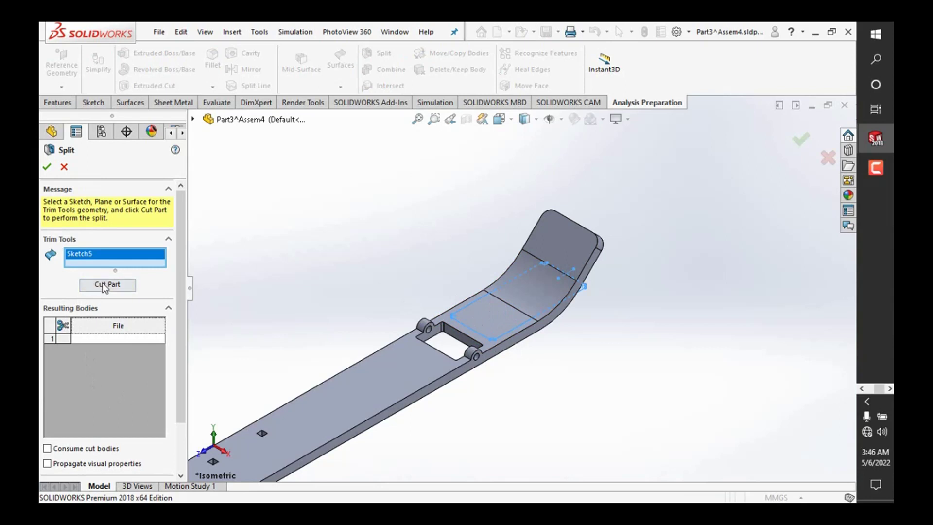
pyautogui.click(100, 282)
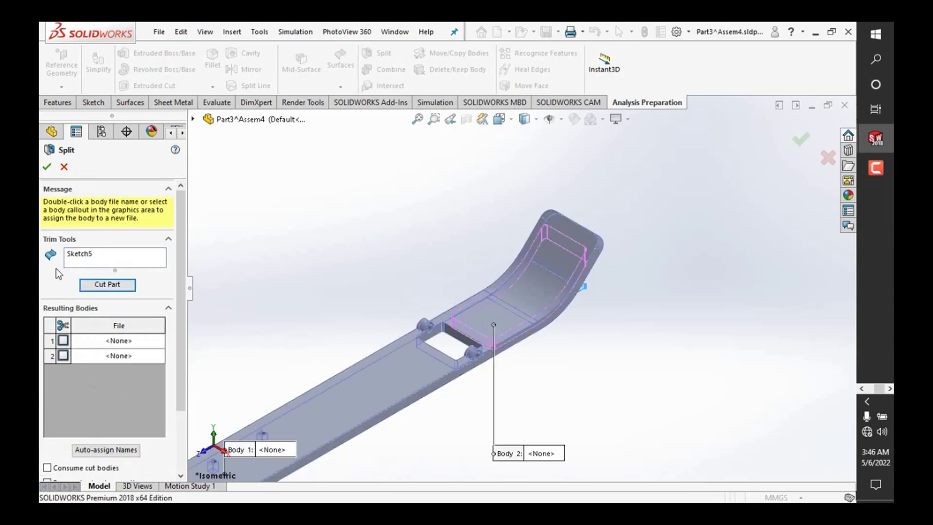
pyautogui.click(46, 166)
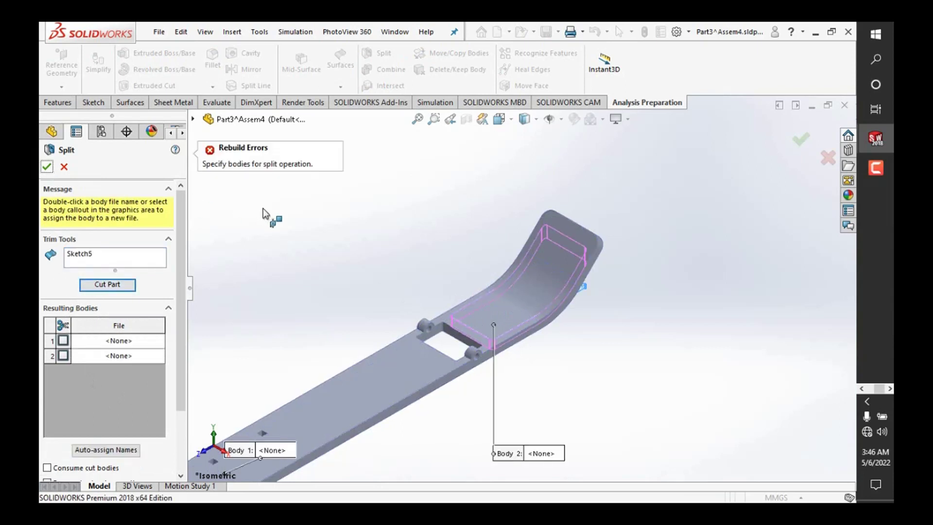
pyautogui.click(62, 340)
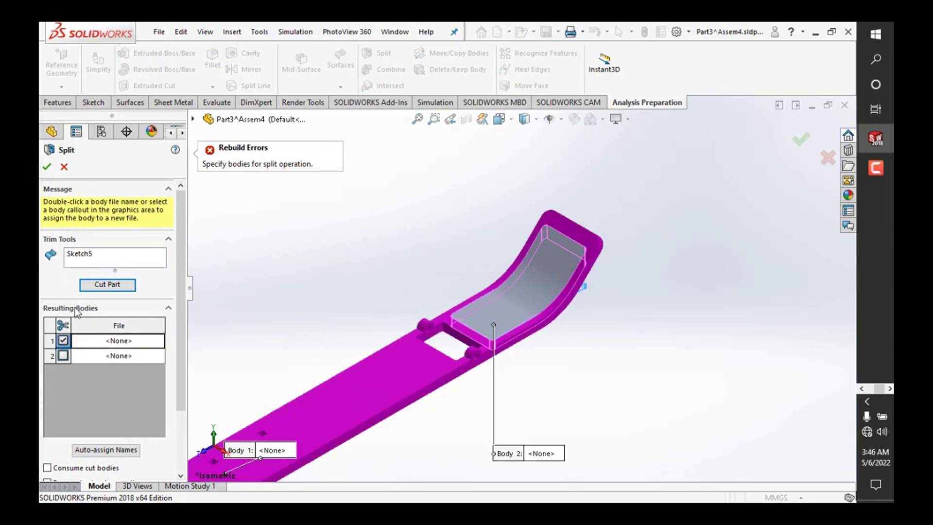
pyautogui.click(63, 355)
pyautogui.click(63, 340)
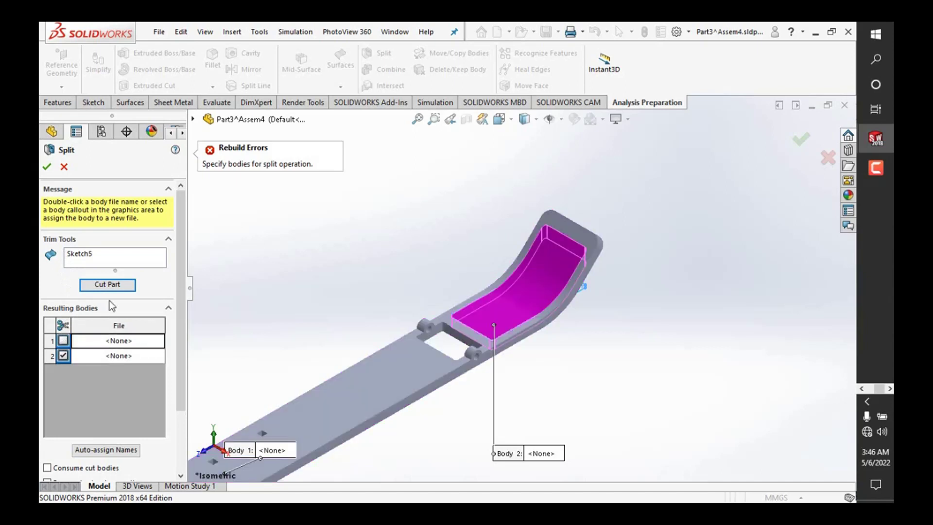
pyautogui.click(46, 169)
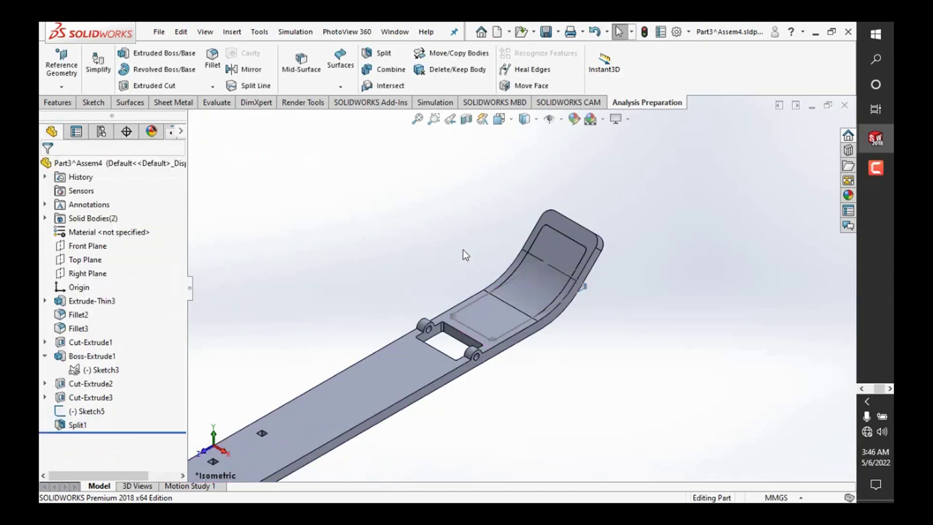
# Step: Hide the rounded-rectangle Sketch5 on the part
pyautogui.scroll(-3, 499, 275)
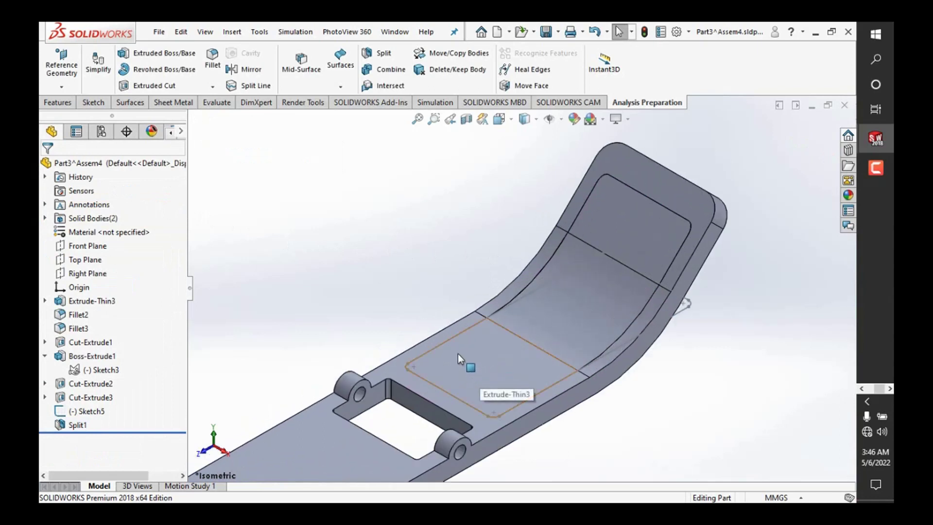
pyautogui.click(546, 287)
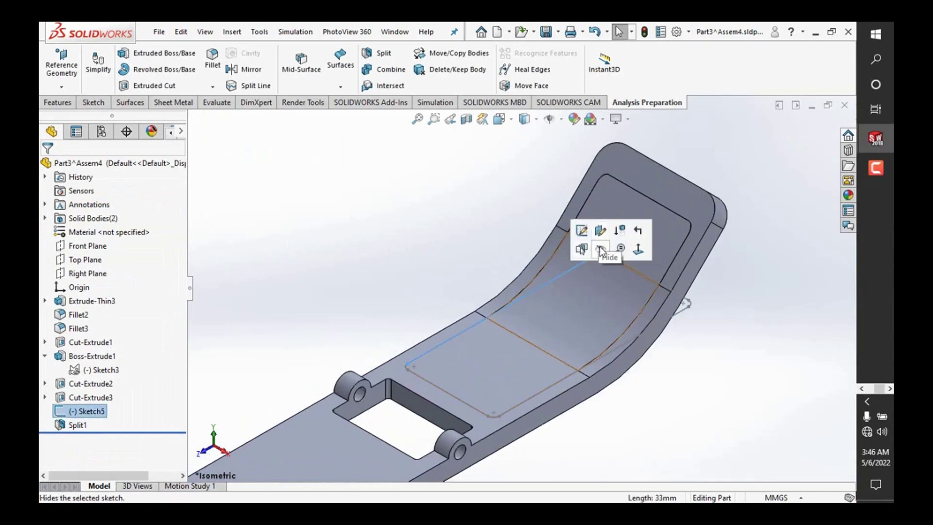
pyautogui.click(600, 247)
pyautogui.scroll(3, 457, 284)
pyautogui.scroll(2, 492, 296)
pyautogui.scroll(2, 491, 296)
pyautogui.scroll(-1, 453, 334)
pyautogui.scroll(-1, 453, 334)
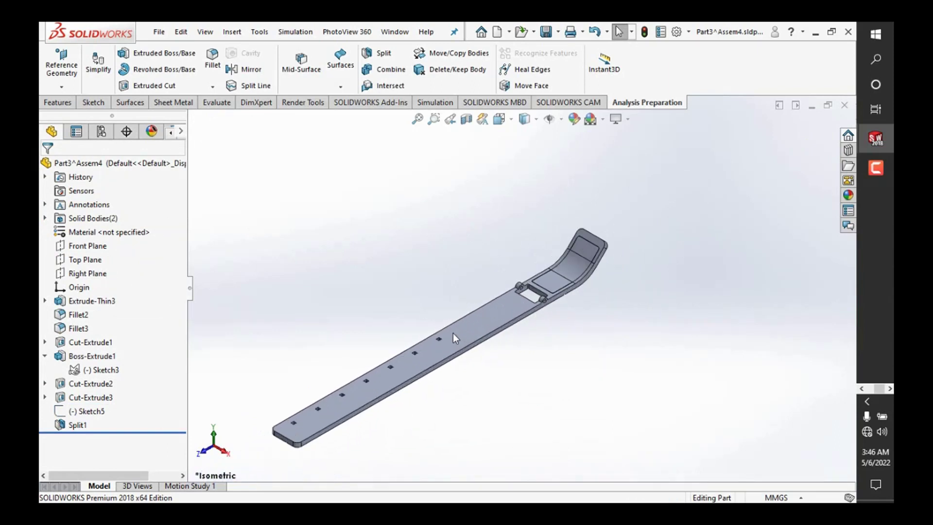
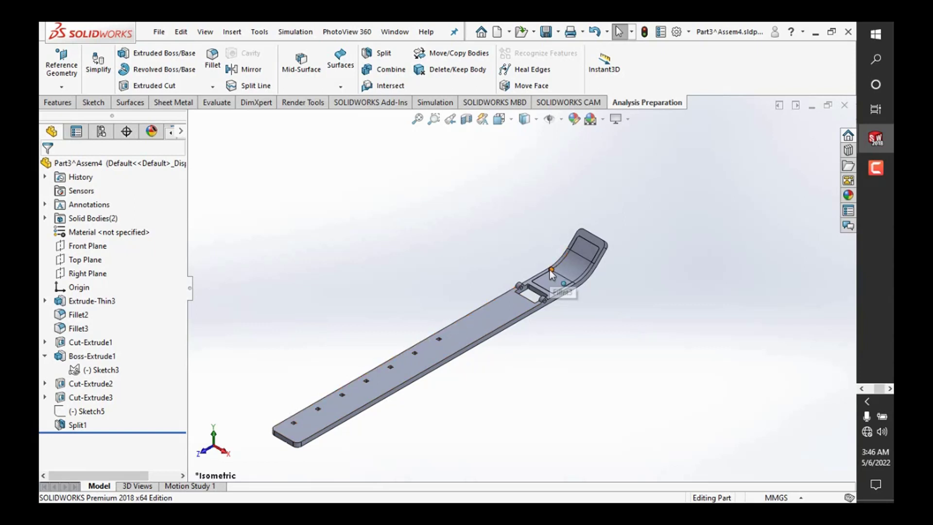
# Step: Check the Cut-Extrude1 holes, then bring up the Features tools and edge-rounding options
pyautogui.scroll(1, 549, 269)
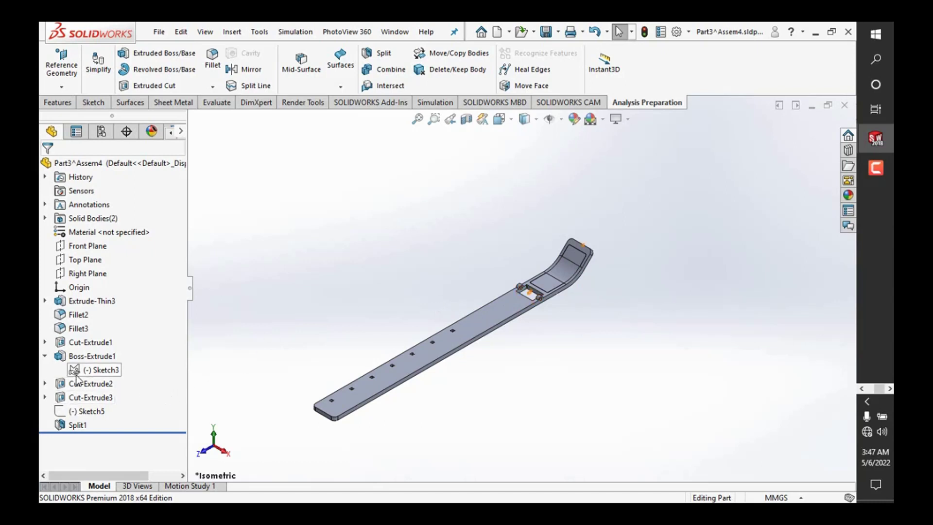
pyautogui.click(80, 342)
pyautogui.click(275, 320)
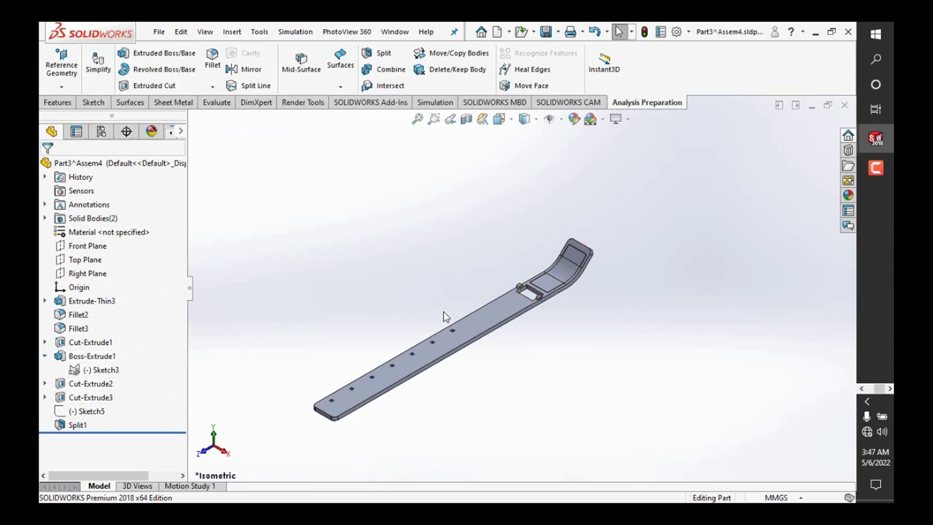
pyautogui.scroll(-2, 559, 270)
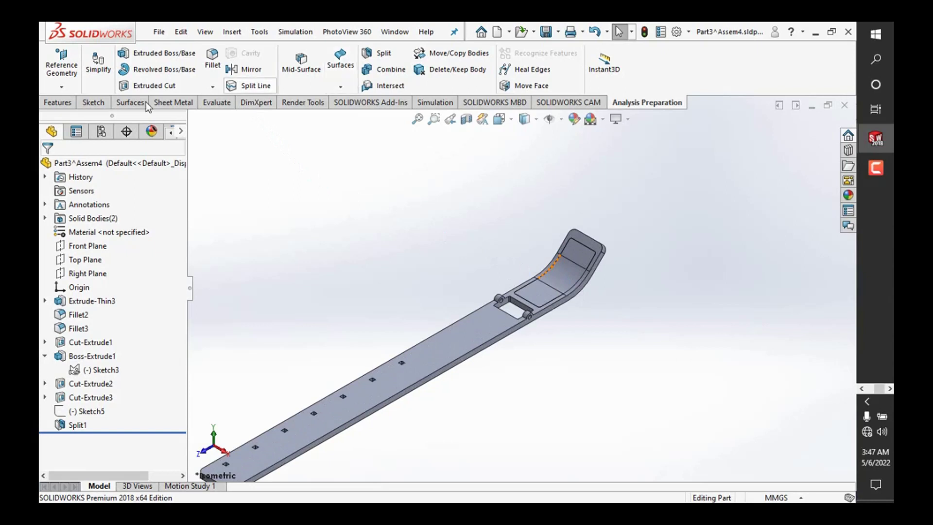
pyautogui.click(57, 102)
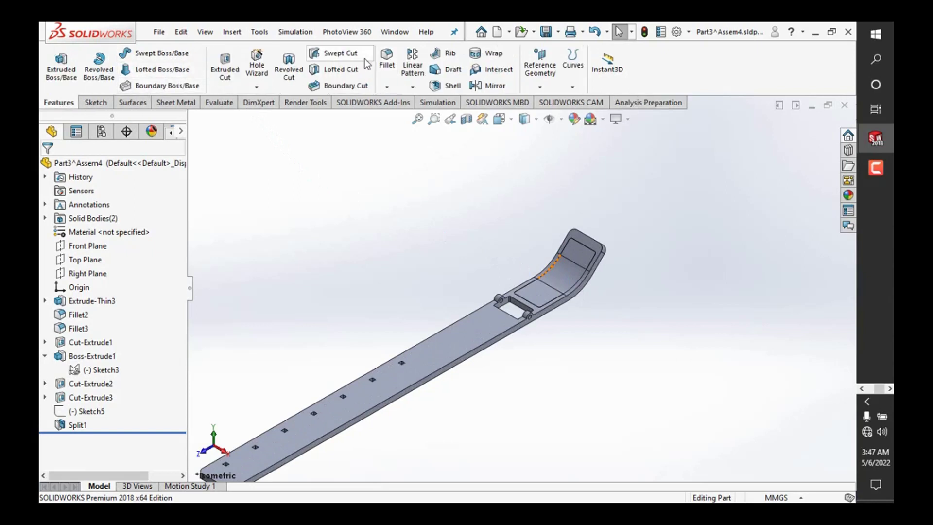
pyautogui.click(388, 87)
# Step: Start a chamfer on the long outer edge, another strap edge and one hinge lug edge
pyautogui.click(399, 117)
pyautogui.scroll(-2, 535, 292)
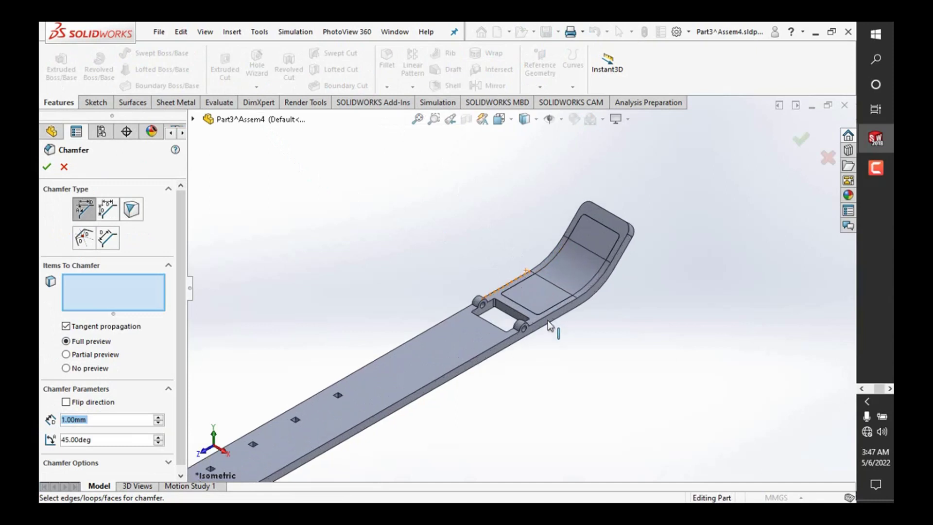
pyautogui.click(504, 344)
pyautogui.scroll(-2, 530, 330)
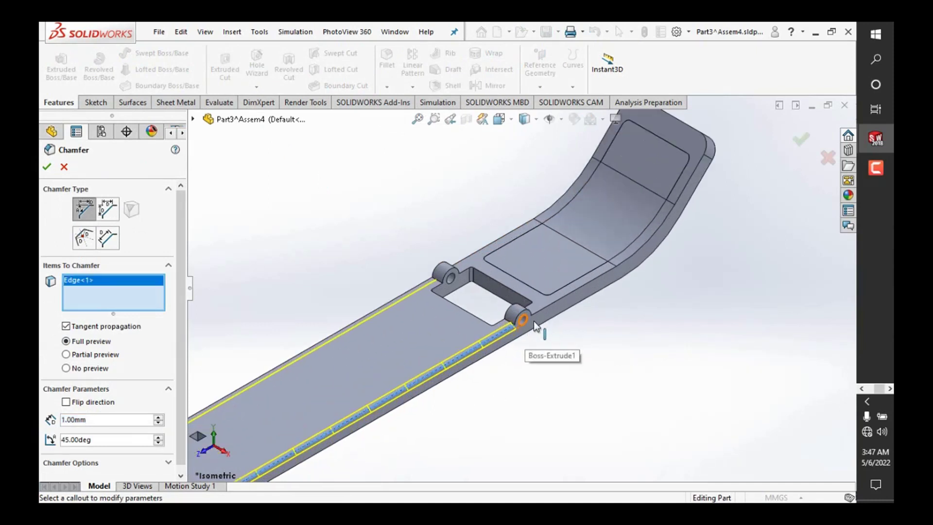
pyautogui.click(541, 315)
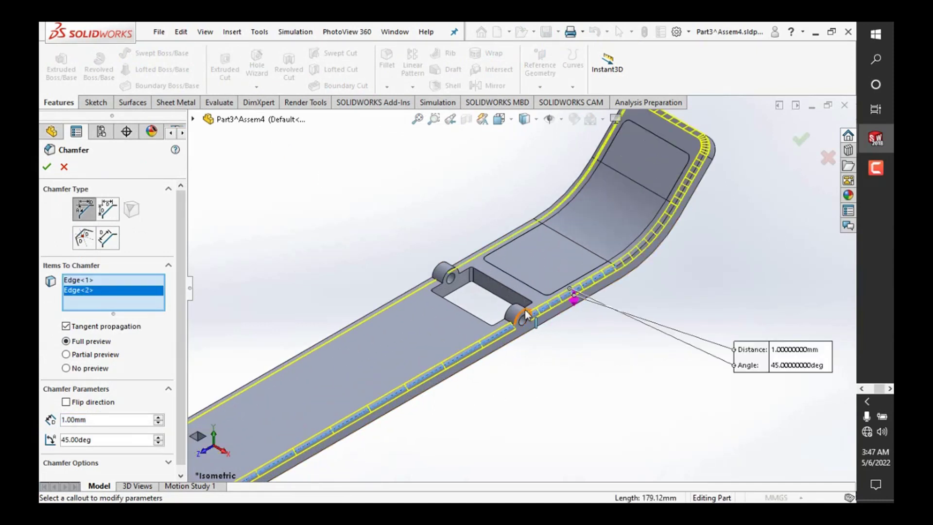
pyautogui.click(525, 315)
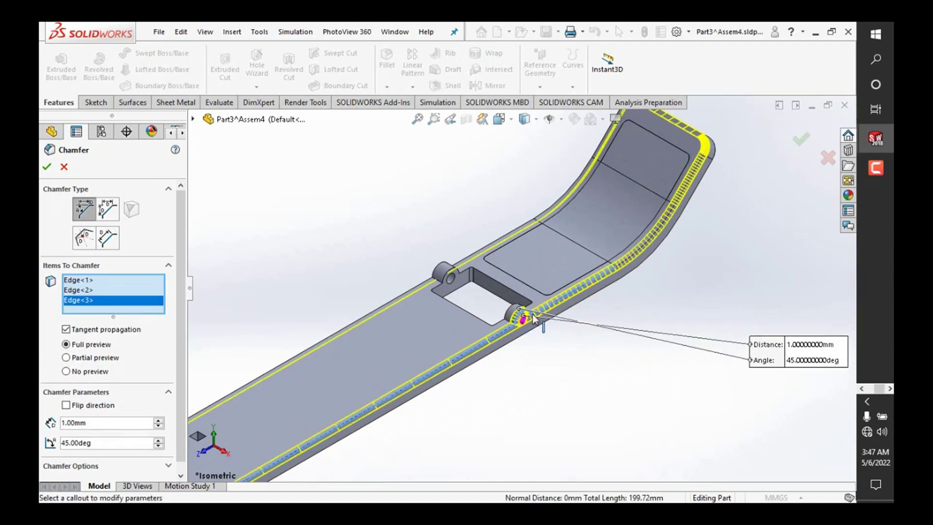
pyautogui.scroll(-2, 529, 318)
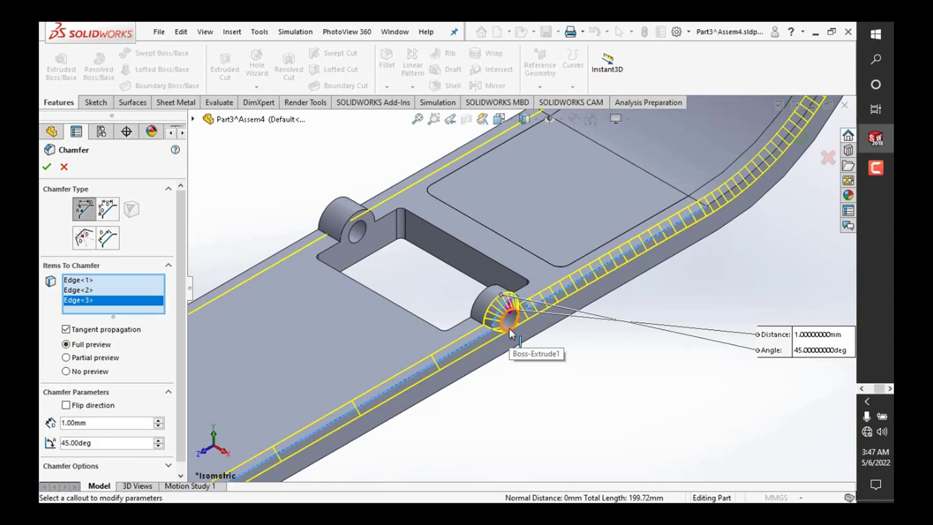
# Step: Set the chamfer distance to 0.5 mm
pyautogui.doubleClick(111, 421)
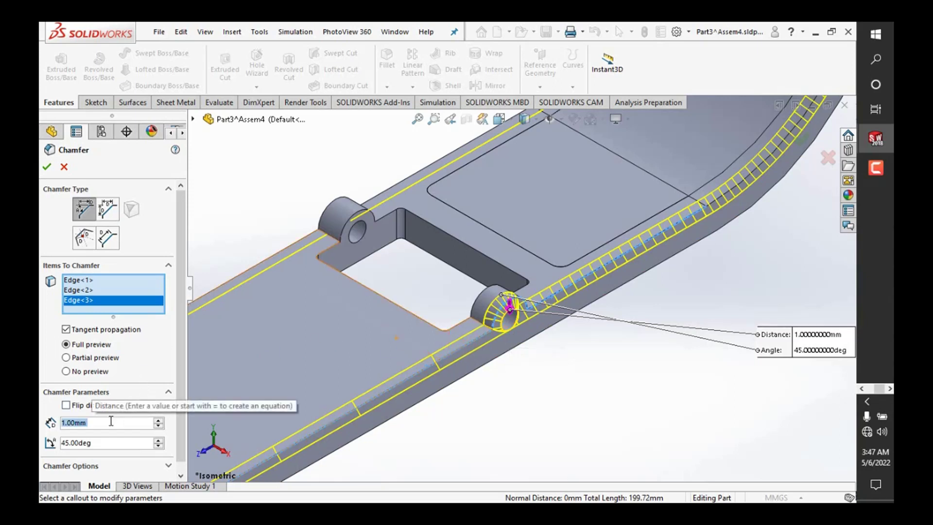
pyautogui.press('BackSpace')
pyautogui.write('5')
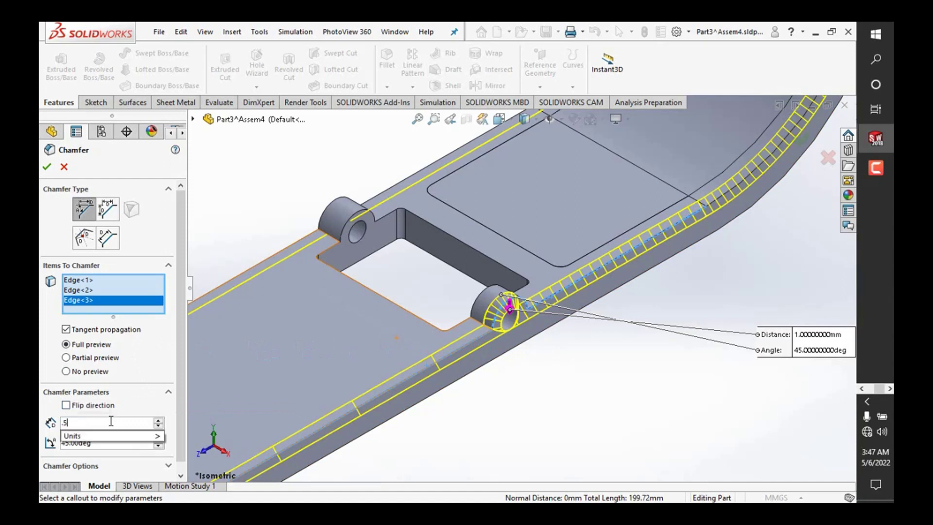
pyautogui.press('Return')
# Step: Add the curved end and second lug edges, then apply the 0.5 mm × 45° chamfer
pyautogui.scroll(2, 228, 450)
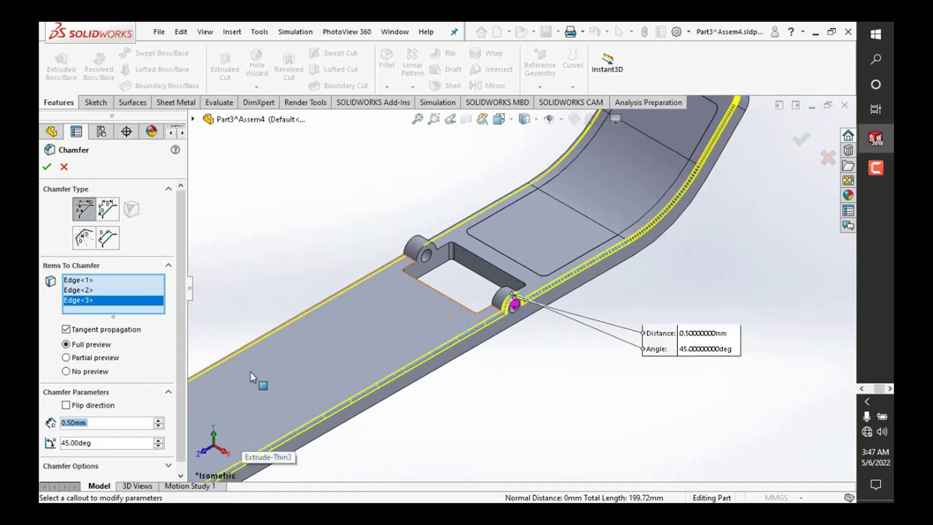
pyautogui.scroll(2, 262, 379)
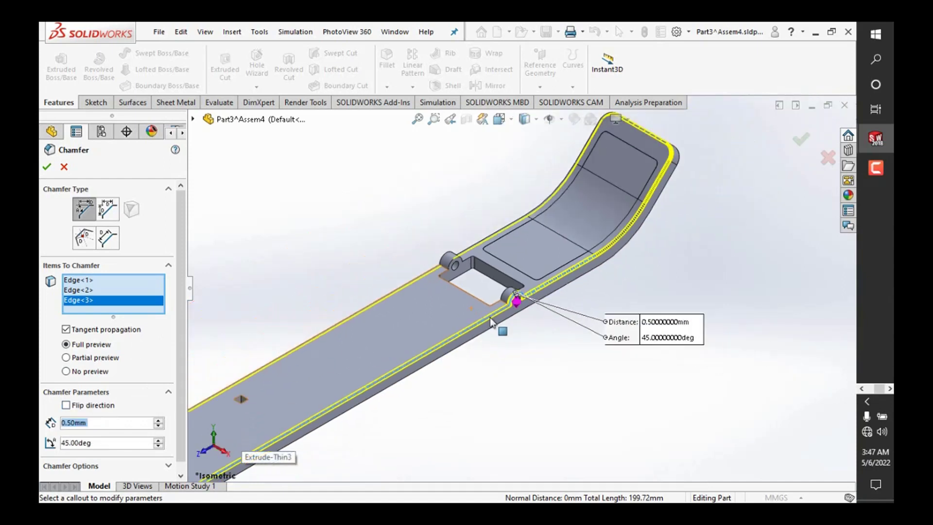
pyautogui.click(627, 245)
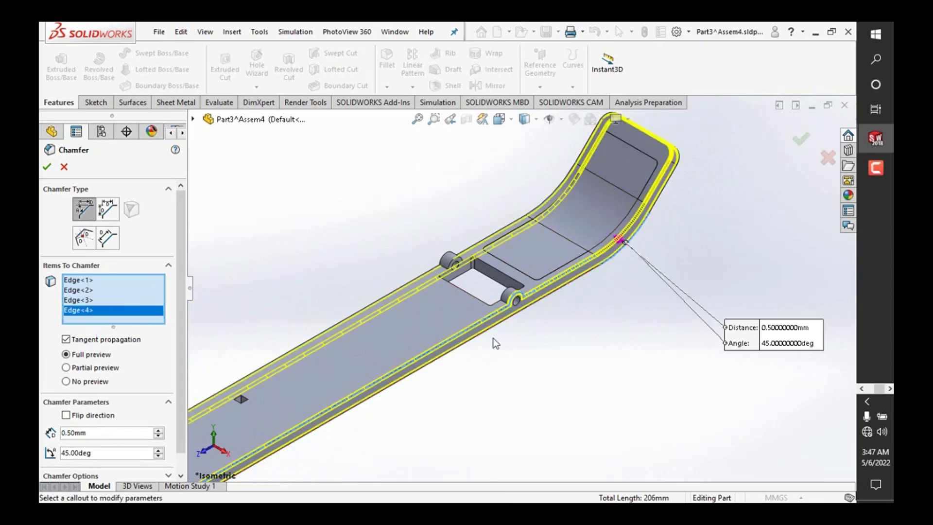
pyautogui.scroll(-2, 457, 252)
pyautogui.scroll(-2, 476, 278)
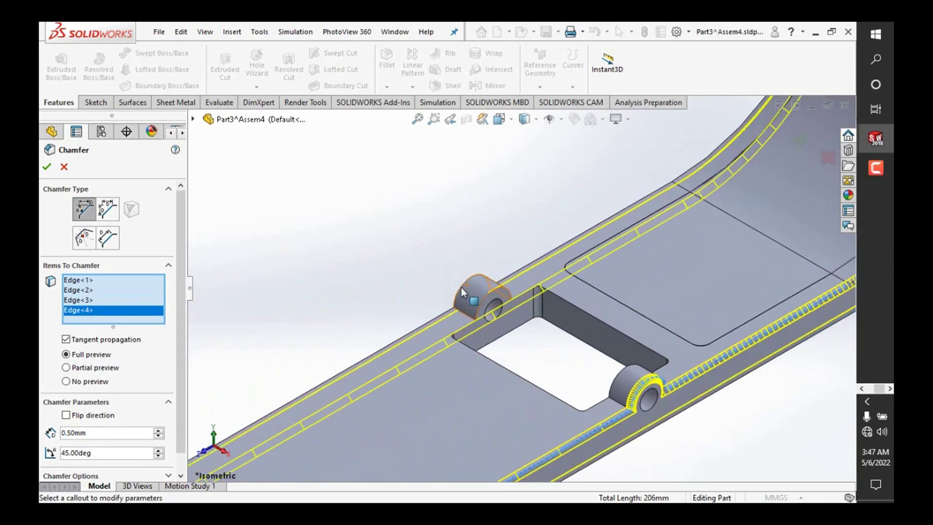
pyautogui.scroll(-2, 462, 287)
pyautogui.click(466, 293)
pyautogui.scroll(2, 465, 297)
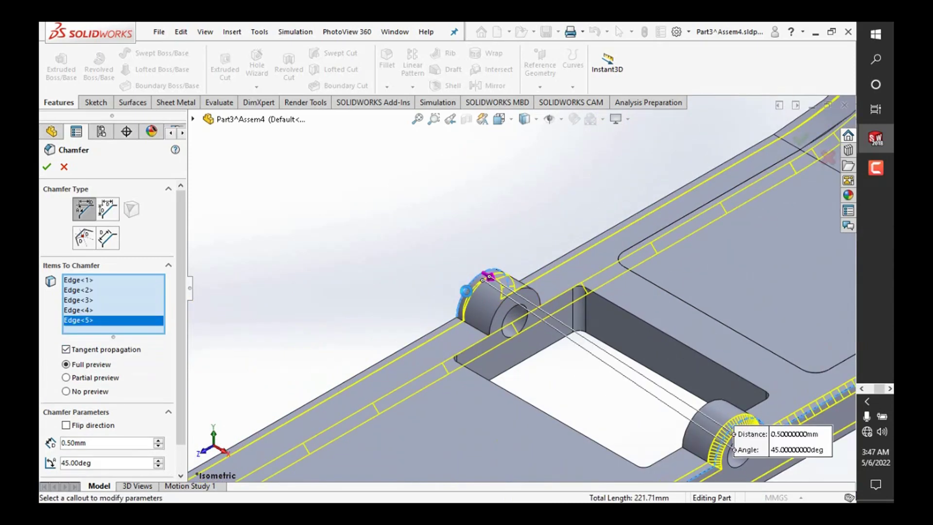
pyautogui.scroll(2, 458, 309)
pyautogui.scroll(2, 450, 313)
pyautogui.scroll(2, 443, 315)
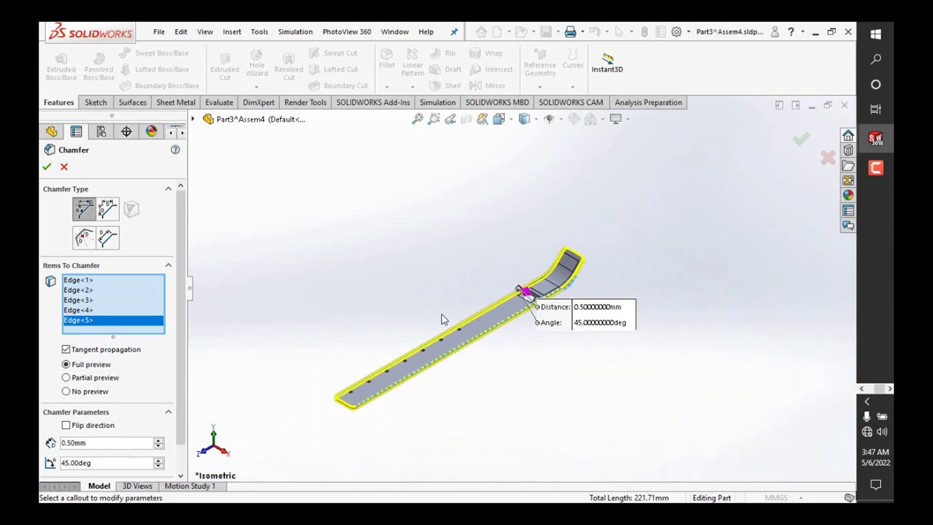
pyautogui.scroll(-2, 423, 343)
pyautogui.scroll(3, 525, 272)
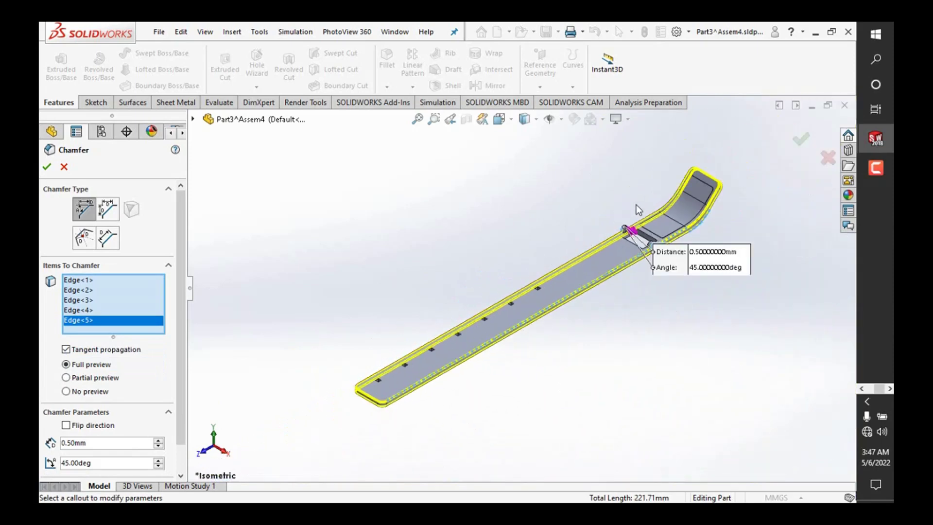
pyautogui.scroll(-2, 637, 206)
pyautogui.scroll(-2, 628, 232)
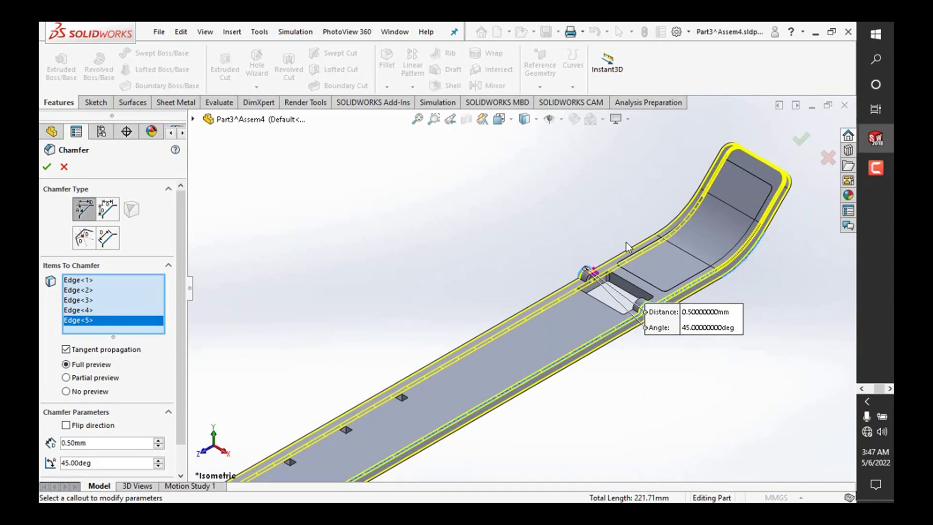
pyautogui.scroll(-2, 625, 242)
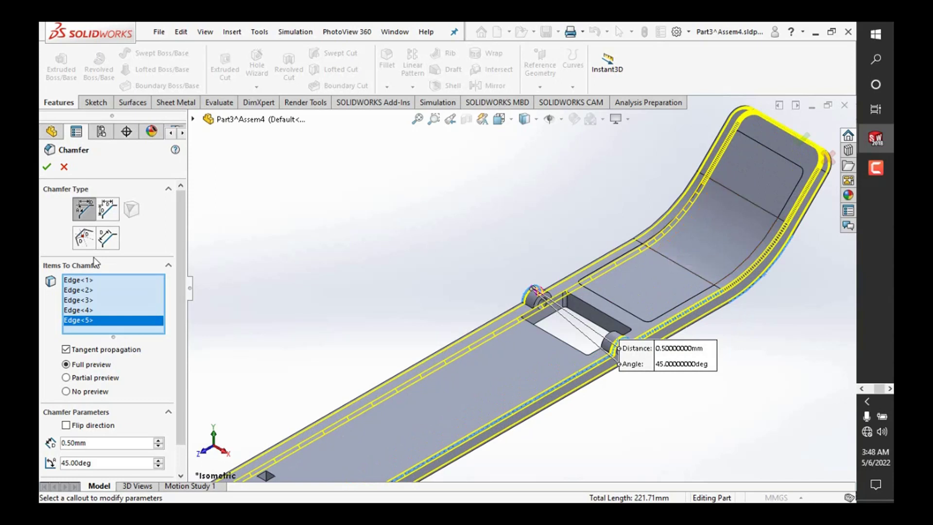
pyautogui.click(47, 166)
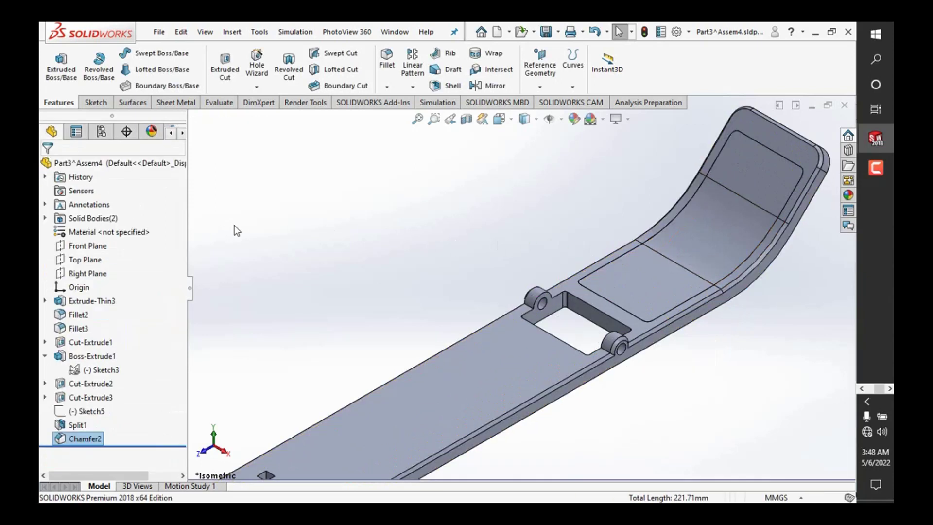
pyautogui.scroll(3, 409, 305)
pyautogui.scroll(3, 388, 290)
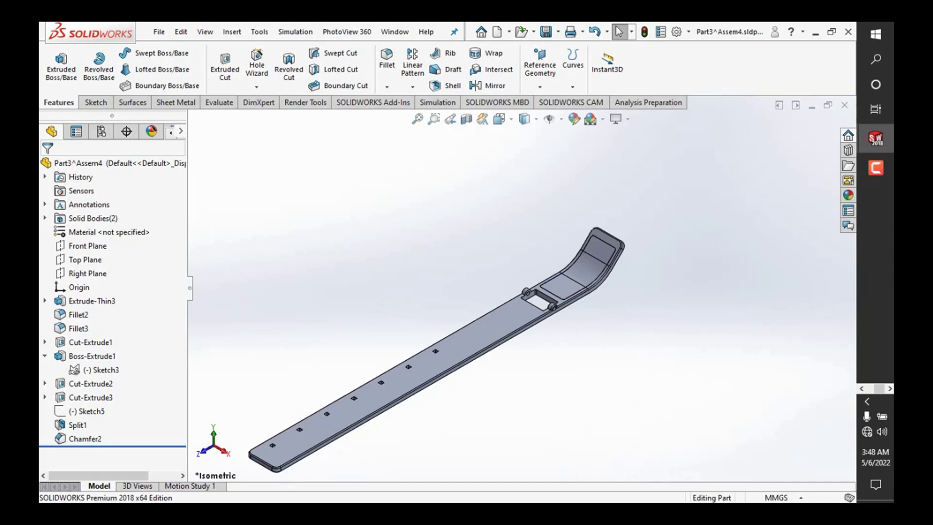
pyautogui.hotkey('shift', 'Up')
pyautogui.hotkey('shift', 'Up')
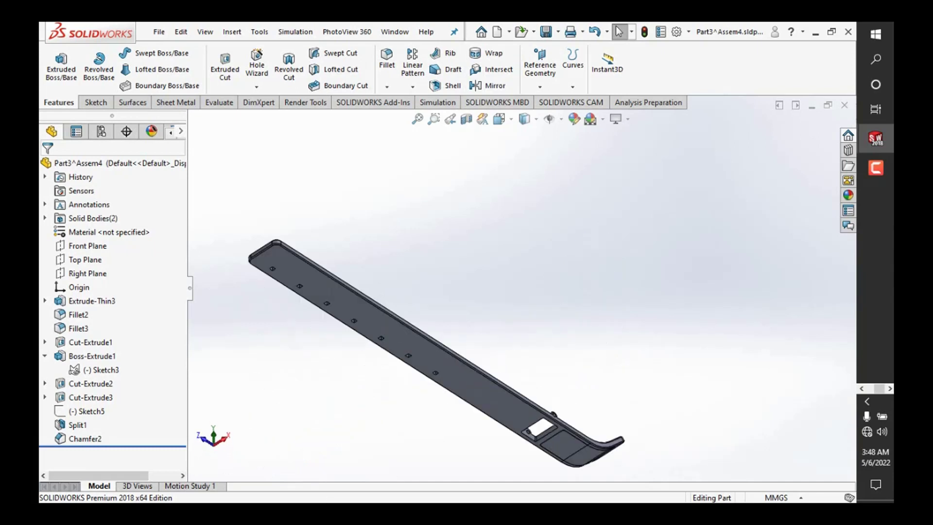
pyautogui.hotkey('ctrl', '7')
pyautogui.scroll(-3, 747, 219)
pyautogui.scroll(-1, 631, 223)
pyautogui.scroll(-3, 511, 226)
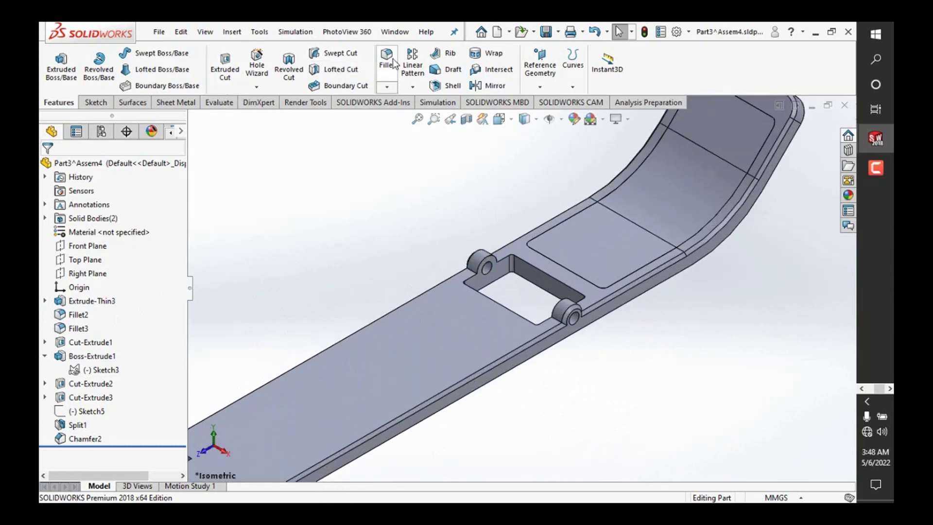
pyautogui.click(74, 440)
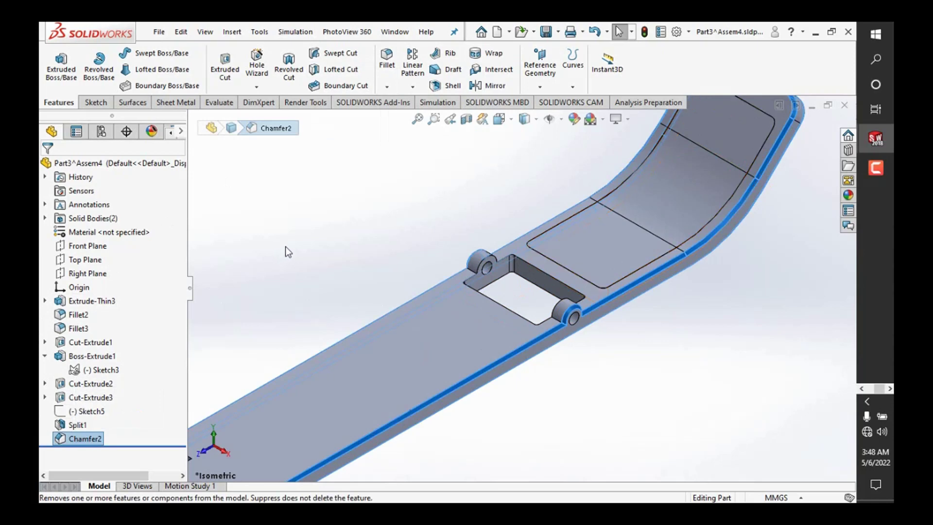
pyautogui.click(360, 199)
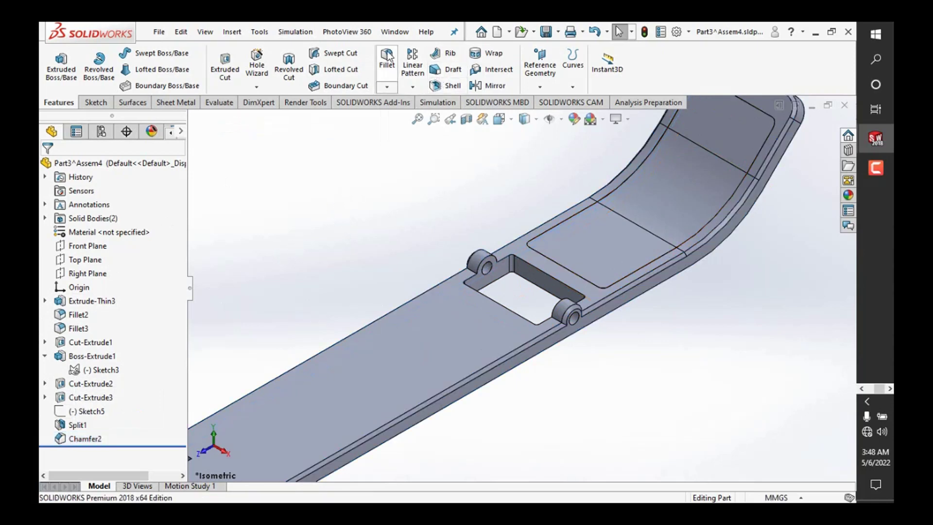
# Step: Try a fillet on the lug arcs and cut edge loop at 0.5, then 0.25 mm, and cancel it
pyautogui.click(502, 263)
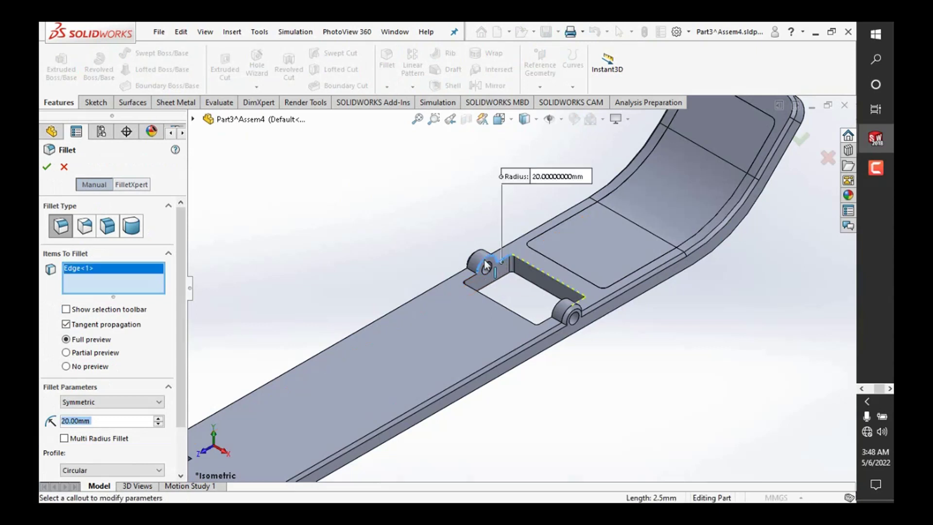
pyautogui.click(483, 268)
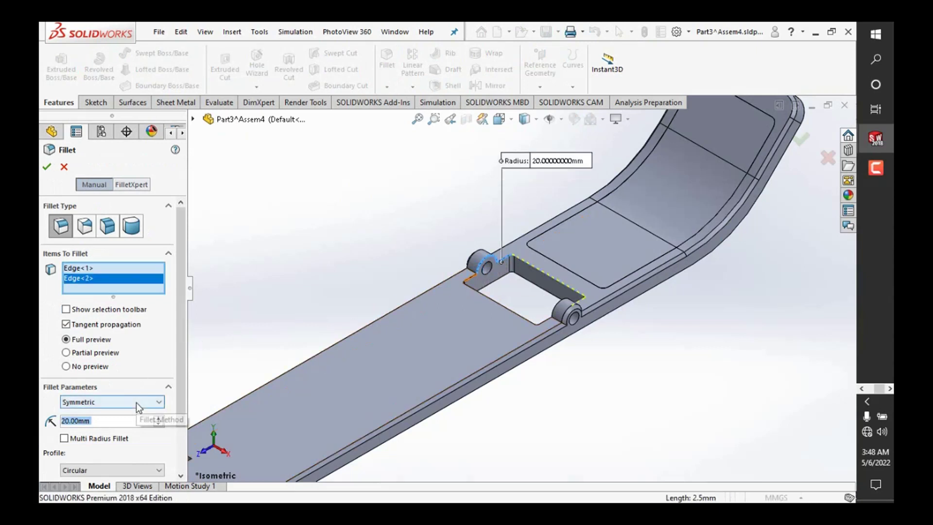
pyautogui.write('0.5')
pyautogui.press('Return')
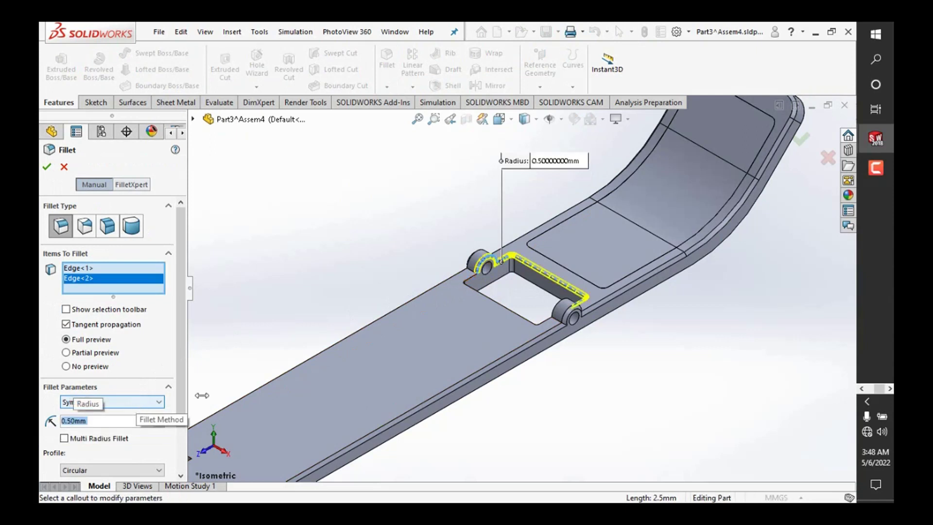
pyautogui.scroll(-2, 482, 278)
pyautogui.scroll(-2, 453, 265)
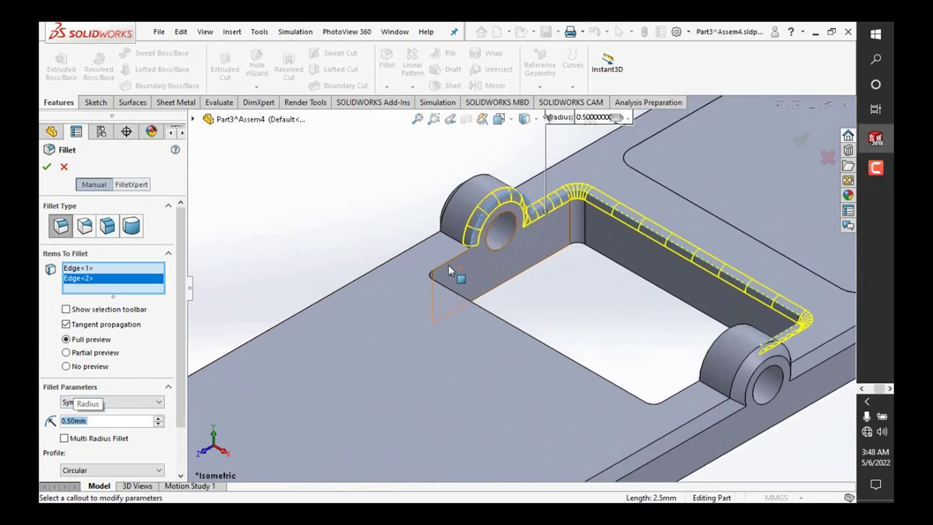
pyautogui.click(442, 267)
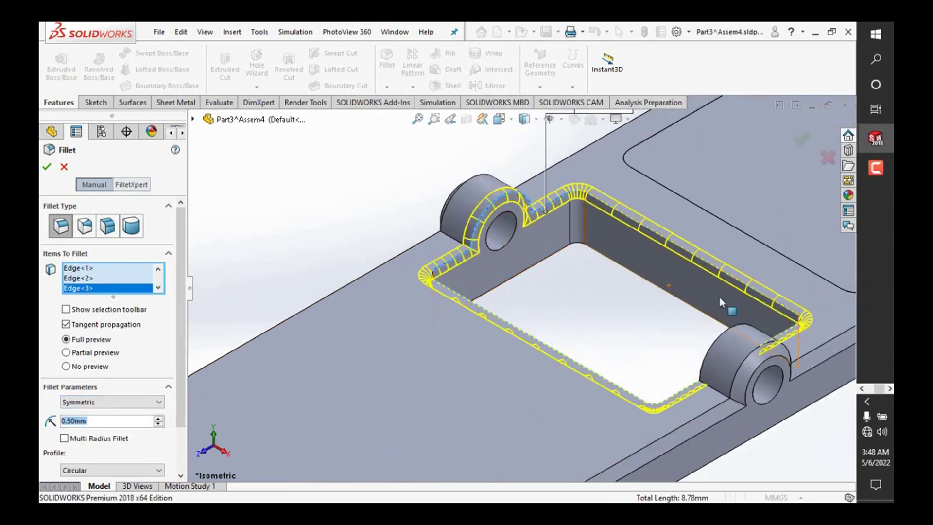
pyautogui.click(716, 338)
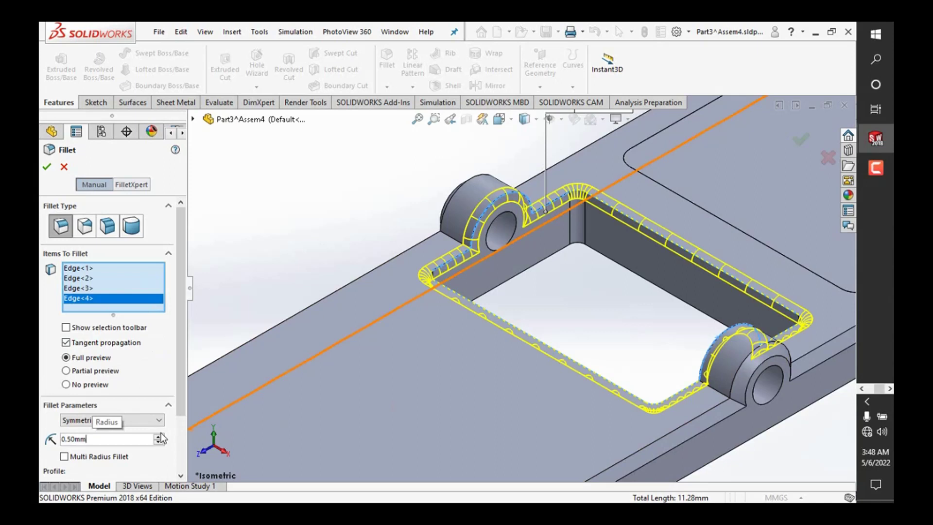
pyautogui.click(161, 439)
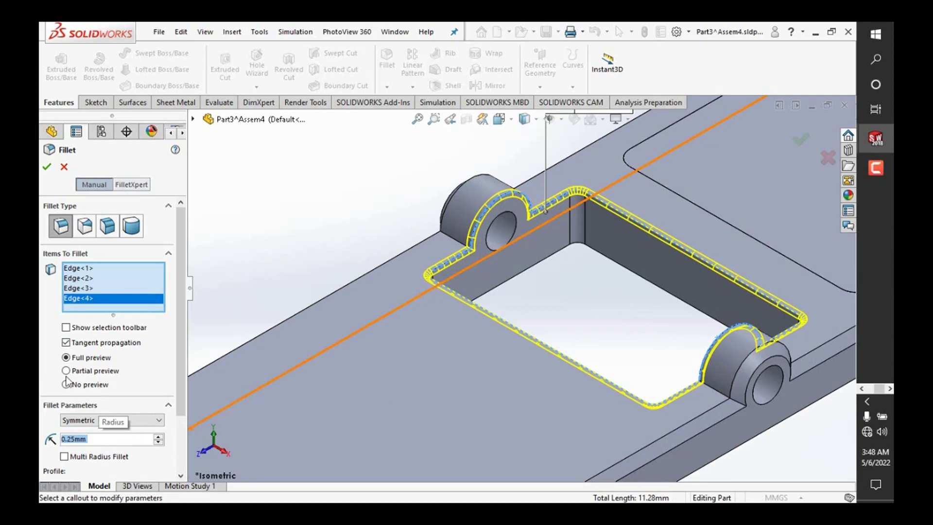
pyautogui.click(63, 168)
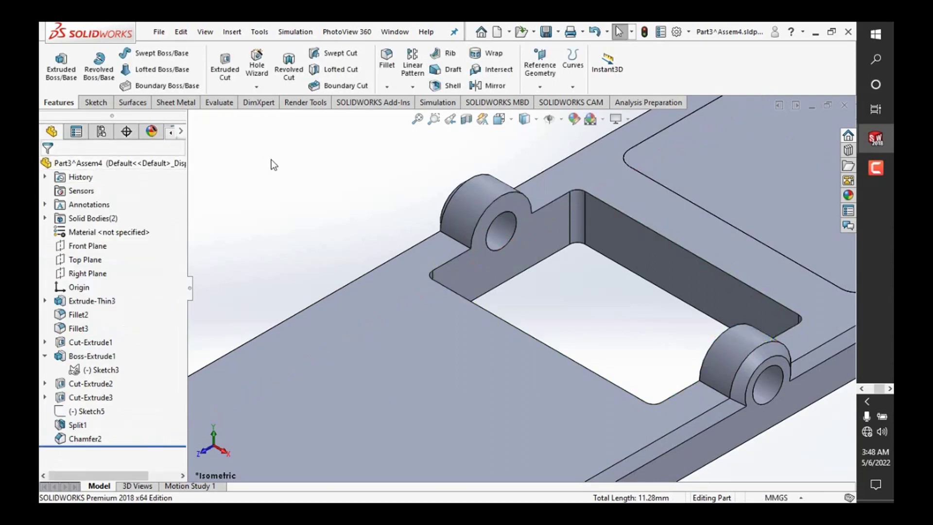
# Step: Zoom around the hinge boss and whole strap, then close the part to return to Assem4
pyautogui.scroll(3, 332, 197)
pyautogui.scroll(1, 370, 211)
pyautogui.scroll(-2, 597, 331)
pyautogui.scroll(-2, 567, 367)
pyautogui.scroll(-2, 511, 379)
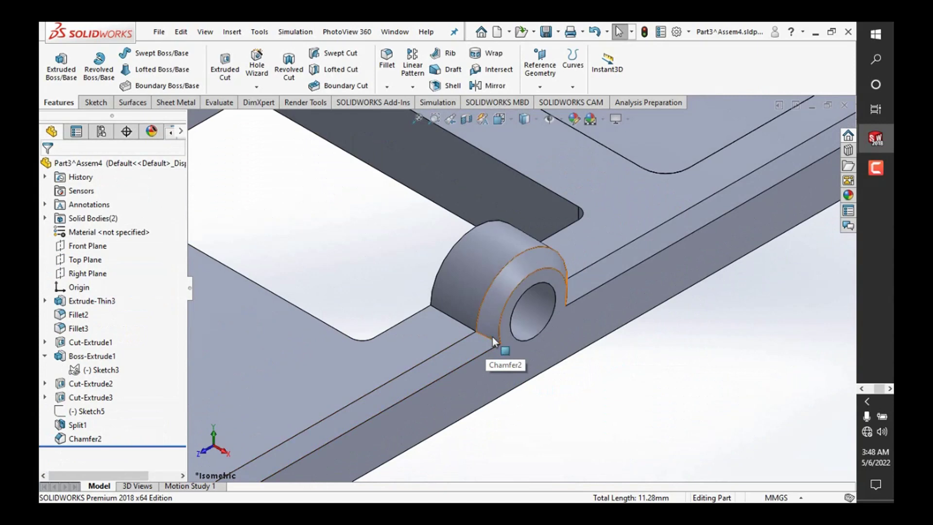
pyautogui.scroll(3, 543, 340)
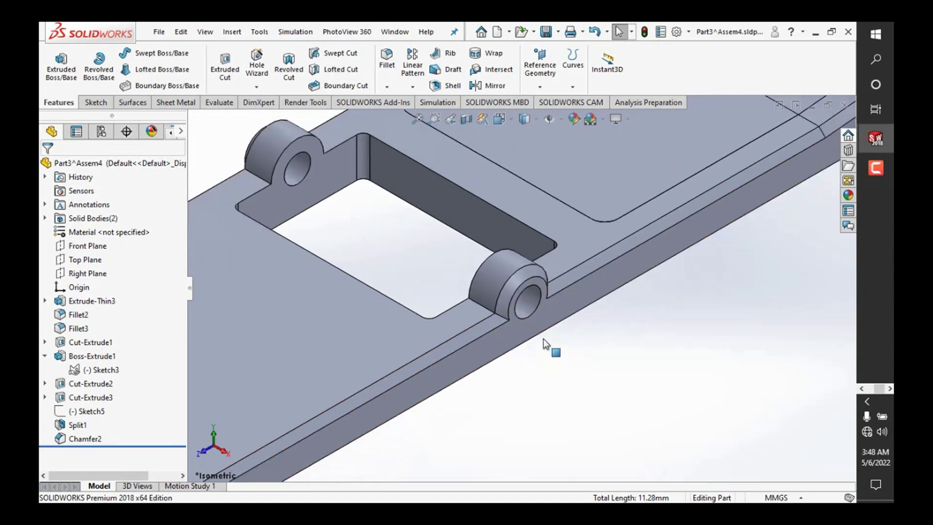
pyautogui.scroll(2, 451, 257)
pyautogui.scroll(2, 451, 257)
pyautogui.scroll(2, 450, 252)
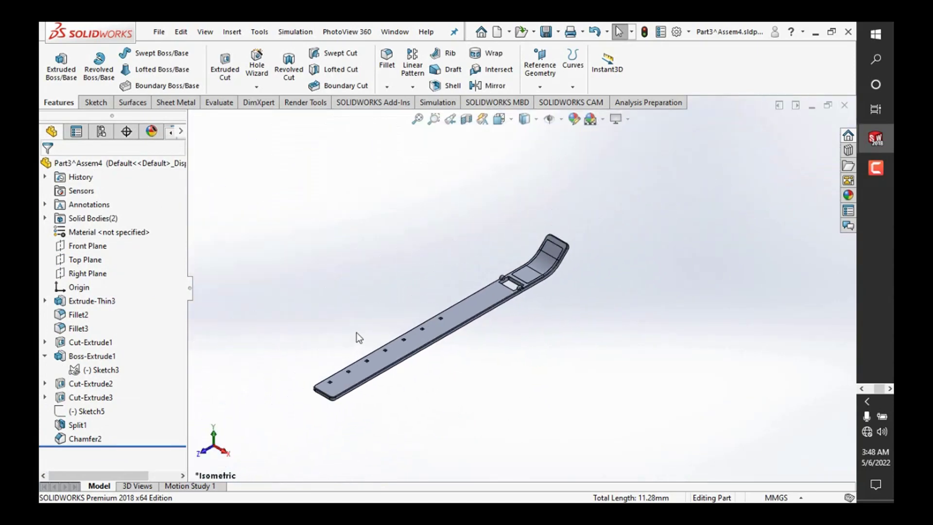
pyautogui.scroll(1, 381, 360)
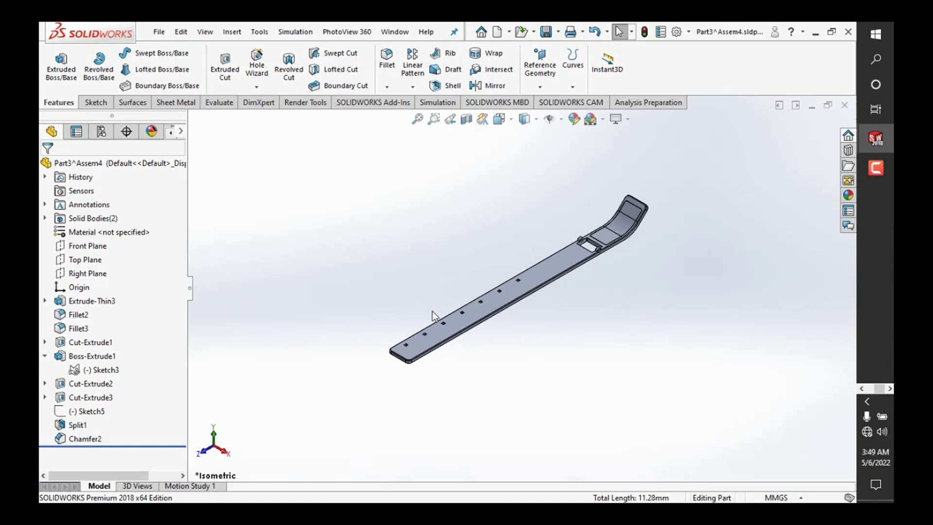
pyautogui.scroll(-2, 510, 229)
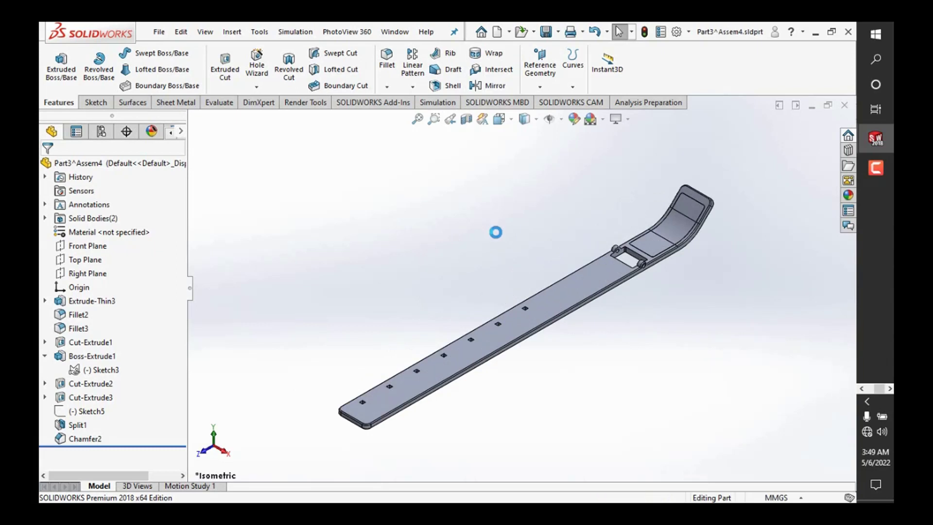
pyautogui.click(844, 105)
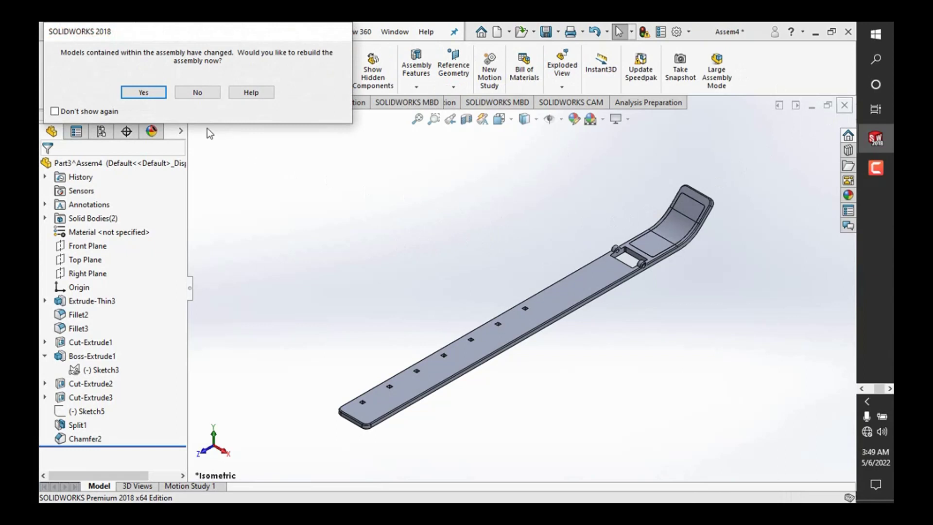
# Step: Rebuild Assem4 and show the strap fitted in isometric view
pyautogui.click(198, 93)
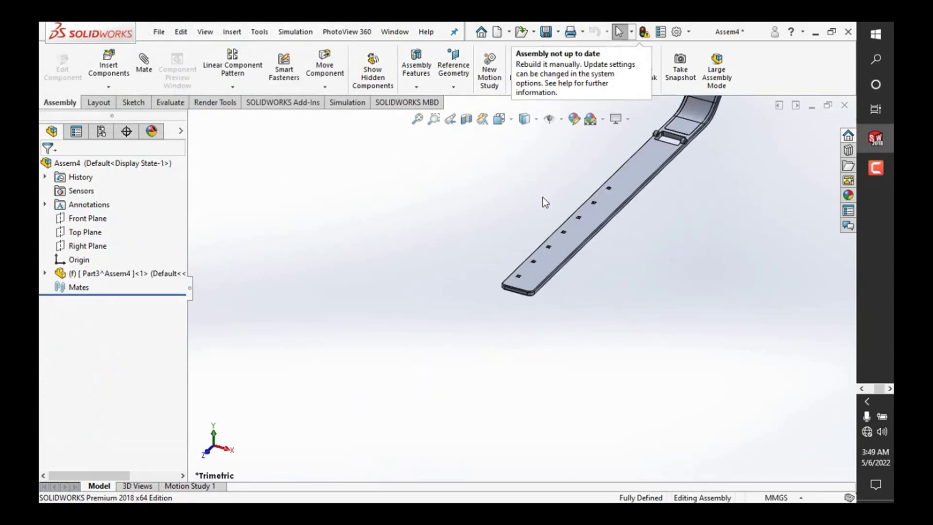
pyautogui.press('z')
pyautogui.hotkey('ctrl', '7')
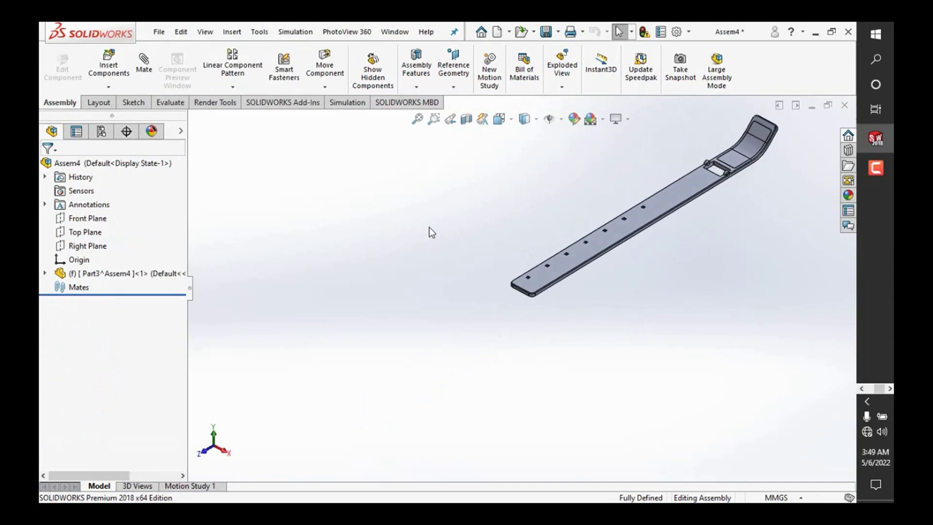
pyautogui.scroll(-3, 704, 182)
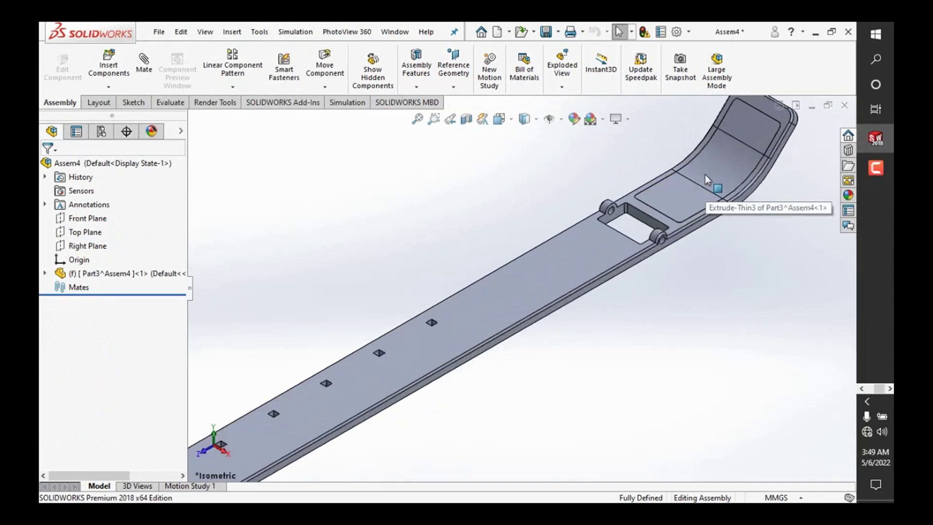
pyautogui.click(685, 194)
pyautogui.click(687, 245)
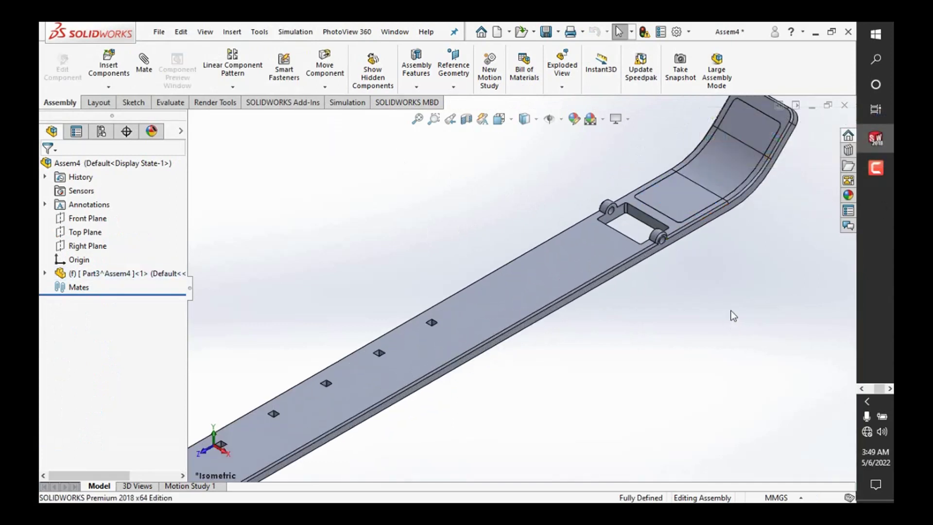
# Step: Select the Split1[1] body under the strap's Solid Bodies and open the appearances library
pyautogui.click(46, 272)
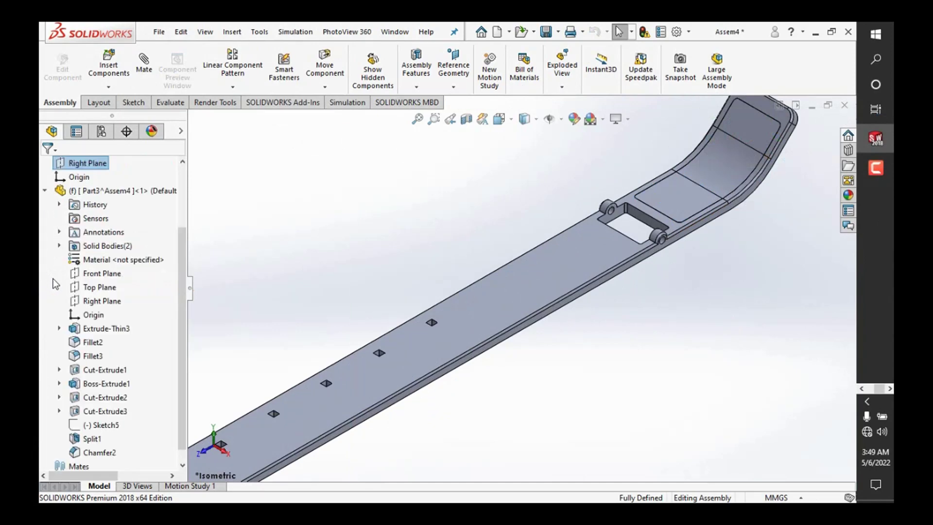
pyautogui.click(59, 246)
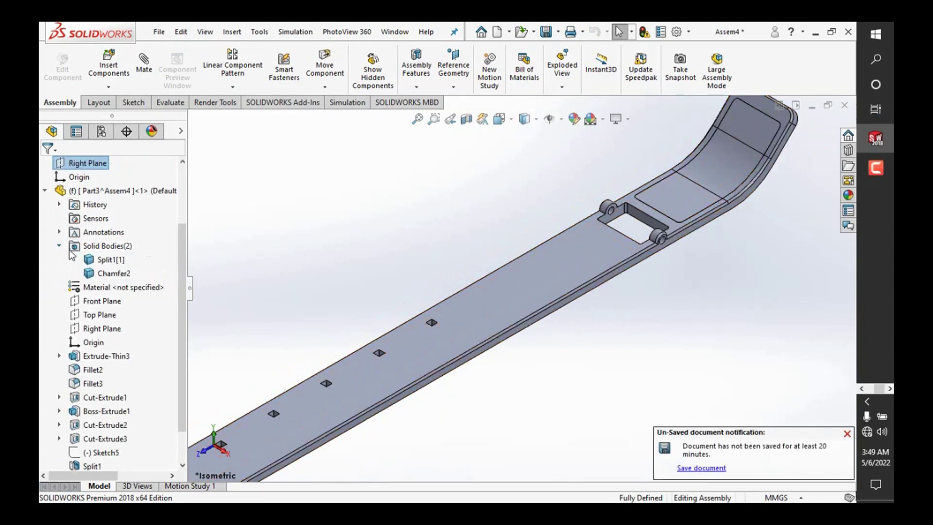
pyautogui.click(100, 261)
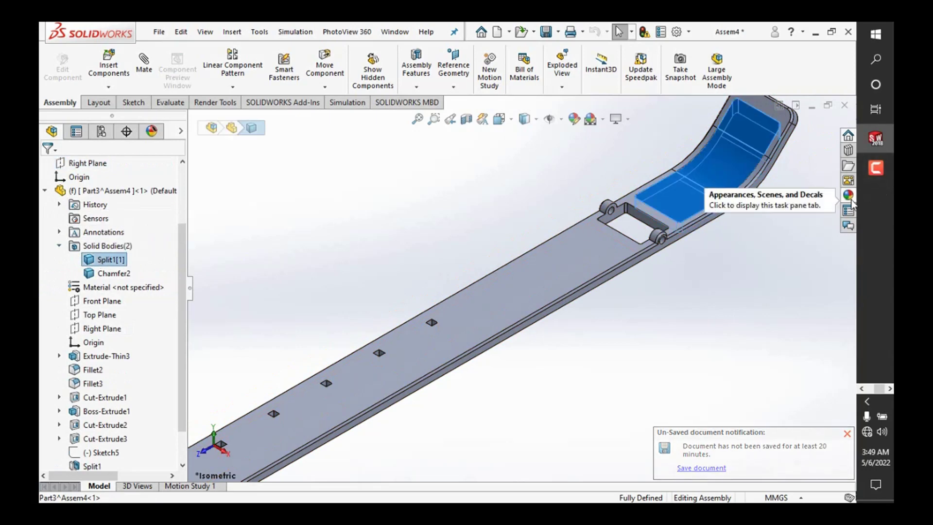
pyautogui.click(851, 200)
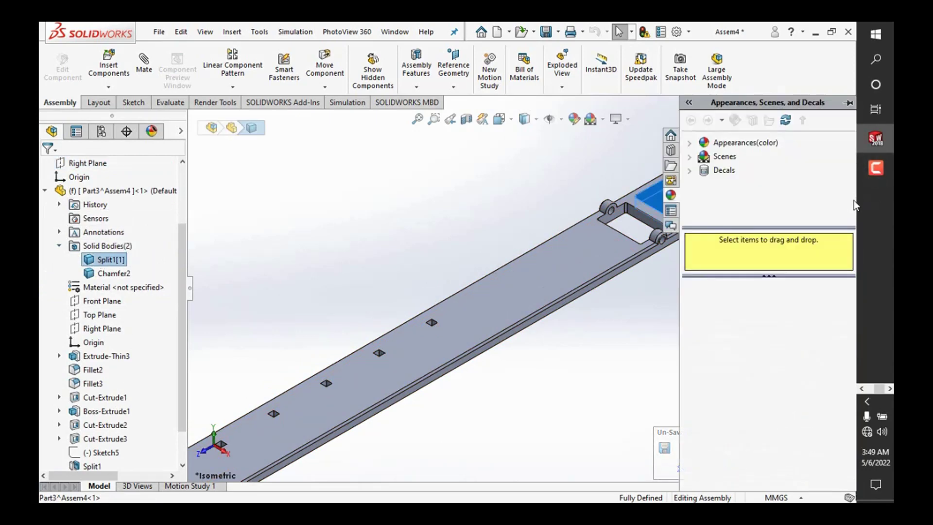
# Step: Browse the Plastic Medium Gloss, Composite, Fabric and Carpet appearance categories
pyautogui.click(690, 148)
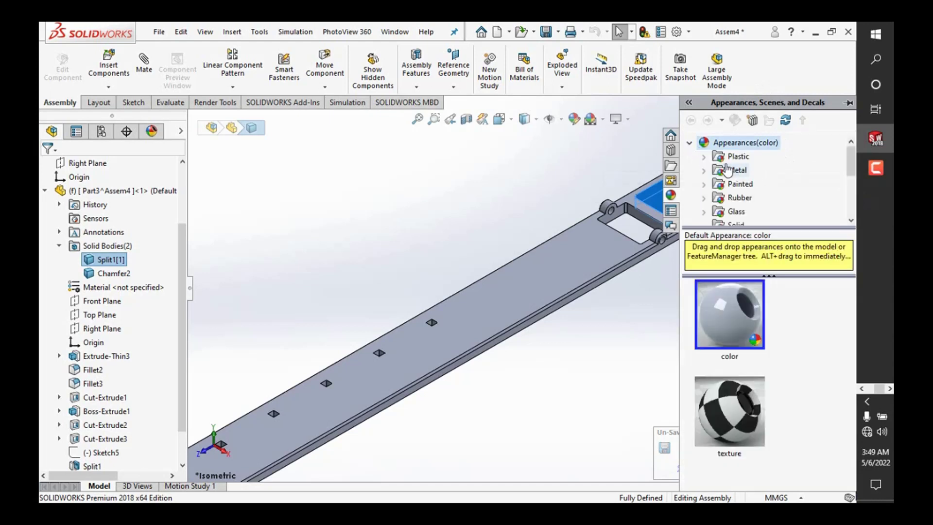
pyautogui.click(704, 156)
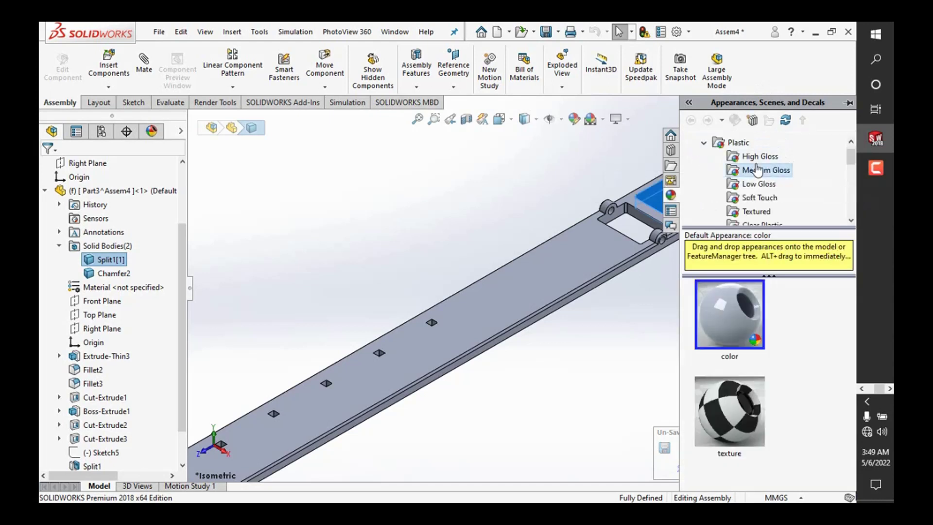
pyautogui.click(756, 168)
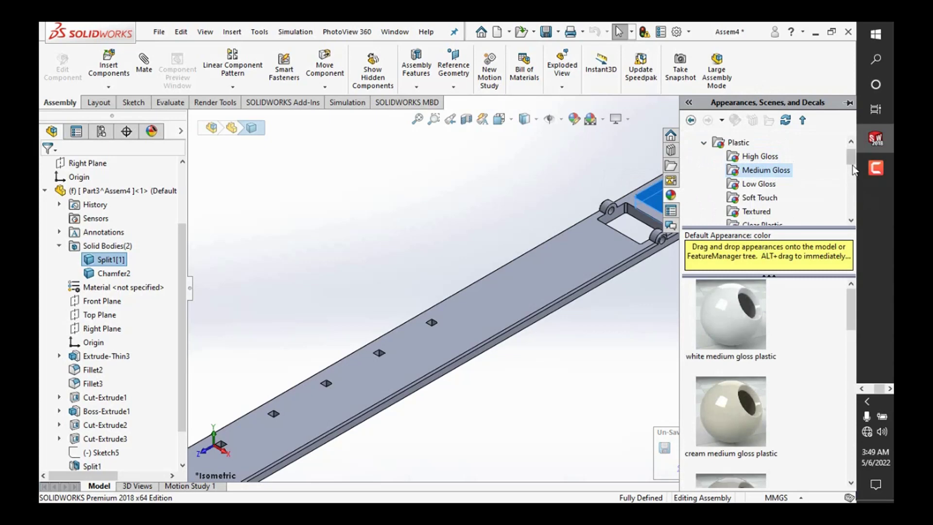
pyautogui.moveTo(853, 165); pyautogui.dragTo(851, 178)
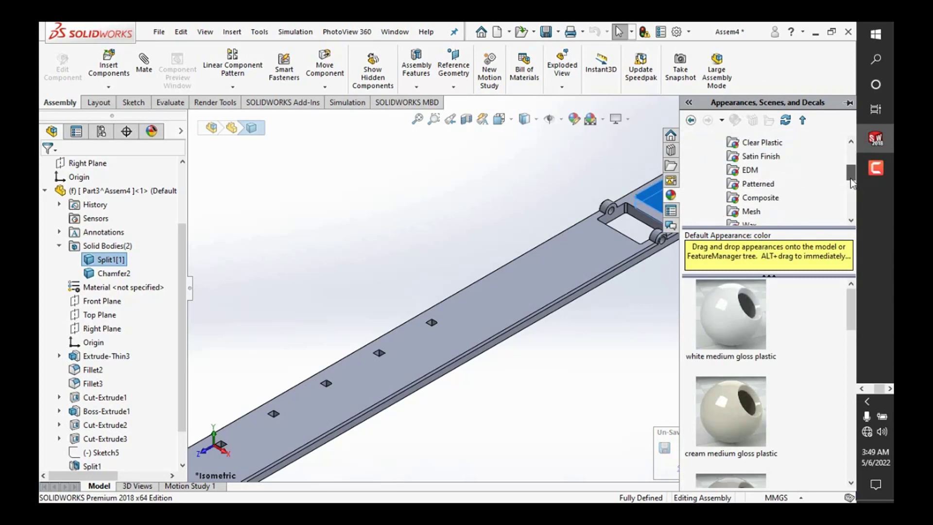
pyautogui.click(773, 197)
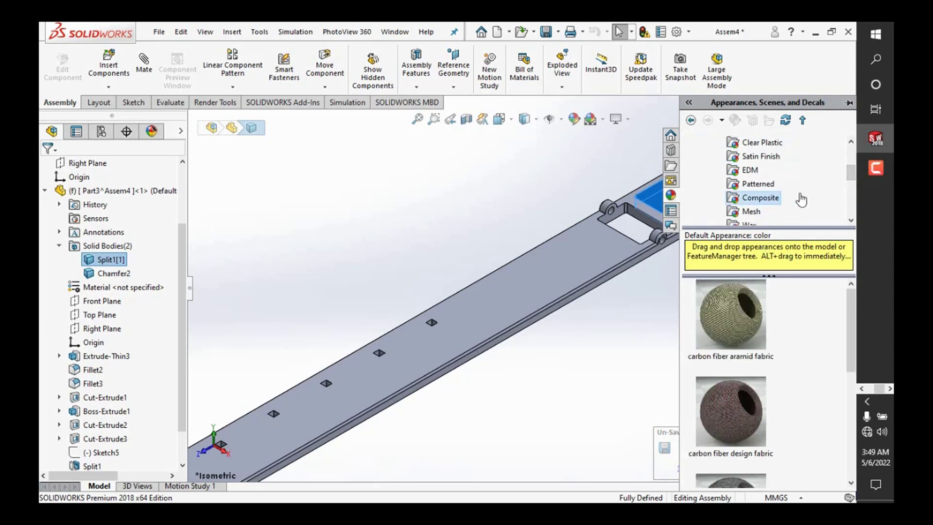
pyautogui.scroll(-5, 786, 189)
pyautogui.scroll(-3, 755, 365)
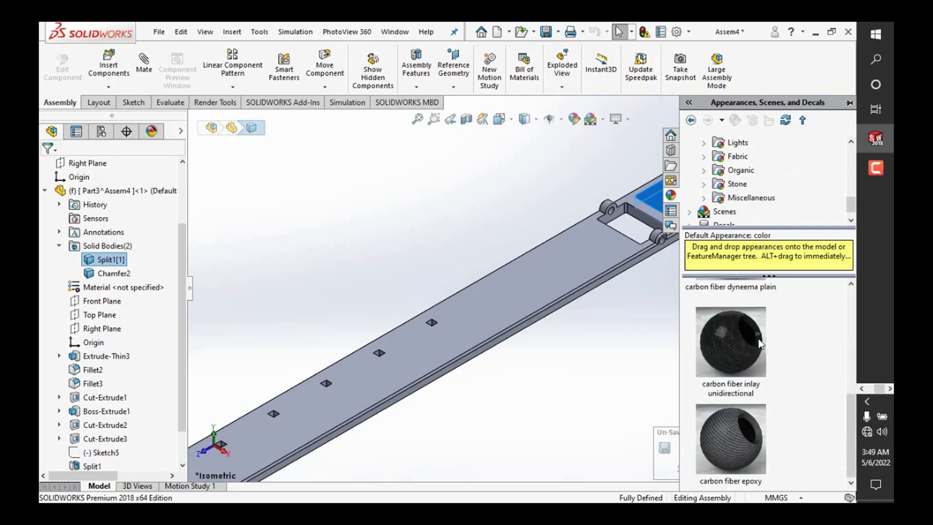
pyautogui.scroll(3, 761, 343)
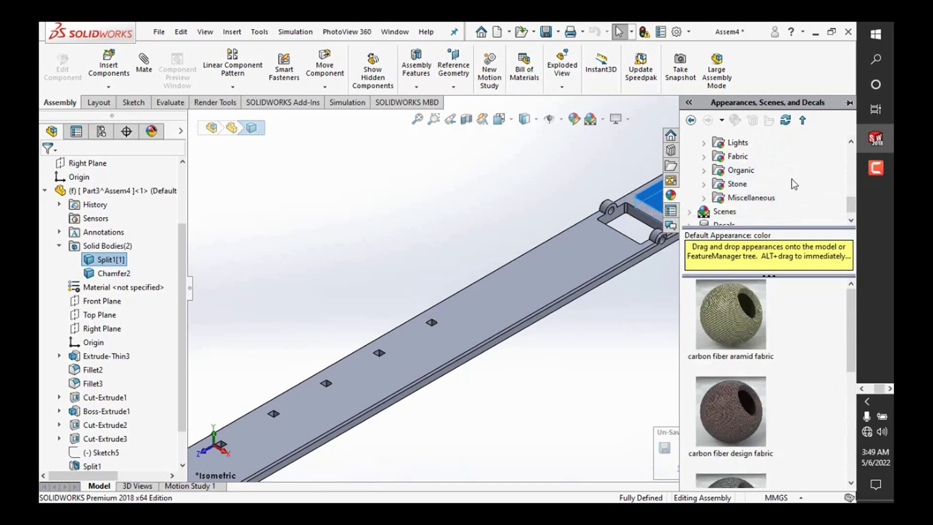
pyautogui.scroll(1, 768, 173)
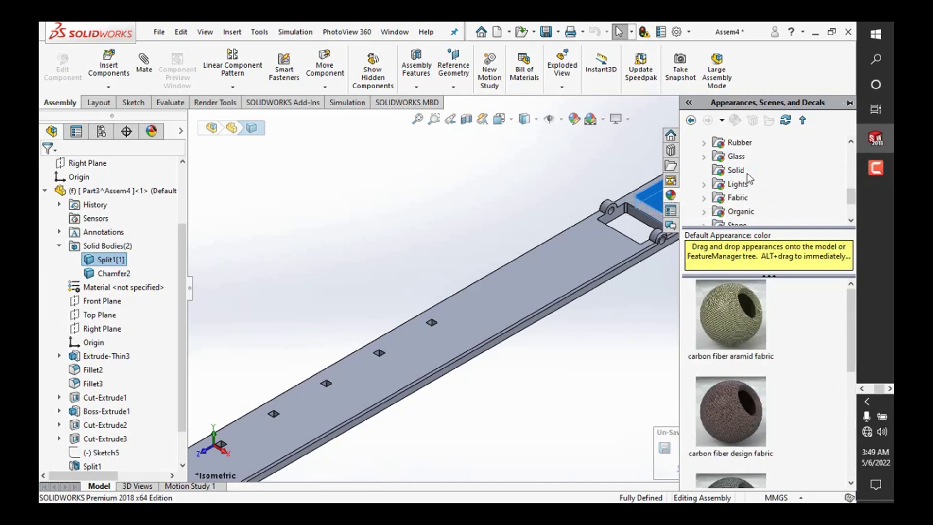
pyautogui.click(738, 197)
pyautogui.scroll(-1, 773, 223)
pyautogui.scroll(-1, 762, 205)
pyautogui.scroll(2, 760, 197)
pyautogui.scroll(-1, 760, 197)
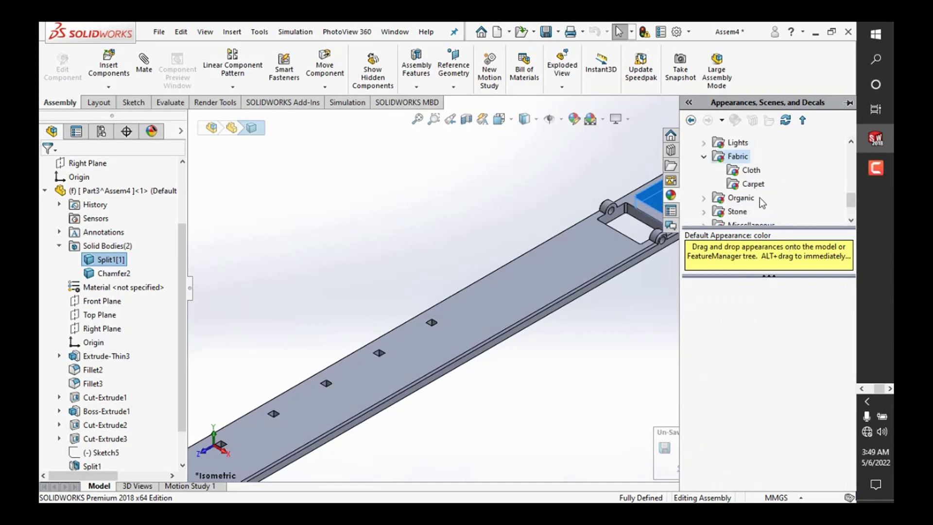
pyautogui.click(753, 184)
pyautogui.scroll(-3, 780, 310)
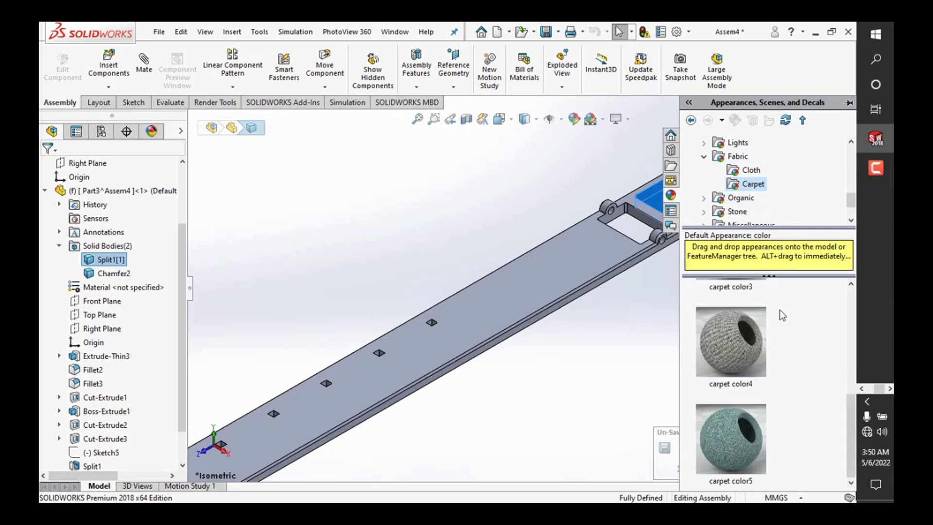
pyautogui.scroll(3, 779, 308)
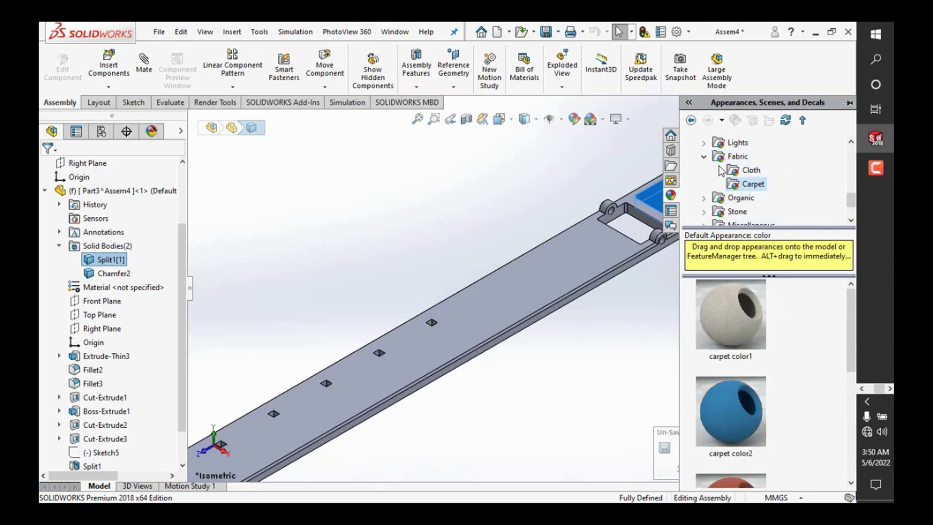
# Step: Pick white high gloss plastic from Plastic > High Gloss
pyautogui.doubleClick(738, 156)
pyautogui.scroll(2, 758, 160)
pyautogui.scroll(2, 761, 164)
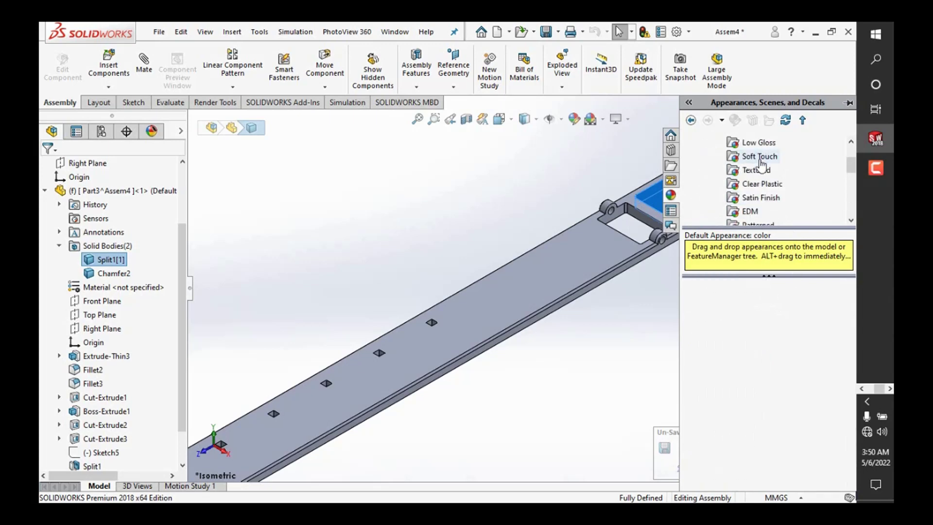
pyautogui.scroll(3, 761, 164)
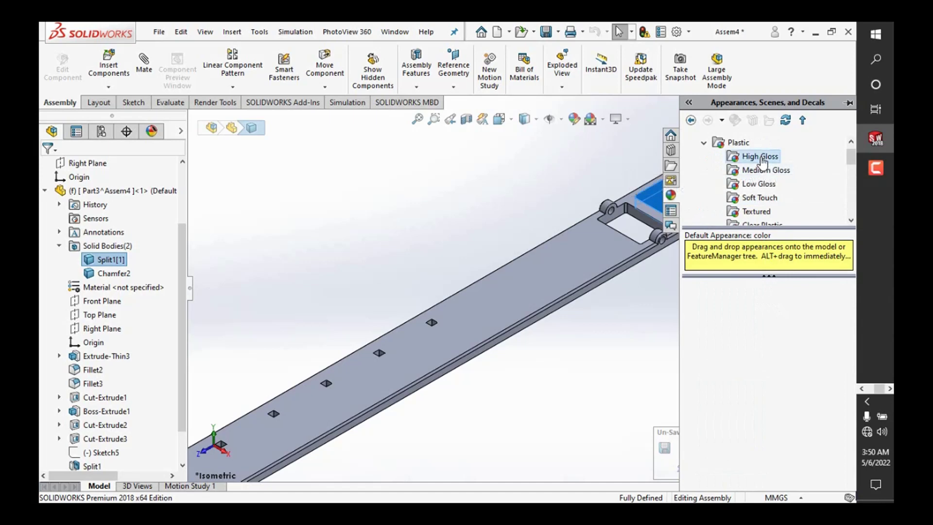
pyautogui.click(761, 163)
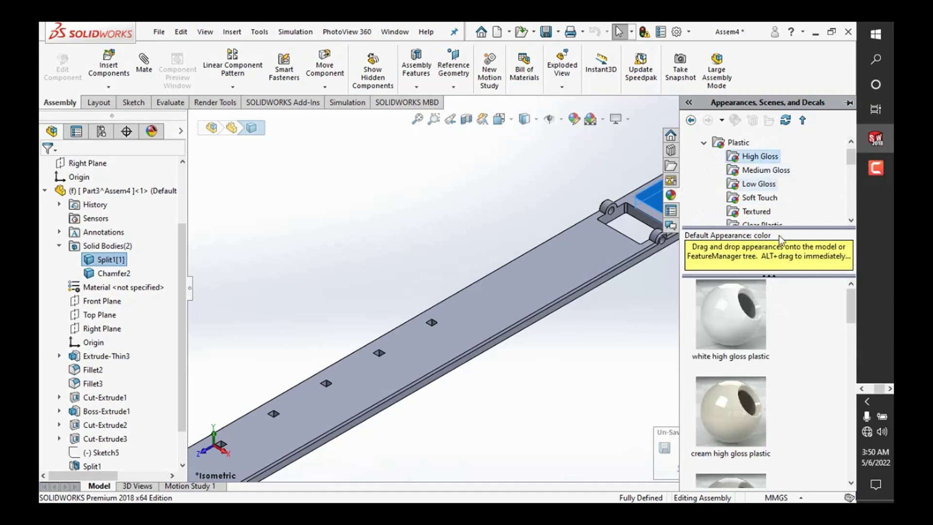
pyautogui.click(746, 342)
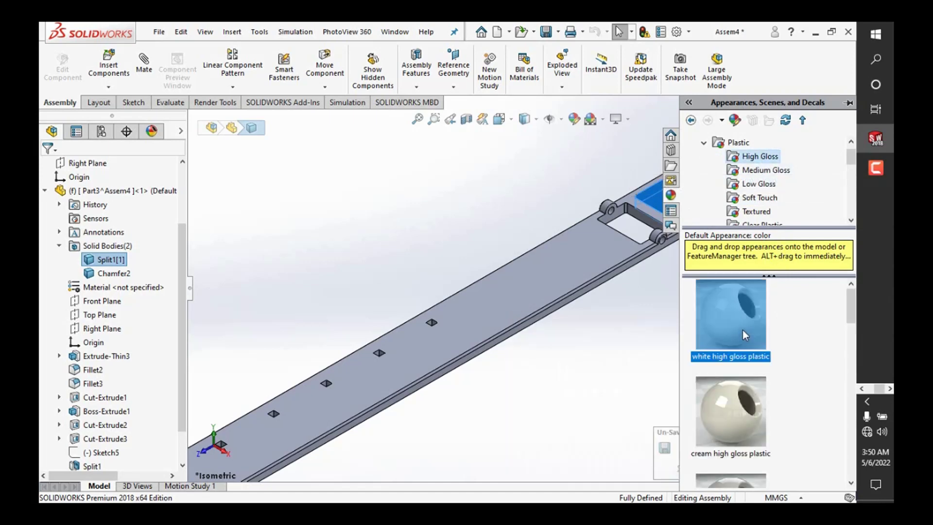
pyautogui.scroll(2, 520, 287)
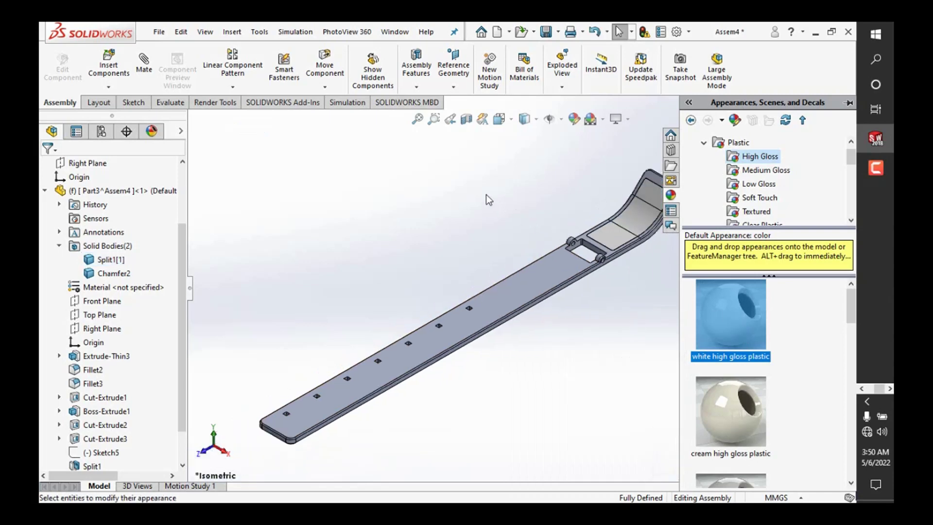
# Step: Try selecting the Chamfer2 body and the strap component, then collapse Solid Bodies
pyautogui.scroll(-3, 625, 261)
pyautogui.scroll(-3, 630, 289)
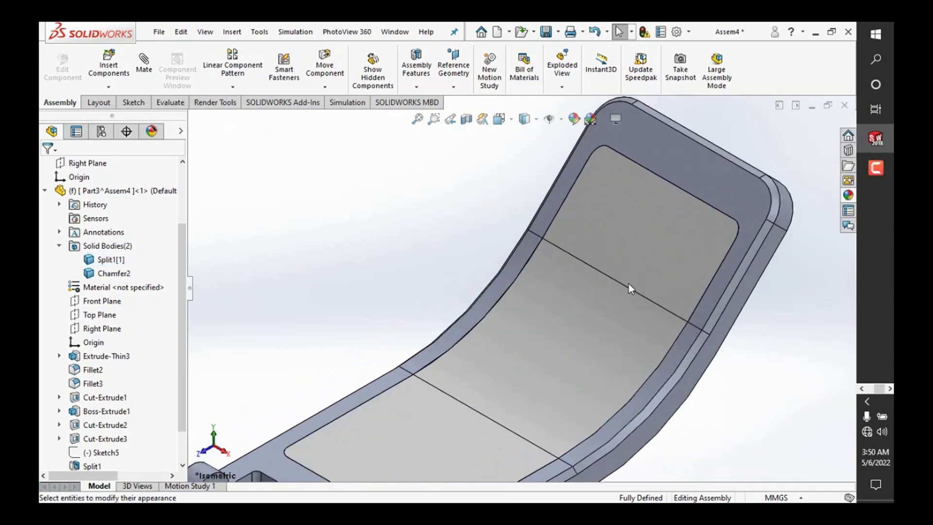
pyautogui.scroll(3, 628, 283)
pyautogui.scroll(2, 629, 273)
pyautogui.scroll(2, 486, 324)
pyautogui.scroll(3, 466, 331)
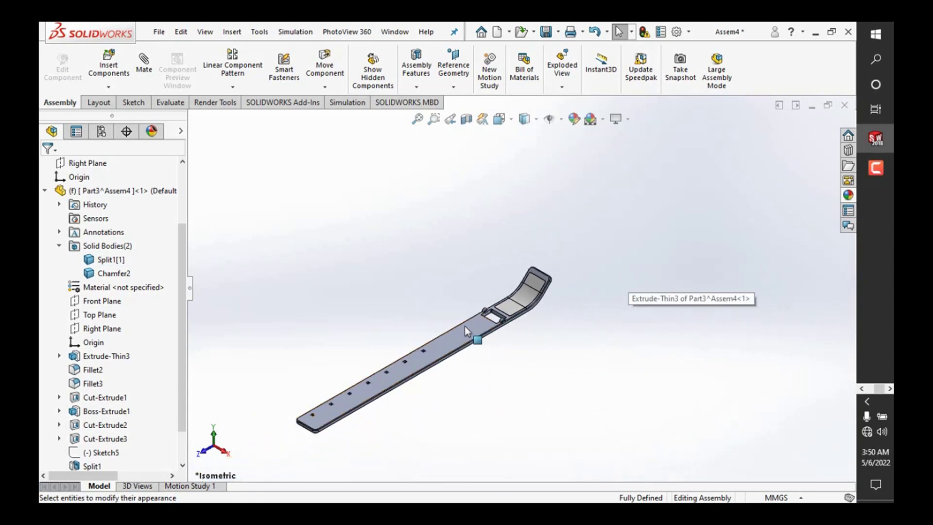
pyautogui.click(127, 276)
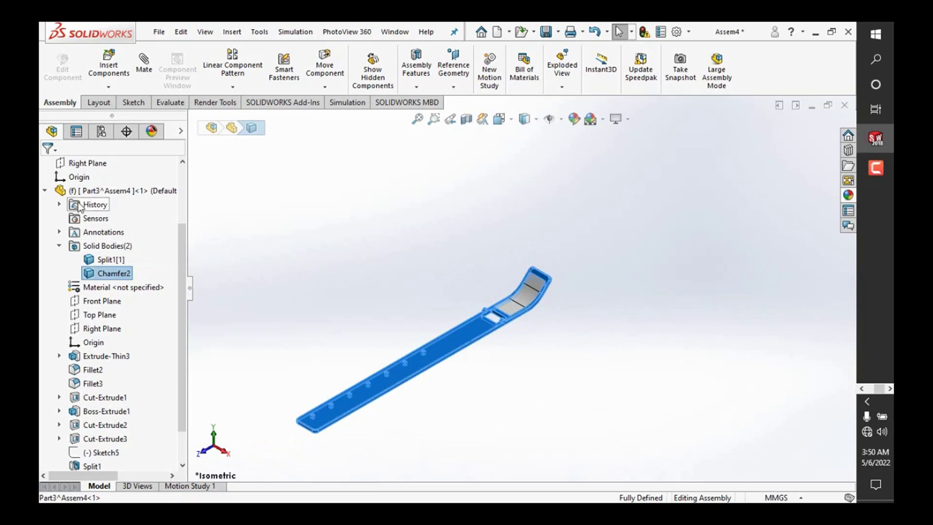
pyautogui.click(92, 191)
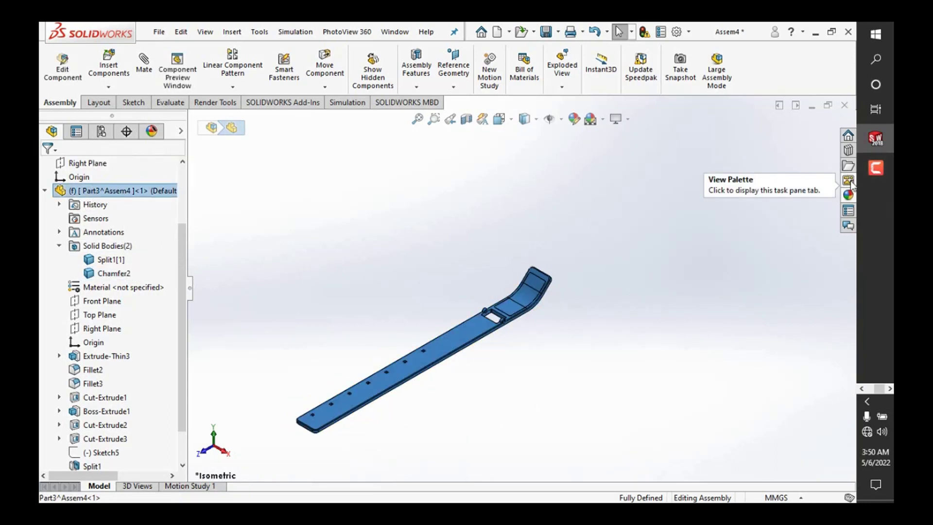
pyautogui.click(124, 190)
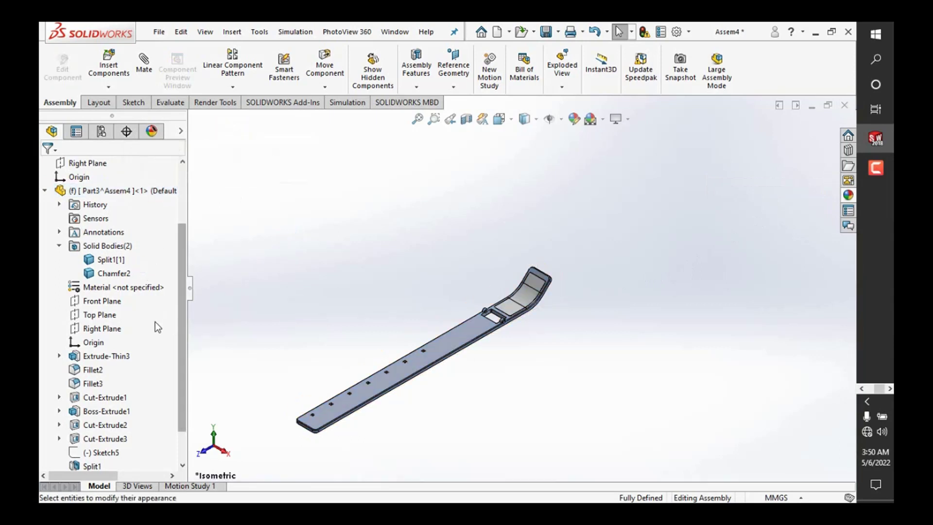
pyautogui.click(97, 273)
pyautogui.click(99, 273)
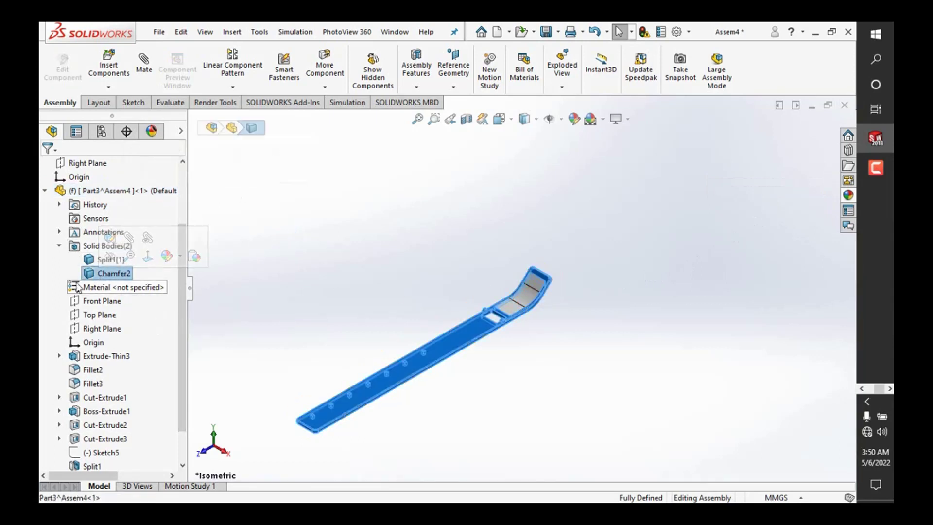
pyautogui.click(58, 247)
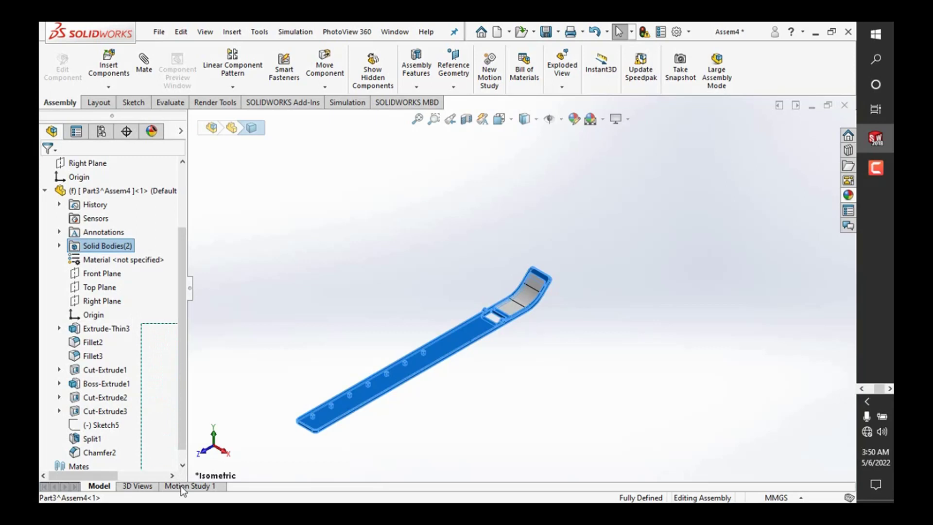
# Step: Box-select Extrude-Thin3 through Mates in the feature tree, excluding Split1
pyautogui.moveTo(151, 337); pyautogui.dragTo(185, 449)
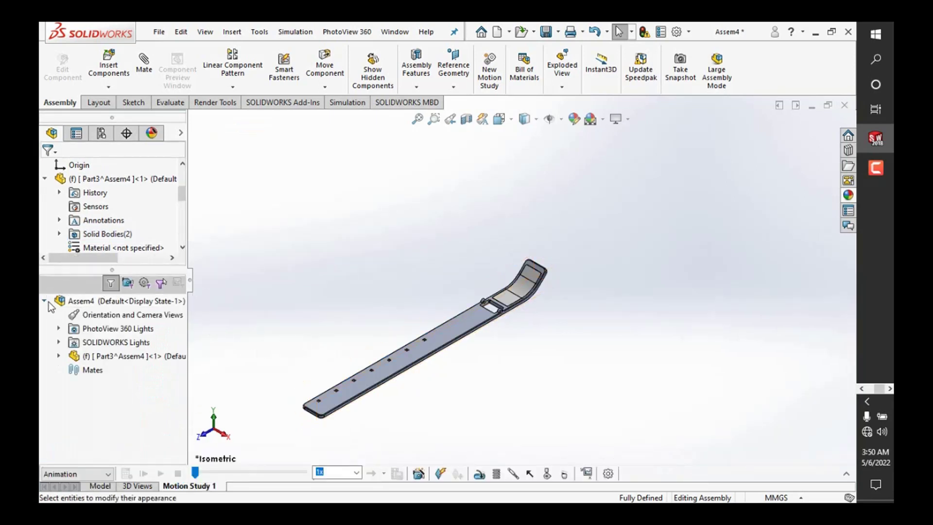
pyautogui.click(93, 358)
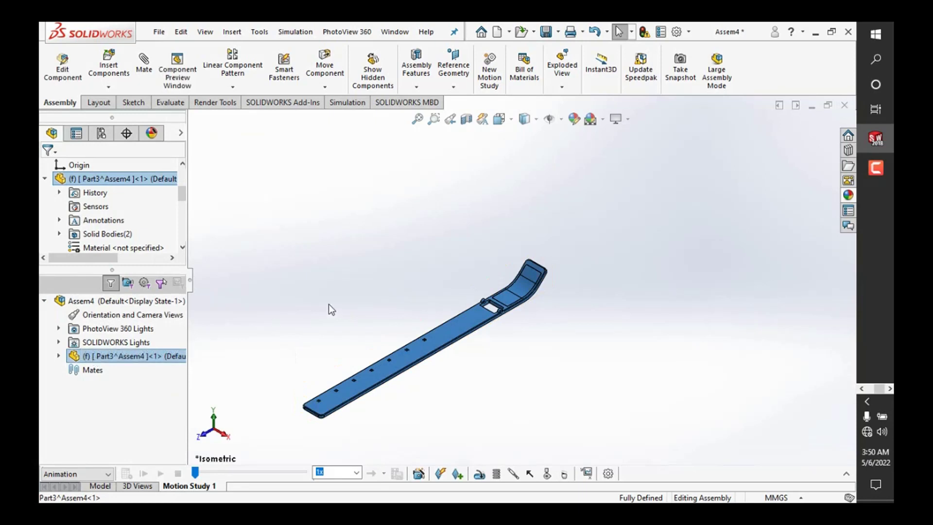
pyautogui.click(292, 301)
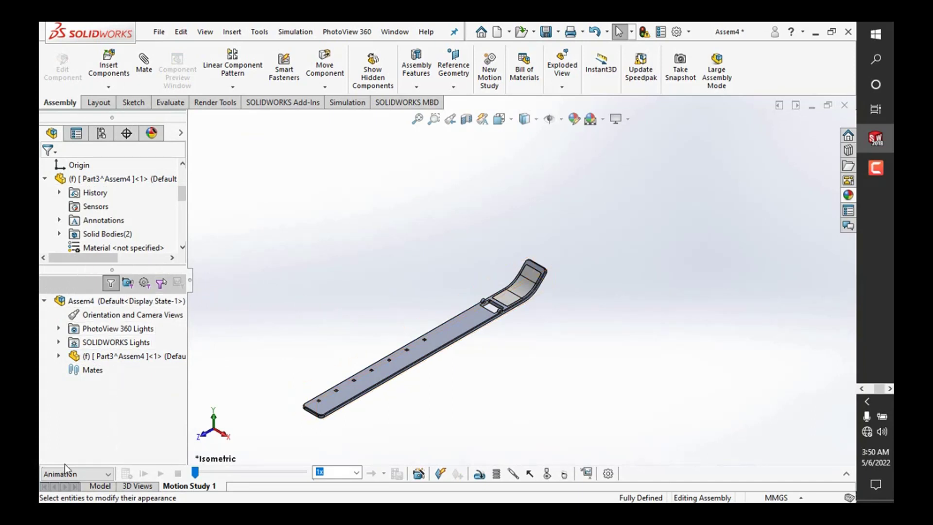
pyautogui.click(104, 484)
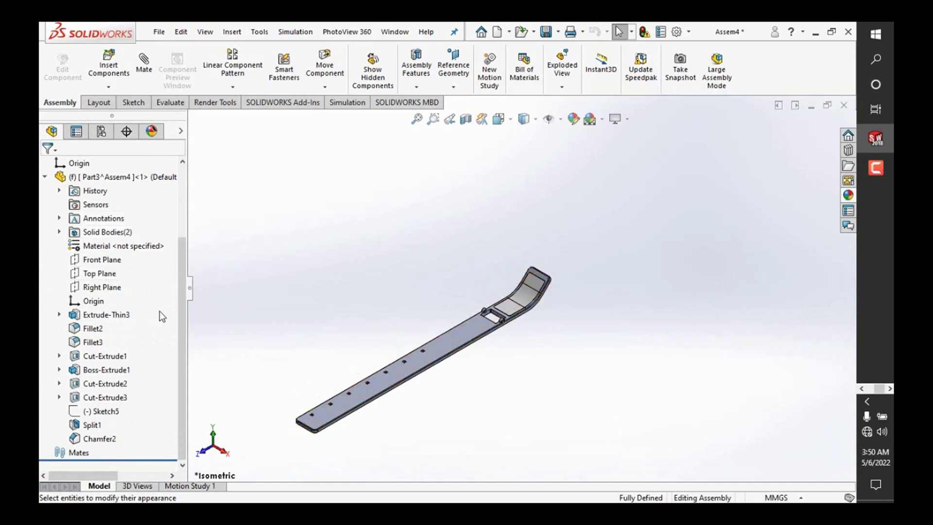
pyautogui.moveTo(151, 313); pyautogui.dragTo(168, 463)
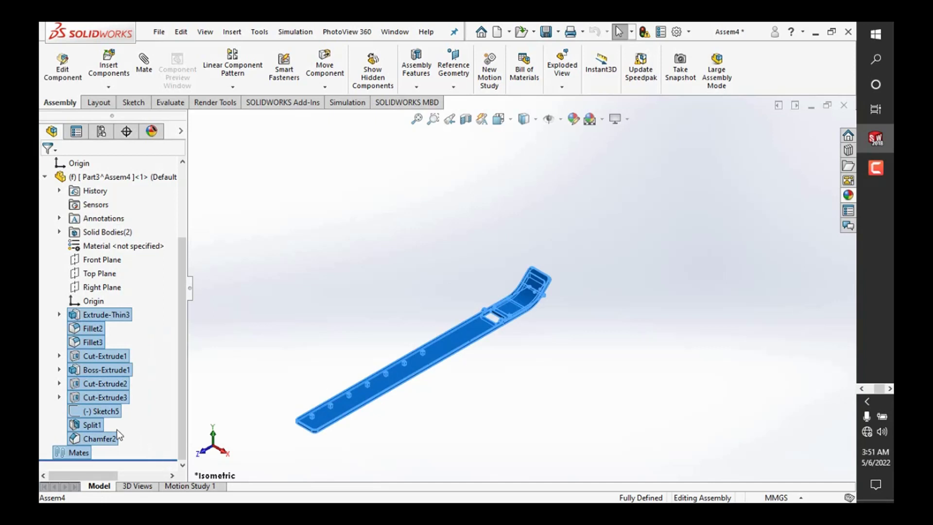
pyautogui.keyDown('ctrl'); pyautogui.click(91, 423); pyautogui.keyUp('ctrl')
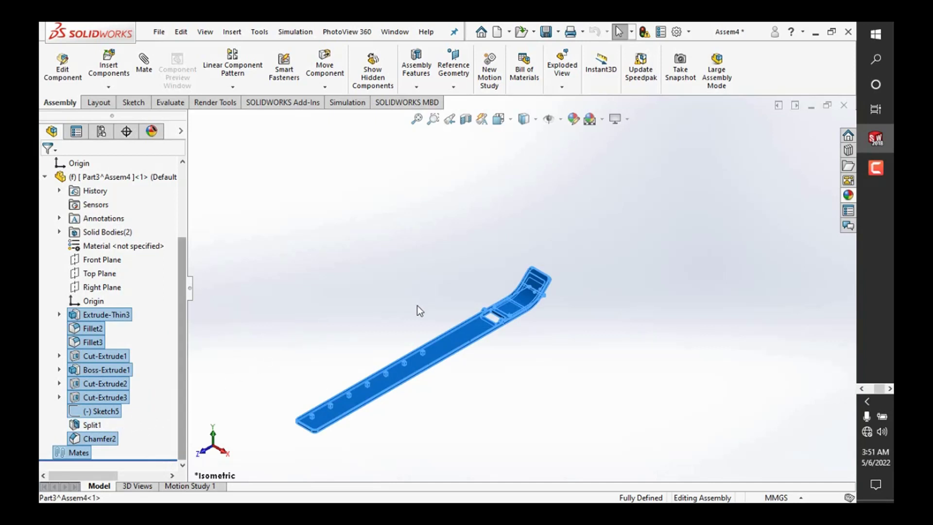
# Step: Preview the polished plastic1 appearance, then hide the library and check the strap's top face
pyautogui.click(848, 195)
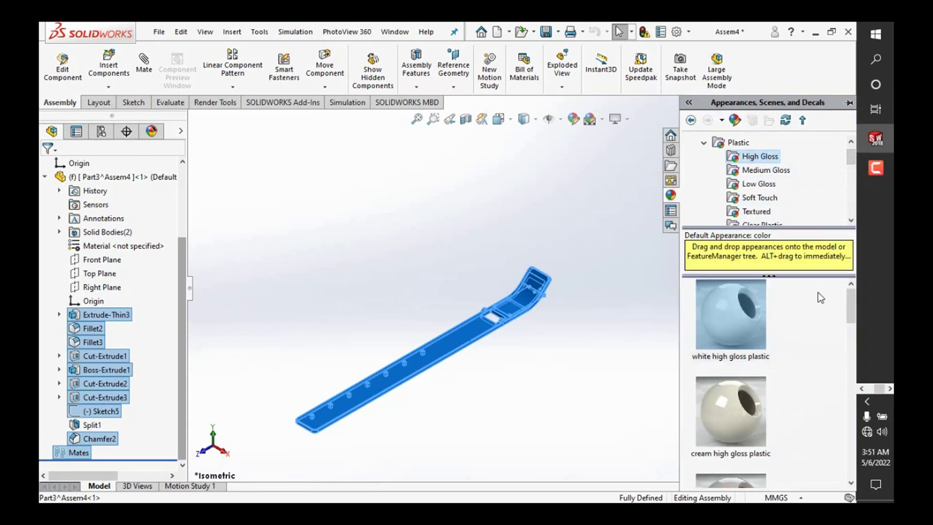
pyautogui.scroll(-5, 813, 335)
pyautogui.scroll(4, 814, 334)
pyautogui.scroll(1, 814, 331)
pyautogui.scroll(-4, 812, 328)
pyautogui.scroll(-1, 813, 326)
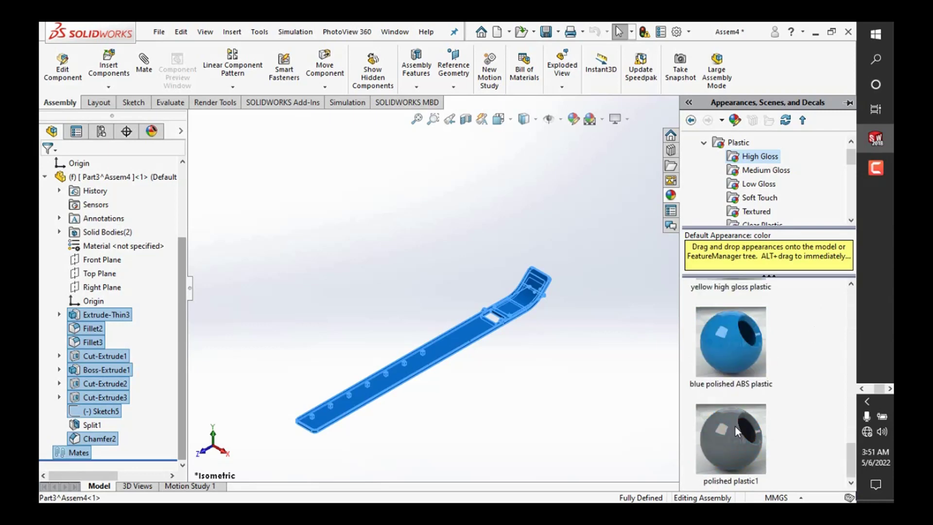
pyautogui.click(736, 431)
pyautogui.scroll(-3, 506, 337)
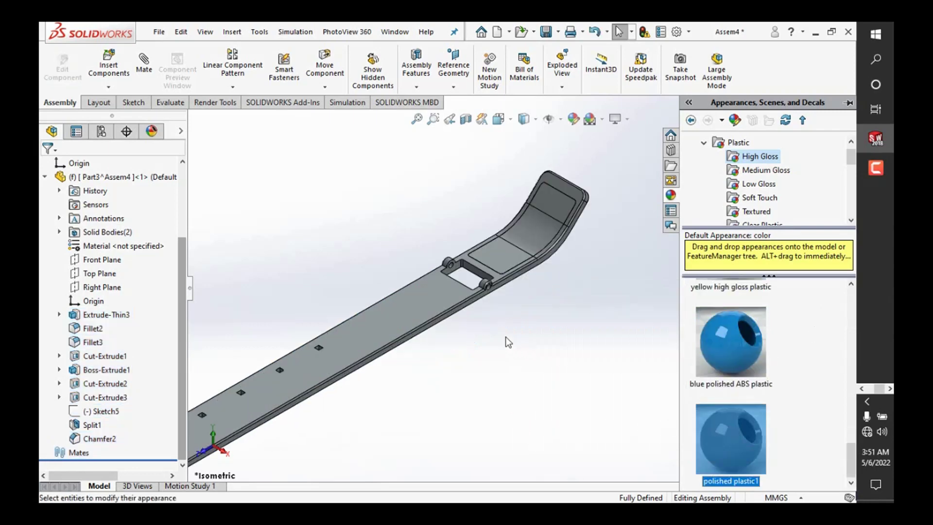
pyautogui.scroll(-2, 482, 306)
pyautogui.scroll(4, 441, 262)
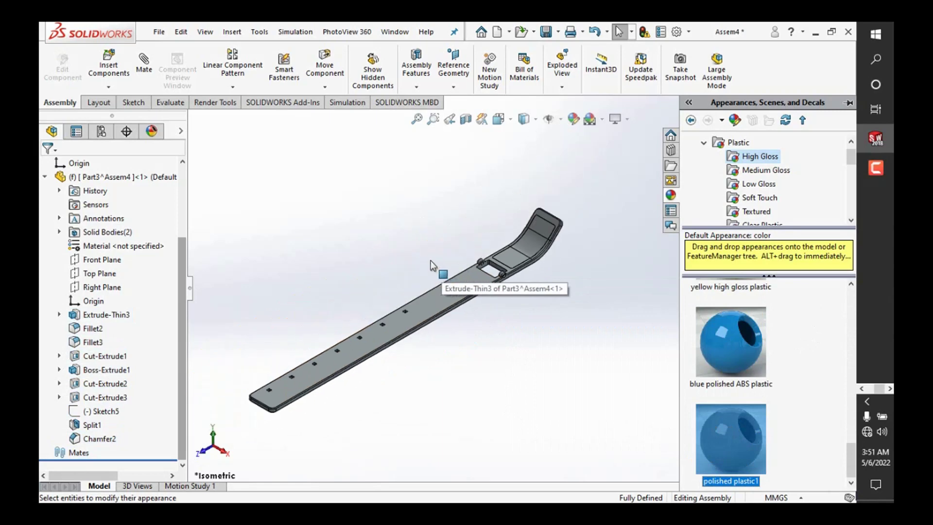
pyautogui.click(352, 229)
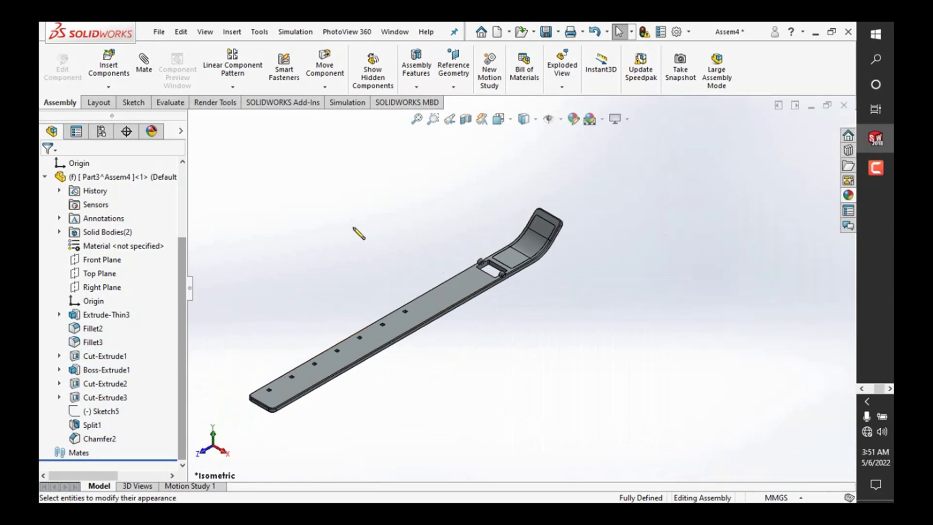
pyautogui.click(453, 290)
pyautogui.click(834, 238)
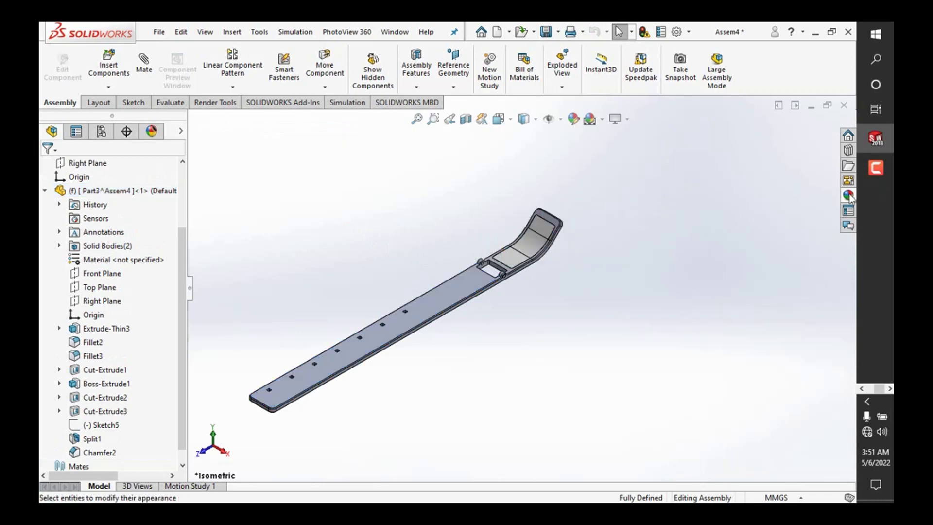
# Step: Browse Medium Gloss, Low Gloss and Soft Touch plastics, then drag a glossy rubber swatch onto the strap
pyautogui.click(848, 195)
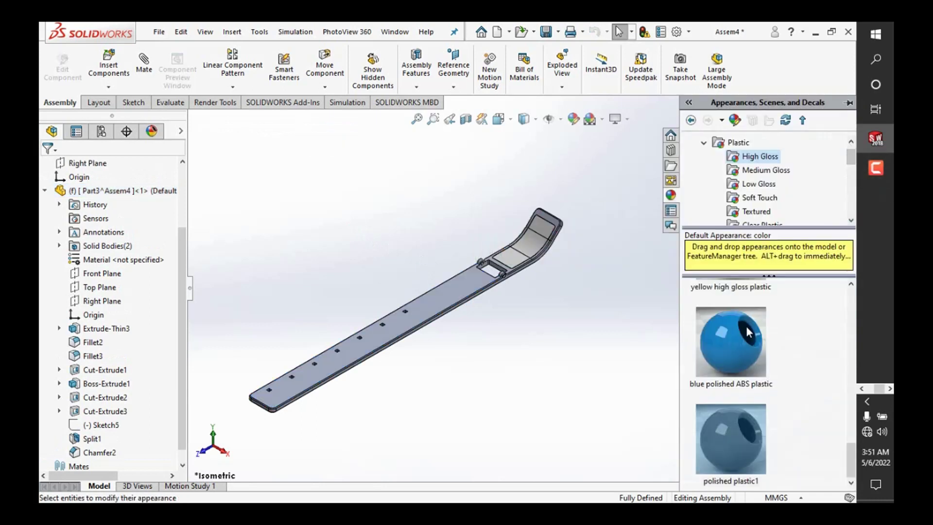
pyautogui.click(765, 169)
pyautogui.scroll(-3, 747, 343)
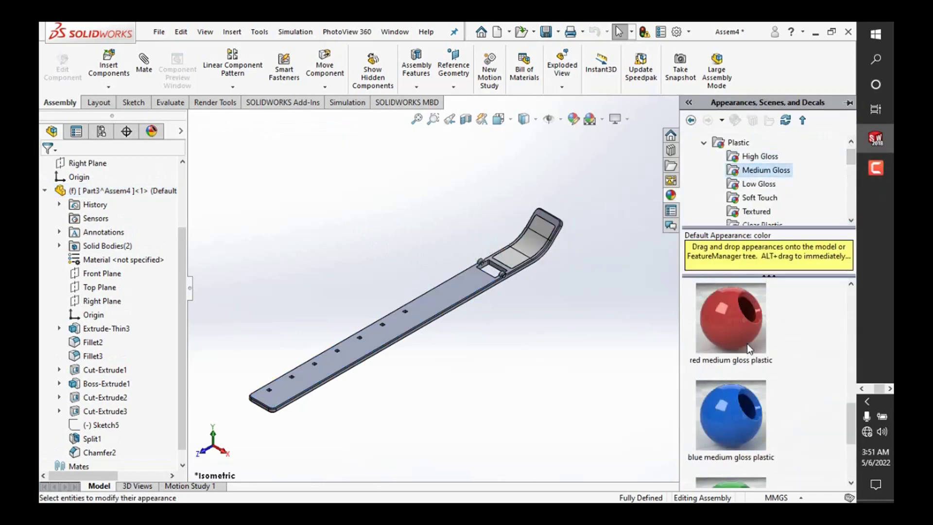
pyautogui.scroll(-2, 747, 343)
pyautogui.click(759, 184)
pyautogui.scroll(-5, 781, 383)
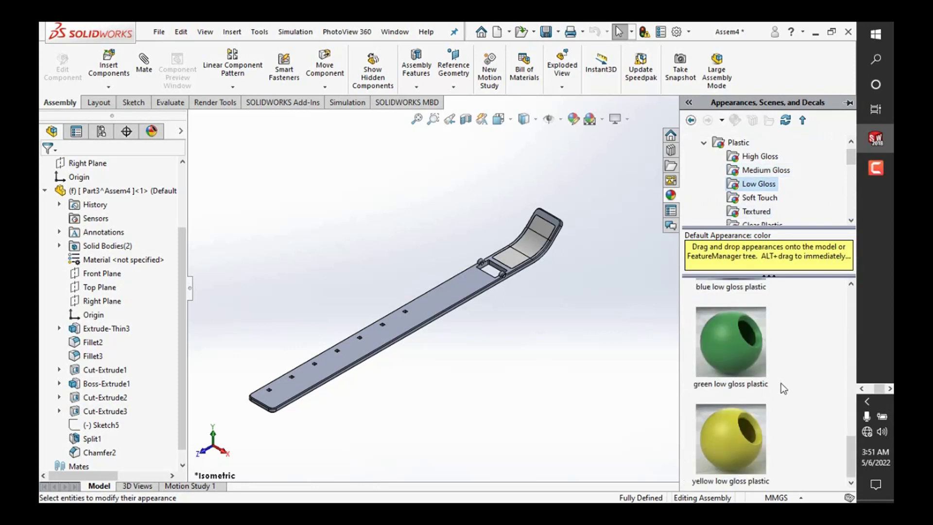
pyautogui.click(762, 197)
pyautogui.scroll(-5, 772, 339)
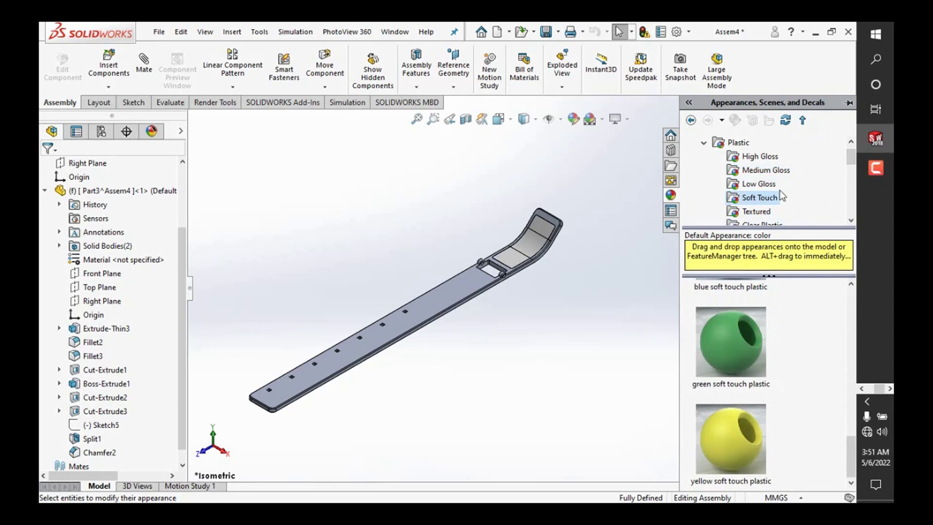
pyautogui.click(704, 143)
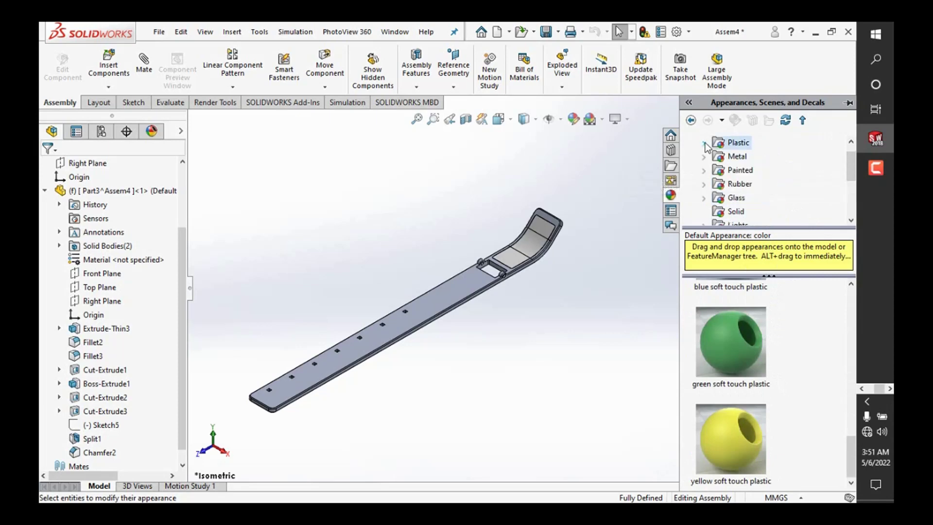
pyautogui.scroll(-5, 777, 346)
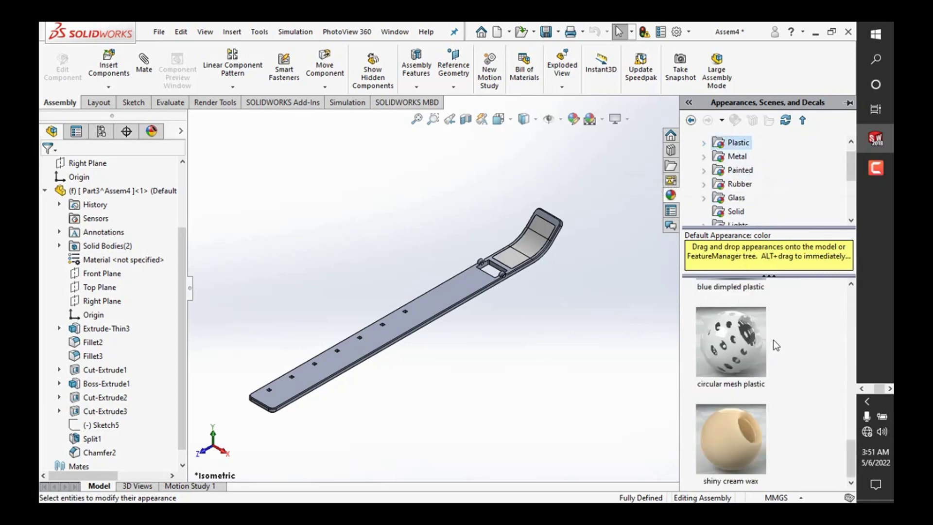
pyautogui.scroll(1, 758, 208)
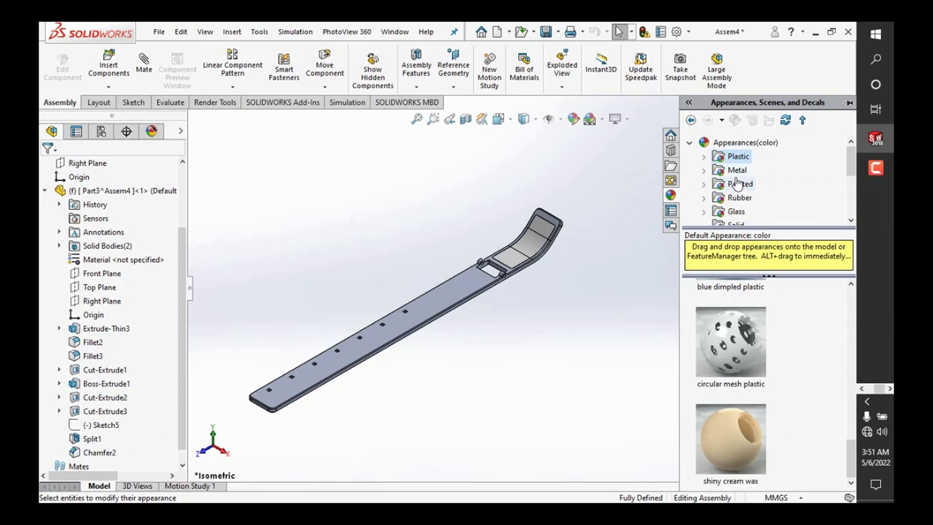
pyautogui.click(740, 197)
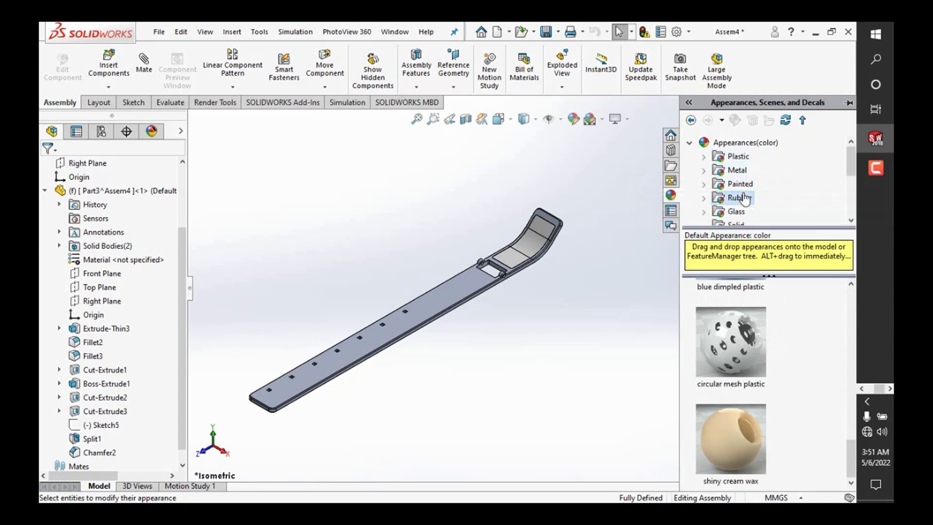
pyautogui.moveTo(744, 403); pyautogui.dragTo(457, 290)
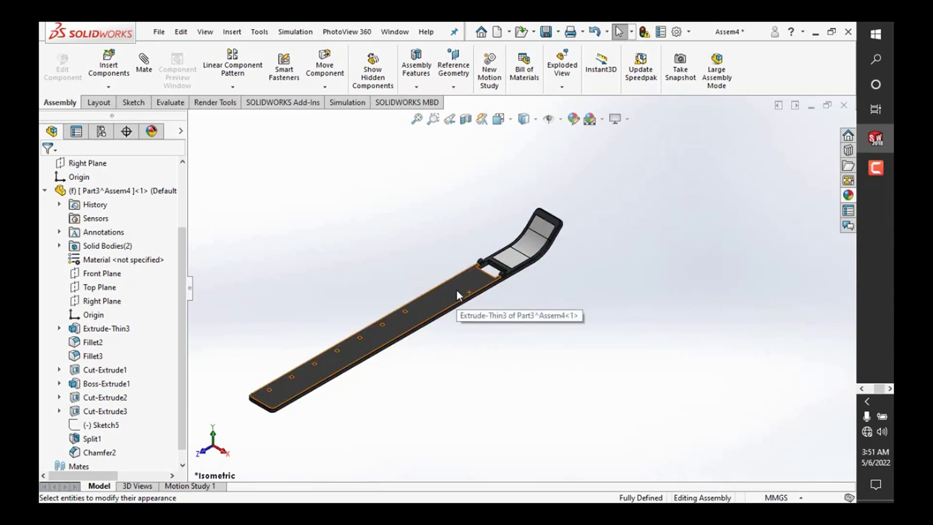
pyautogui.scroll(-3, 481, 243)
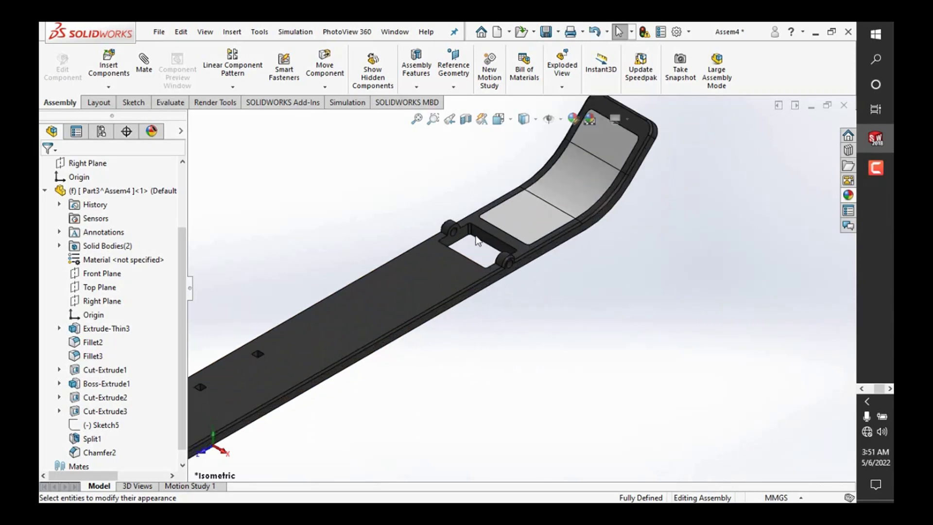
# Step: Zoom in and out around the hinge lugs to inspect the black strap's finish
pyautogui.scroll(-3, 495, 212)
pyautogui.scroll(3, 495, 213)
pyautogui.scroll(2, 515, 233)
pyautogui.scroll(2, 479, 277)
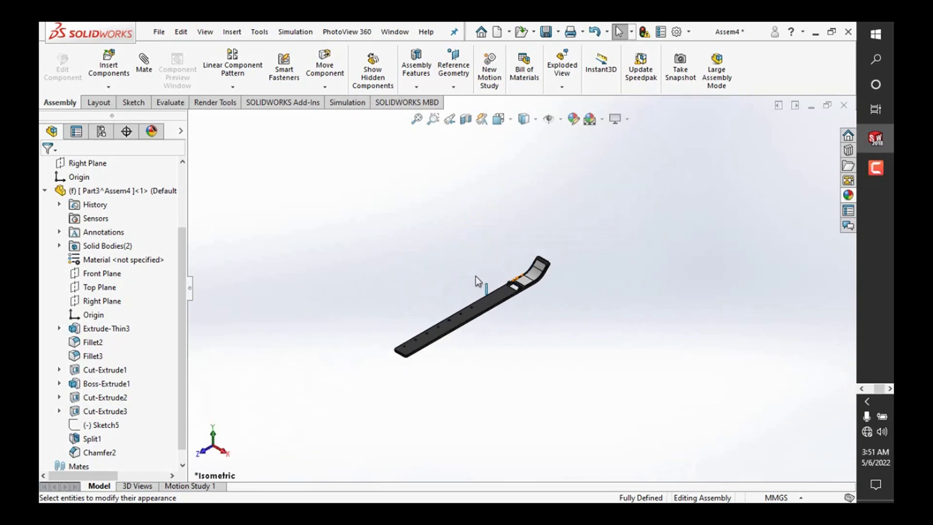
pyautogui.scroll(-5, 439, 311)
pyautogui.scroll(4, 607, 260)
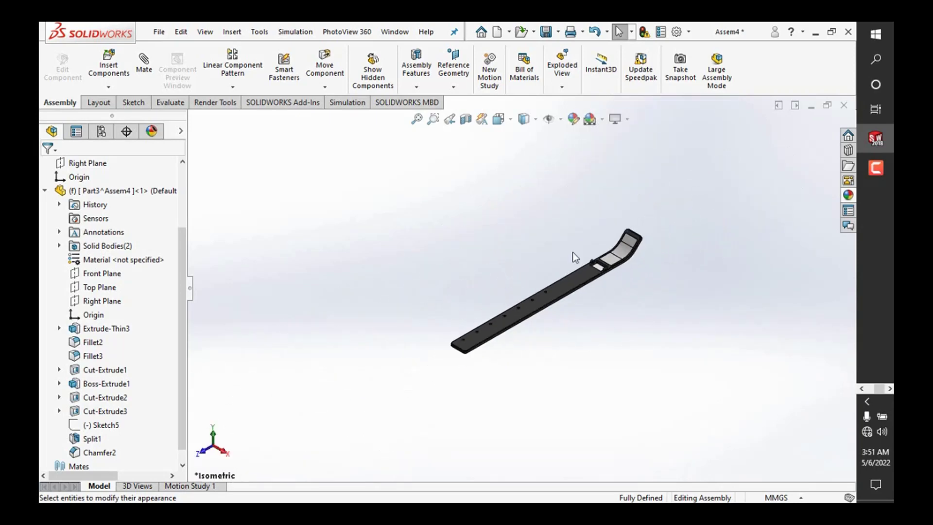
pyautogui.scroll(-5, 601, 255)
pyautogui.scroll(2, 533, 272)
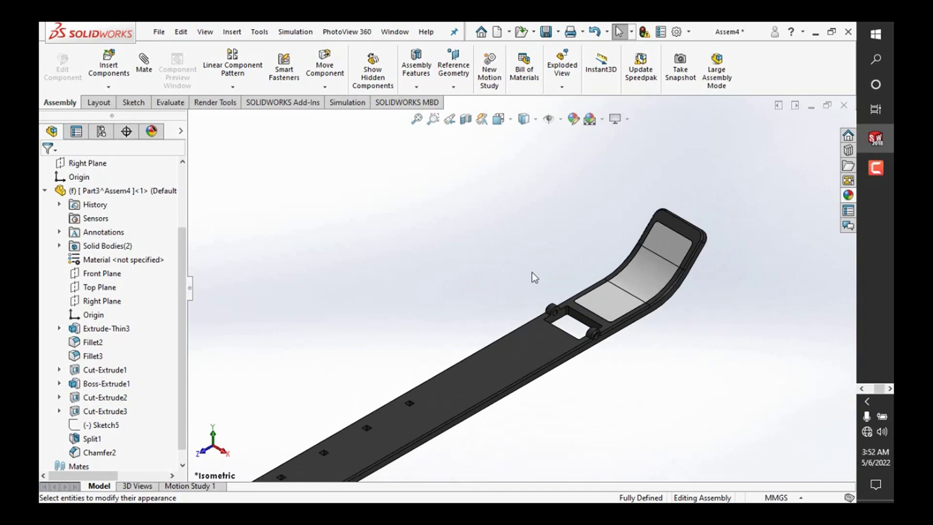
pyautogui.scroll(1, 515, 259)
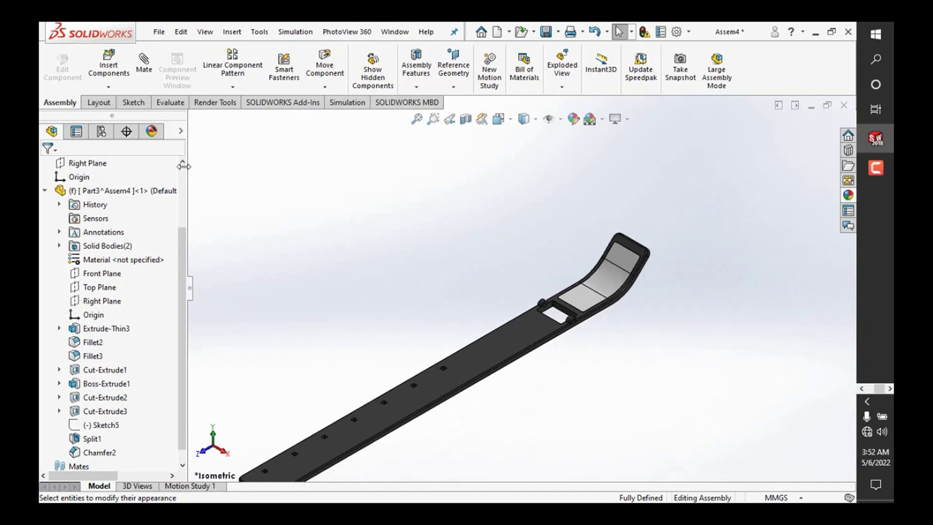
# Step: Fit the strap in view, collapse Part3's feature list, and confirm the fixed strap won't move
pyautogui.click(45, 190)
pyautogui.press('z')
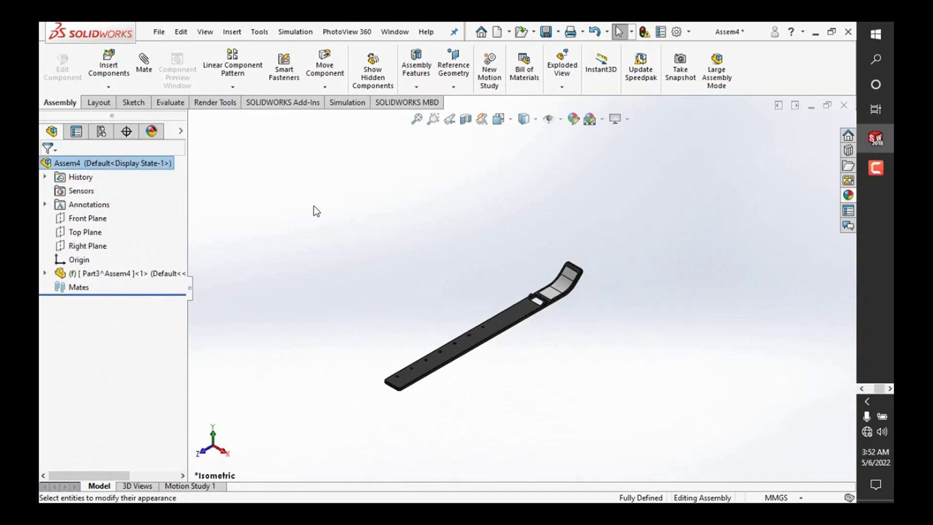
pyautogui.scroll(-2, 303, 235)
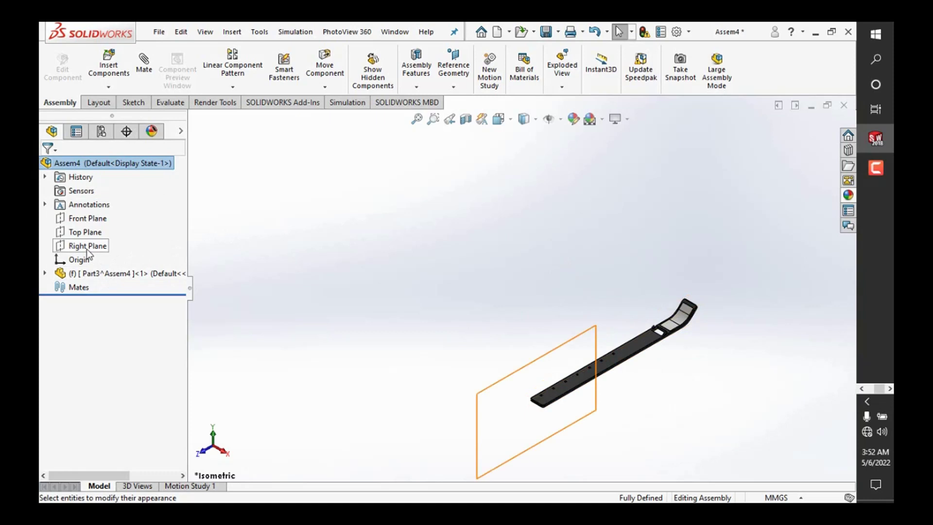
pyautogui.click(45, 273)
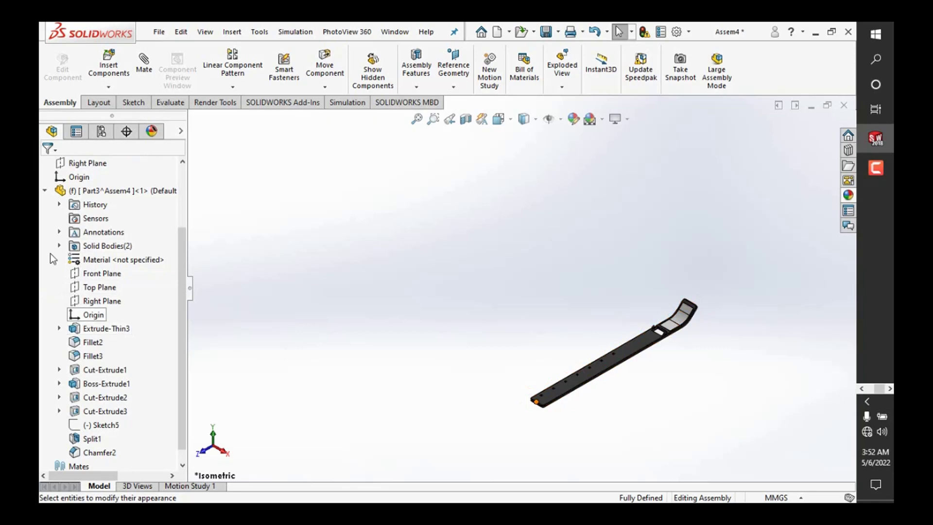
pyautogui.click(45, 191)
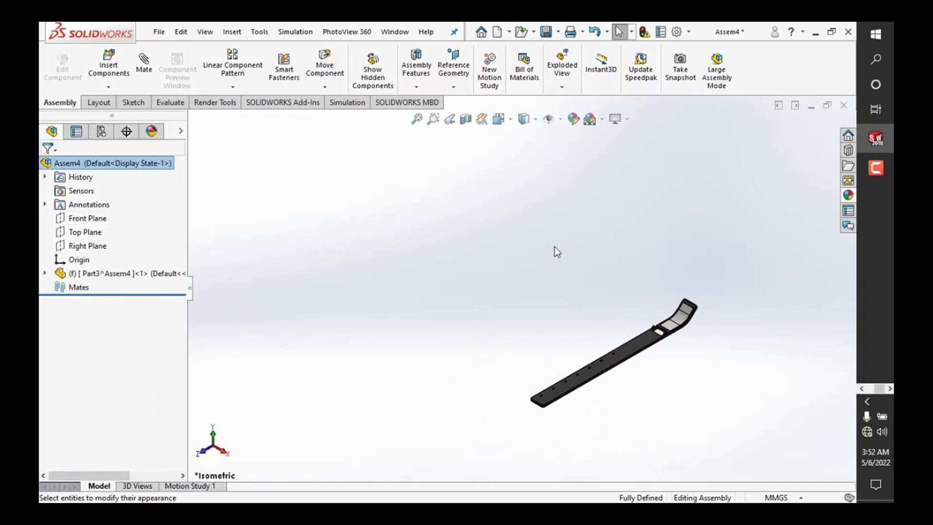
pyautogui.moveTo(651, 357); pyautogui.dragTo(531, 301)
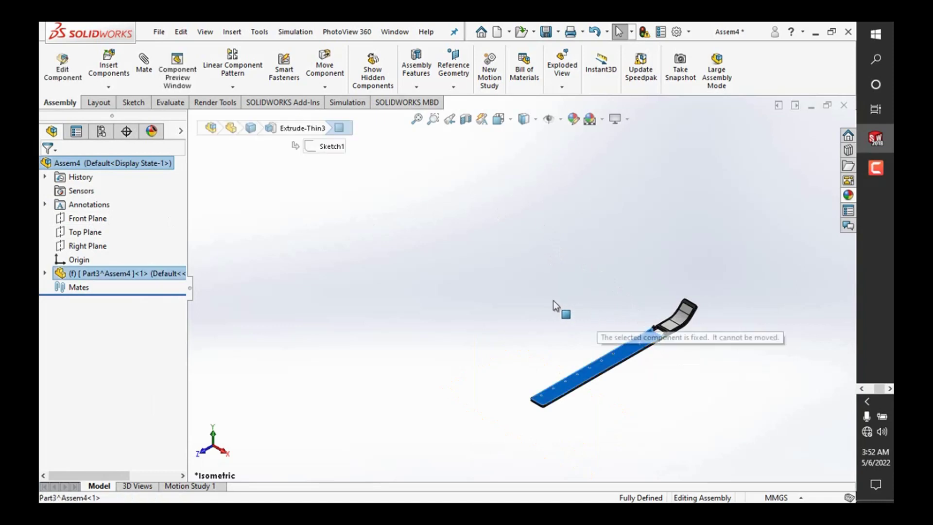
# Step: Drop a second strap instance, Part3<2>, up-left of the fixed one and select it
pyautogui.click(532, 303)
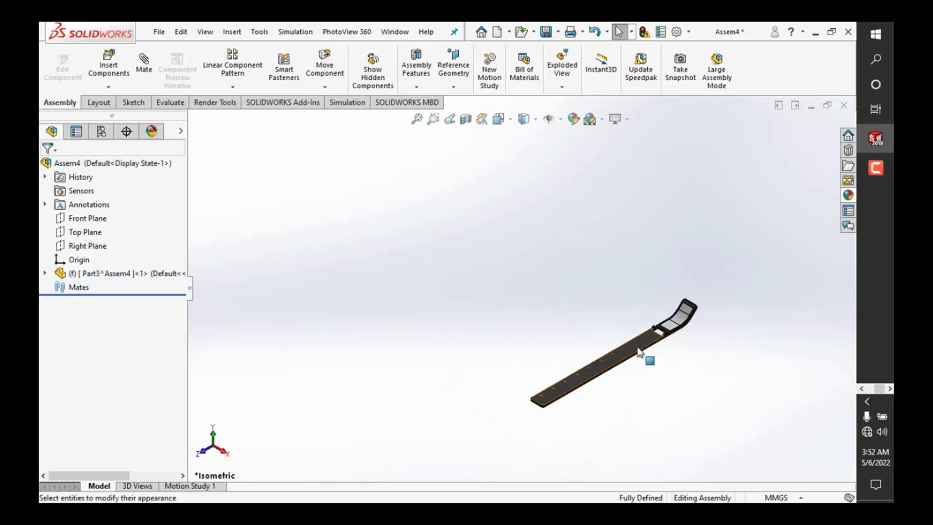
pyautogui.keyDown('ctrl'); pyautogui.moveTo(631, 339); pyautogui.dragTo(520, 287); pyautogui.keyUp('ctrl')
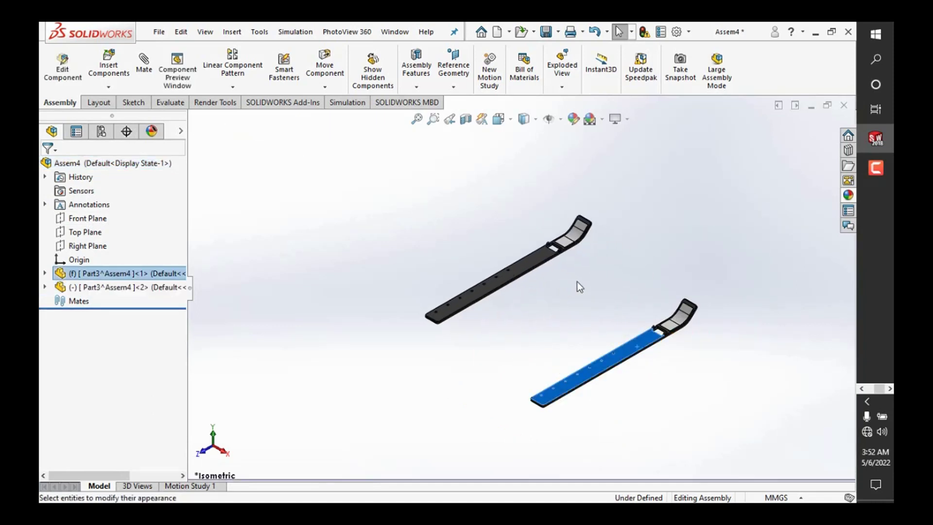
pyautogui.scroll(-3, 605, 282)
pyautogui.scroll(3, 606, 282)
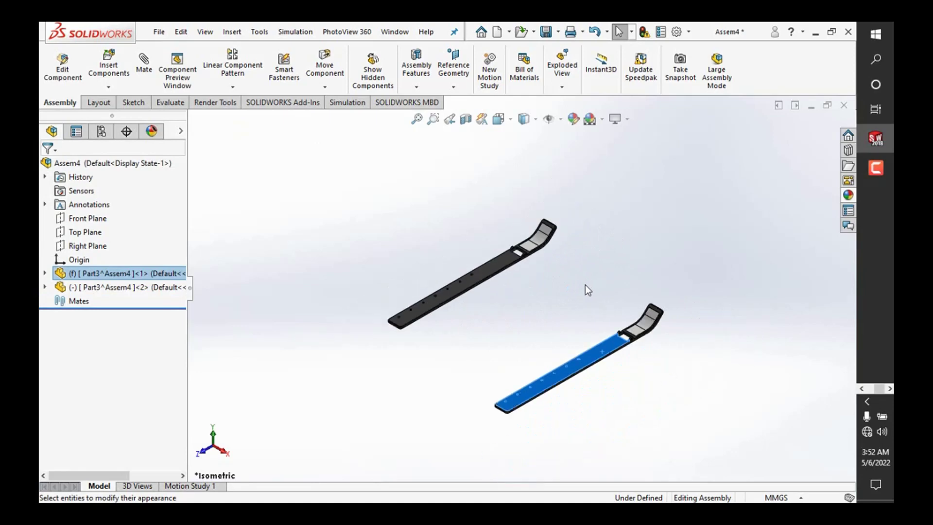
pyautogui.click(522, 288)
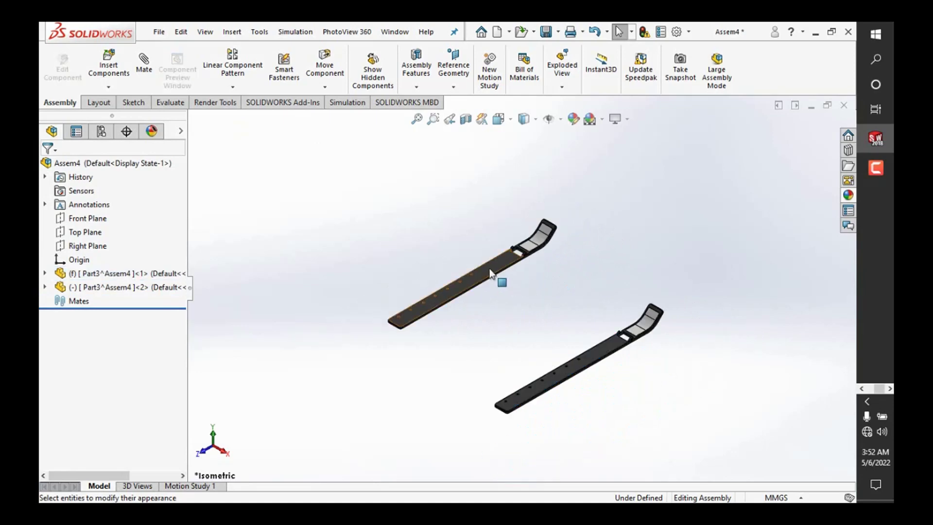